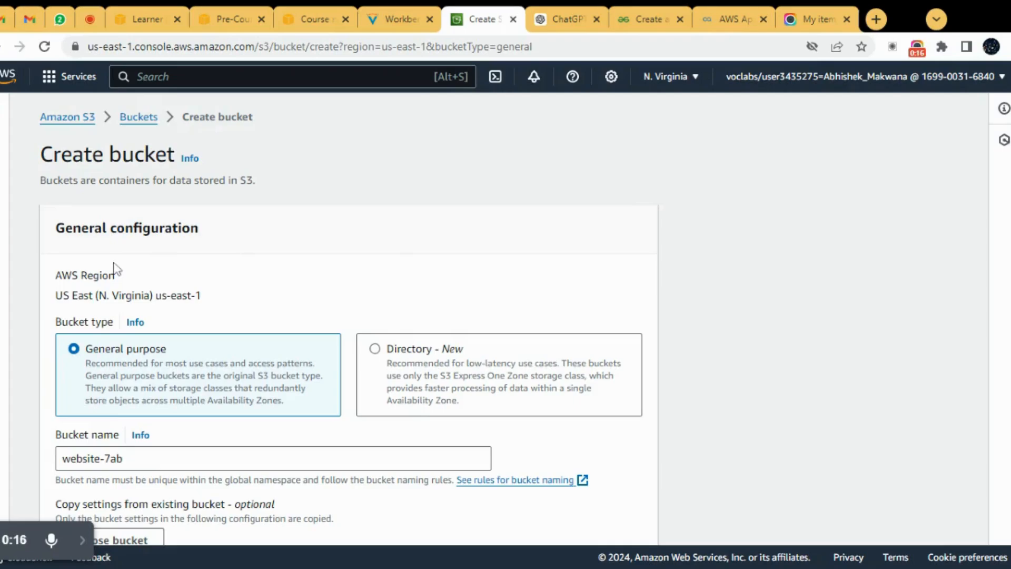
Step: Review the new bucket's region, type and name, its naming rules, and the object ownership settings
left_click(285, 77)
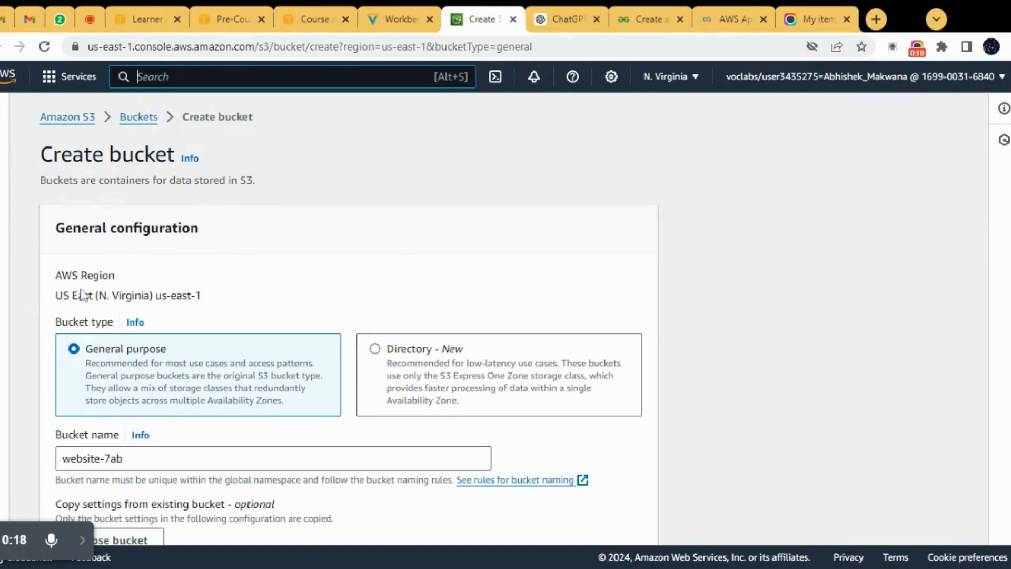
scroll(133, 316, "down", 1)
scroll(131, 313, "down", 3)
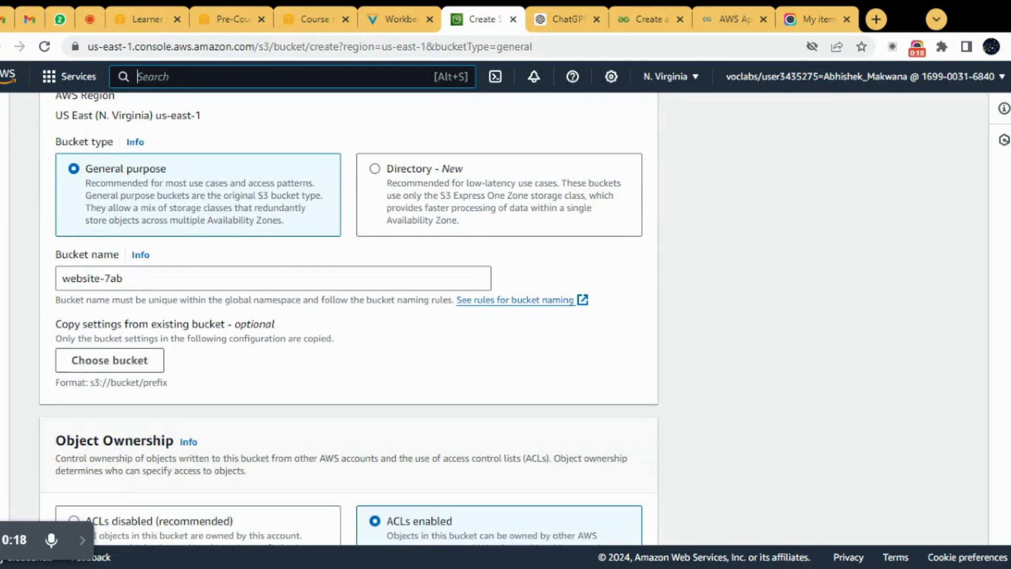
left_click_drag(124, 278, 53, 283)
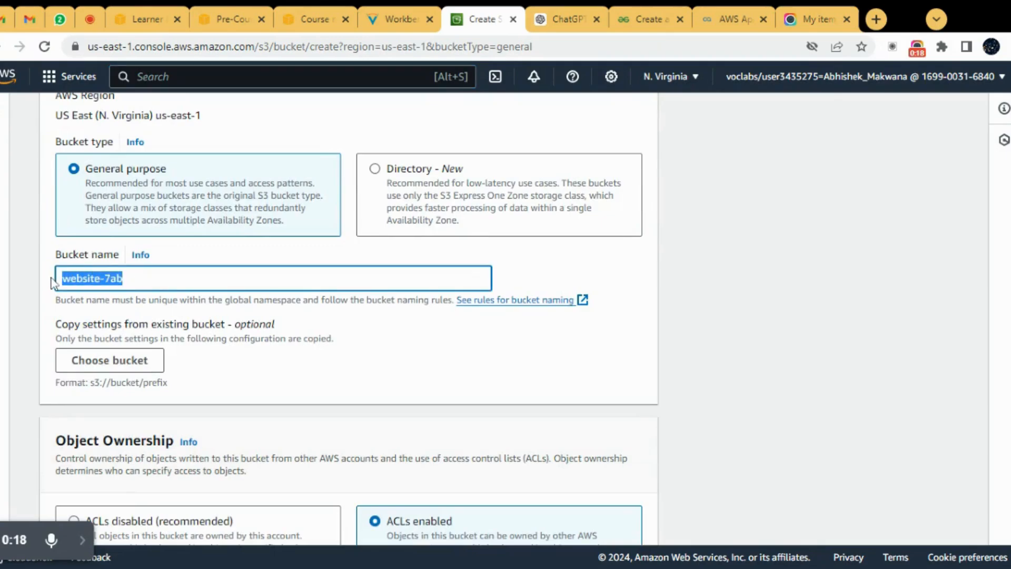
left_click(332, 387)
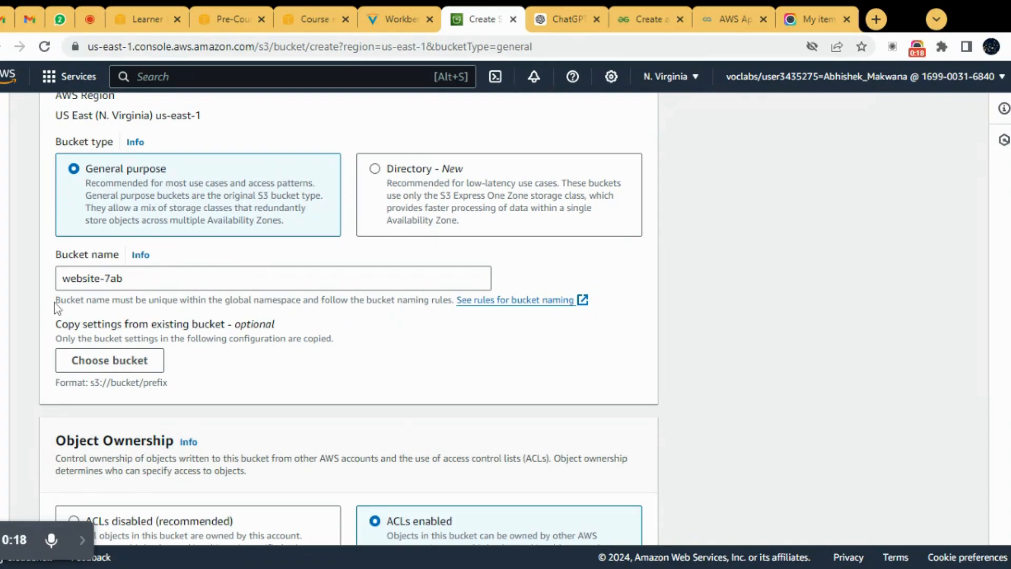
left_click_drag(55, 300, 420, 318)
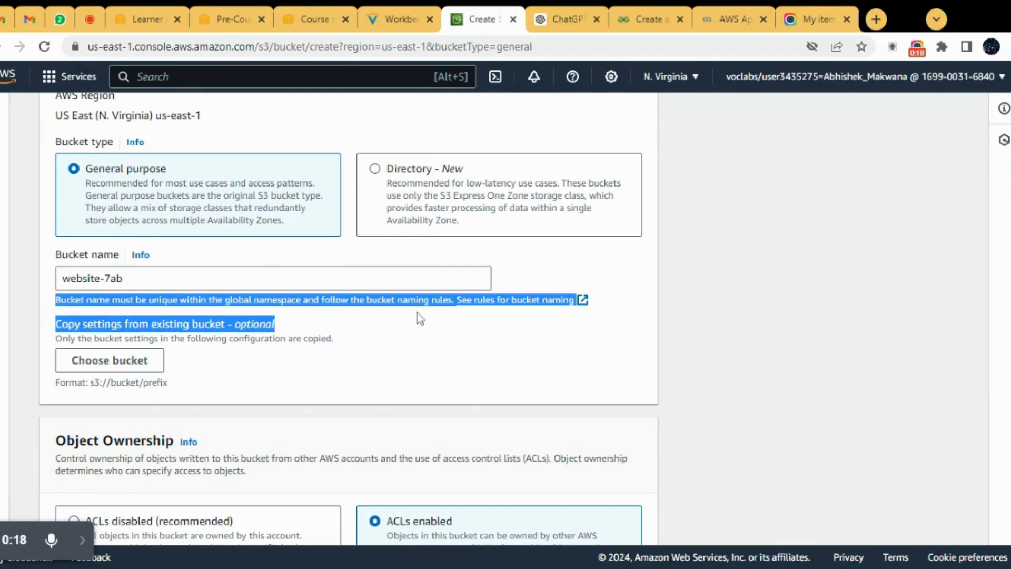
left_click(417, 317)
scroll(346, 368, "down", 5)
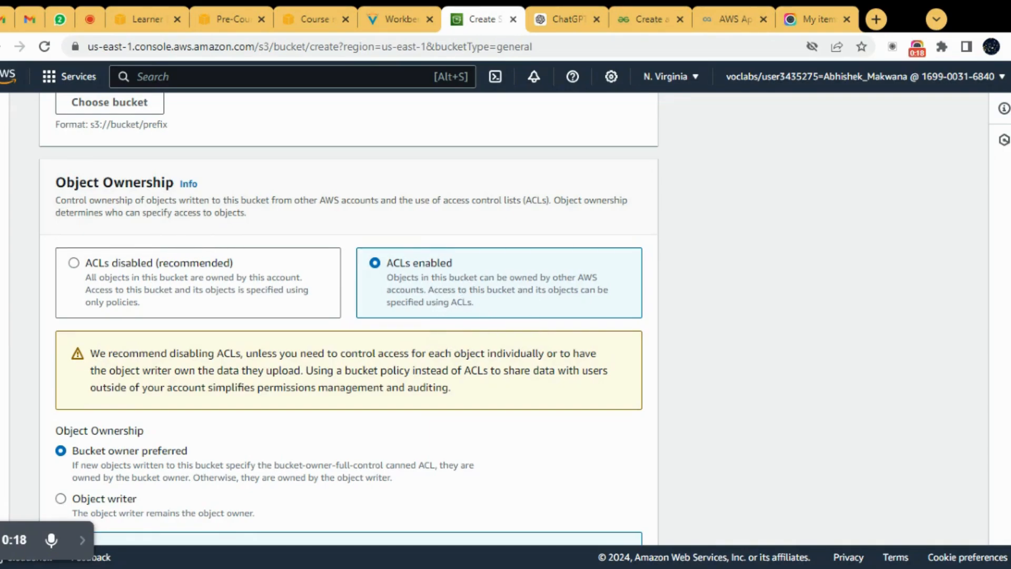
scroll(286, 406, "down", 3)
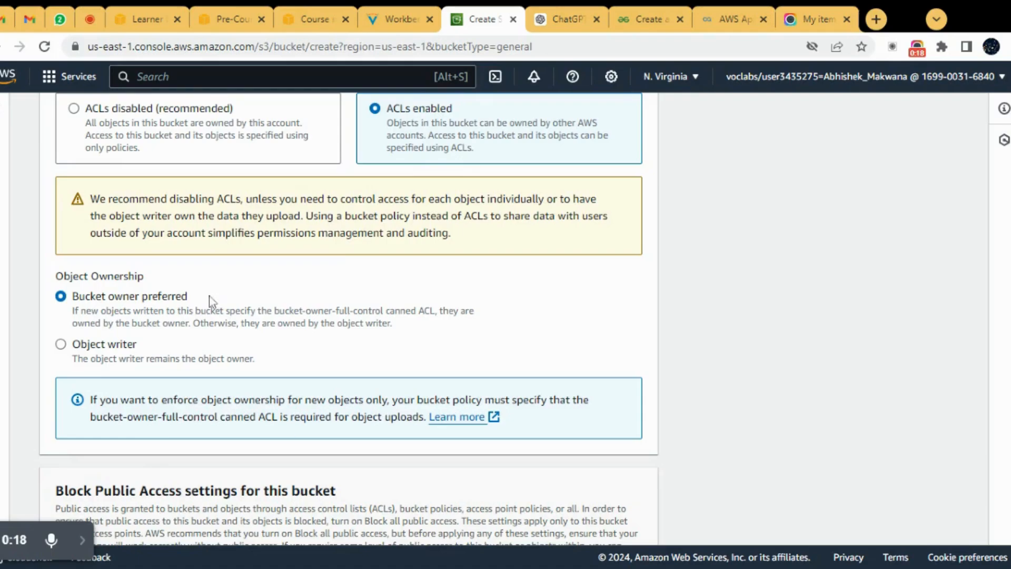
double_click(146, 298)
left_click(293, 295)
Step: Review the new bucket's public access, versioning and tag settings
scroll(305, 326, "down", 5)
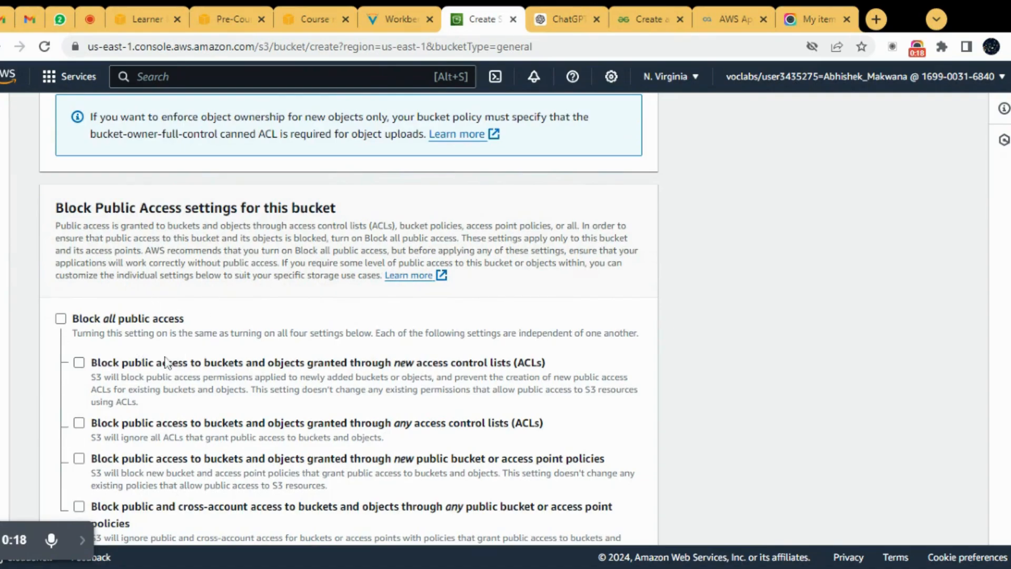
scroll(182, 352, "down", 3)
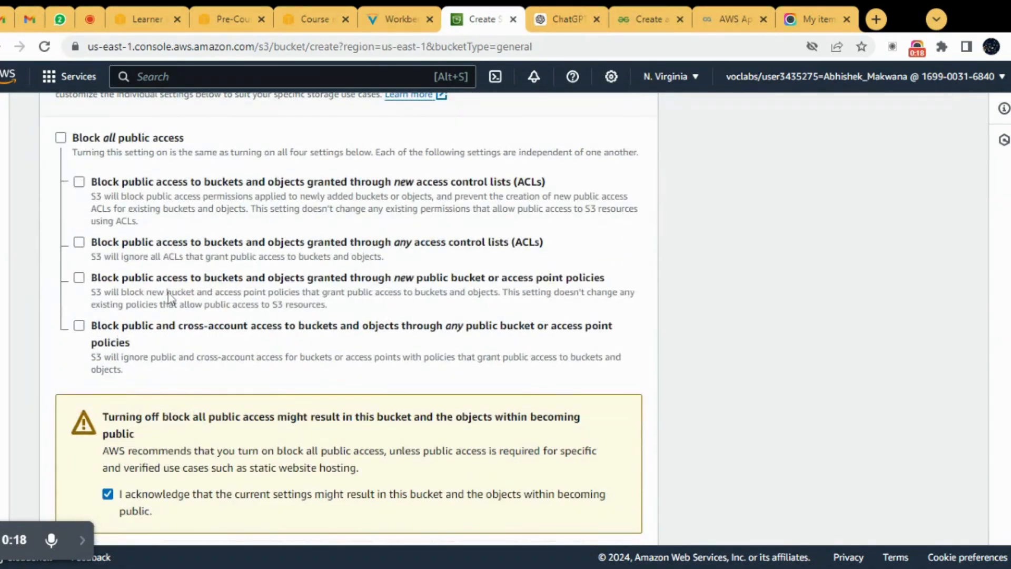
scroll(307, 334, "down", 3)
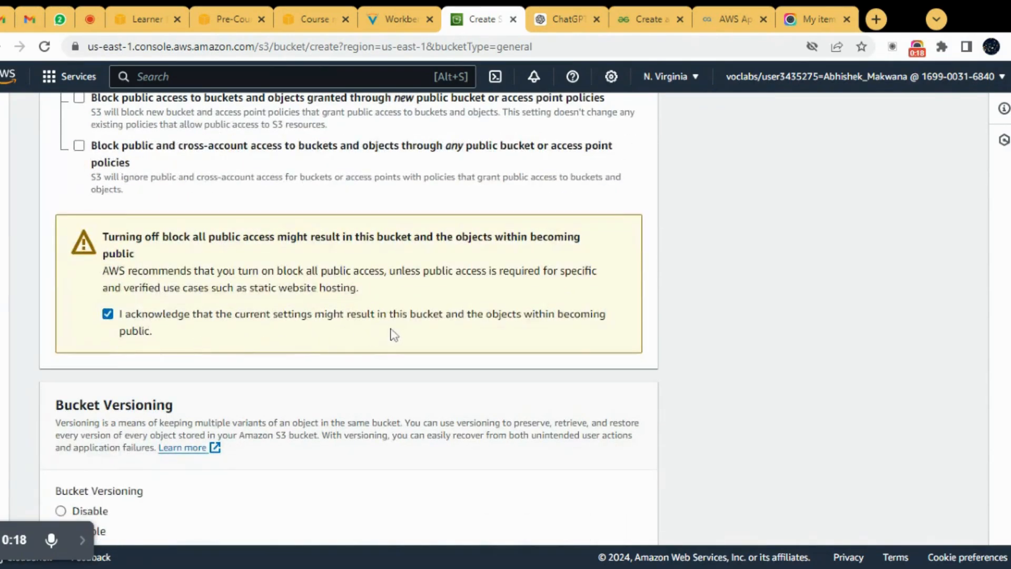
scroll(393, 334, "down", 3)
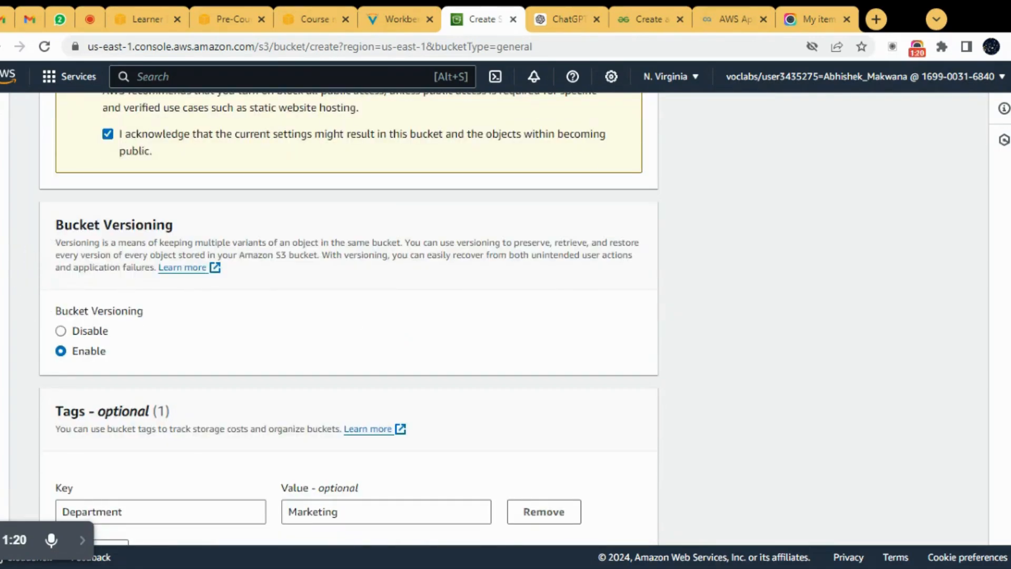
mouse_move(58, 232)
left_mouse_down()
mouse_move(169, 228)
mouse_move(179, 237)
mouse_move(182, 226)
mouse_move(55, 227)
left_mouse_up()
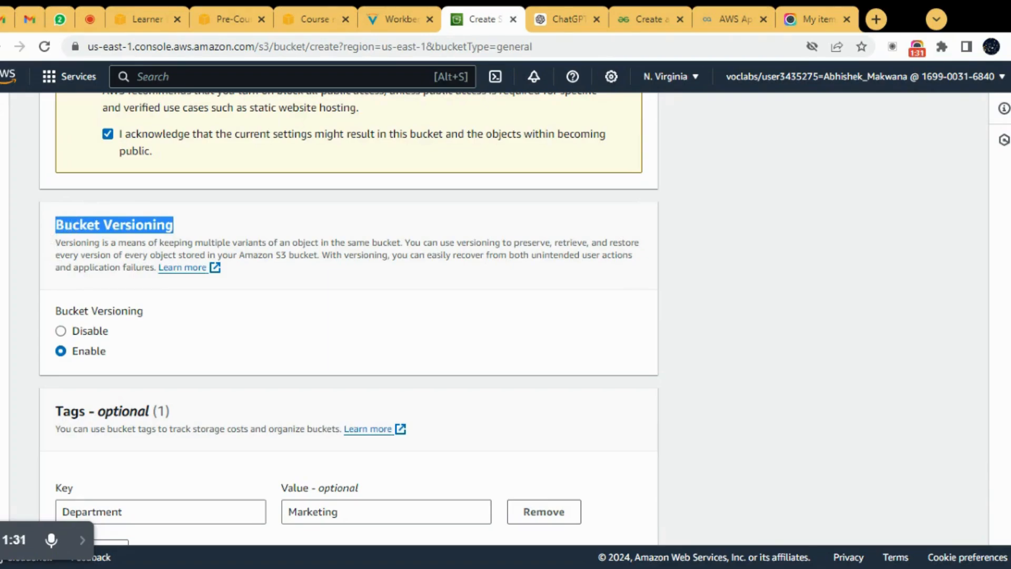
left_click(116, 284)
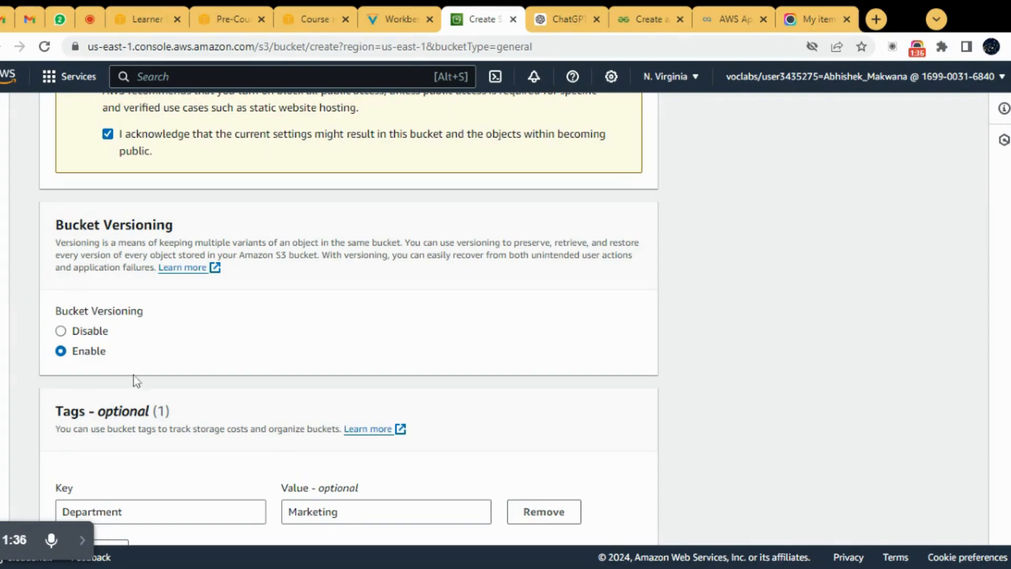
scroll(126, 346, "down", 4)
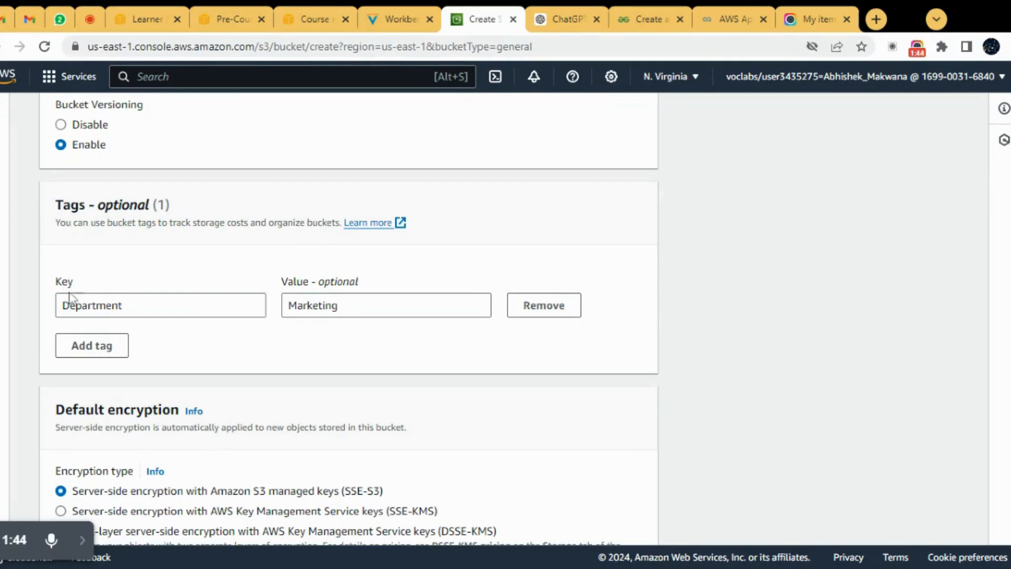
left_click(122, 305)
left_click(339, 305)
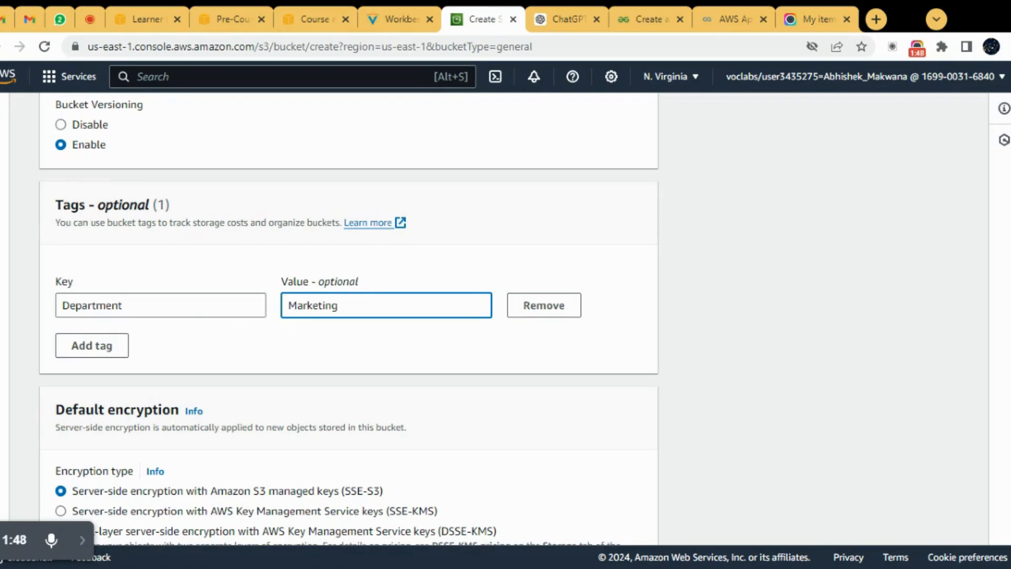
Step: Create the website-7ab bucket with the configured settings and dismiss the notification
scroll(359, 302, "down", 5)
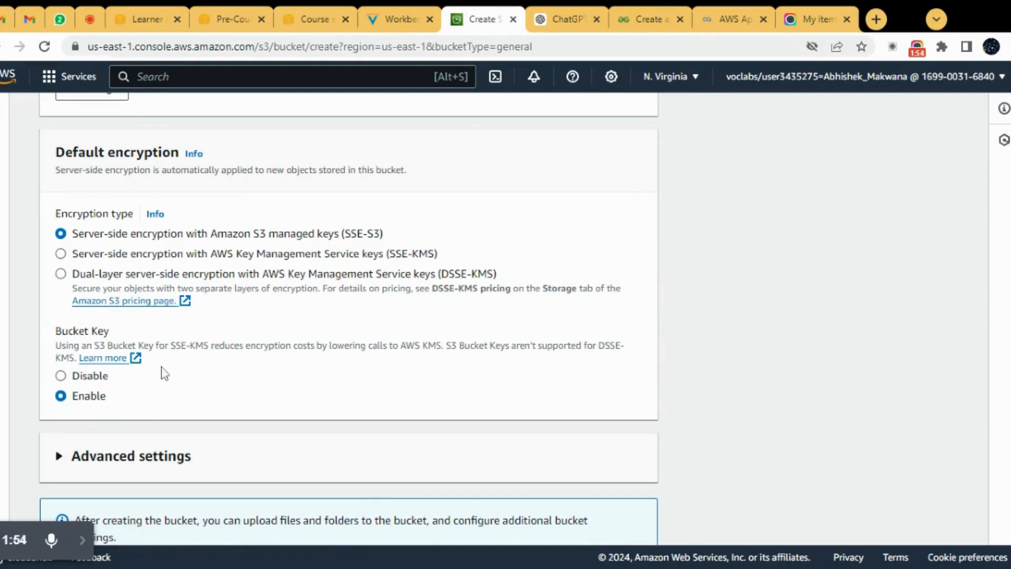
scroll(165, 374, "down", 2)
left_click(594, 521)
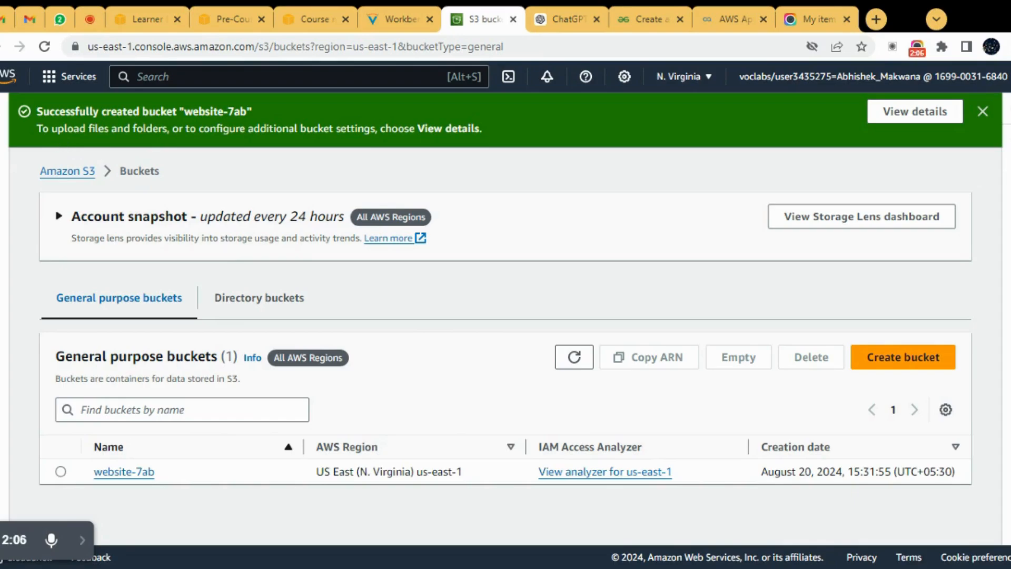
left_click_drag(98, 111, 204, 111)
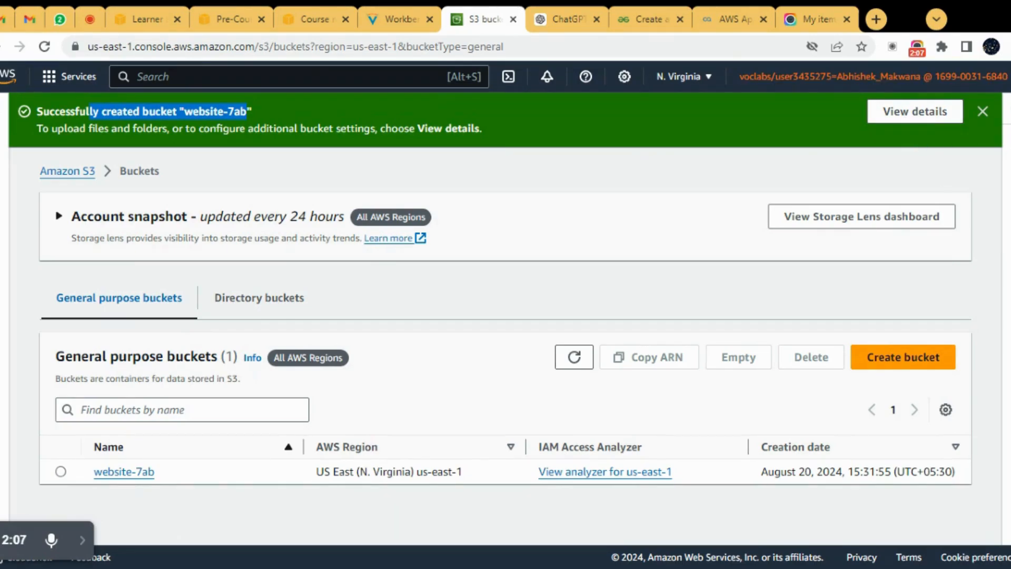
left_click(982, 112)
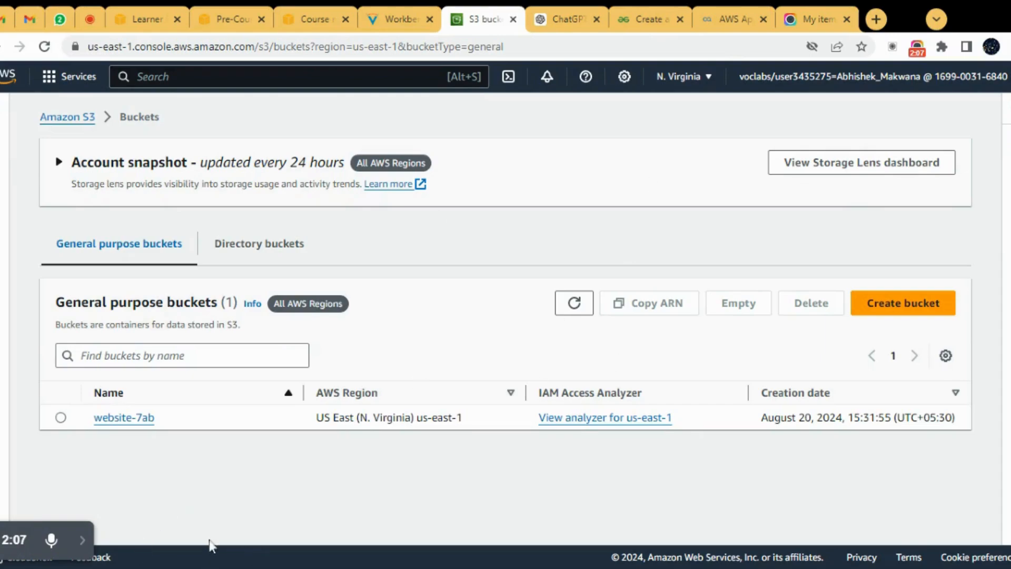
left_click(81, 540)
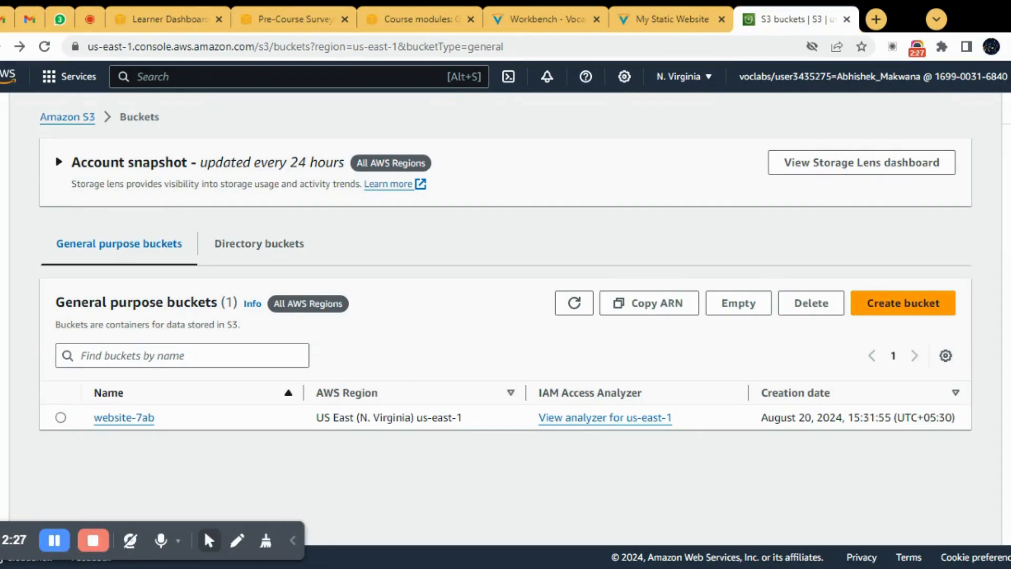
left_click(294, 542)
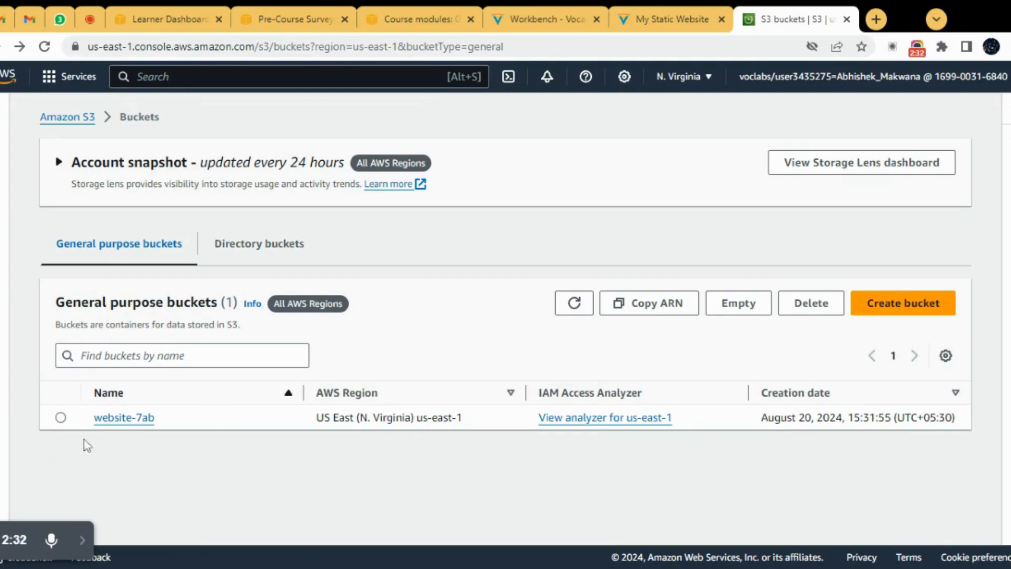
Step: Open the properties of the website-7ab bucket
left_click(60, 417)
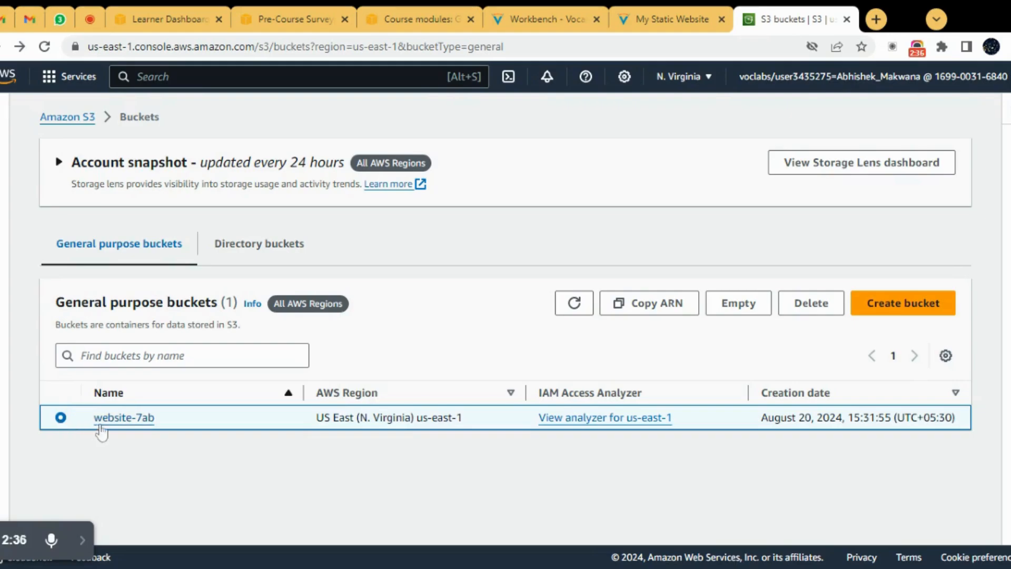
left_click(119, 425)
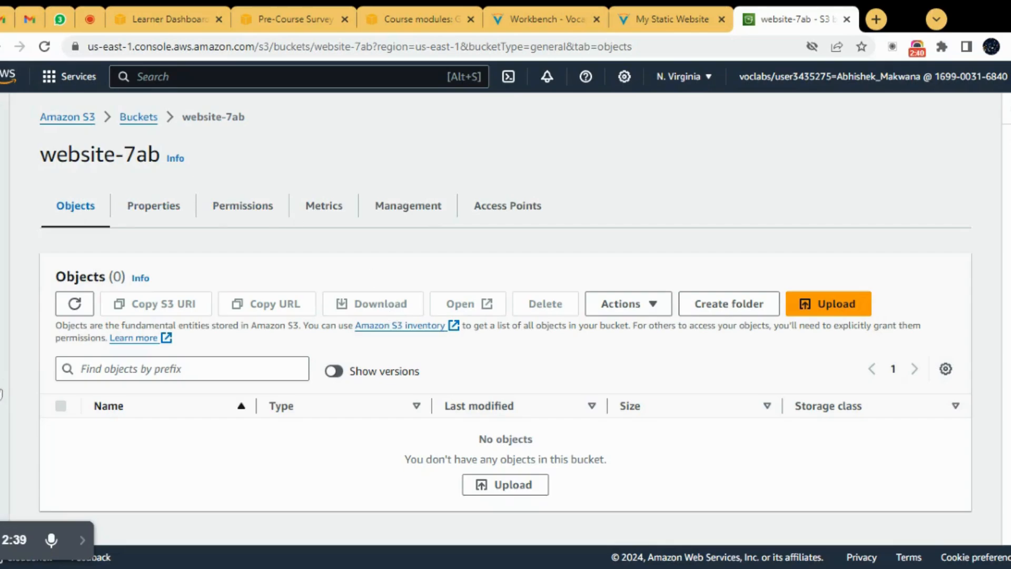
left_click(153, 215)
Step: Edit the bucket's static website hosting setting and enable it
scroll(270, 386, "down", 3)
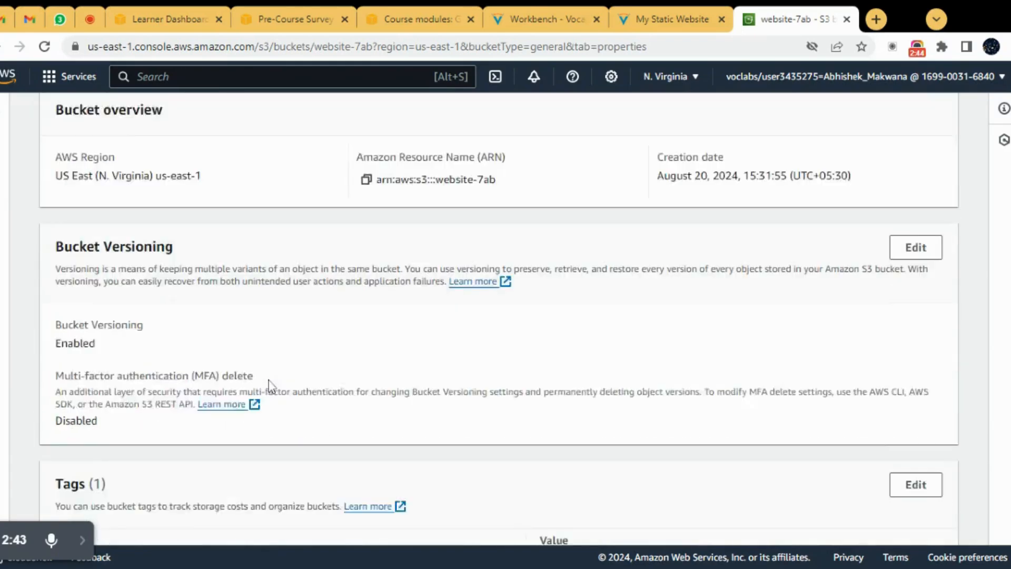
scroll(269, 386, "down", 1)
scroll(269, 386, "up", 3)
scroll(270, 386, "down", 12)
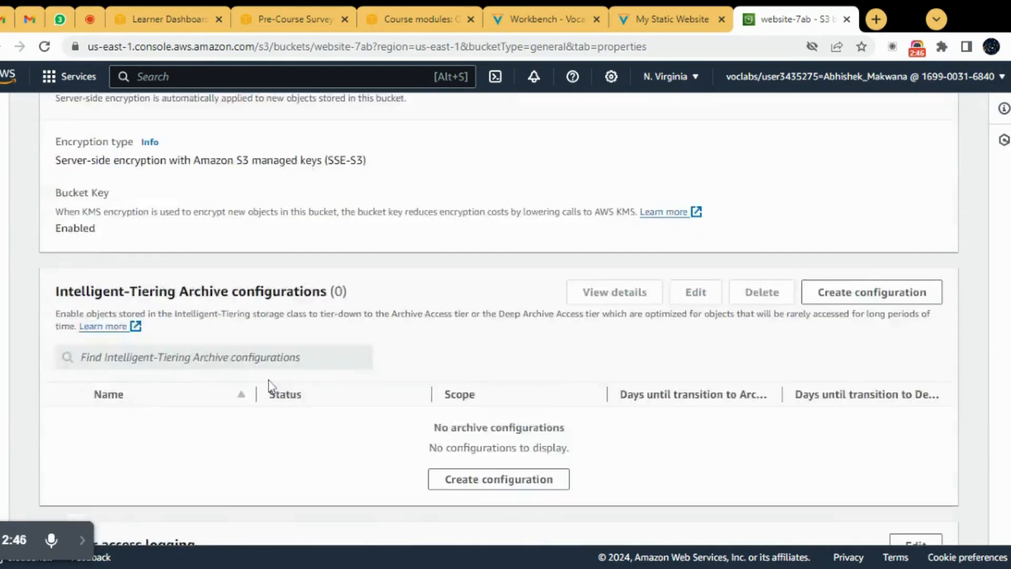
scroll(269, 386, "down", 15)
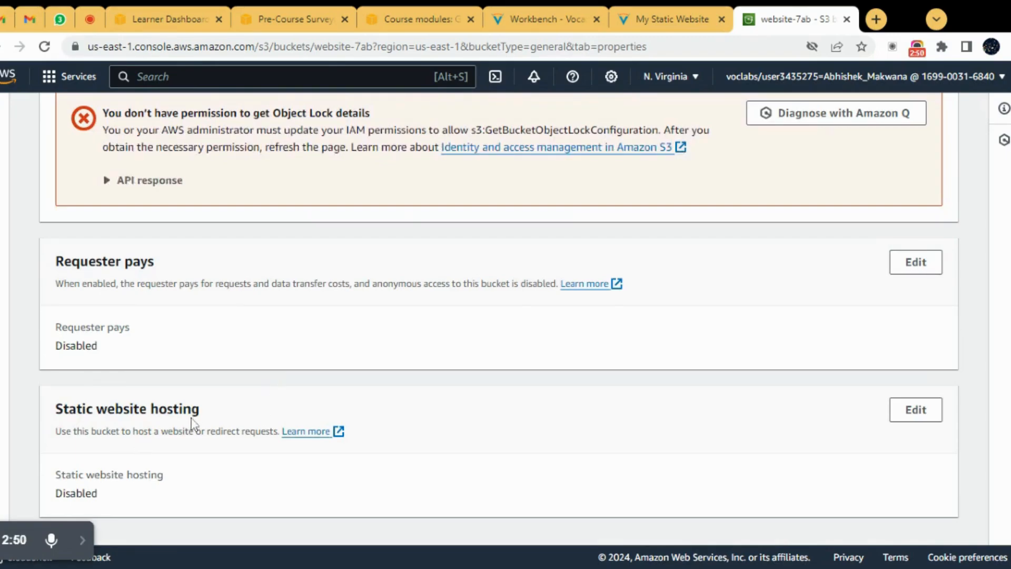
left_click_drag(200, 416, 55, 411)
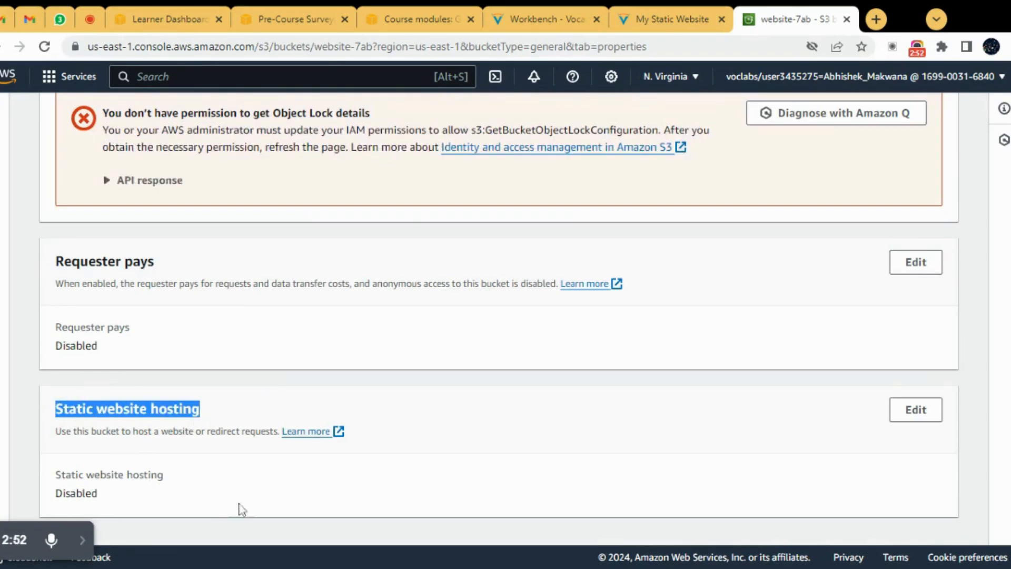
left_click_drag(126, 498, 53, 493)
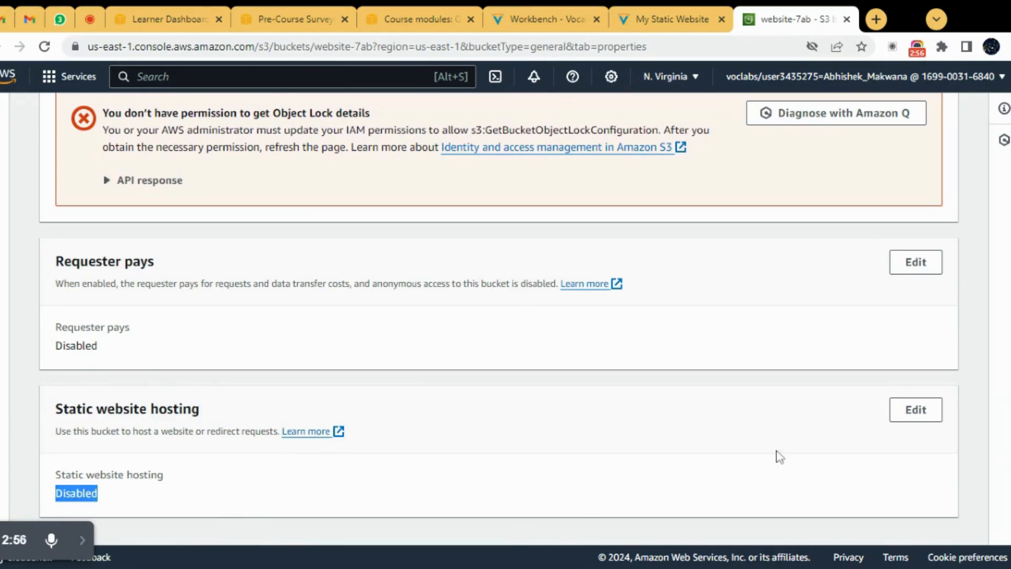
left_click(915, 410)
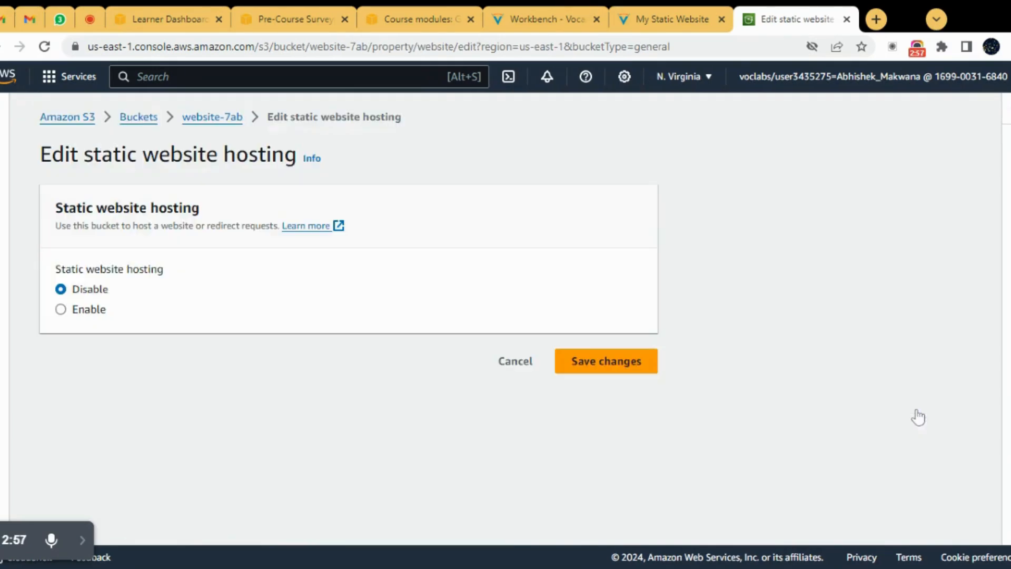
left_click(60, 310)
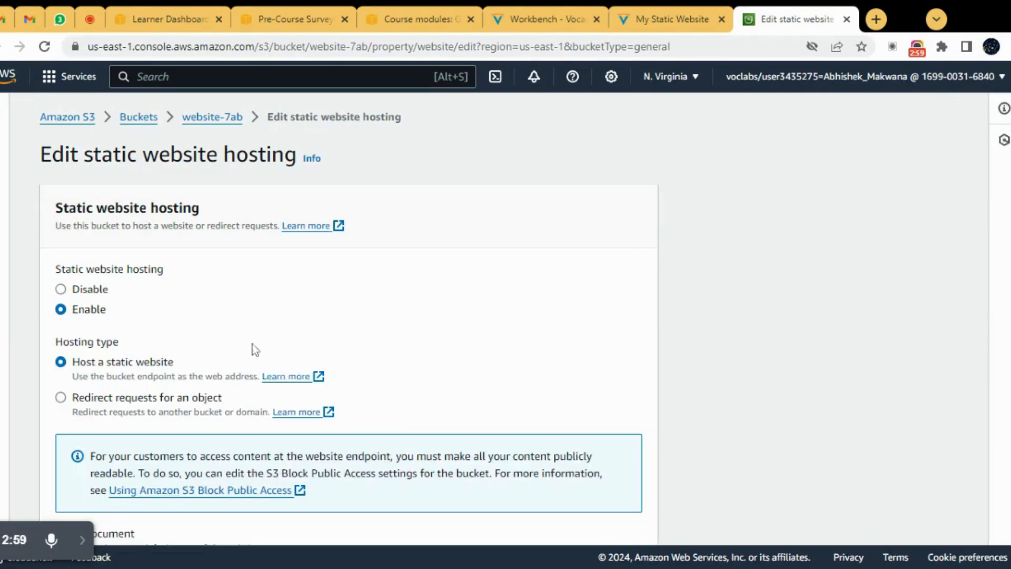
Step: Set the website's index document to index.html and its error document to error.html
scroll(356, 388, "down", 4)
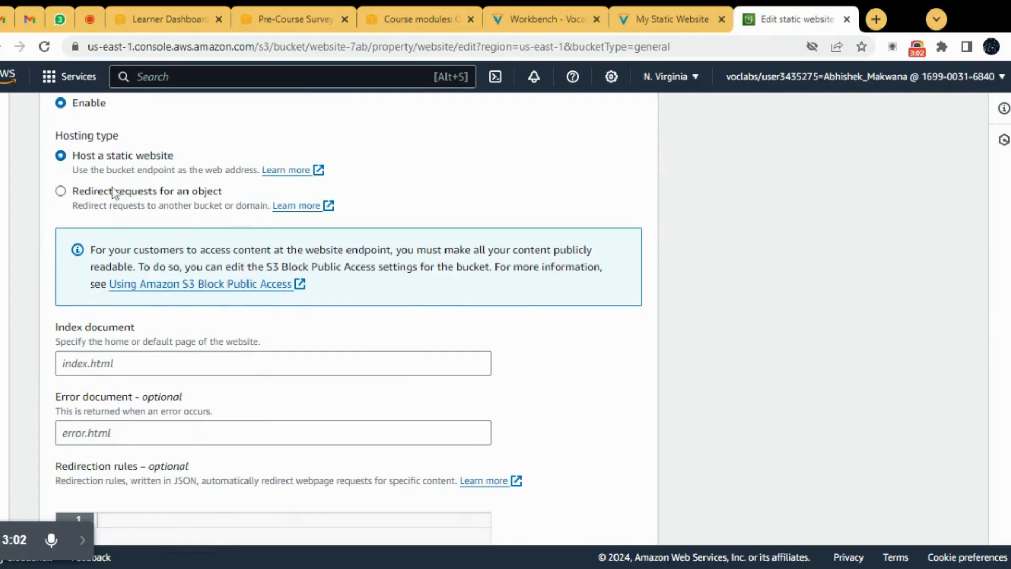
left_click(273, 364)
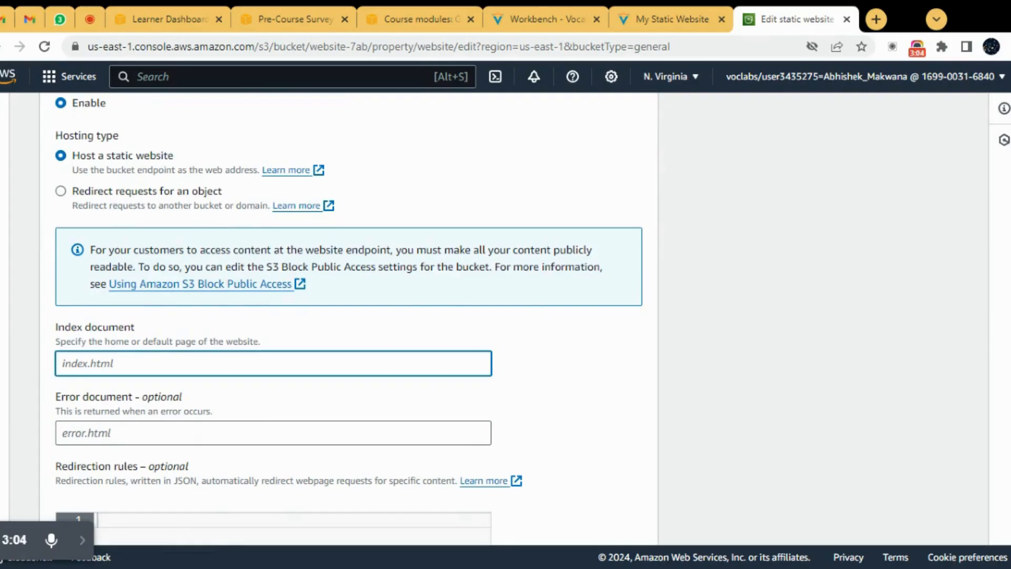
type("index.html")
left_click(273, 433)
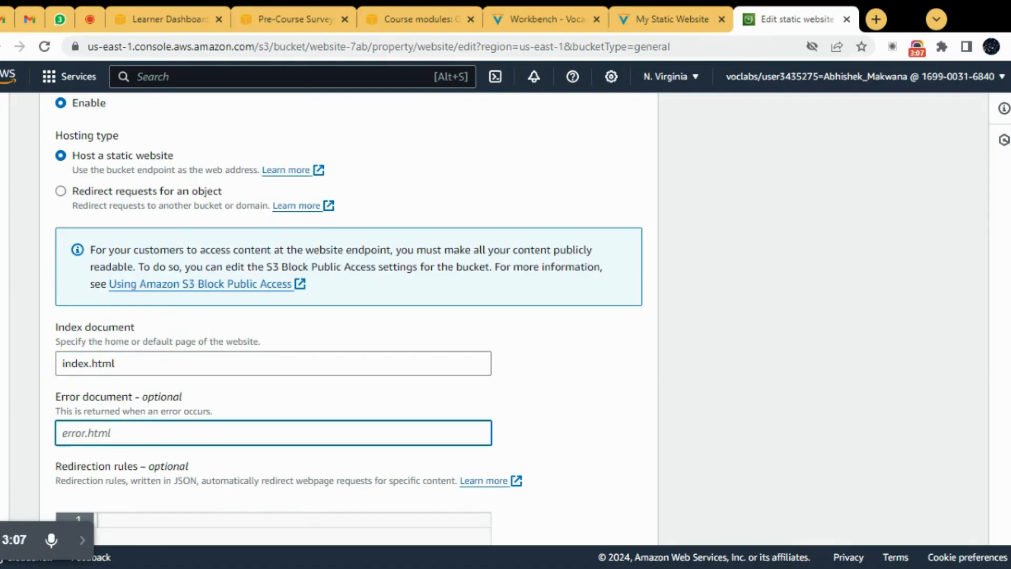
type("error.html")
scroll(216, 397, "down", 4)
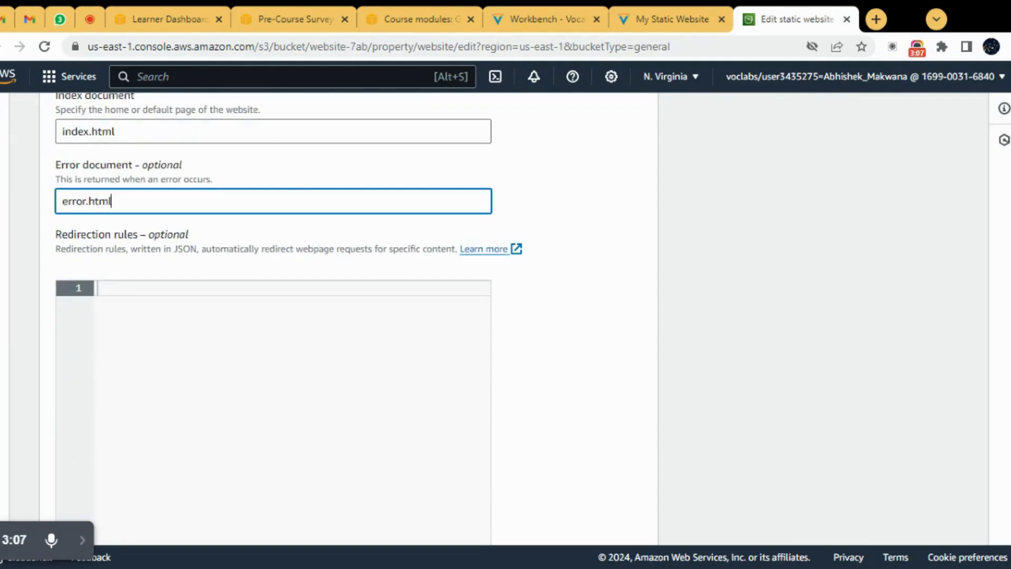
scroll(264, 316, "down", 5)
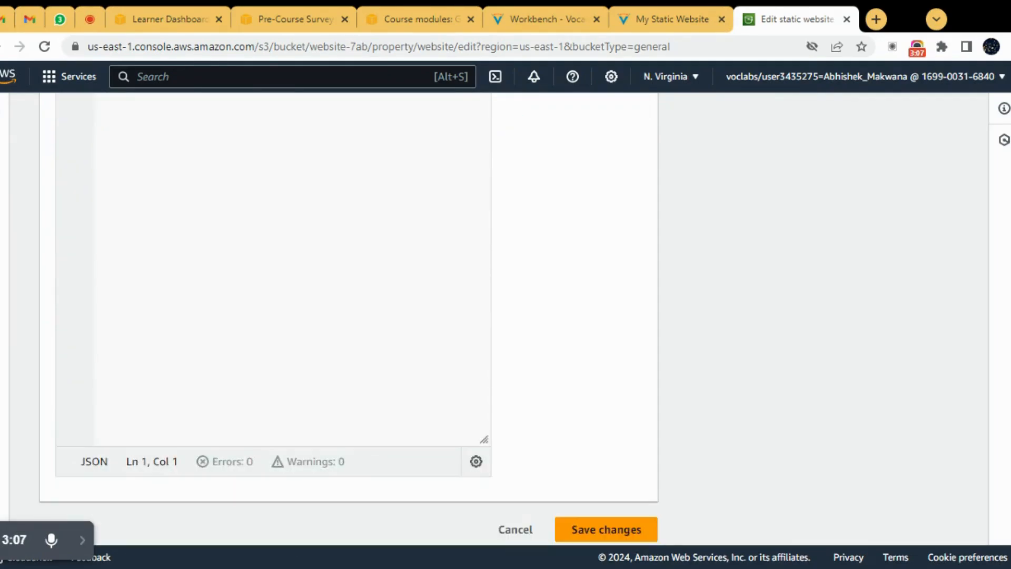
left_click(83, 541)
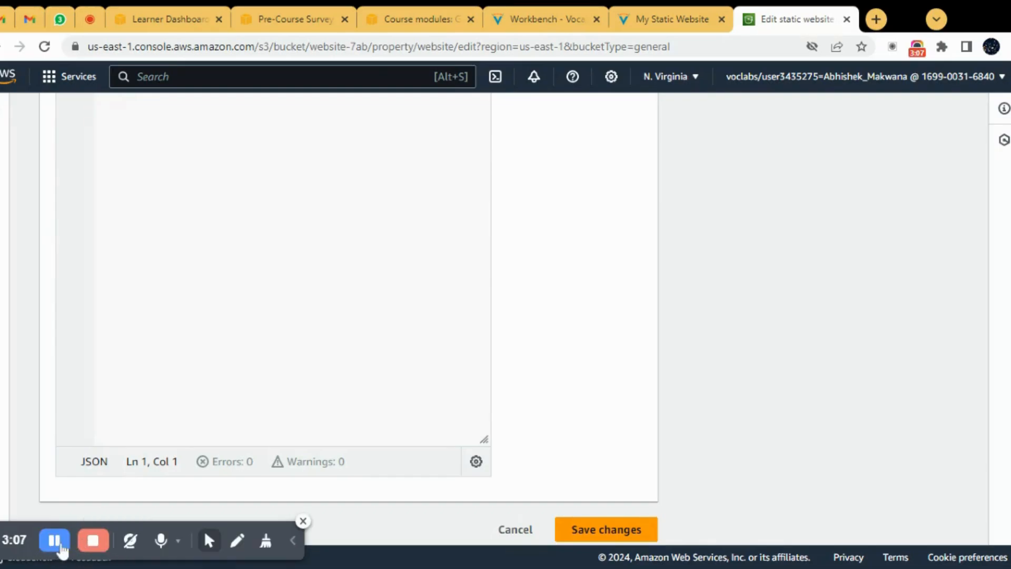
left_click(58, 545)
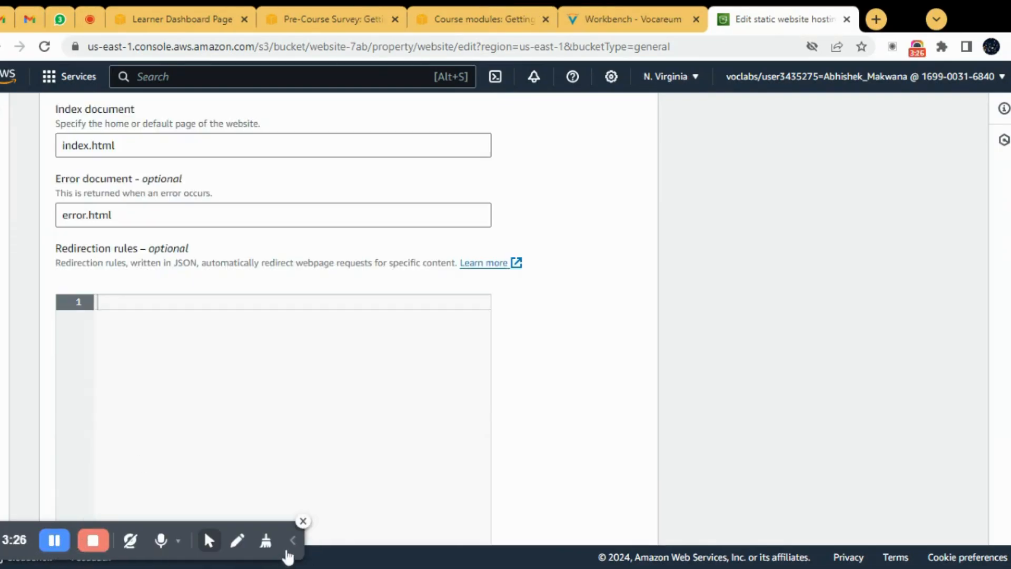
left_click(288, 551)
Step: Check the index and error document names and save the static website hosting changes
scroll(289, 526, "up", 3)
scroll(383, 413, "down", 3)
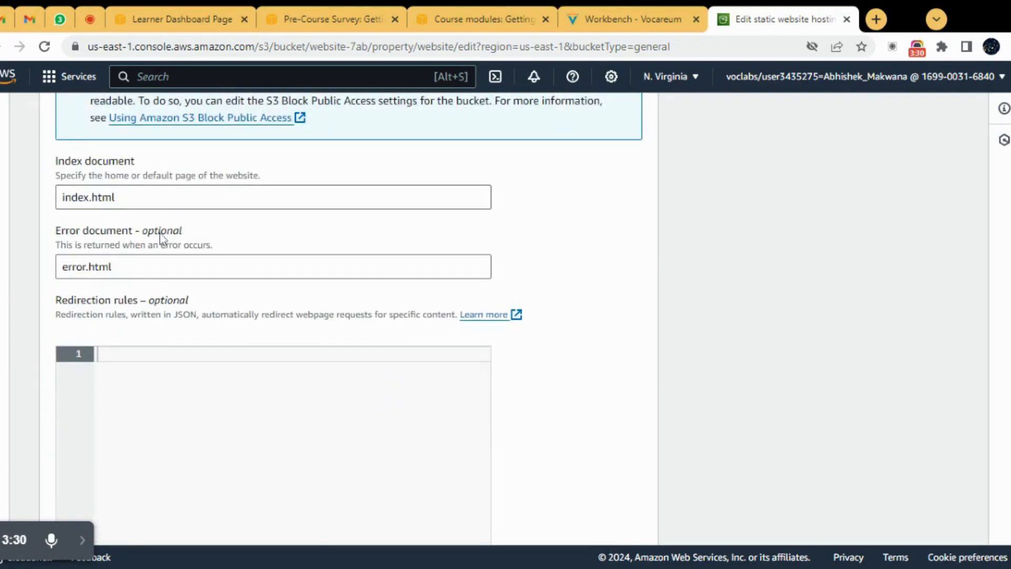
left_click_drag(113, 197, 58, 200)
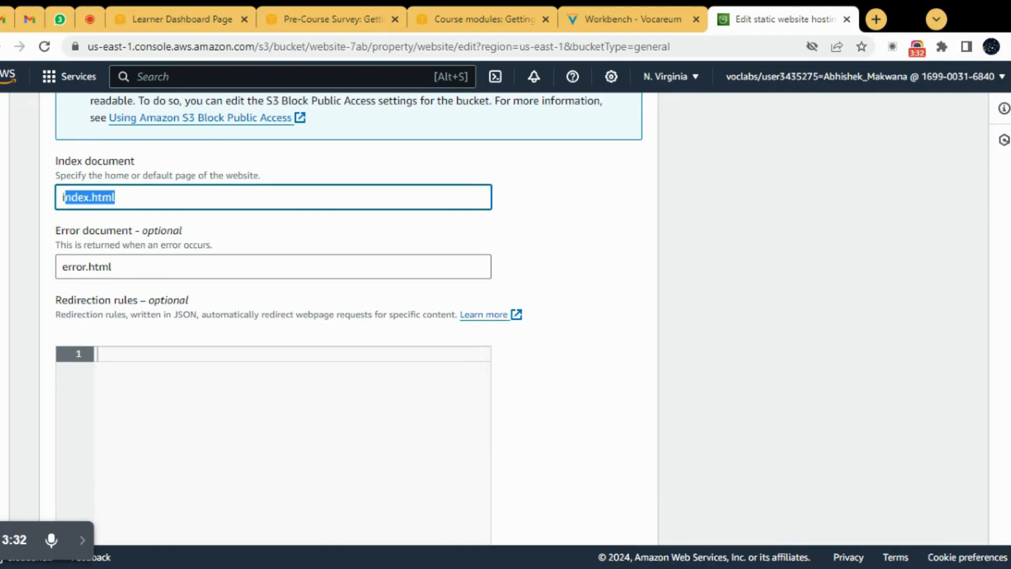
left_click_drag(112, 267, 53, 279)
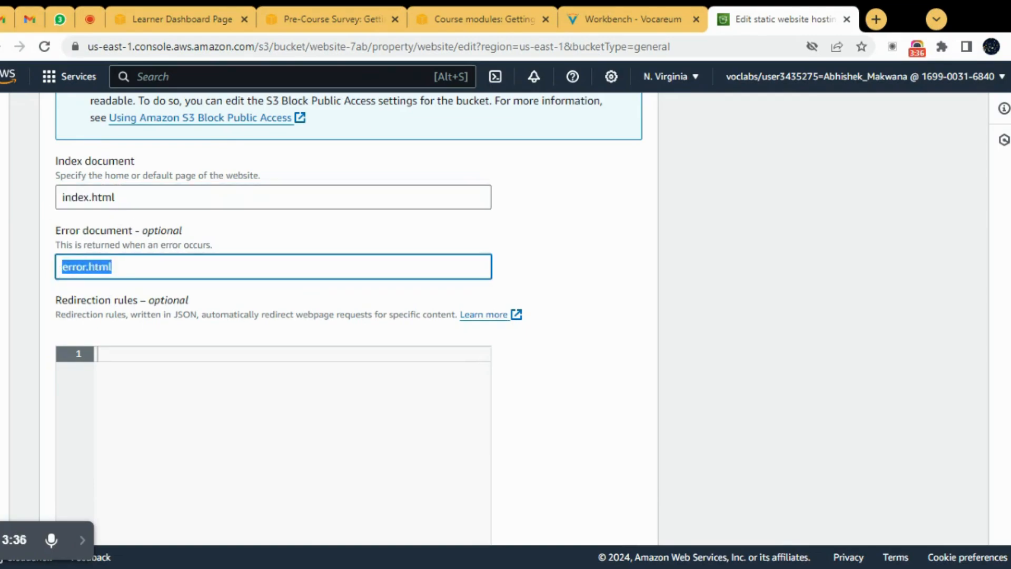
scroll(348, 316, "down", 5)
left_click(594, 525)
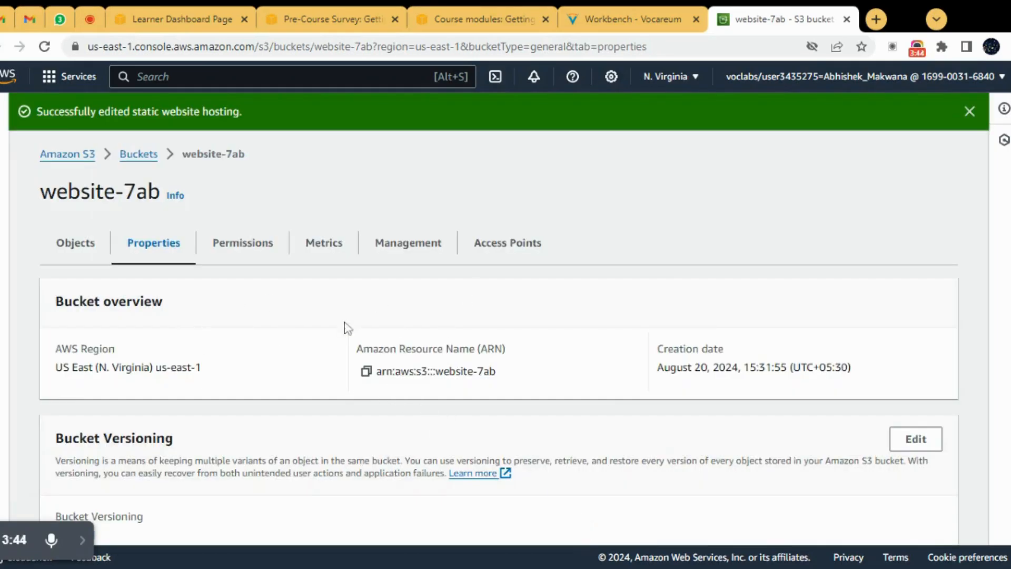
Step: Review the versioning and tag properties of website-7ab and open the bucket's list of objects
scroll(692, 395, "down", 1)
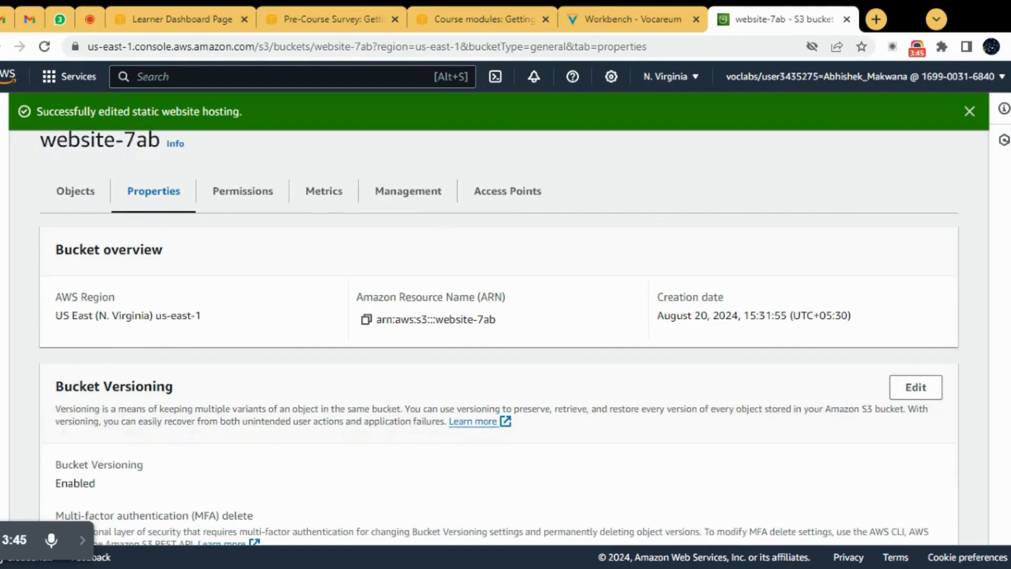
scroll(263, 377, "down", 2)
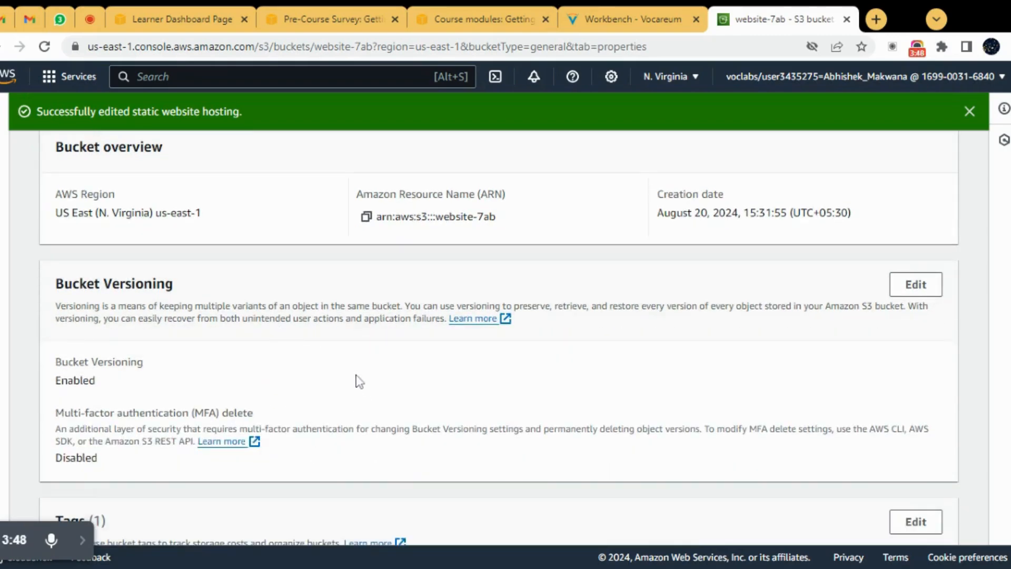
scroll(356, 379, "down", 8)
scroll(346, 372, "up", 10)
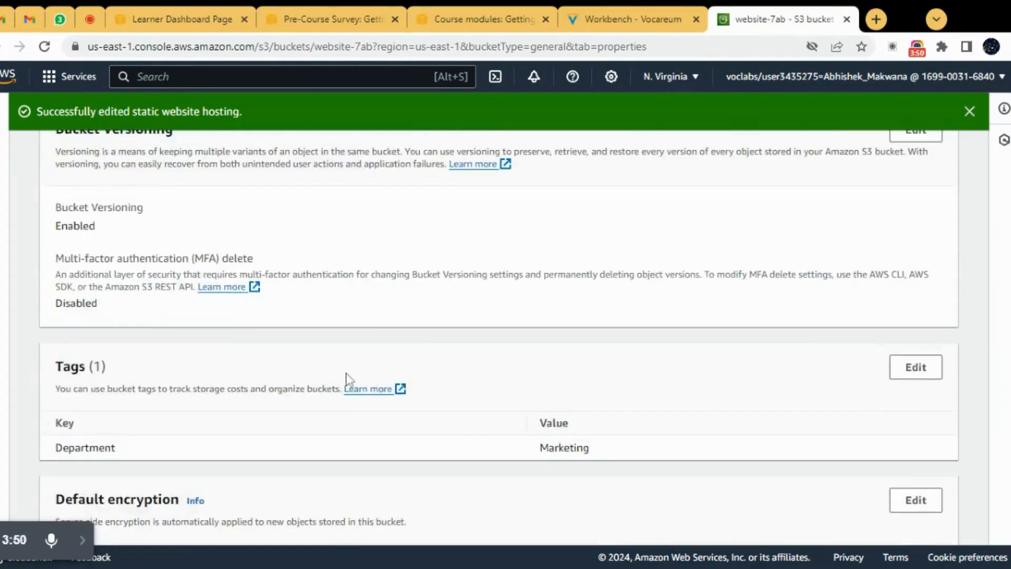
left_click(80, 243)
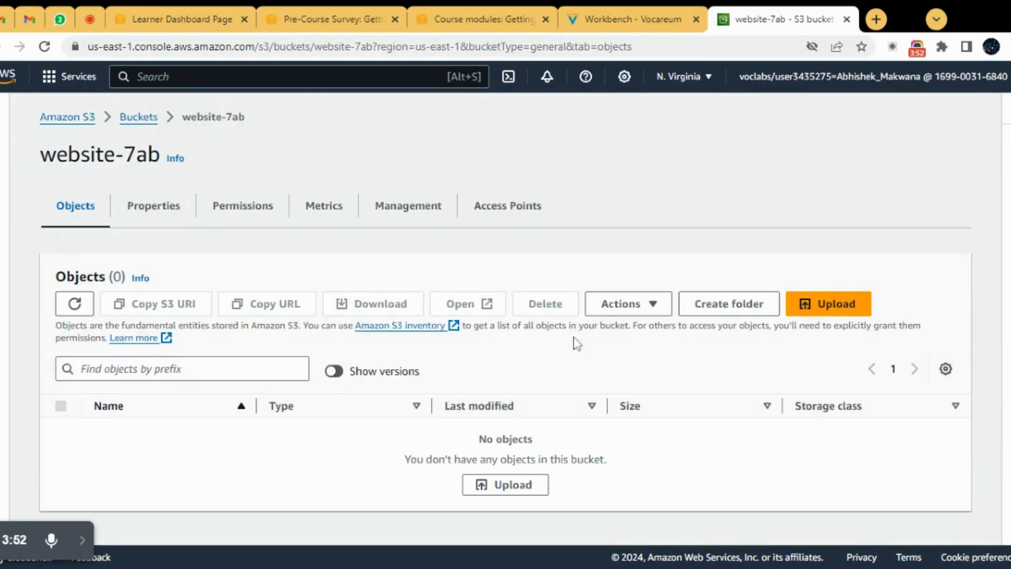
left_click(84, 541)
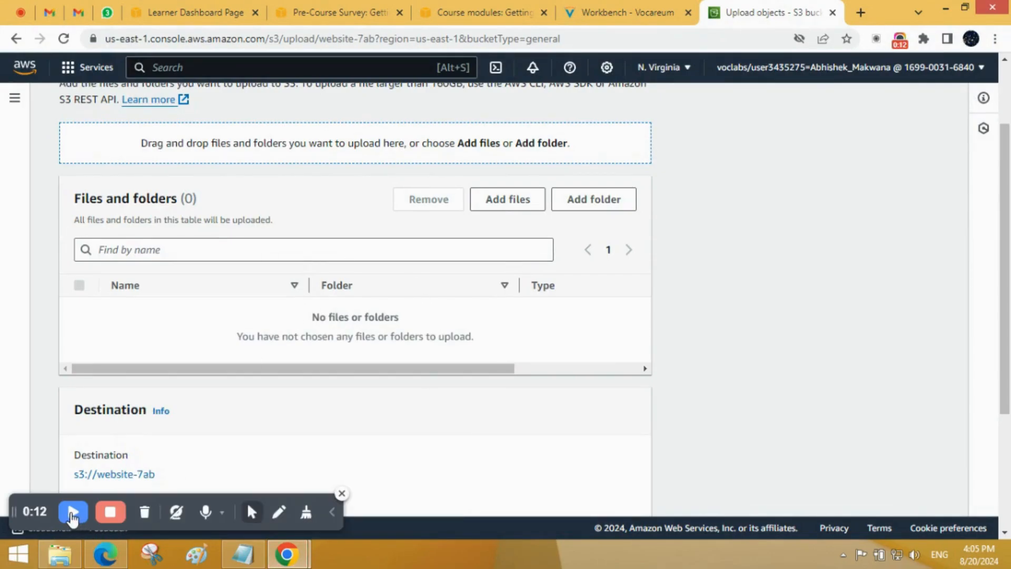
left_click(72, 516)
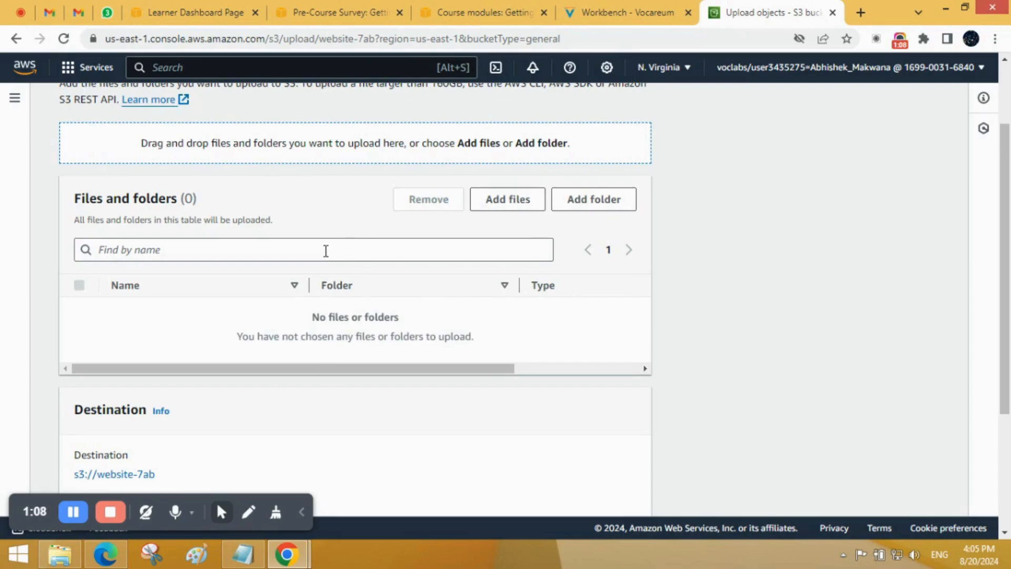
Step: Switch to the S3-Demo folder in File Explorer and open index.html in a maximized Notepad window
left_click(60, 550)
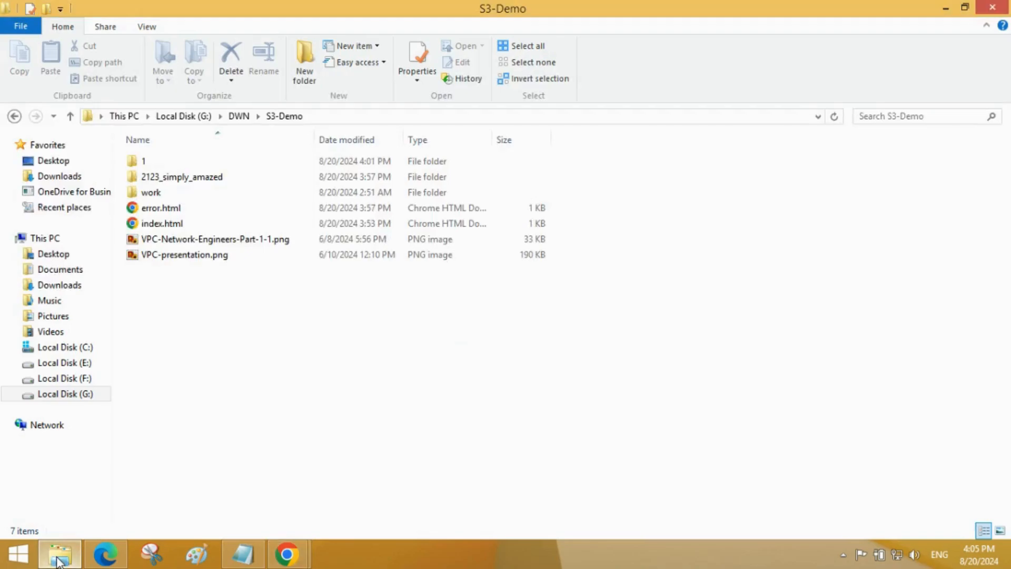
double_click(184, 224)
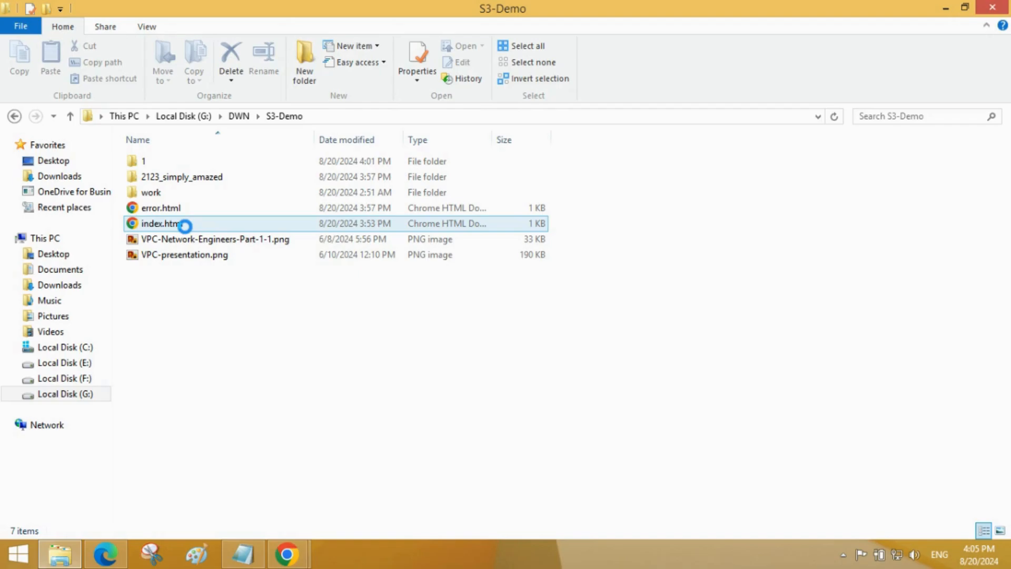
right_click(186, 230)
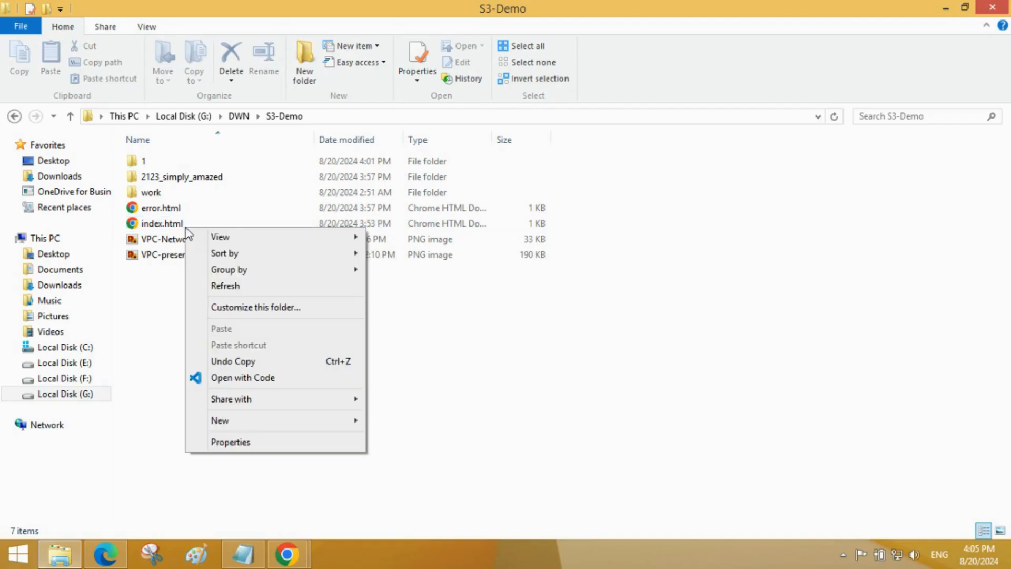
double_click(158, 222)
right_click(159, 219)
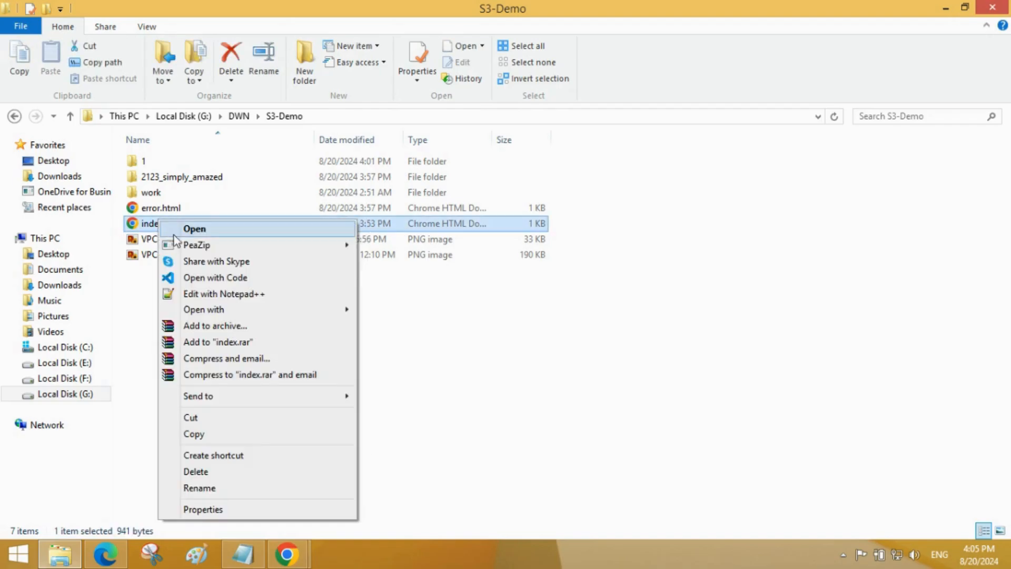
mouse_move(189, 310)
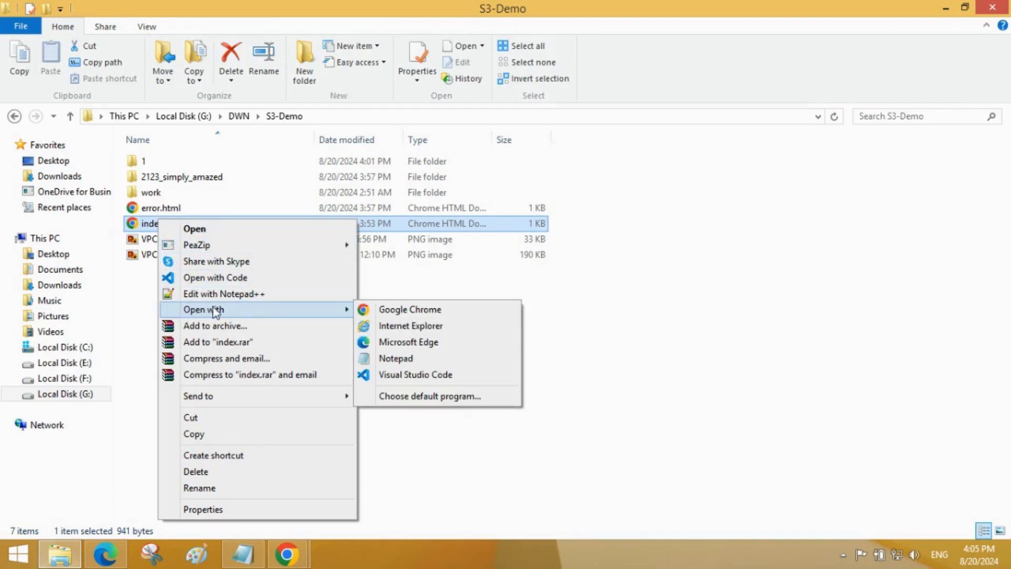
left_click(395, 359)
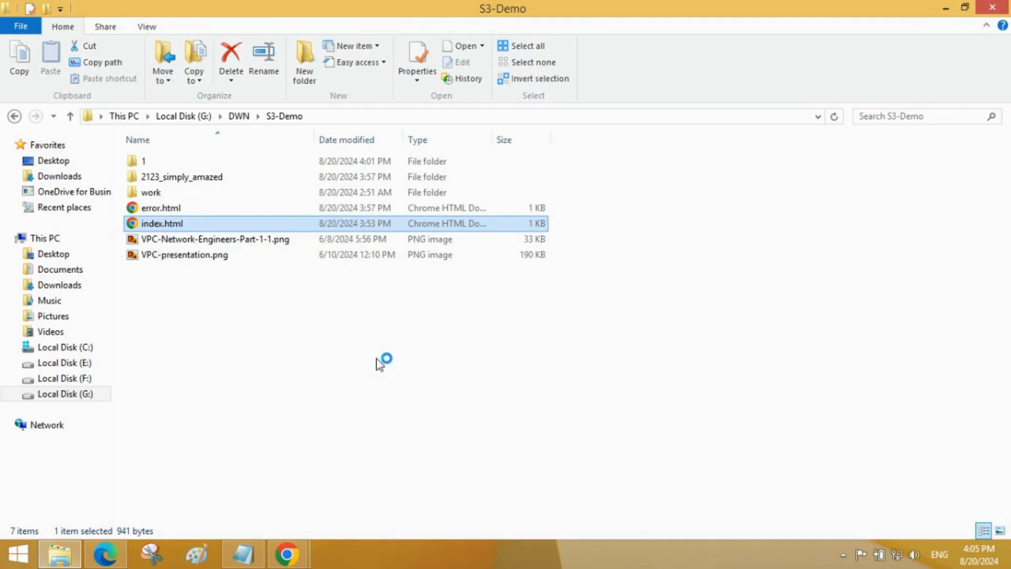
left_click(890, 106)
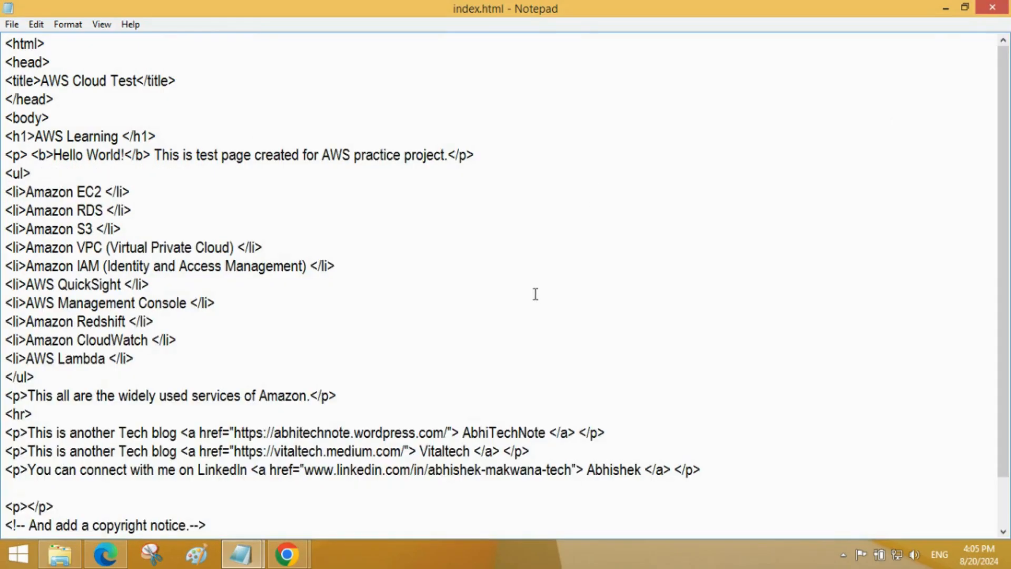
Step: Examine the HTML source of index.html from beginning to end and close the file
scroll(535, 294, "down", 1)
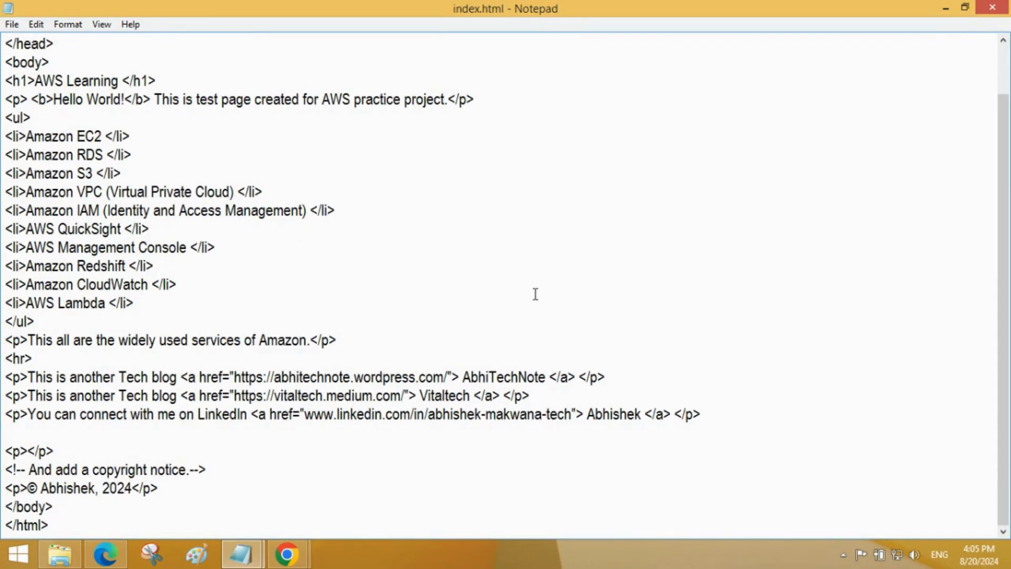
scroll(535, 294, "up", 1)
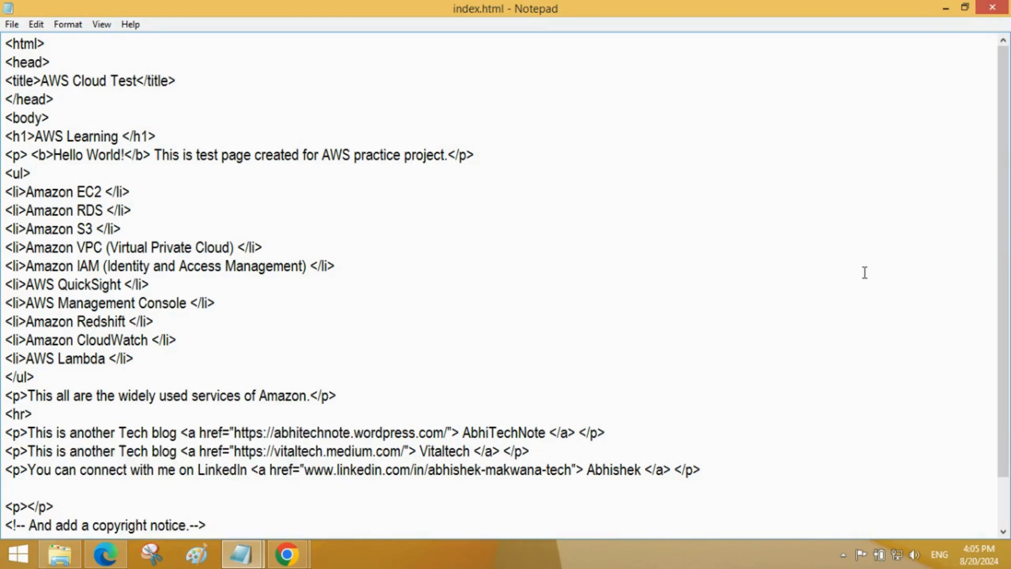
scroll(864, 272, "down", 1)
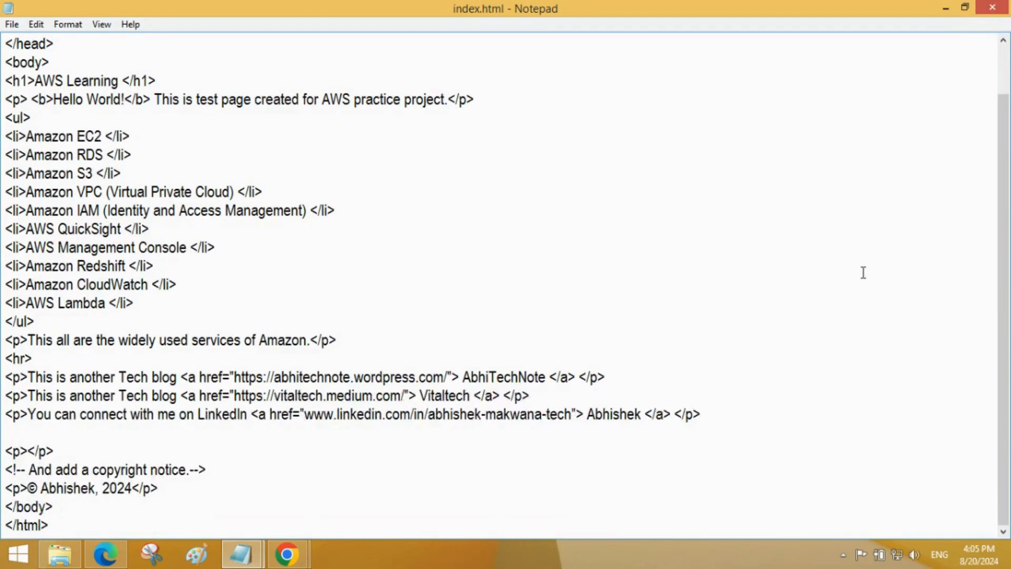
scroll(864, 272, "up", 1)
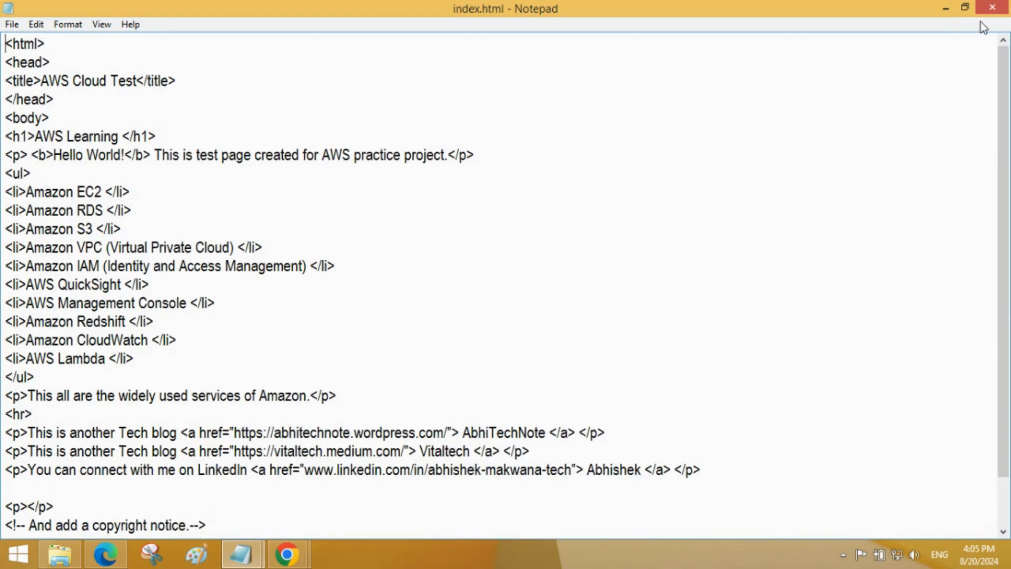
left_click(992, 8)
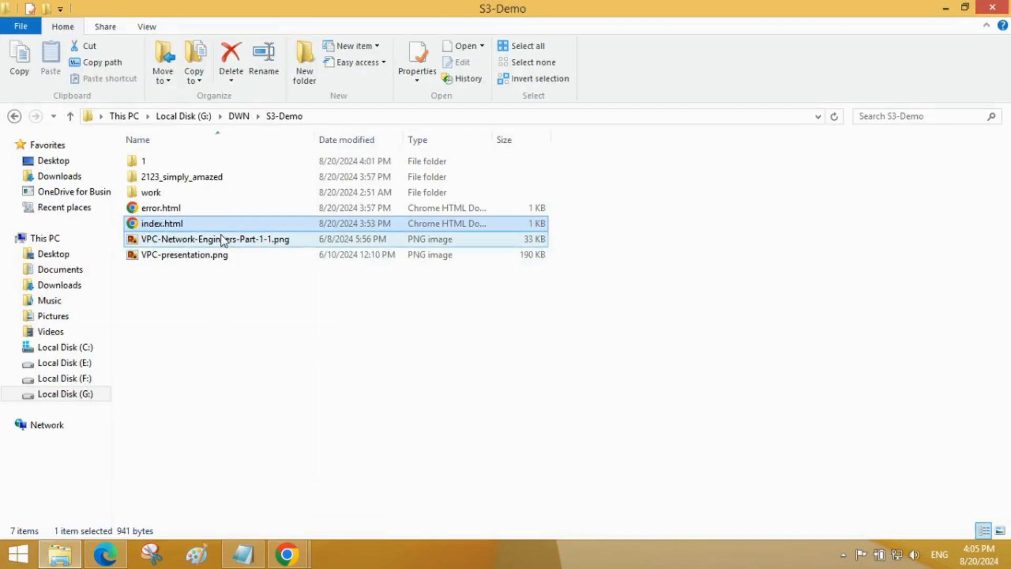
Step: Open error.html from the S3-Demo folder in Notepad and maximize its window to examine the source
left_click(223, 213)
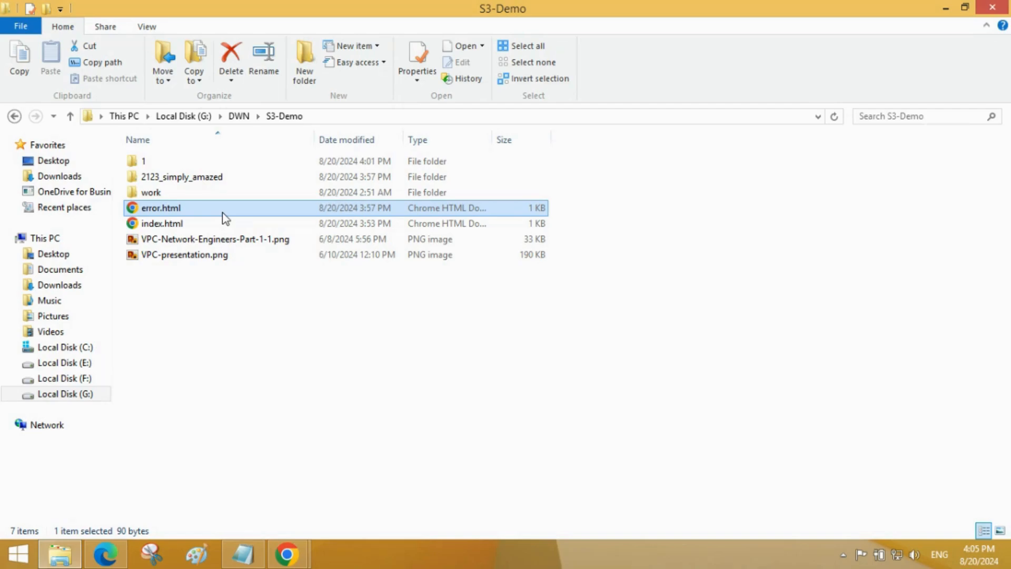
right_click(226, 218)
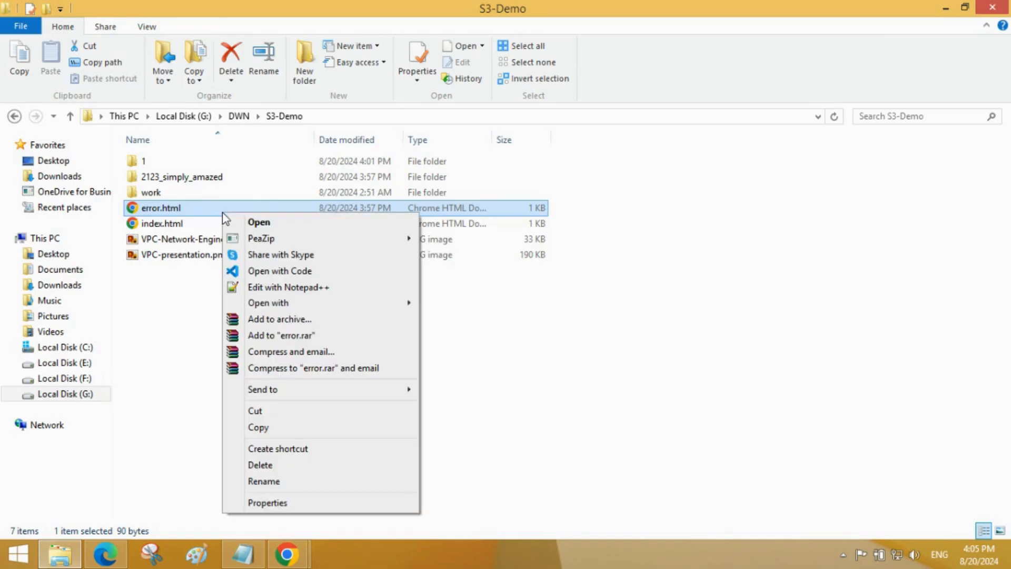
mouse_move(274, 303)
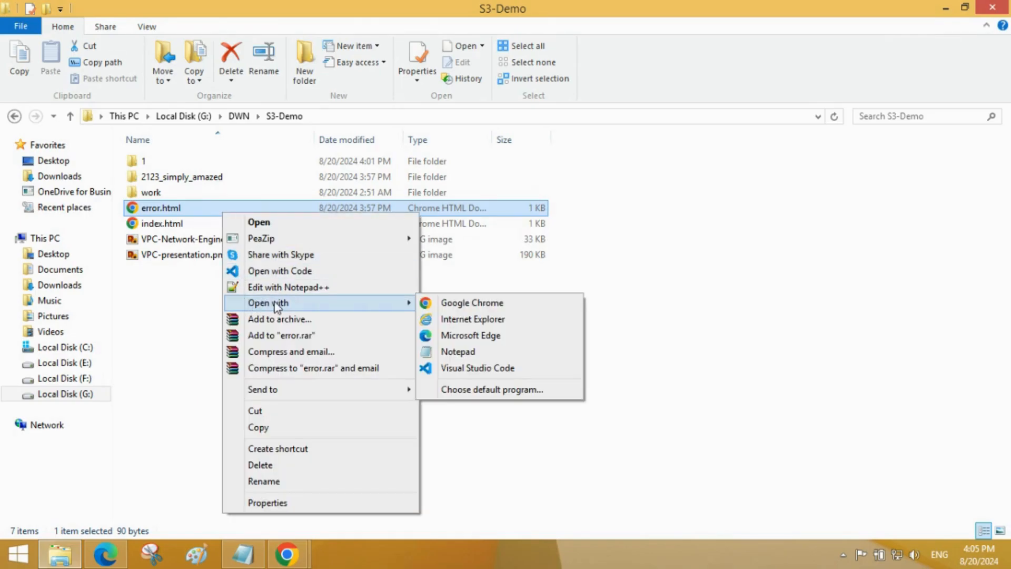
left_click(448, 351)
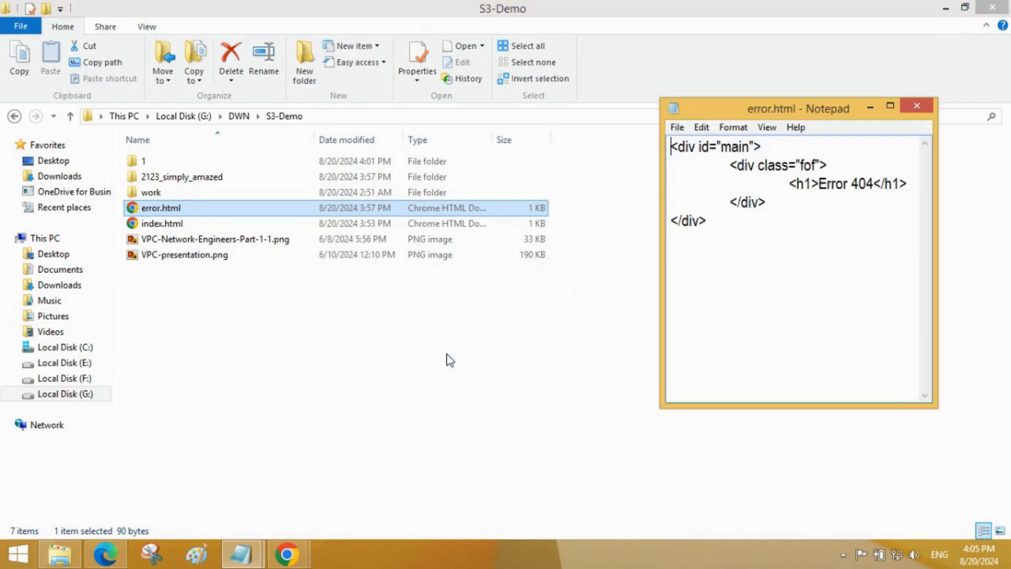
left_click_drag(801, 113, 551, 105)
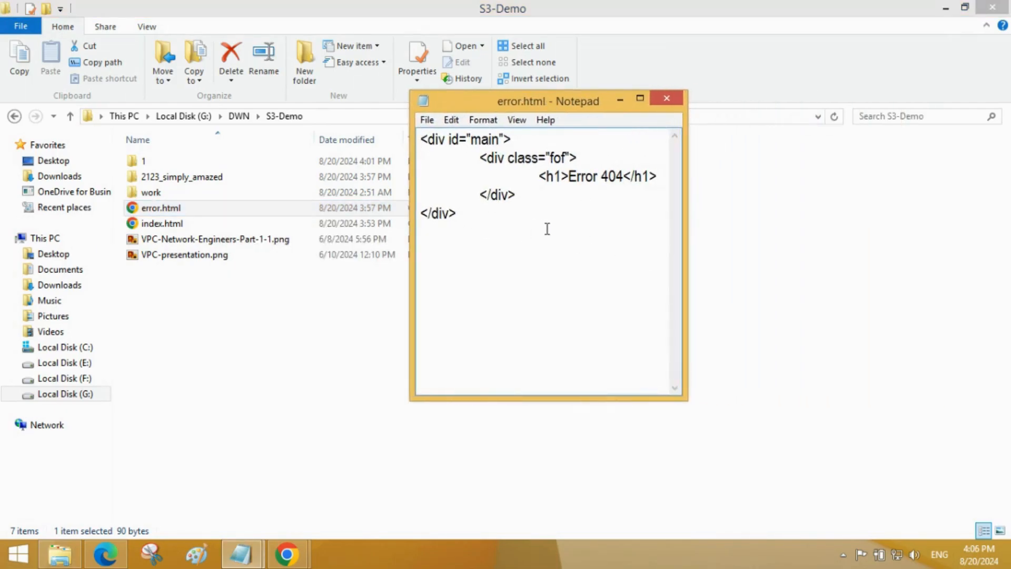
left_click(641, 98)
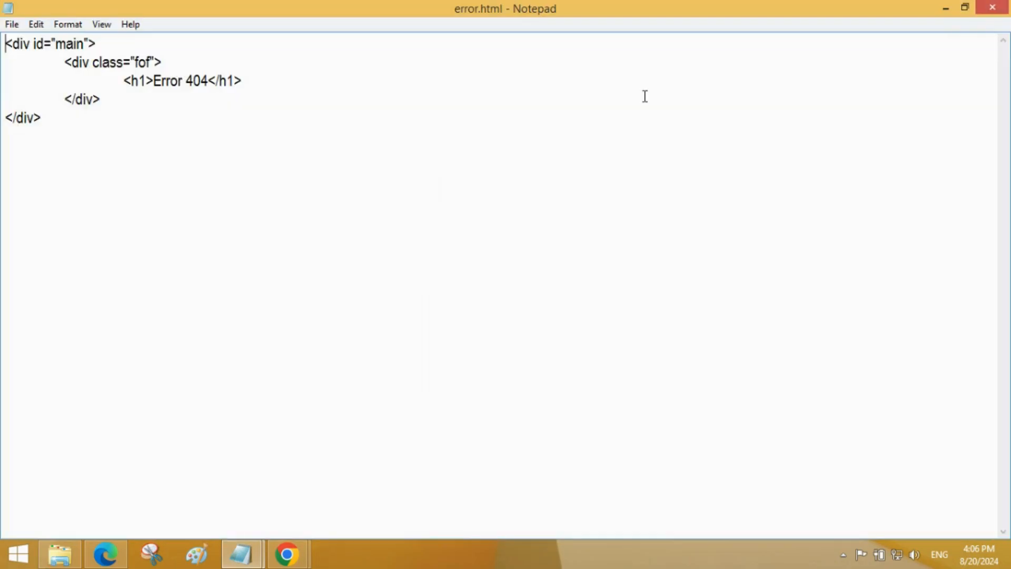
Step: Close error.html in Notepad and switch to the website-7ab upload page in Chrome
left_click(983, 11)
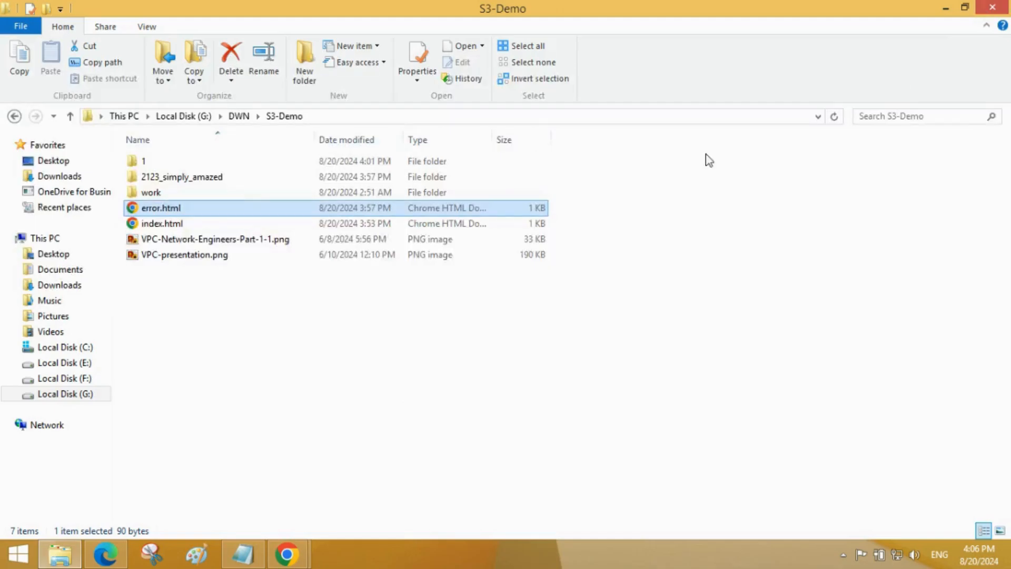
mouse_move(287, 554)
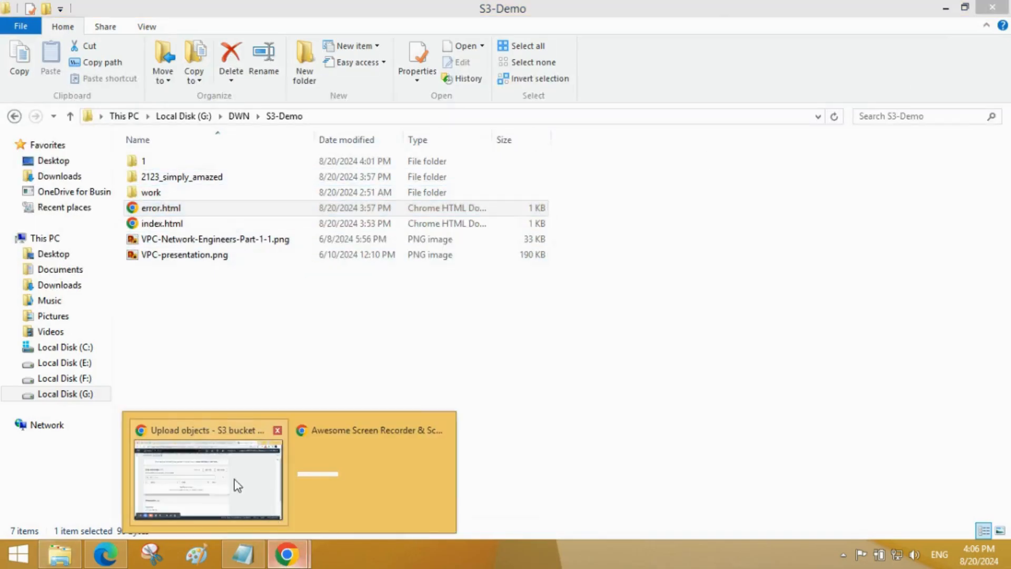
left_click(221, 476)
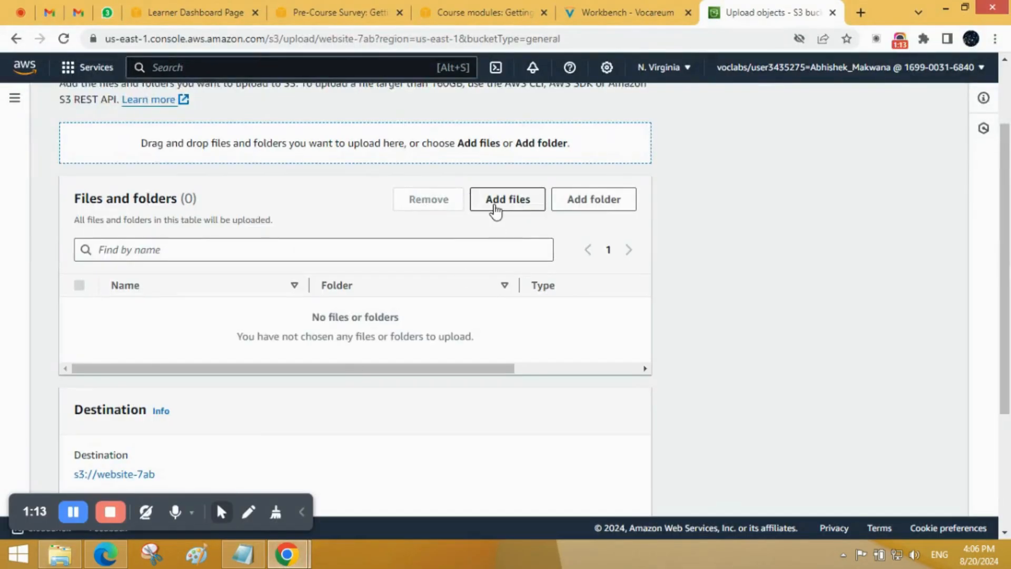
Step: Add index.html from the S3-Demo folder on drive G: to the list of files for upload
left_click(496, 210)
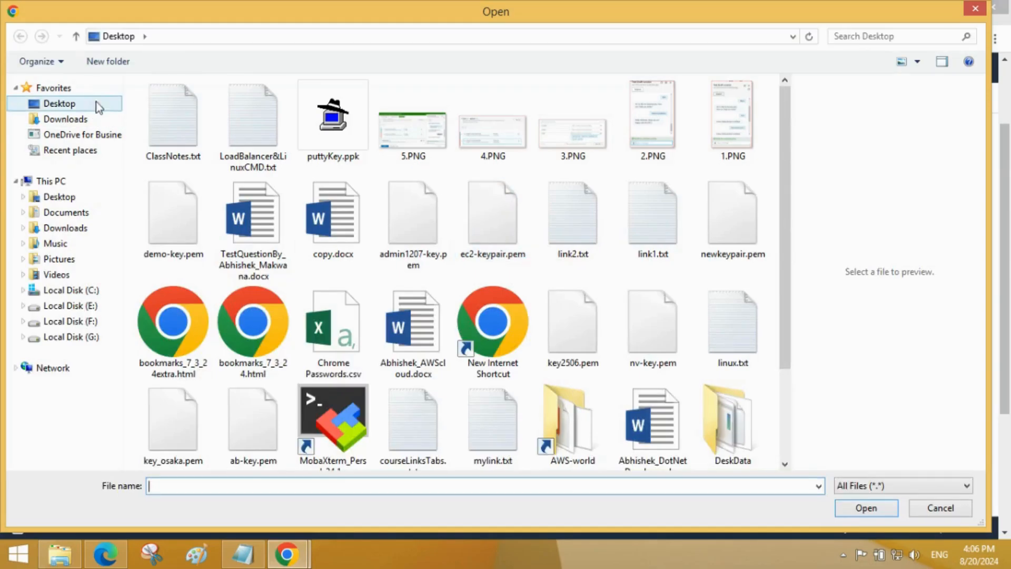
left_click(173, 42)
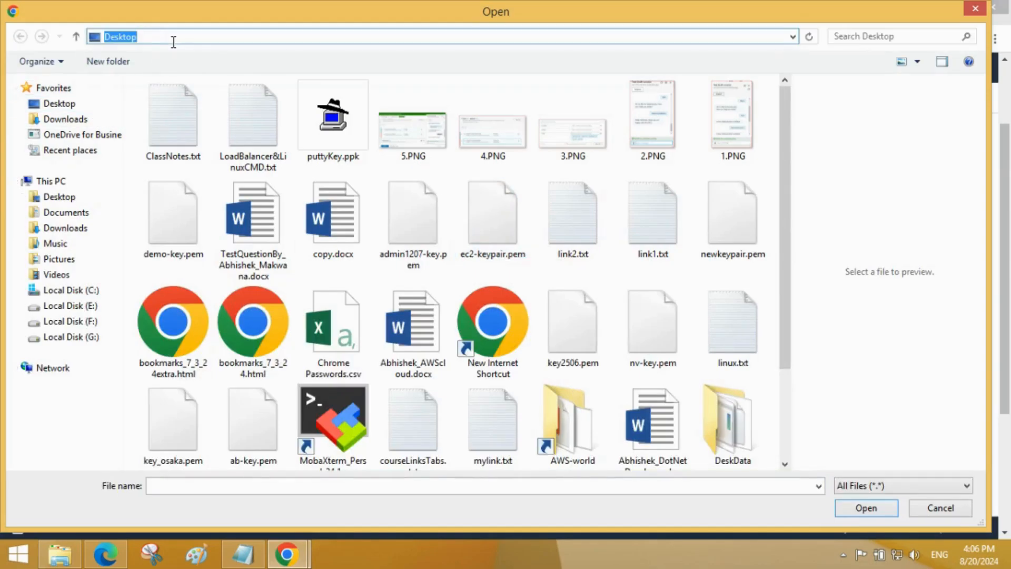
type("G:\\DWN\\S3-Demo")
key("Return")
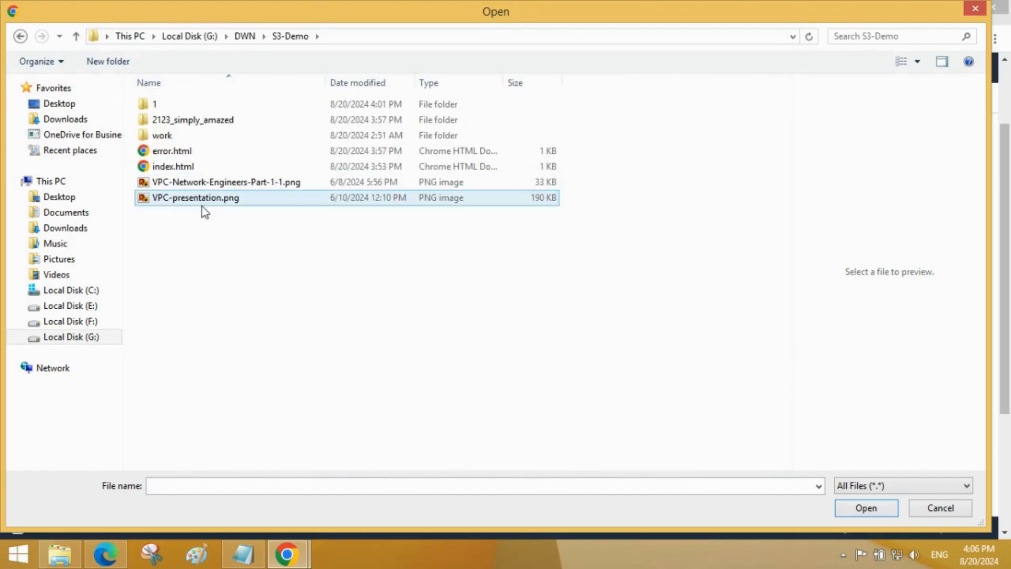
left_click(222, 171)
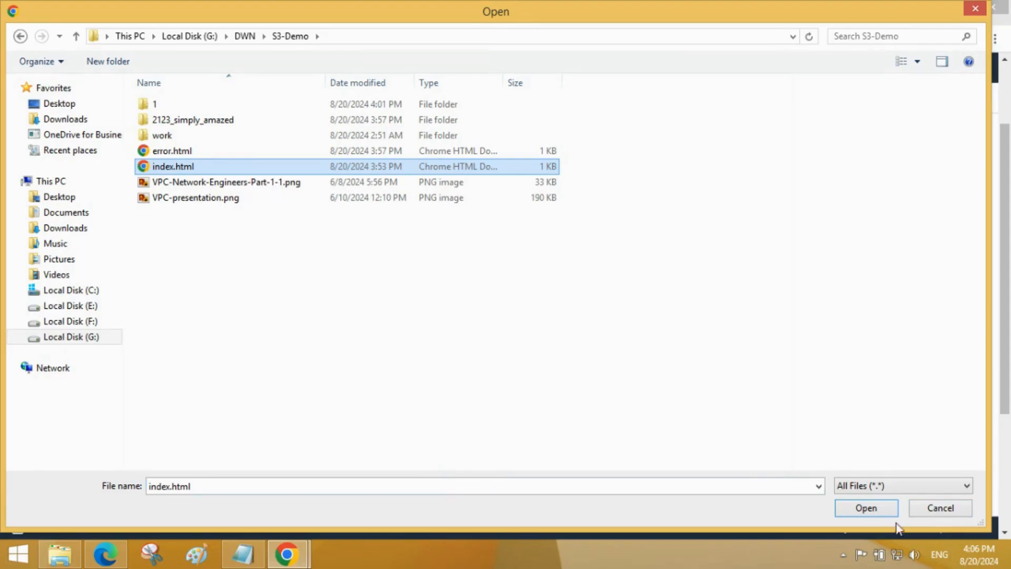
left_click(867, 509)
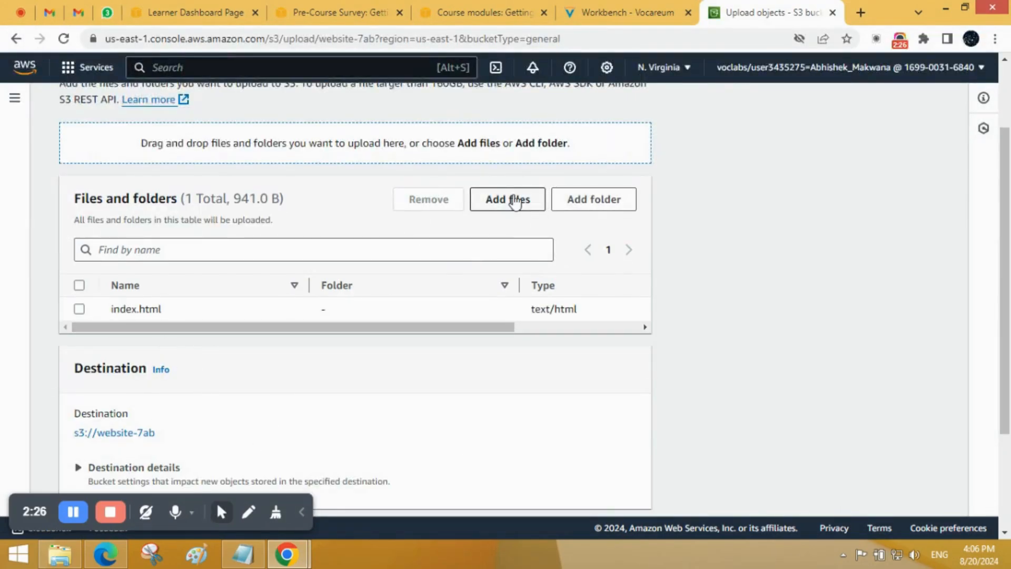
Step: Add error.html and VPC-presentation.png from the S3-Demo folder to the upload list
left_click(516, 200)
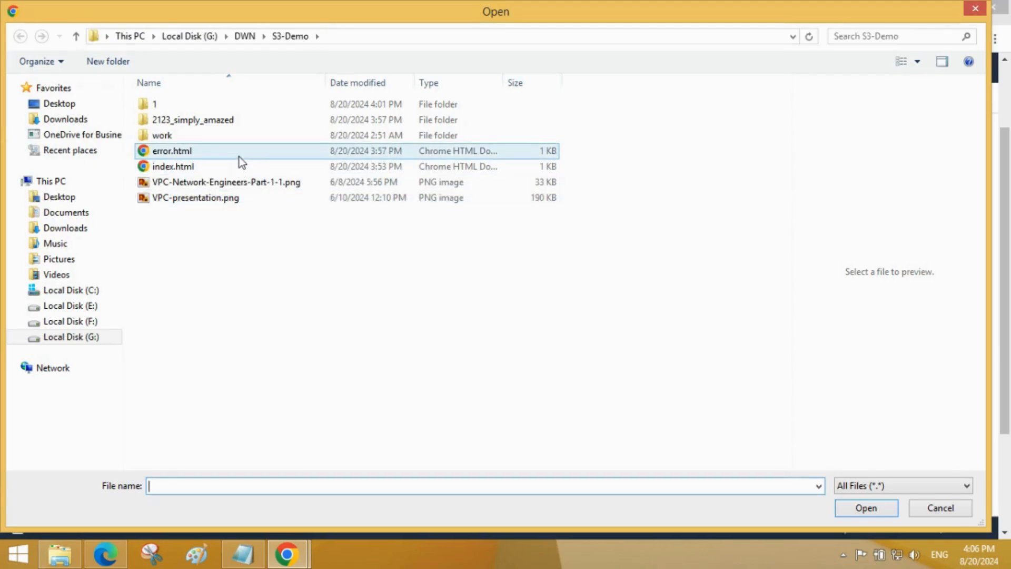
left_click(239, 157)
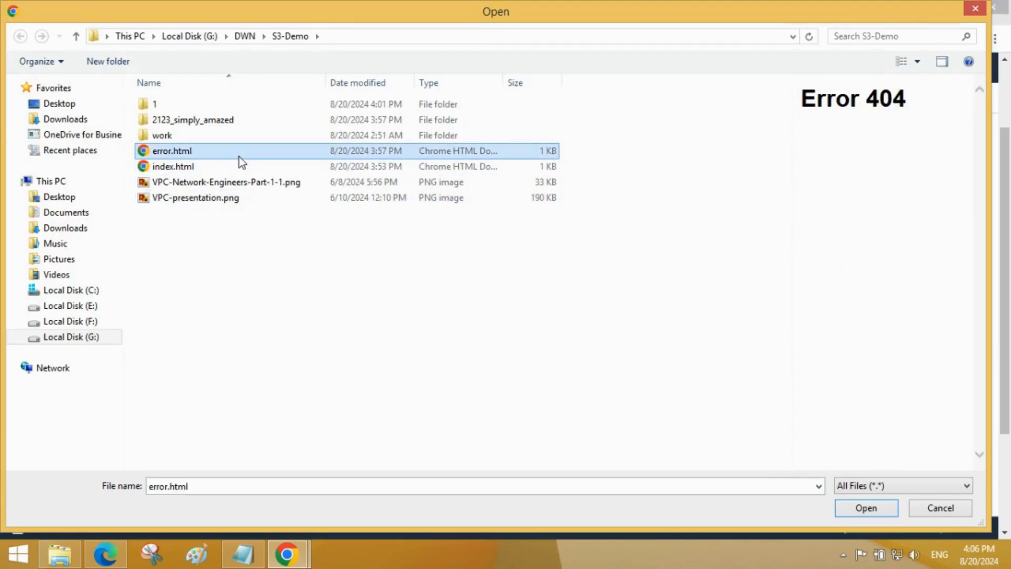
left_click(229, 201, "ctrl")
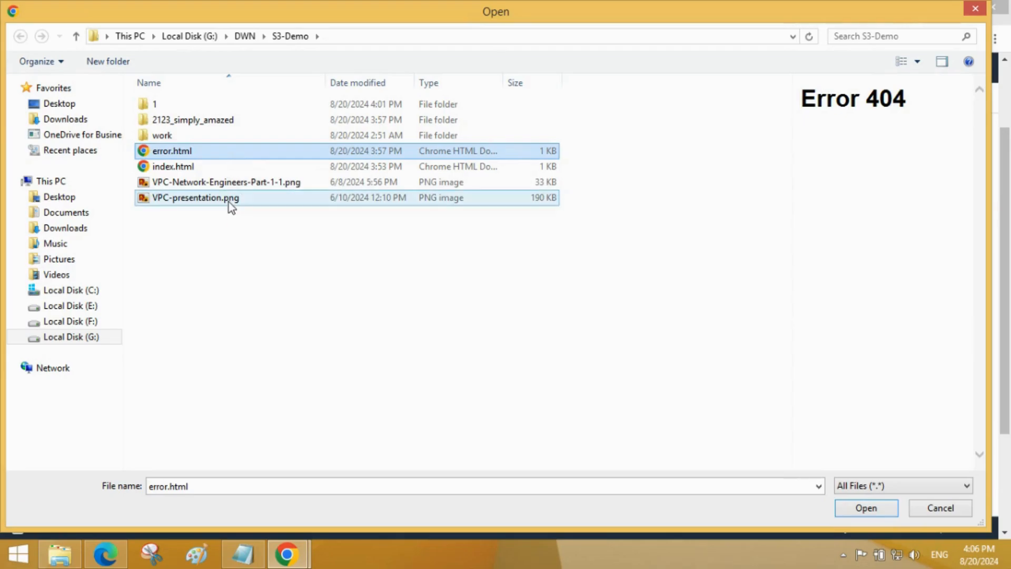
left_click(858, 509)
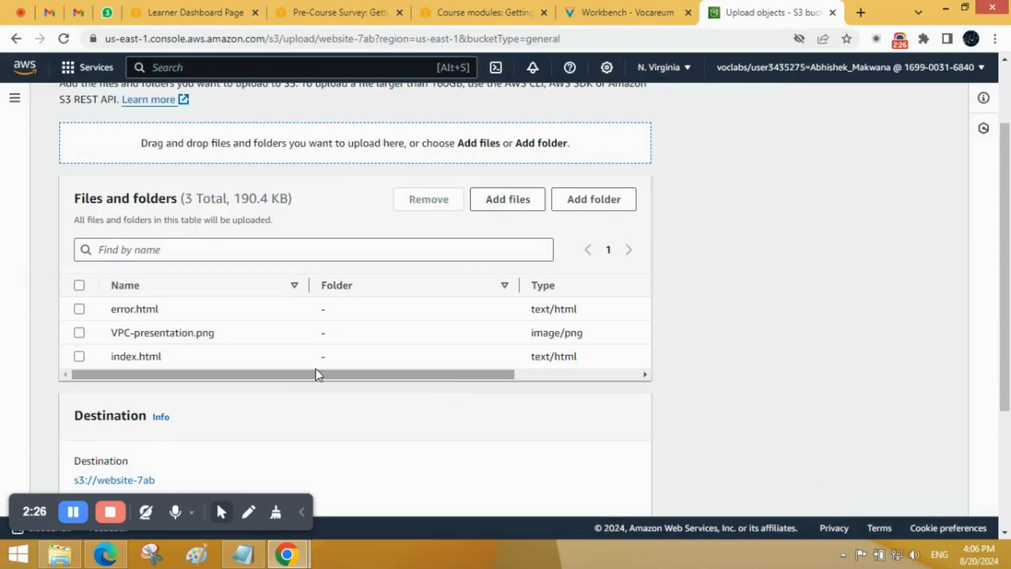
Step: Upload the listed files to website-7ab and widen the Name column to show the full file names
scroll(488, 284, "down", 2)
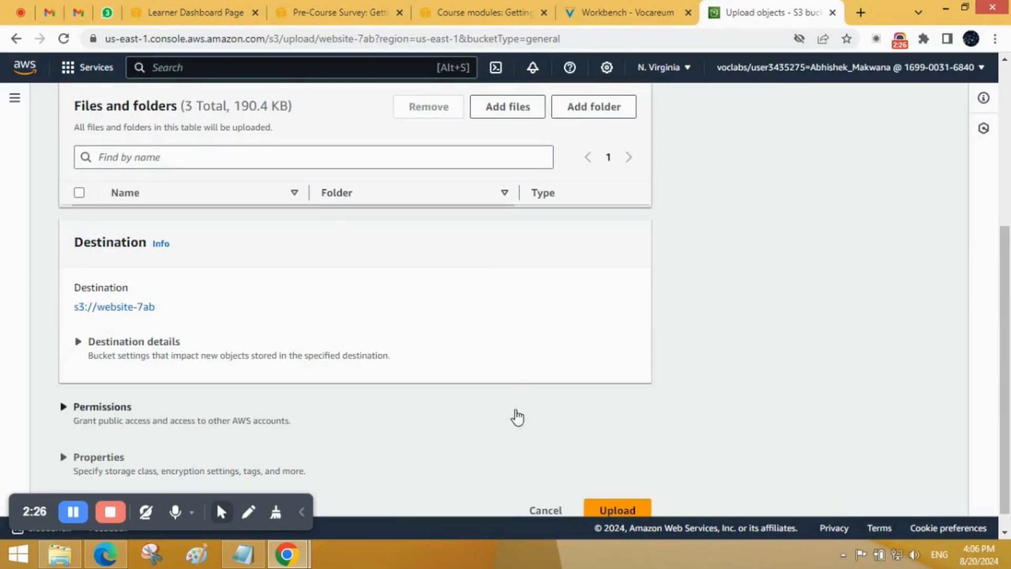
scroll(215, 334, "down", 1)
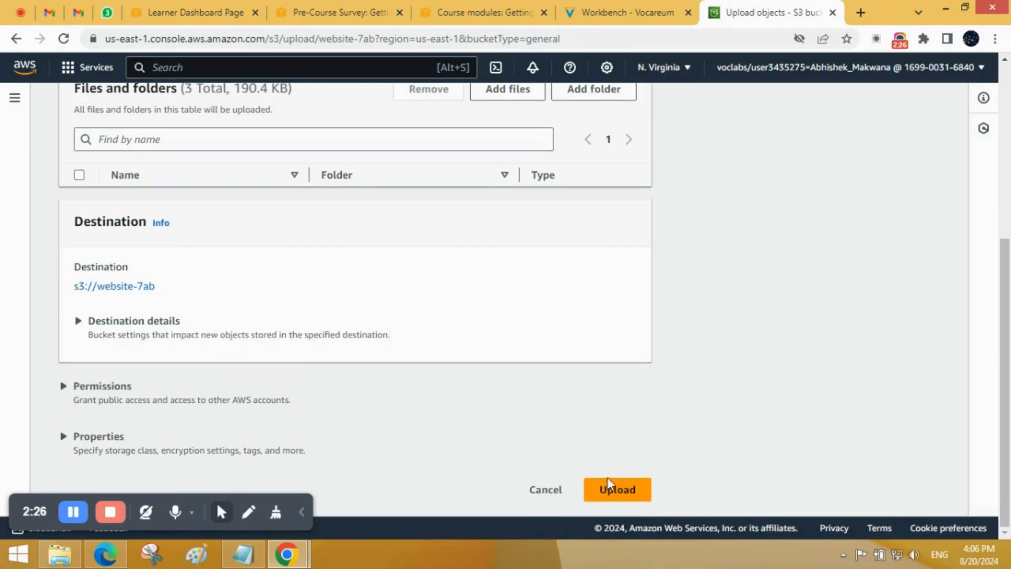
left_click(611, 493)
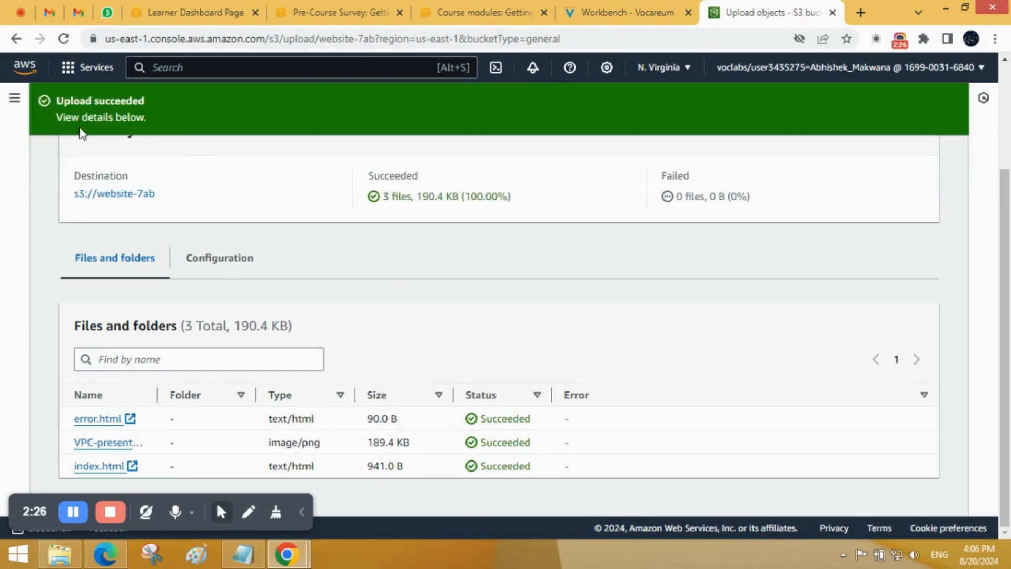
left_click_drag(157, 394, 221, 395)
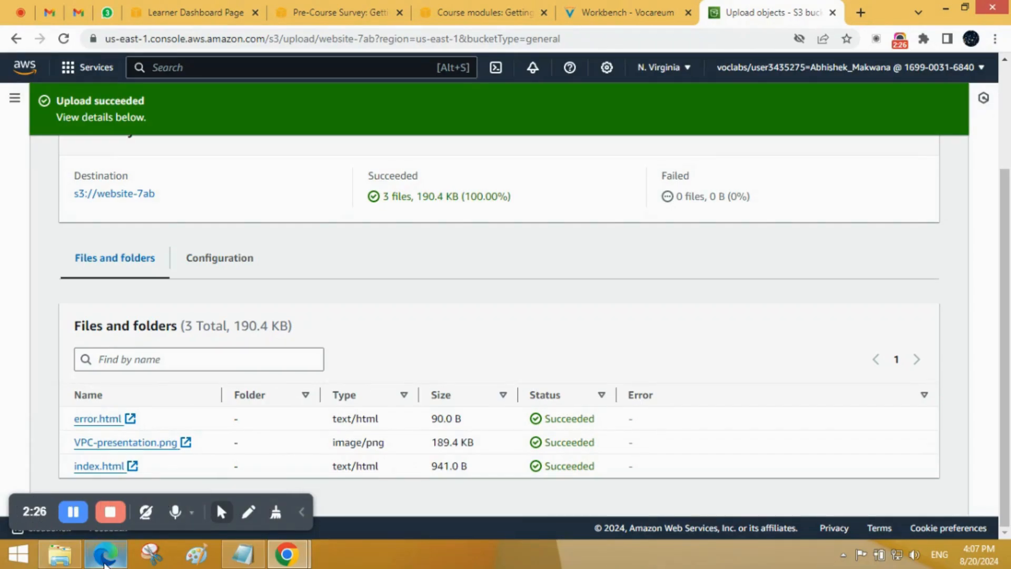
left_click(302, 513)
left_click_drag(63, 498, 1009, 521)
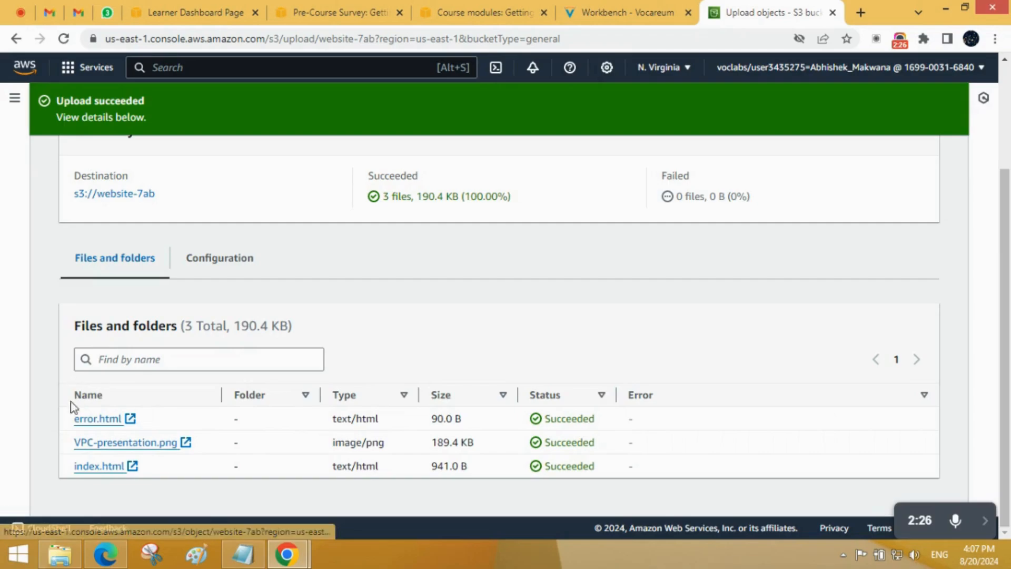
Step: Open the details of the uploaded index.html, copy its object URL and visit that URL to test access
left_click(131, 467)
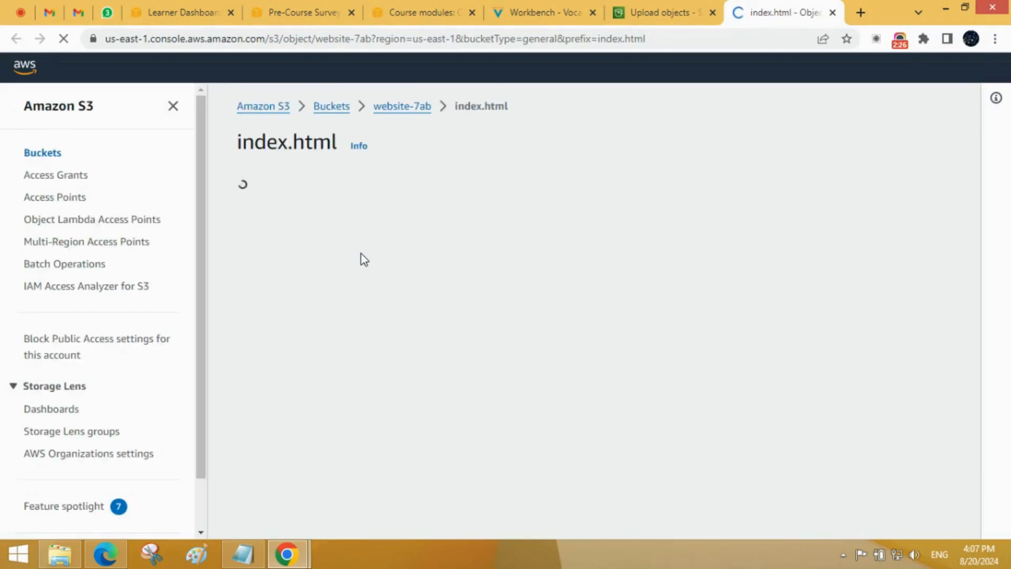
scroll(362, 254, "down", 2)
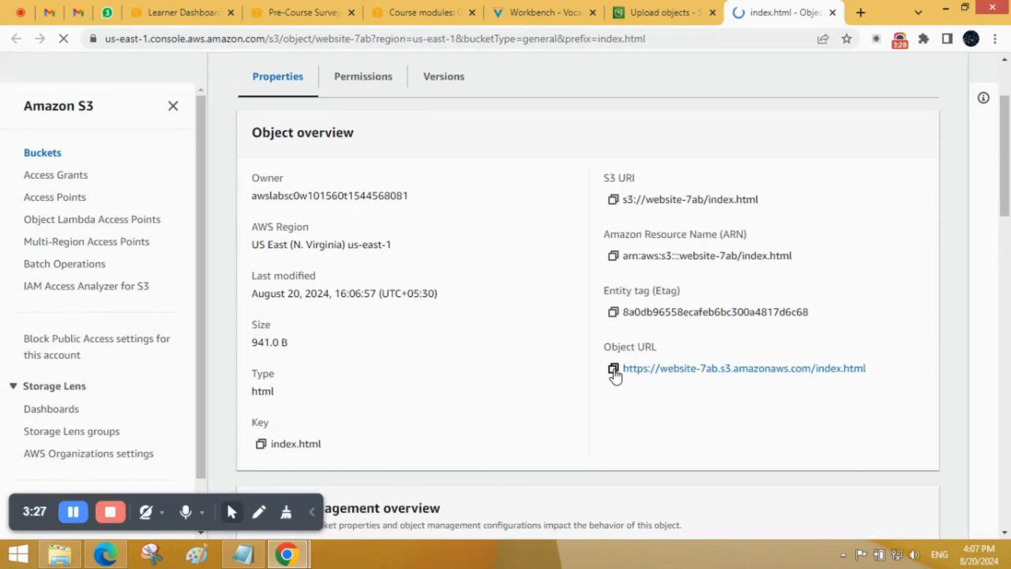
left_click(613, 369)
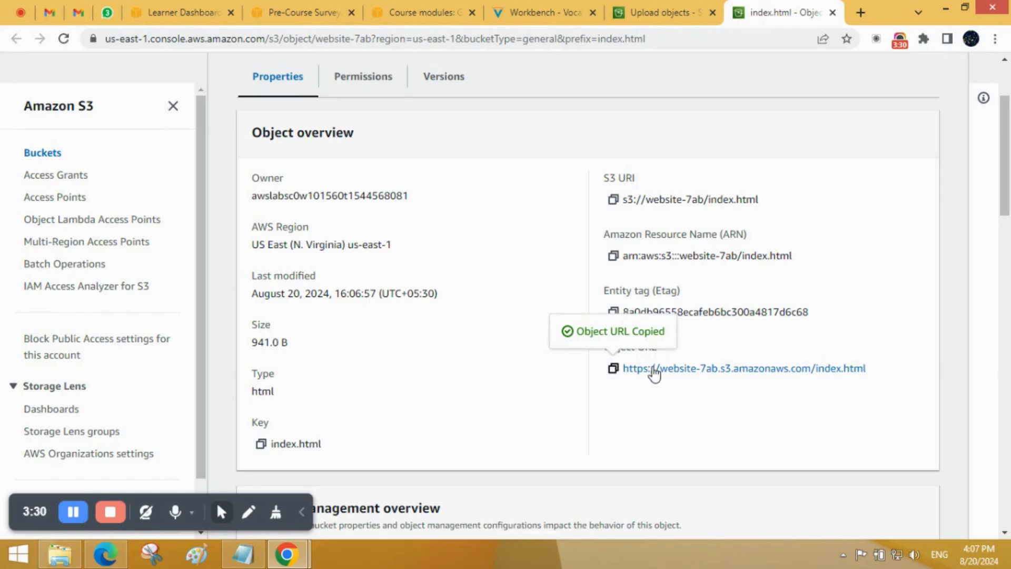
left_click(656, 370)
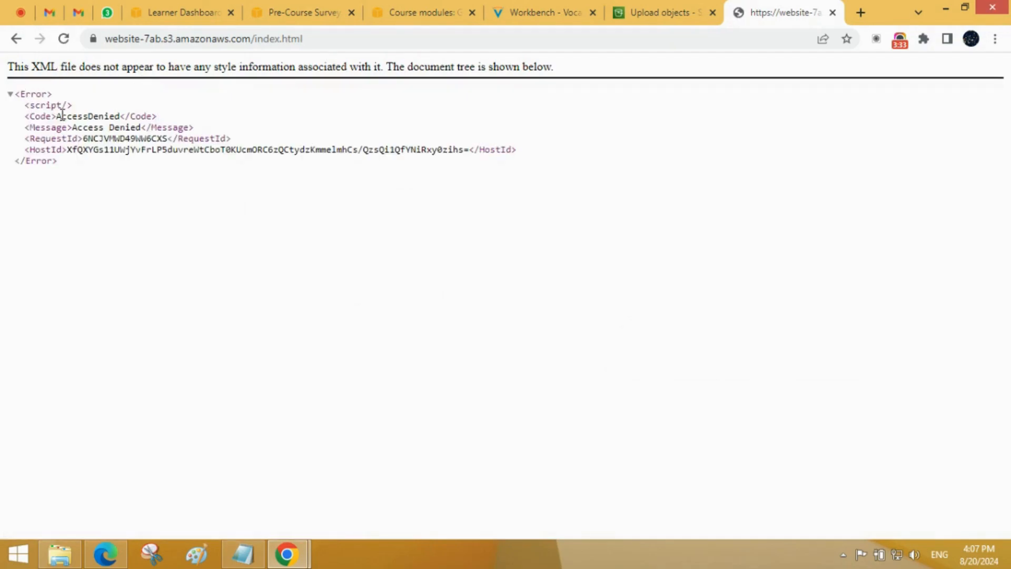
left_click_drag(58, 116, 117, 118)
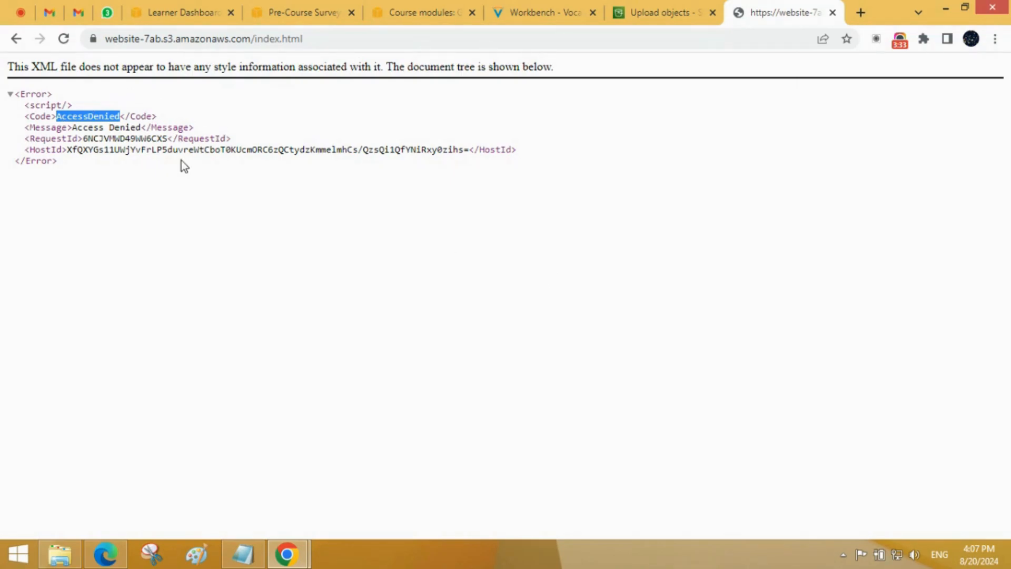
Step: Return to the upload status page and close it to show the objects of website-7ab
left_click(663, 4)
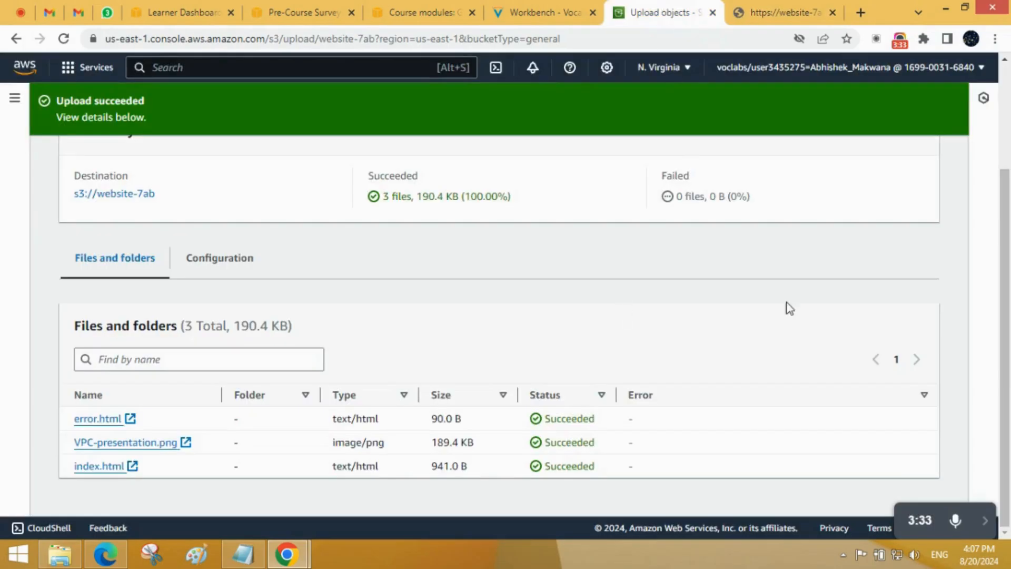
scroll(935, 158, "up", 3)
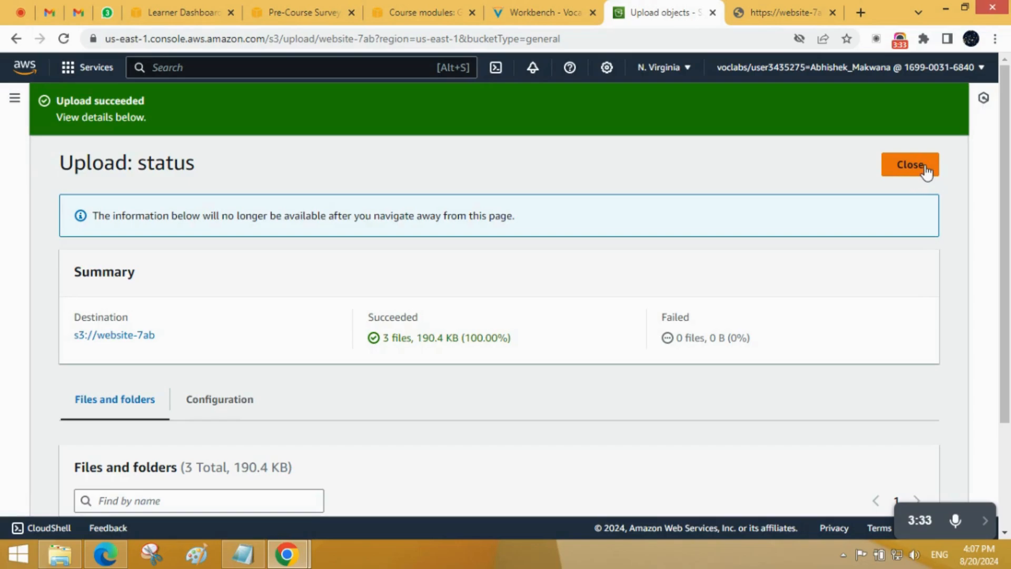
left_click(901, 168)
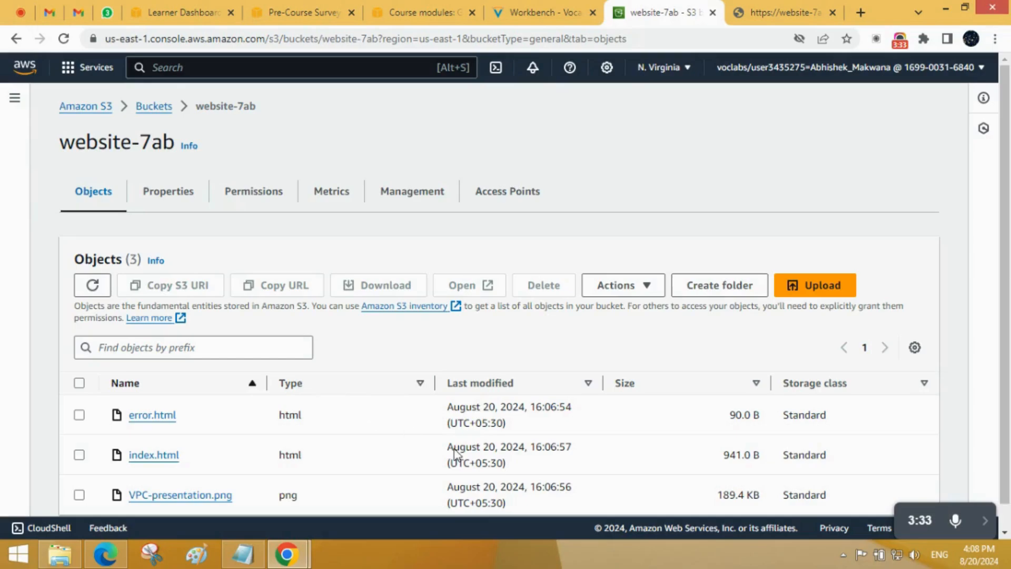
left_click(985, 522)
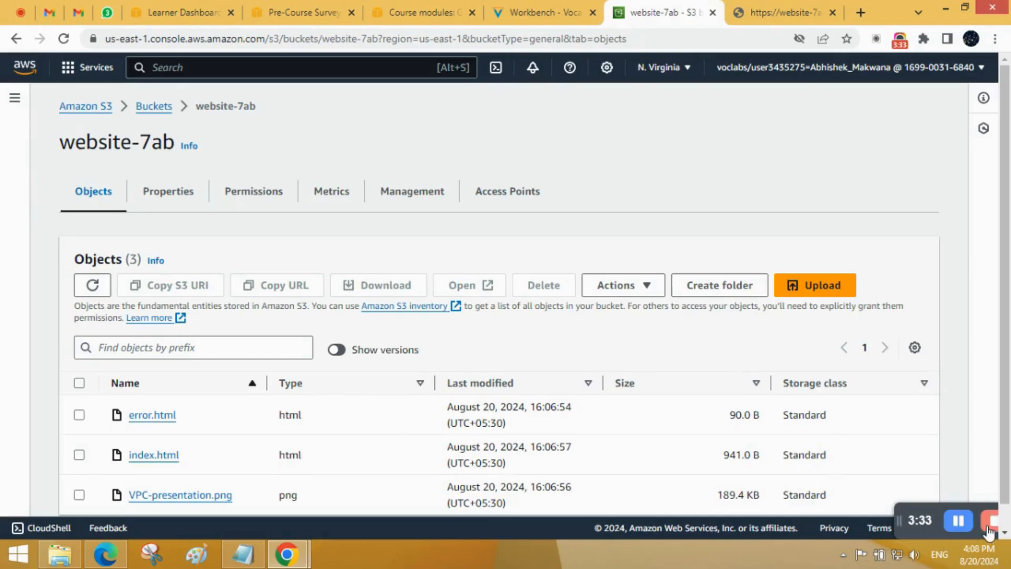
left_click_drag(908, 520, 830, 523)
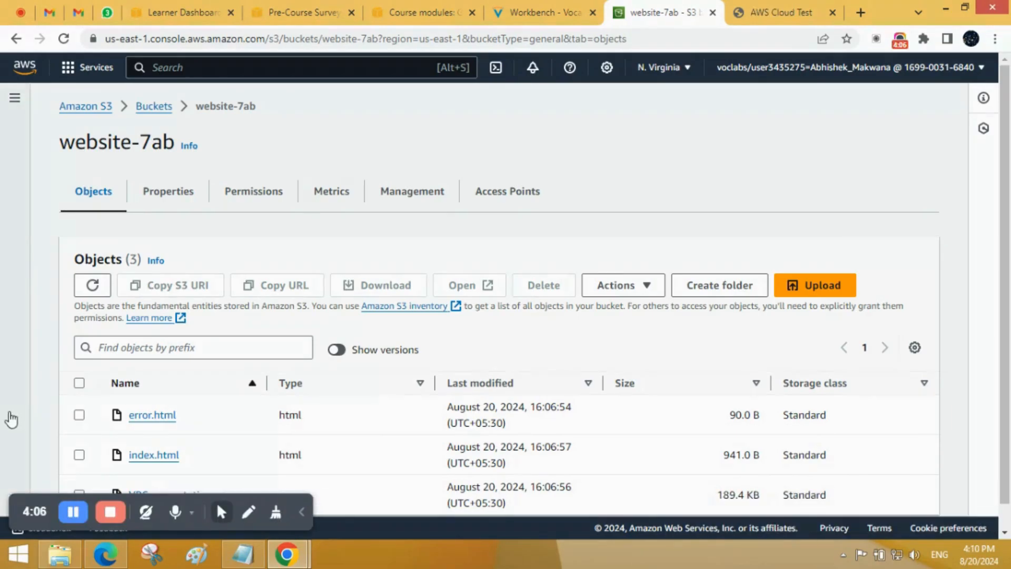
left_click(10, 418)
left_click(302, 511)
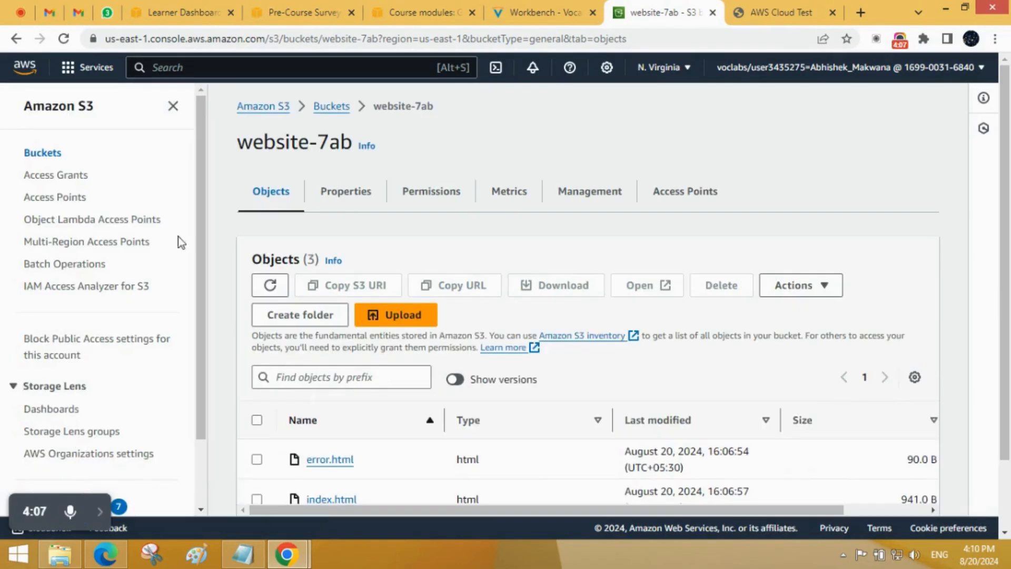
left_click(173, 109)
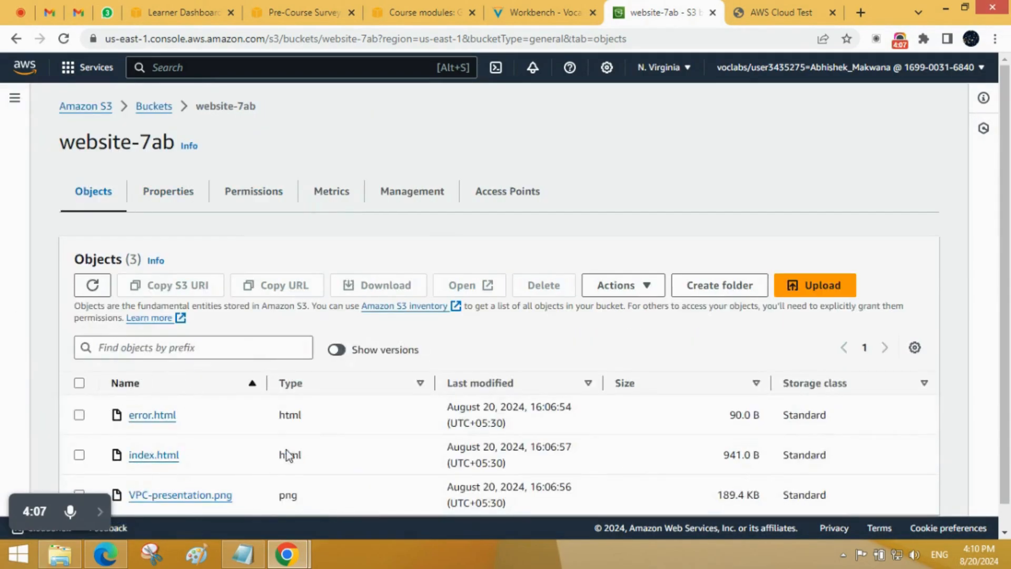
Step: Make error.html and index.html in website-7ab public using ACL
left_click(79, 414)
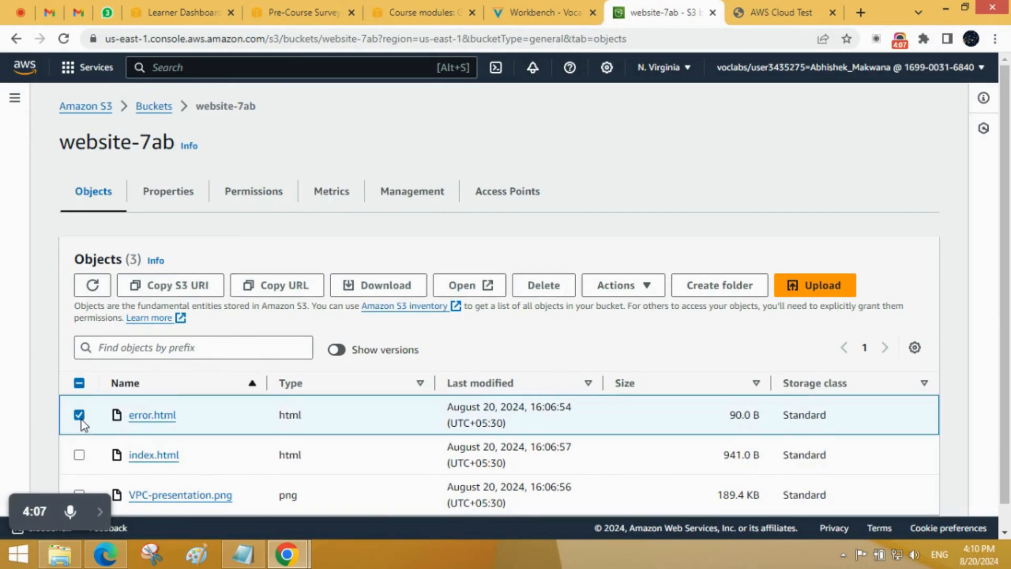
scroll(81, 425, "down", 1)
left_click(79, 429)
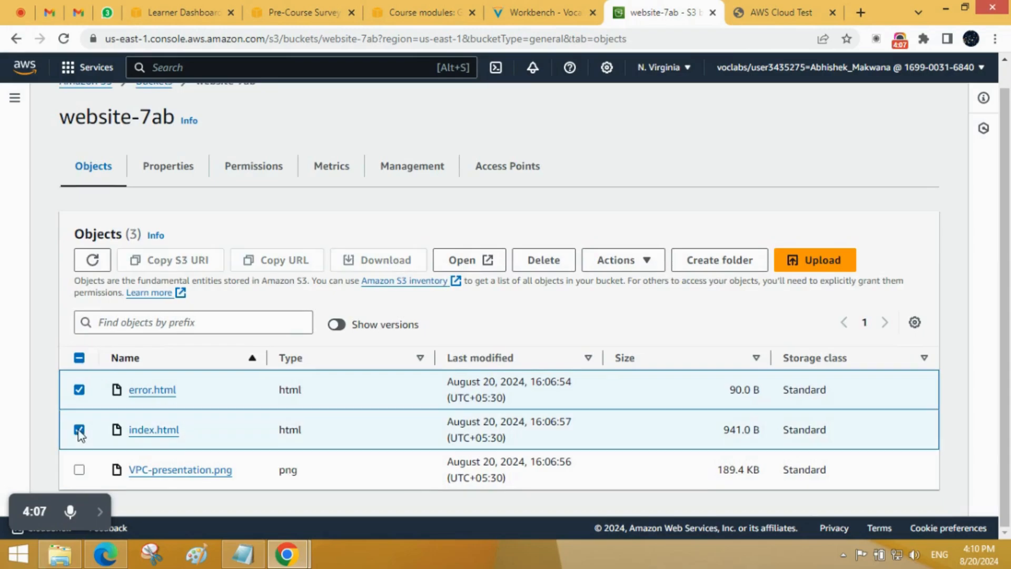
left_click(623, 264)
scroll(626, 284, "down", 2)
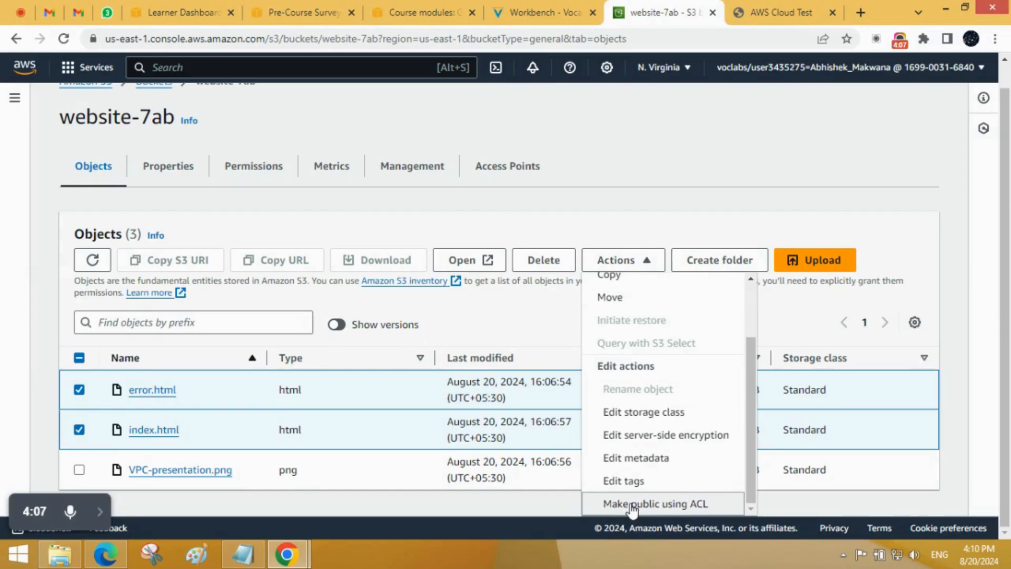
left_click(717, 509)
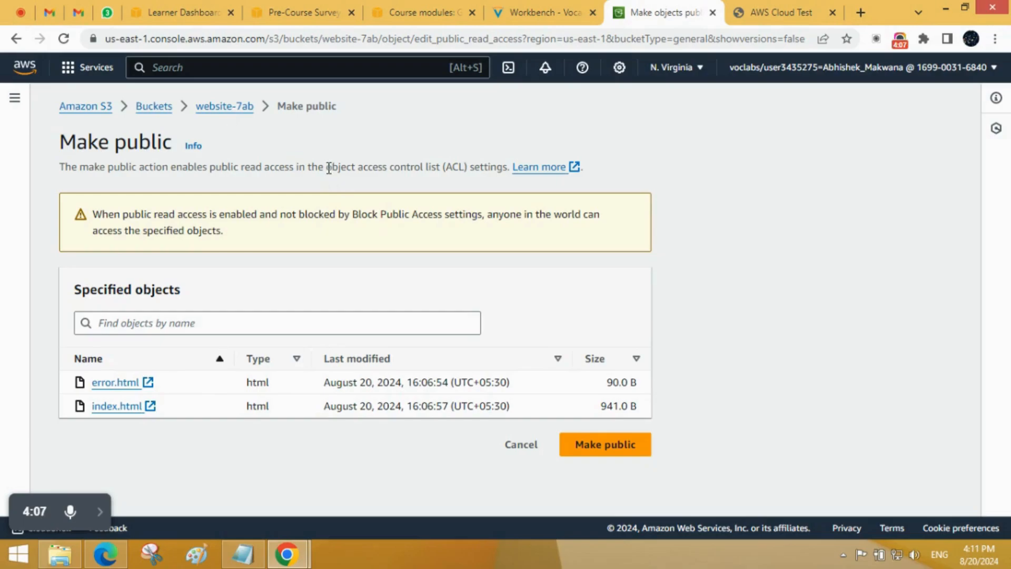
left_click_drag(334, 167, 442, 164)
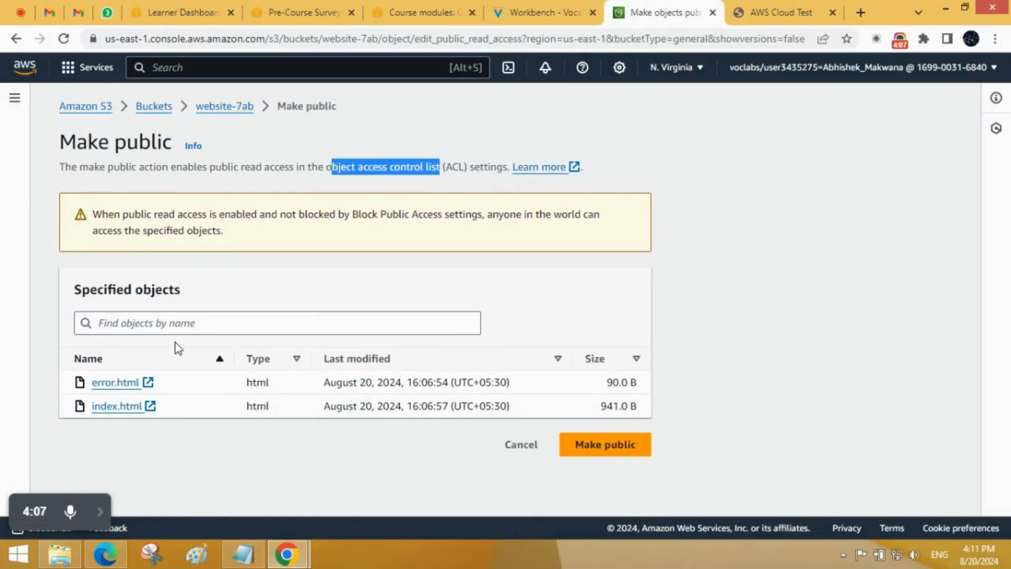
left_click(606, 445)
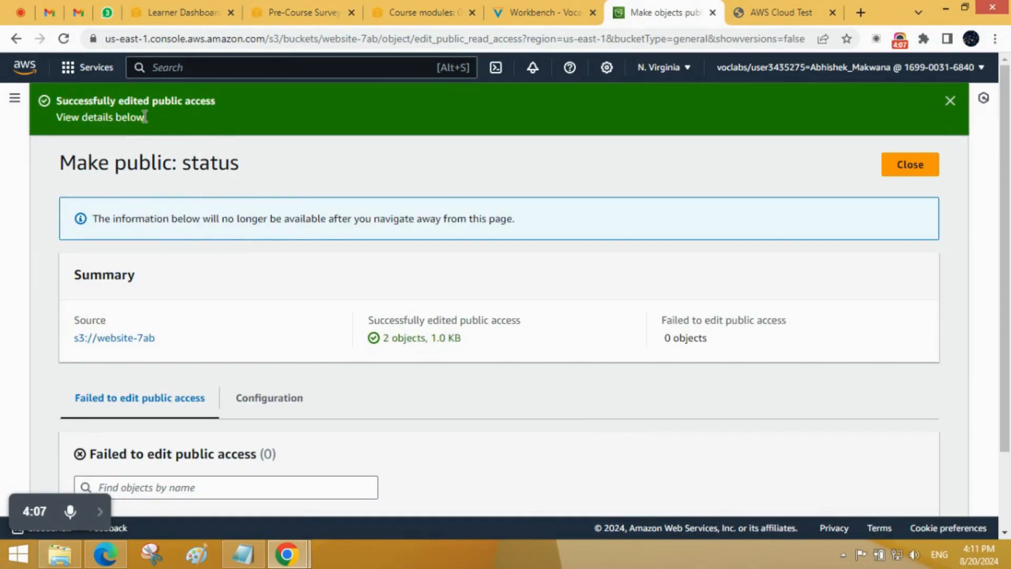
Step: Review the summary of the public access edit and close the status page to return to the website-7ab objects
scroll(148, 375, "down", 2)
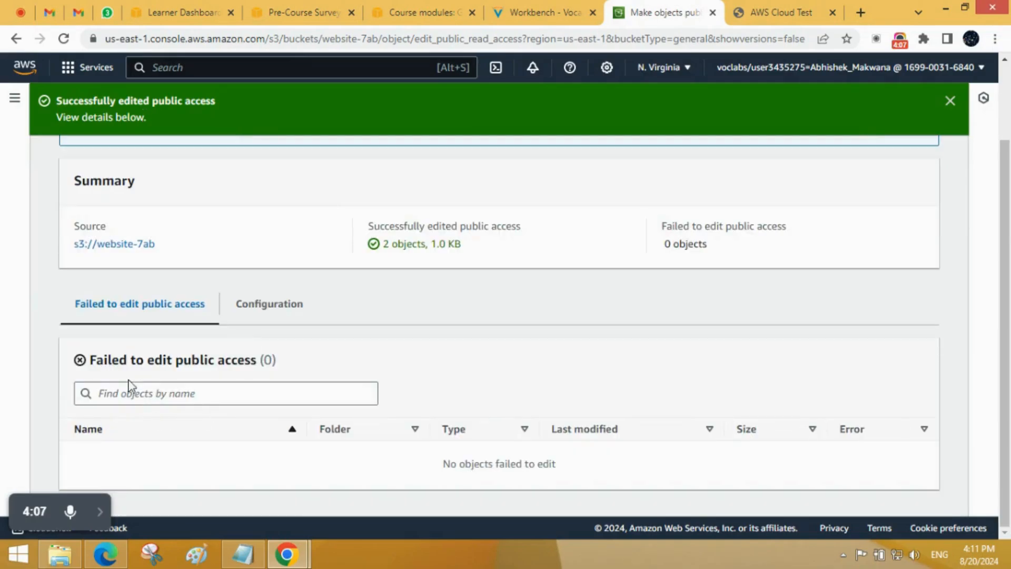
scroll(560, 360, "up", 2)
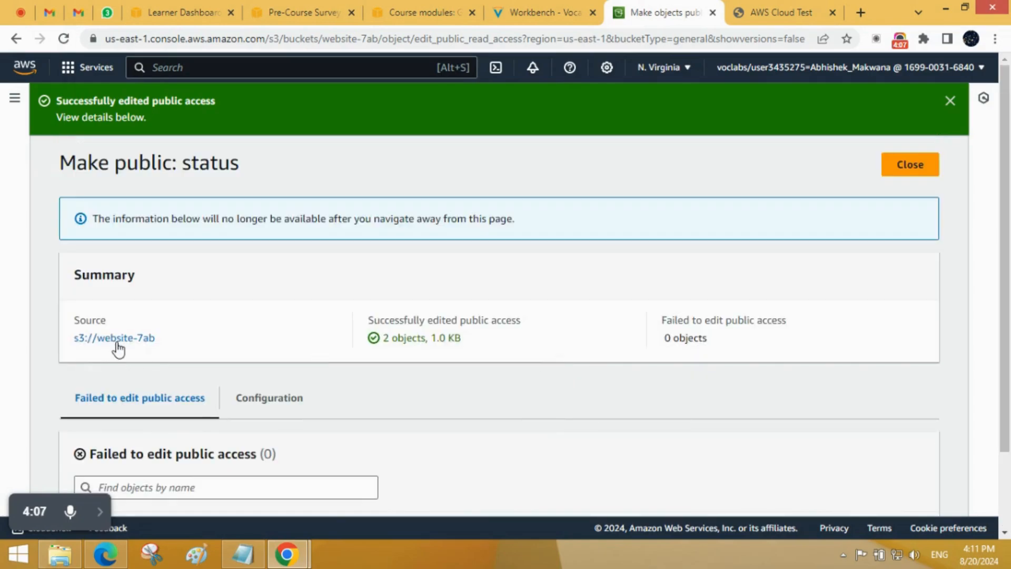
left_click(912, 165)
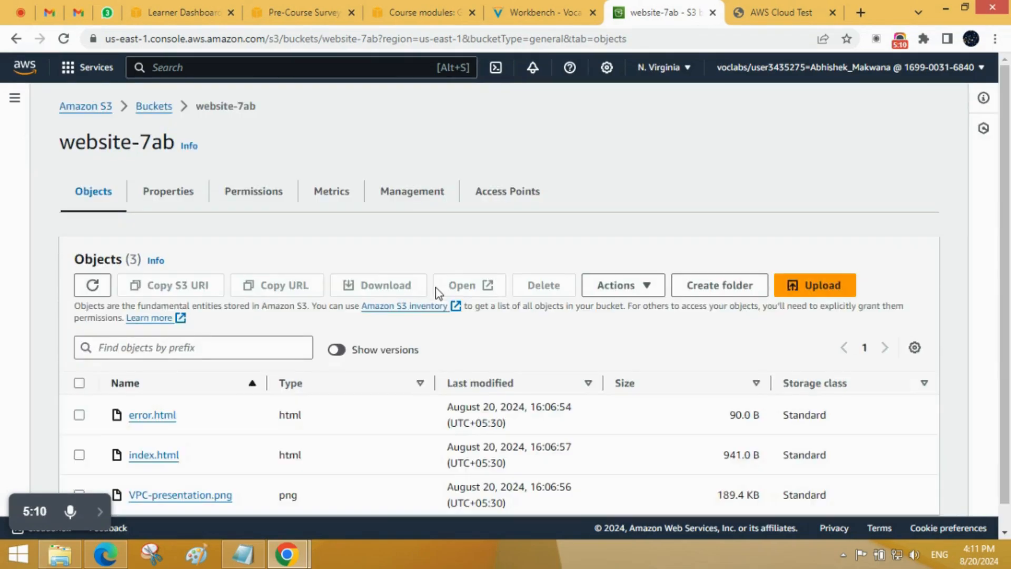
Step: Open the details of index.html and visit its object URL in a new tab to test public access
scroll(259, 354, "down", 1)
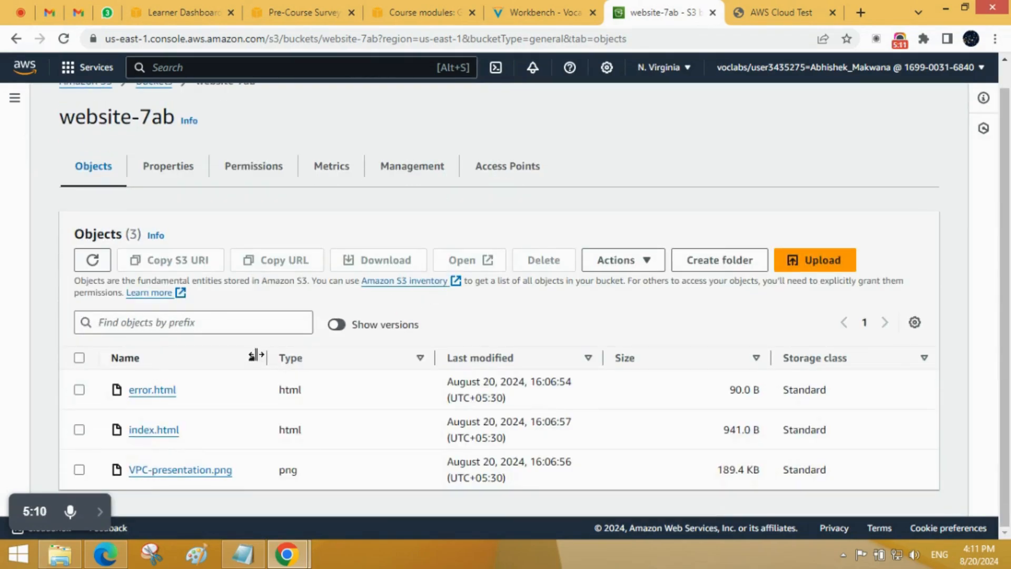
left_click(154, 431)
scroll(568, 423, "down", 3)
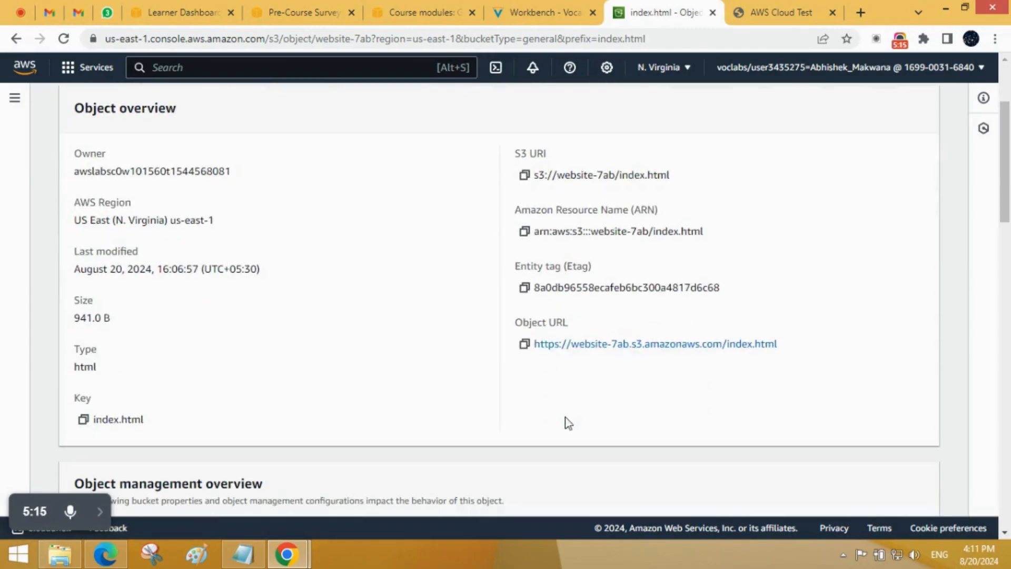
left_click(588, 350)
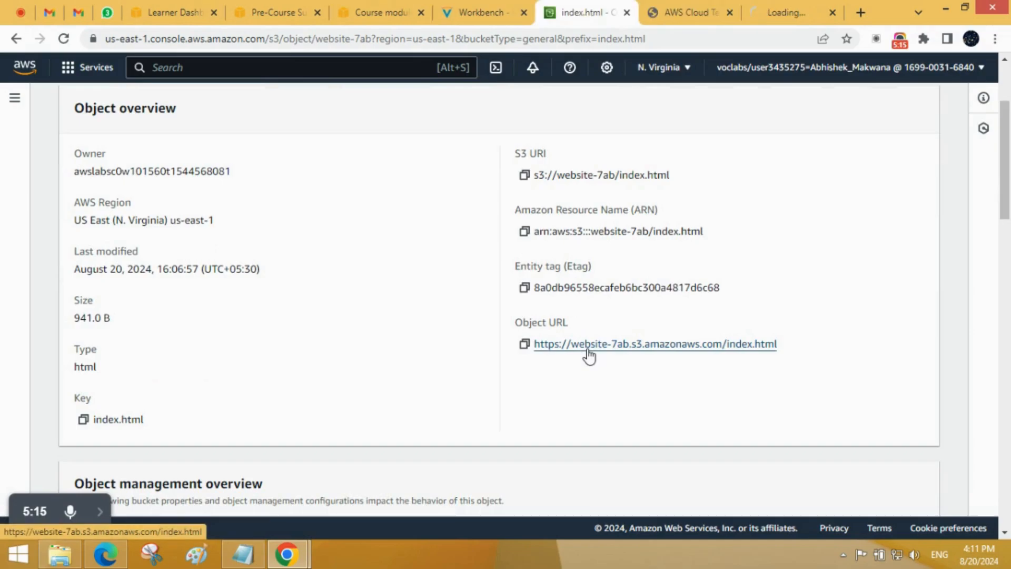
left_click(832, 12)
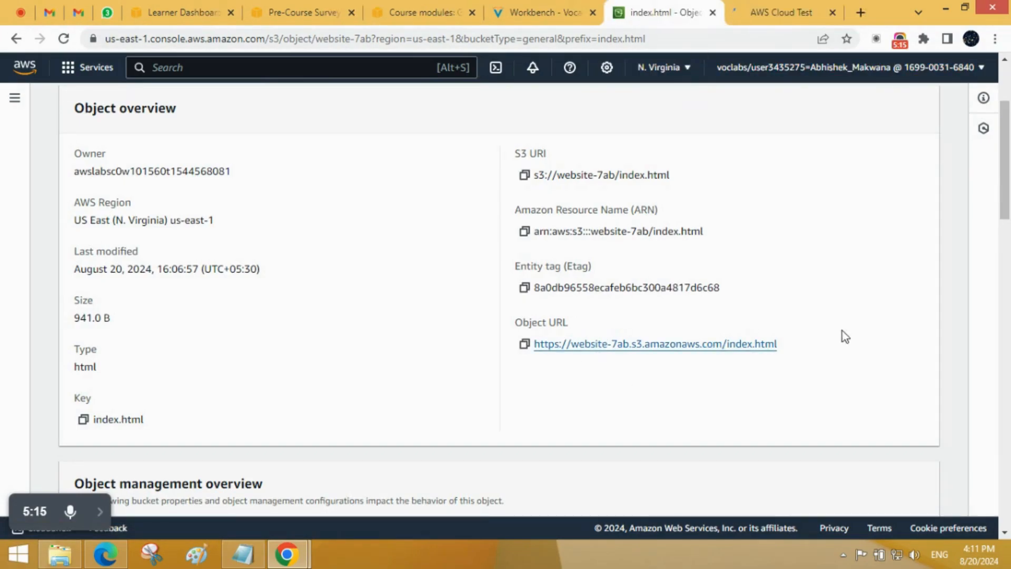
left_click(781, 6)
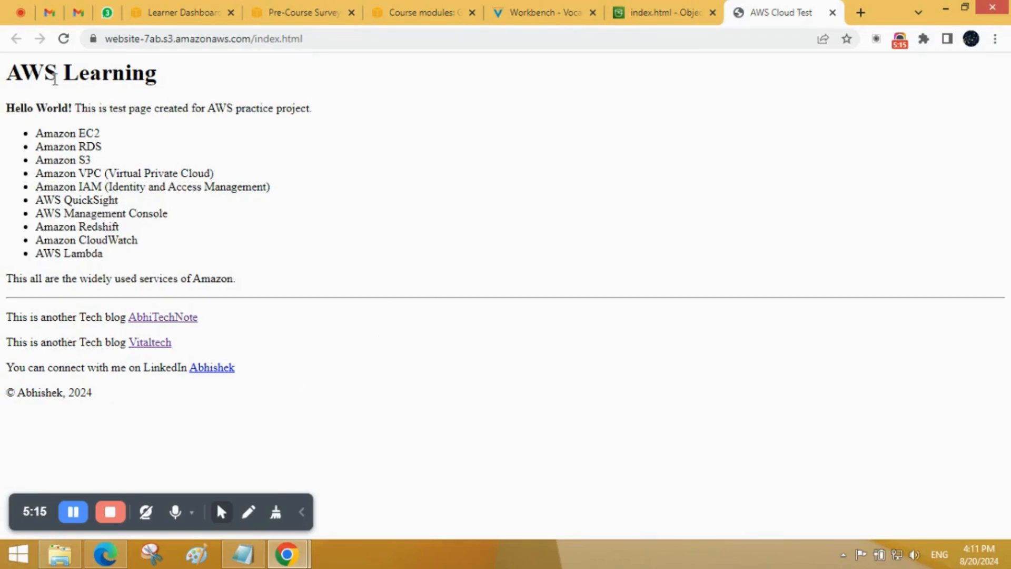
Step: Look over the content of the index.html page and follow its LinkedIn profile link
left_click_drag(7, 63, 156, 401)
left_click(155, 400)
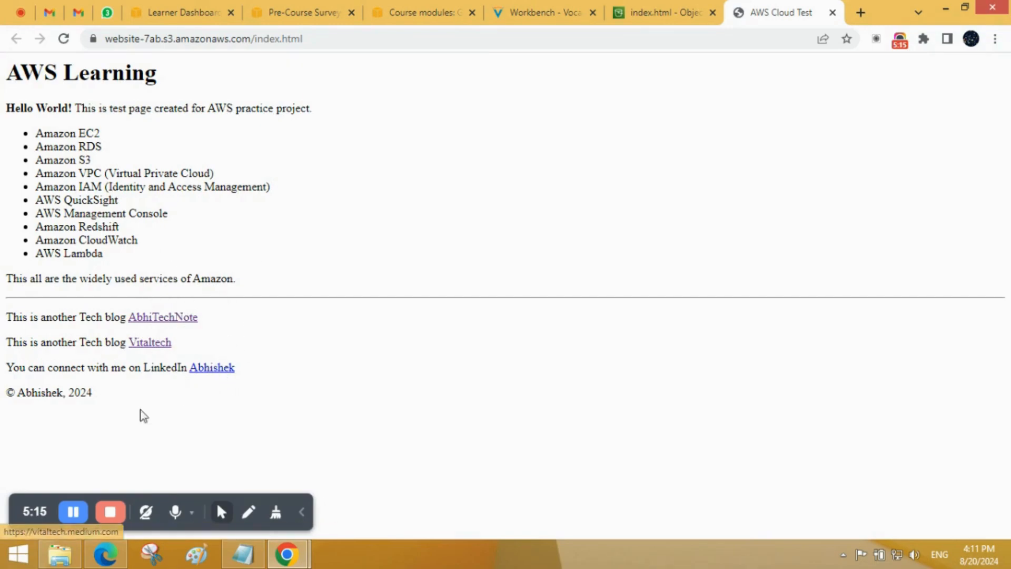
left_click(201, 371)
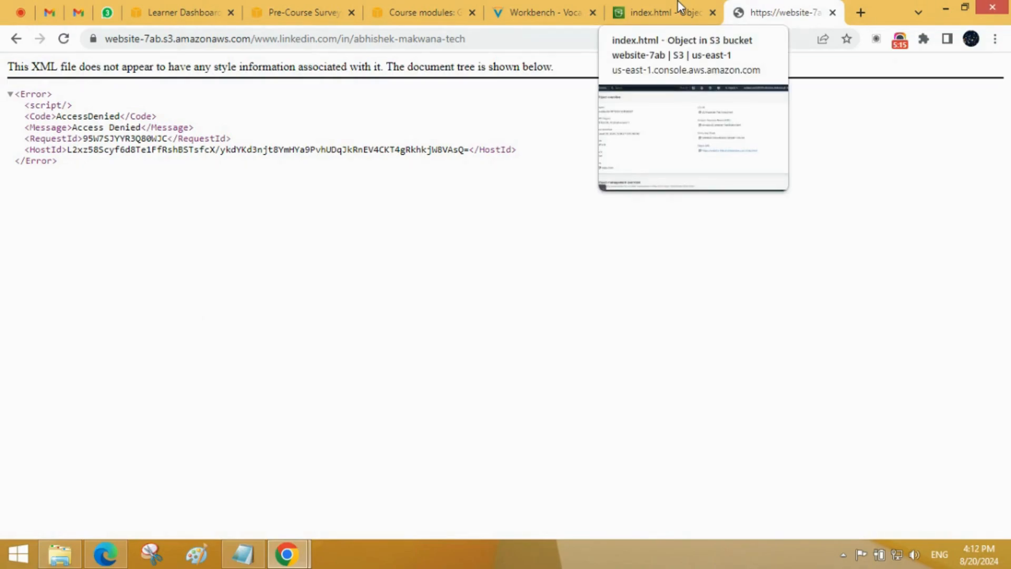
Step: Return to the index.html details, reopen its object URL in a new tab and close the LinkedIn link's tab
left_click(667, 8)
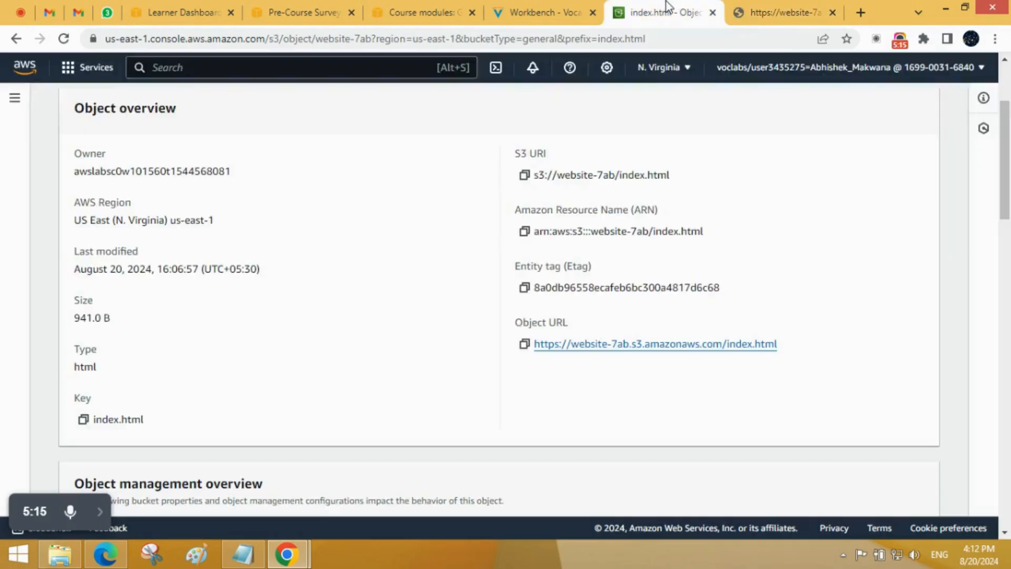
middle_click(624, 345)
left_click(730, 11)
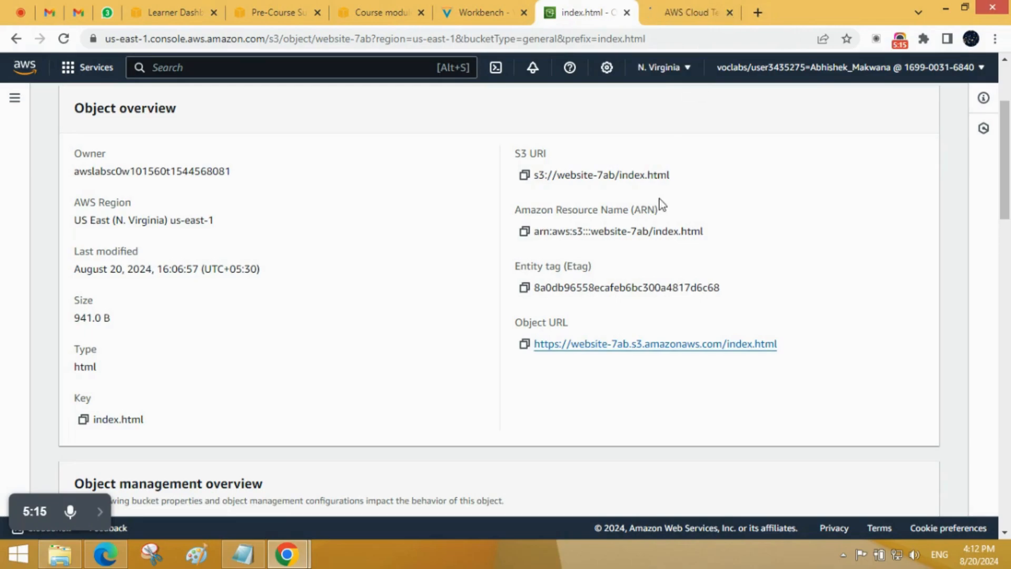
left_click(745, 3)
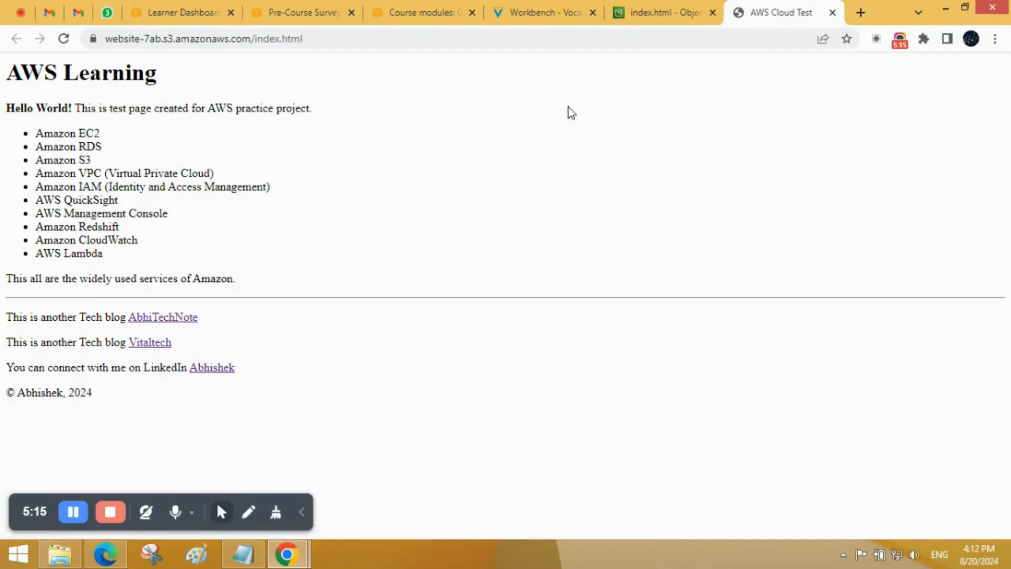
Step: Go back to the website-7ab objects and open the details of error.html in a new tab
left_click(658, 16)
scroll(458, 297, "up", 3)
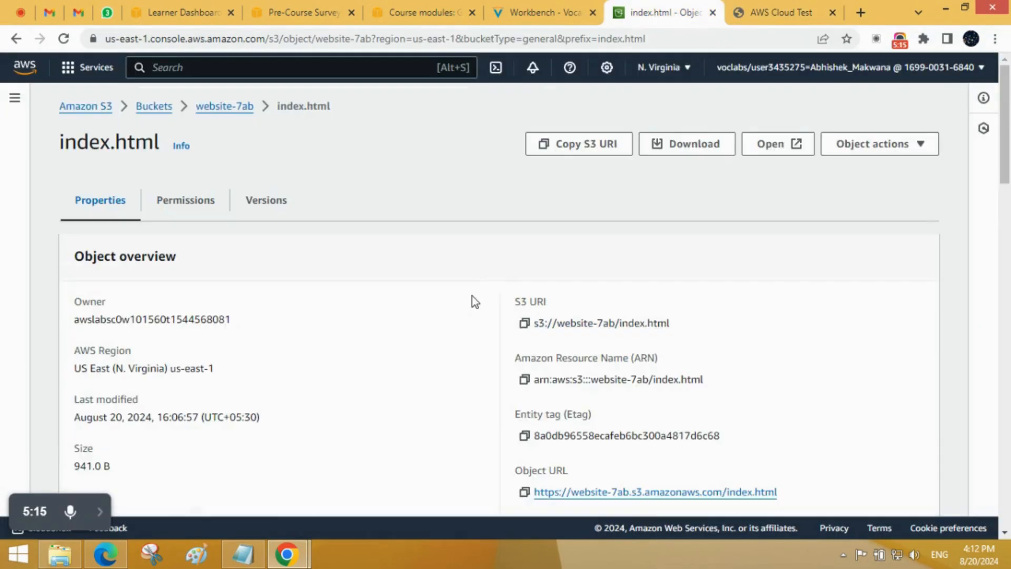
left_click(225, 108)
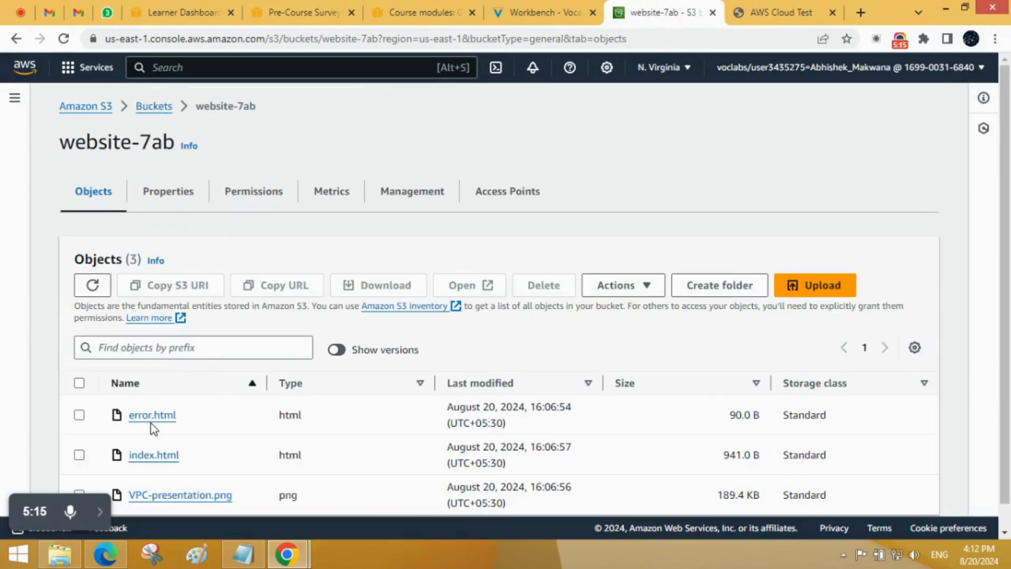
middle_click(153, 421)
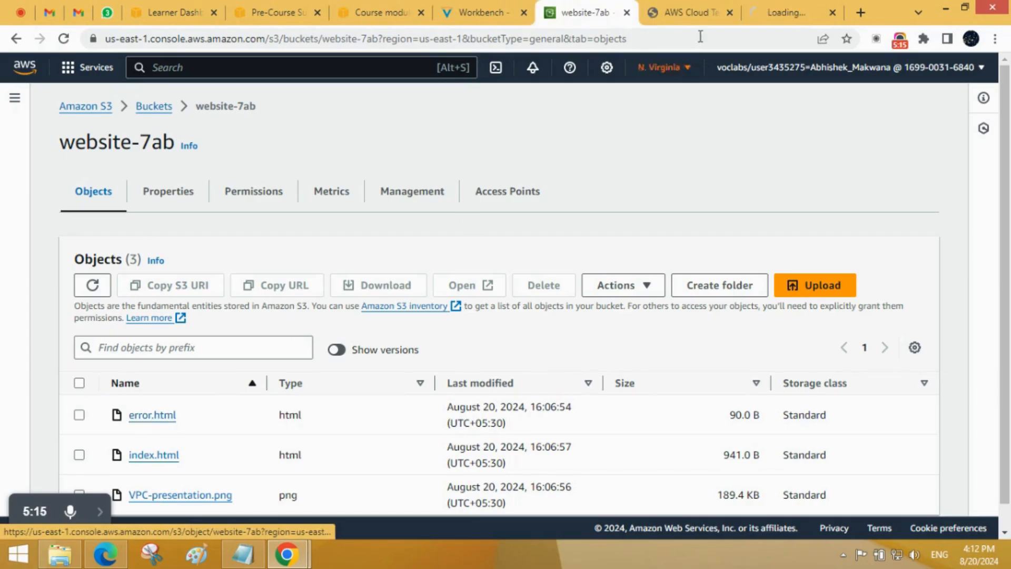
left_click(767, 8)
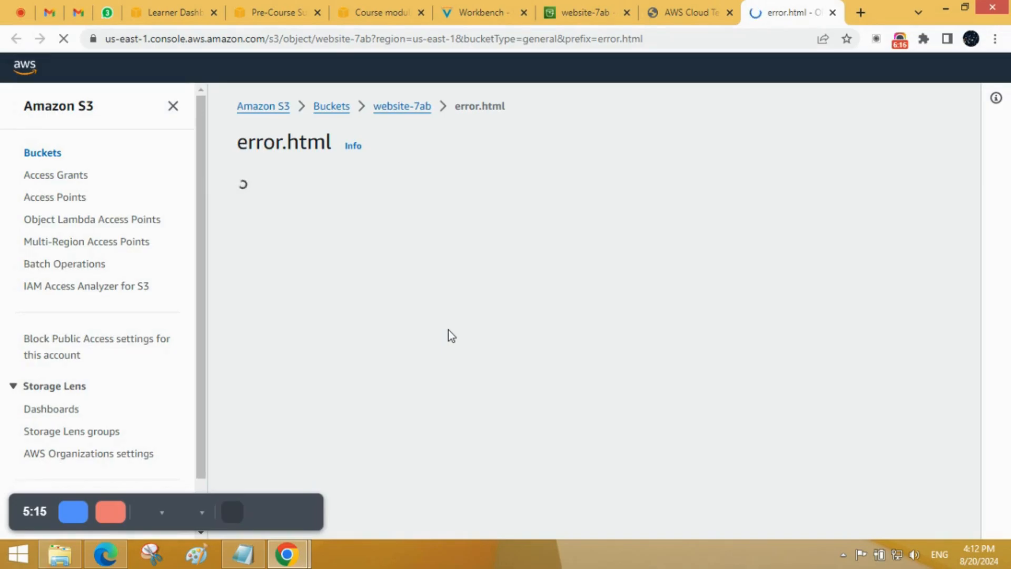
Step: Visit the object URL of error.html and check the page's heading and address
scroll(420, 337, "down", 4)
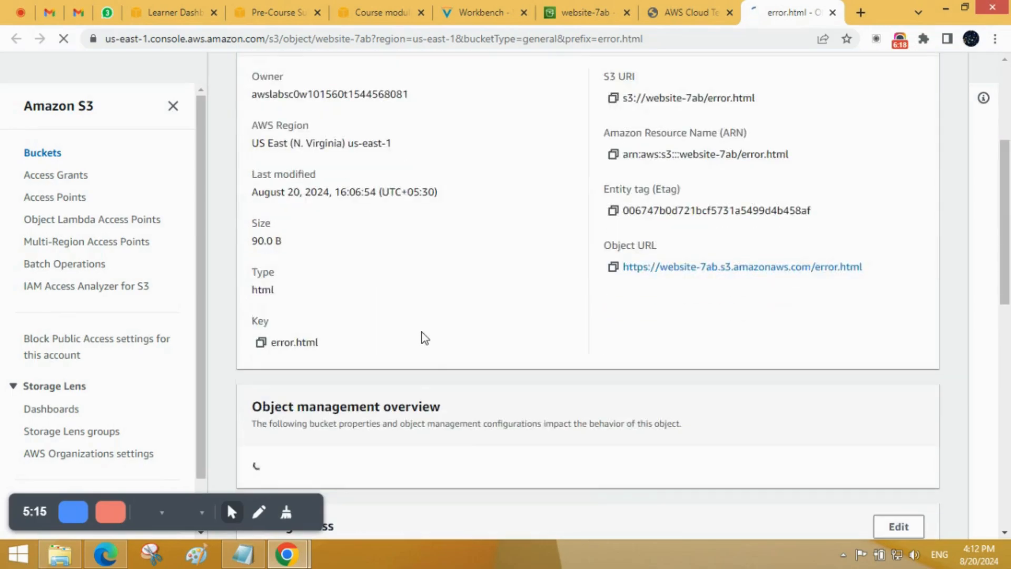
left_click(638, 271)
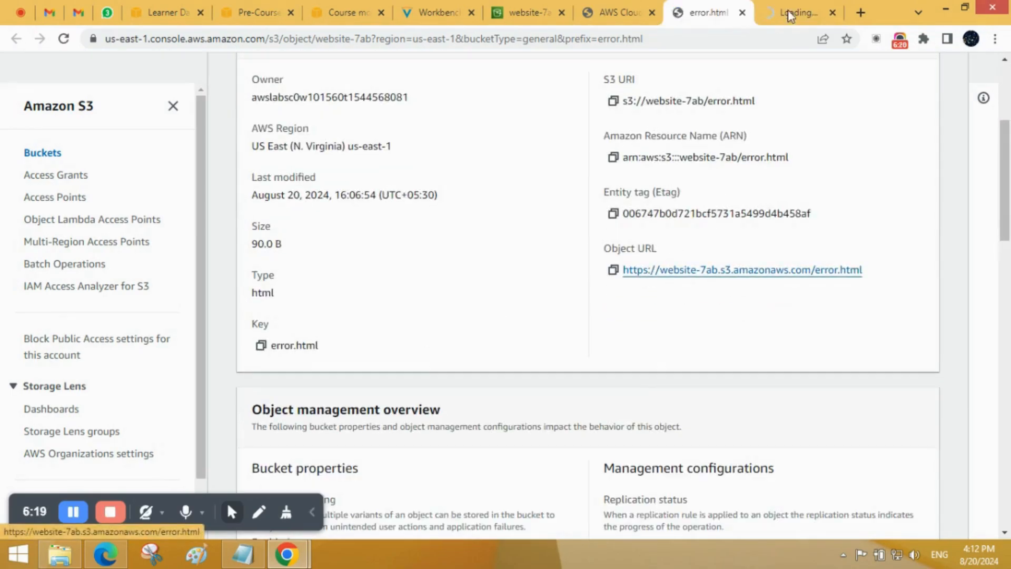
left_click(788, 1)
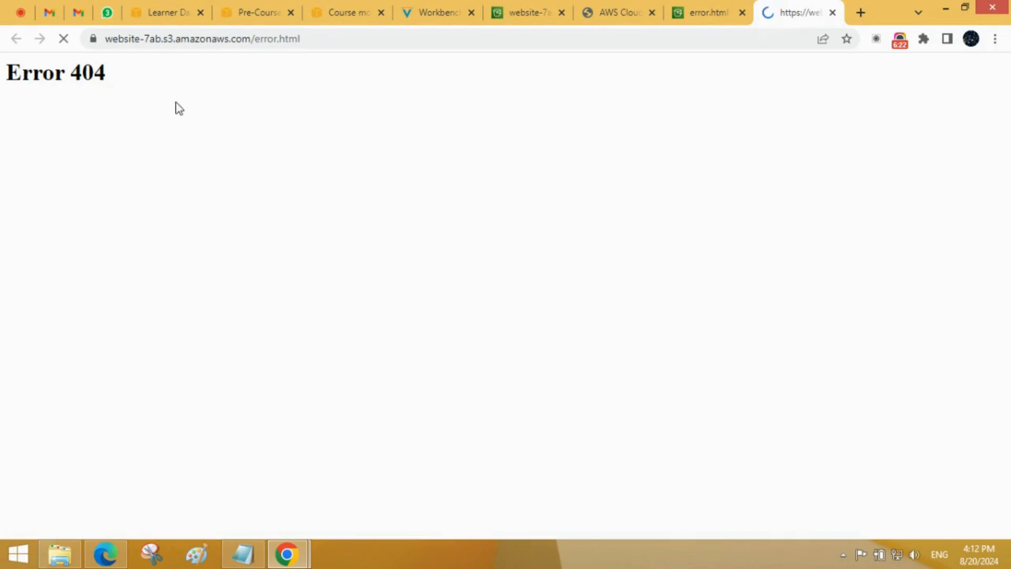
left_click_drag(150, 74, 3, 74)
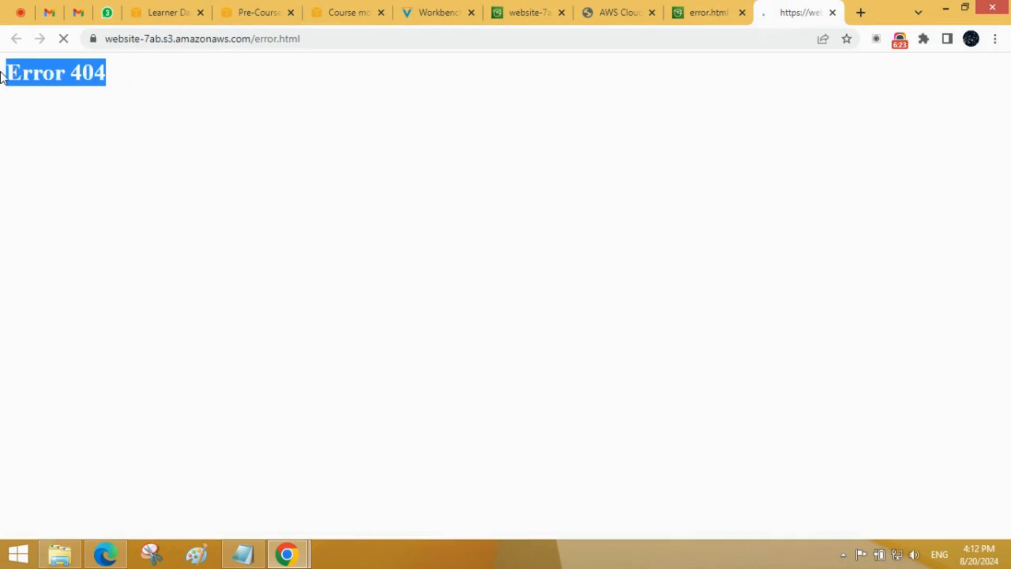
left_click(331, 41)
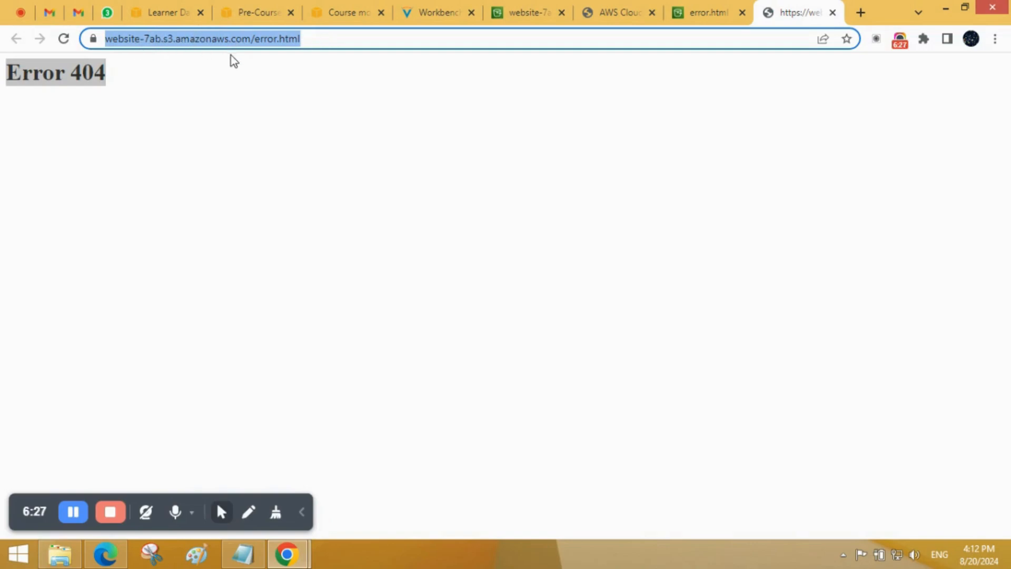
left_click(256, 103)
Step: Return to the website-7ab object list and open the details of VPC-presentation.png in a new tab
left_click(703, 7)
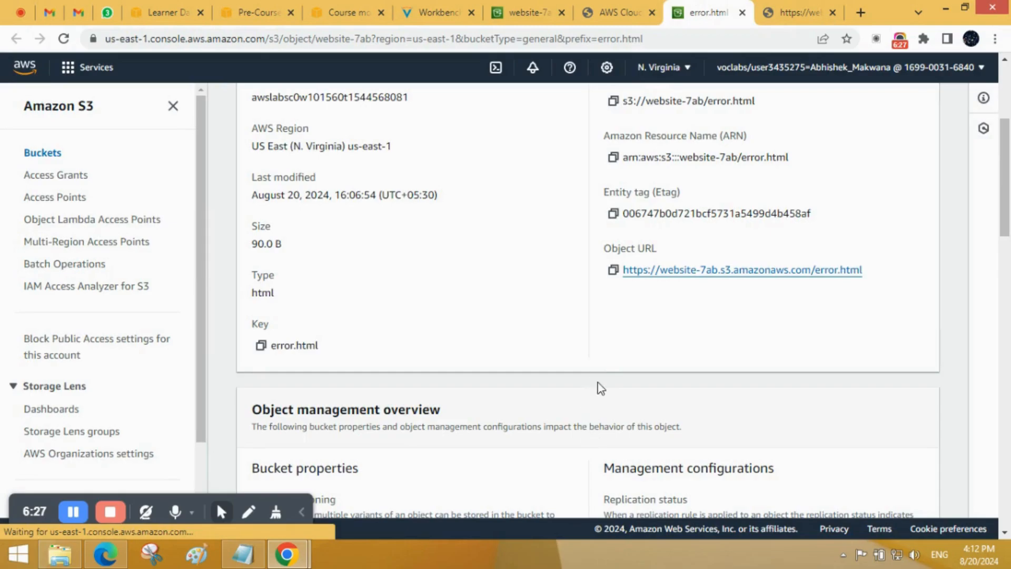
scroll(598, 388, "down", 3)
scroll(598, 390, "up", 7)
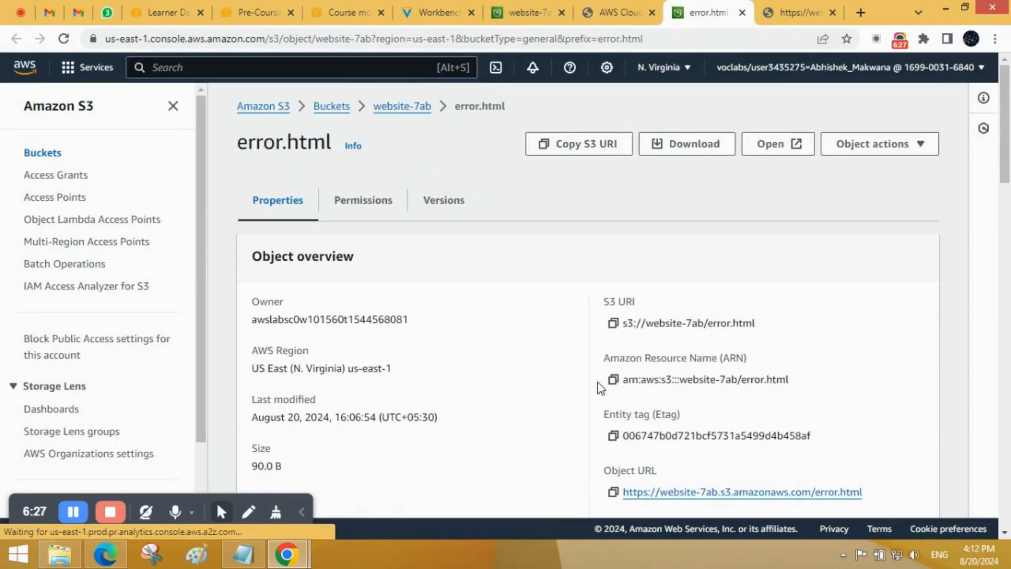
left_click(526, 12)
scroll(316, 372, "down", 1)
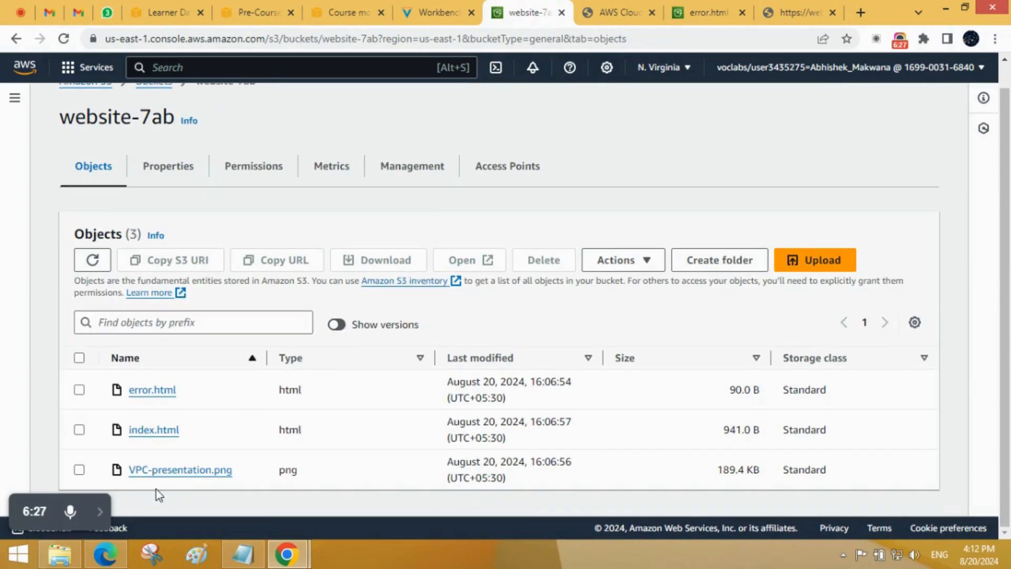
middle_click(162, 474)
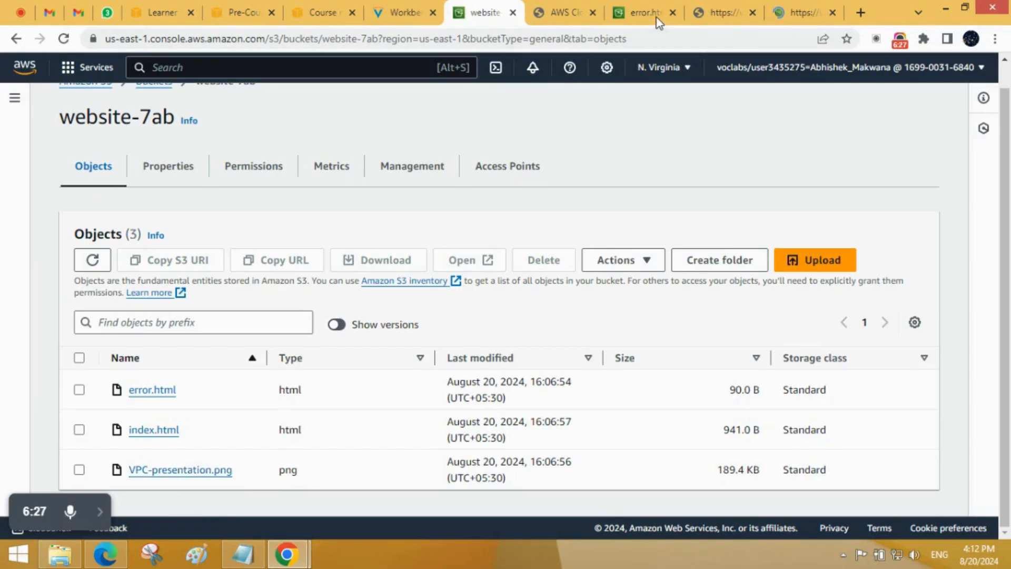
Step: Close the tabs of the error.html details, the error.html page and the AWS Cloud Test page
left_click(673, 12)
left_click(673, 12)
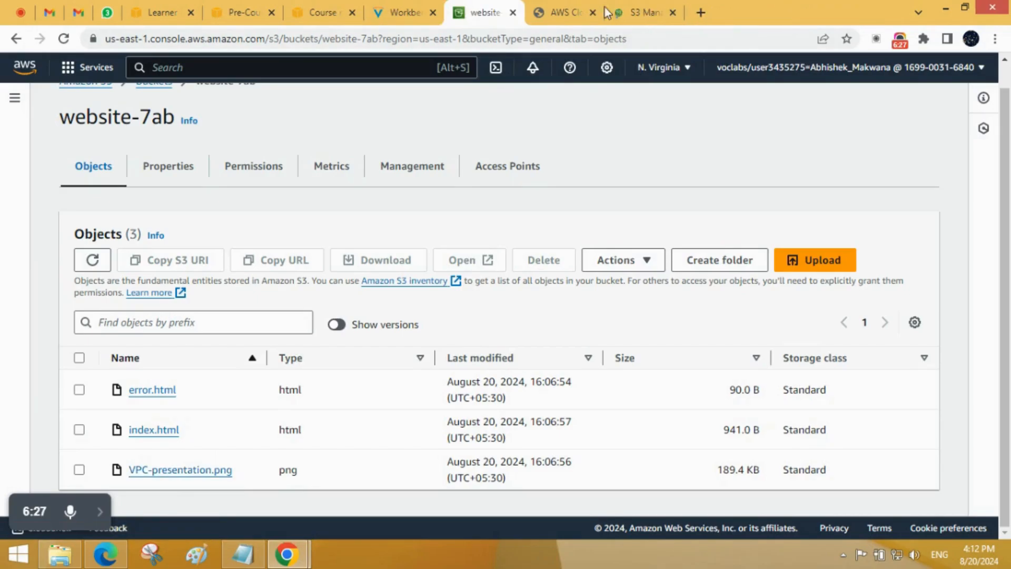
left_click(592, 12)
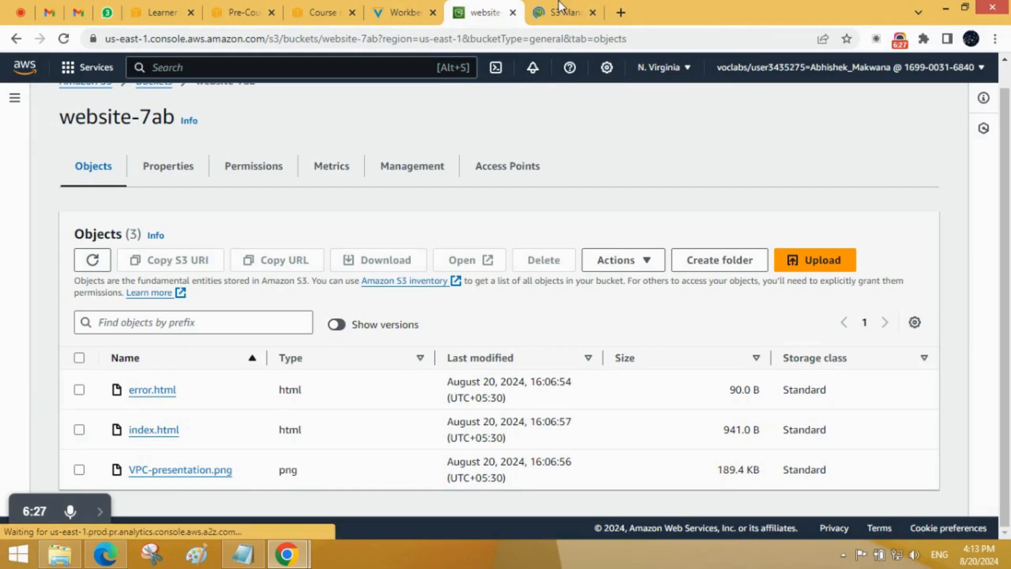
Step: Visit the object URL of VPC-presentation.png from its details and examine the response for public access
left_click(562, 12)
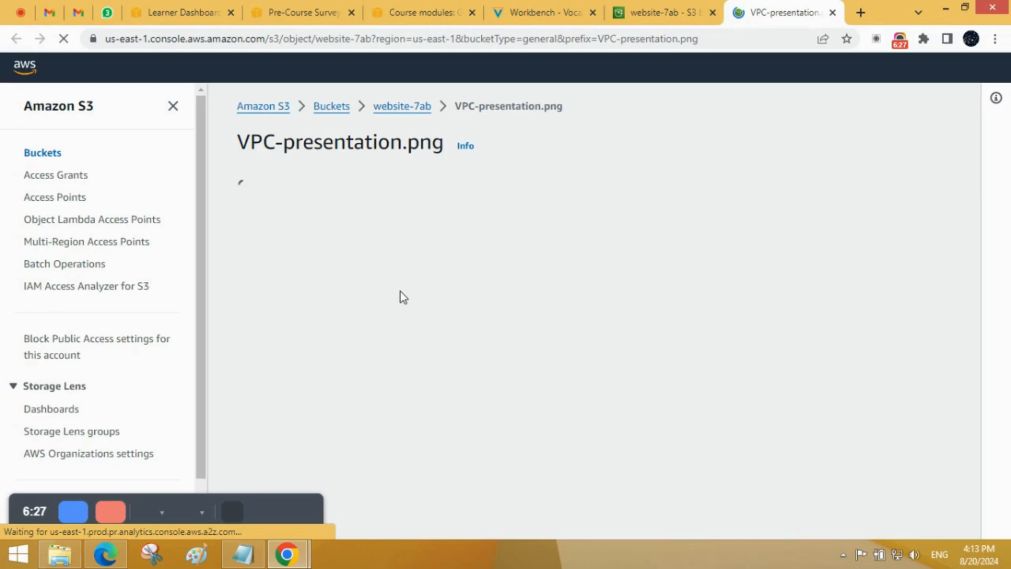
scroll(546, 260, "down", 4)
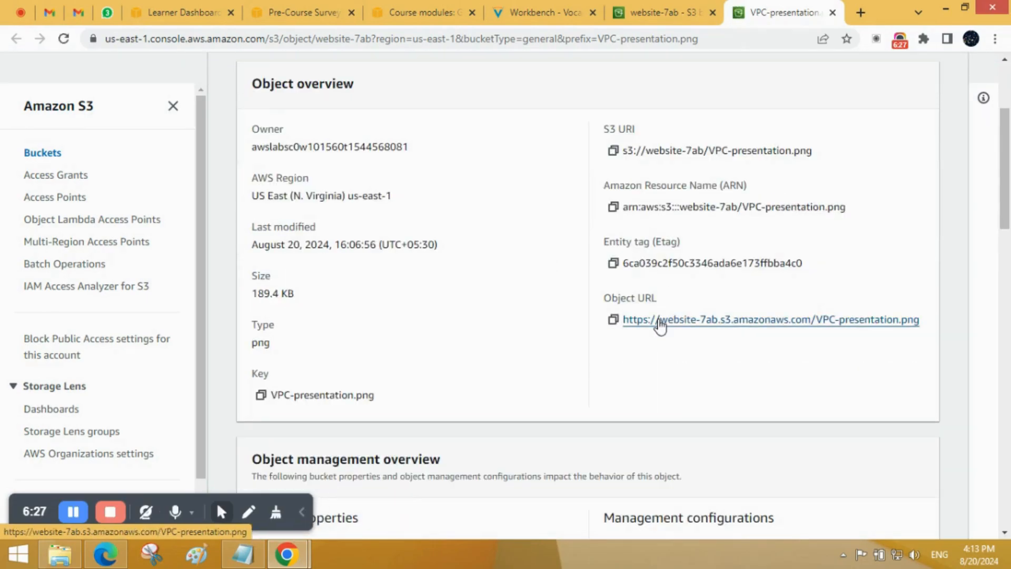
left_click(660, 321, "ctrl")
left_click(801, 11)
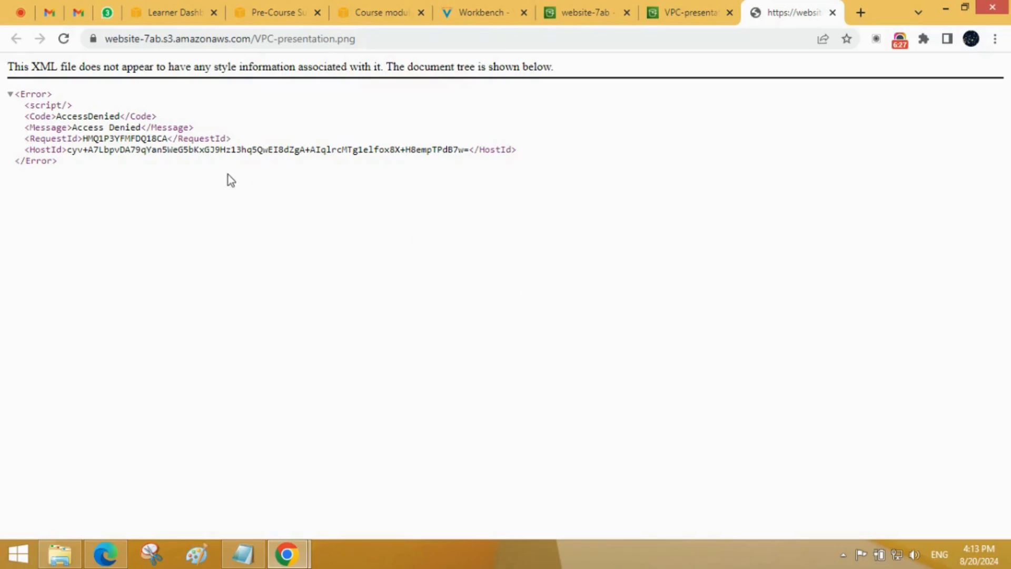
left_click_drag(146, 127, 78, 130)
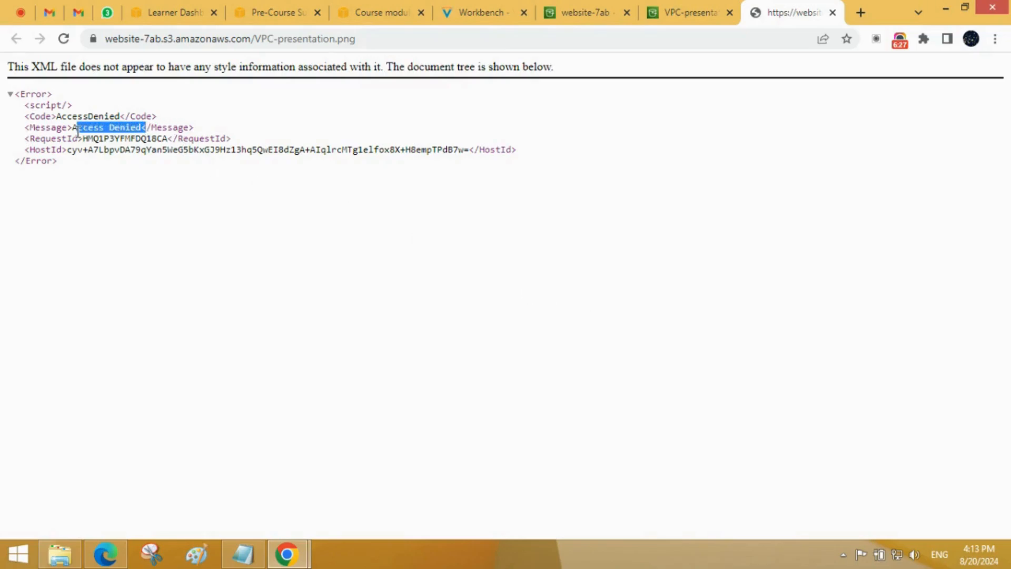
left_click(169, 203)
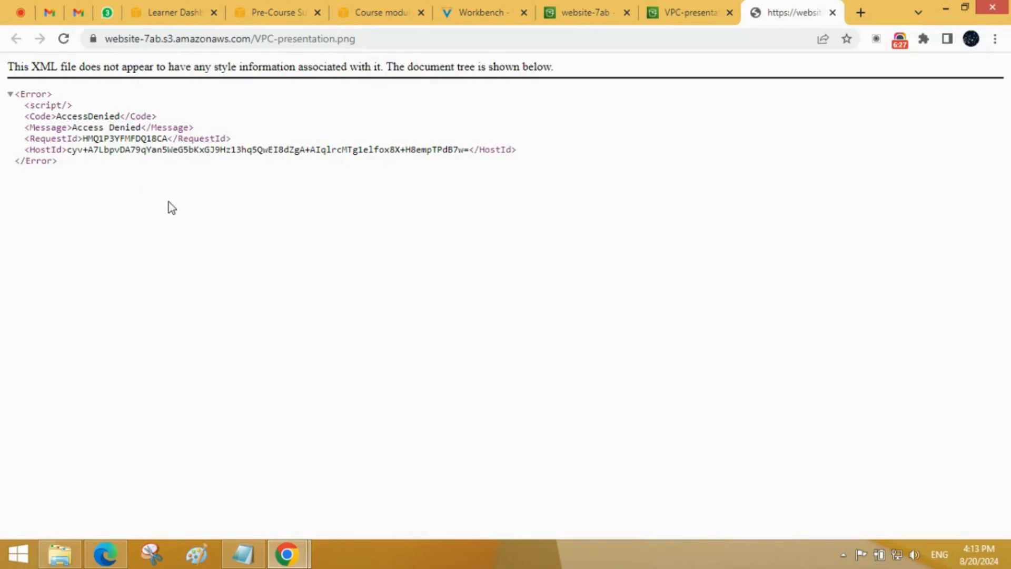
Step: Return to the VPC-presentation.png details and show its access control list permissions
left_click(703, 7)
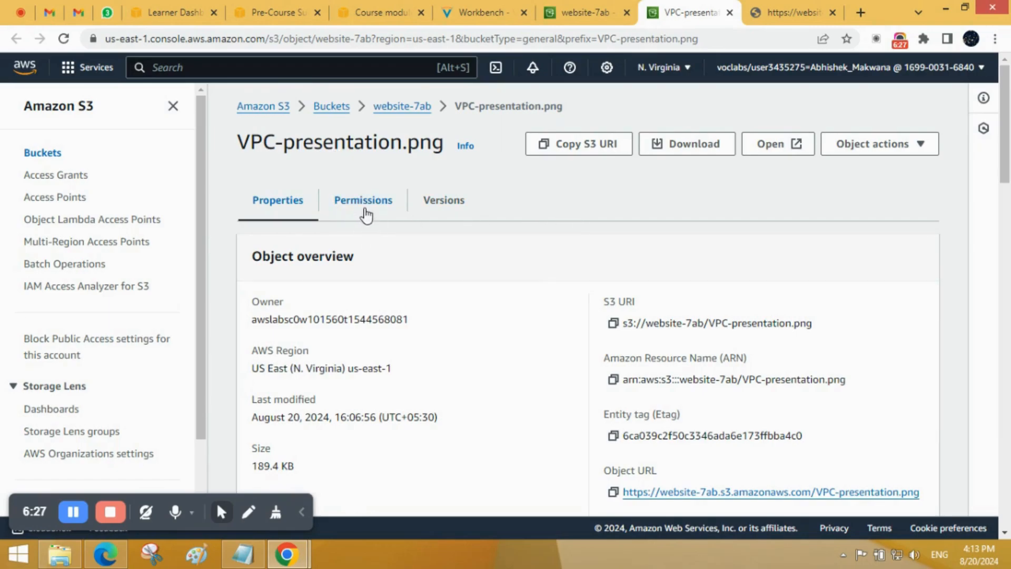
left_click(366, 214)
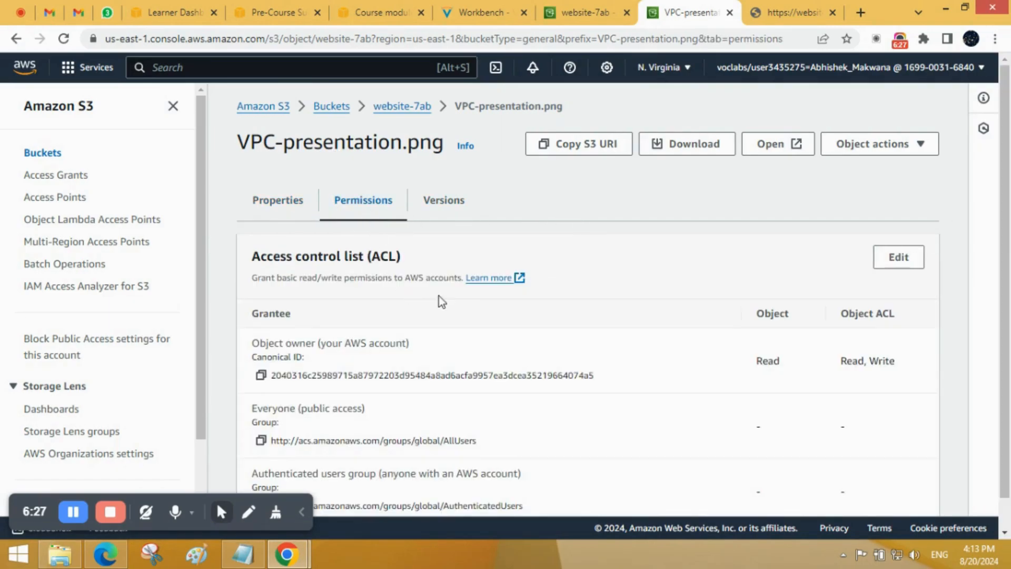
Step: Open the access control list of VPC-presentation.png for editing and examine the read and write options for each grantee
scroll(445, 301, "down", 1)
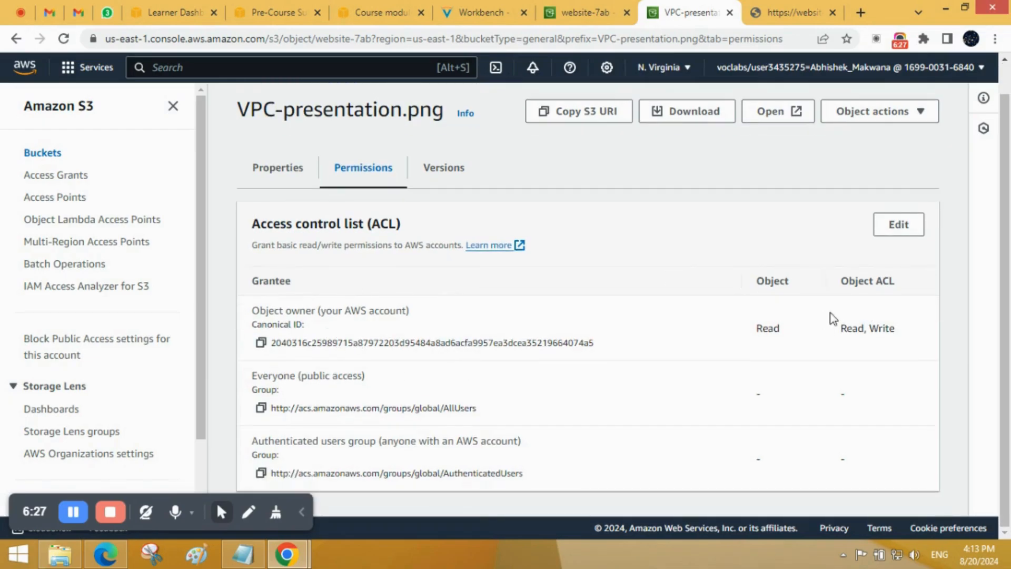
left_click(895, 225)
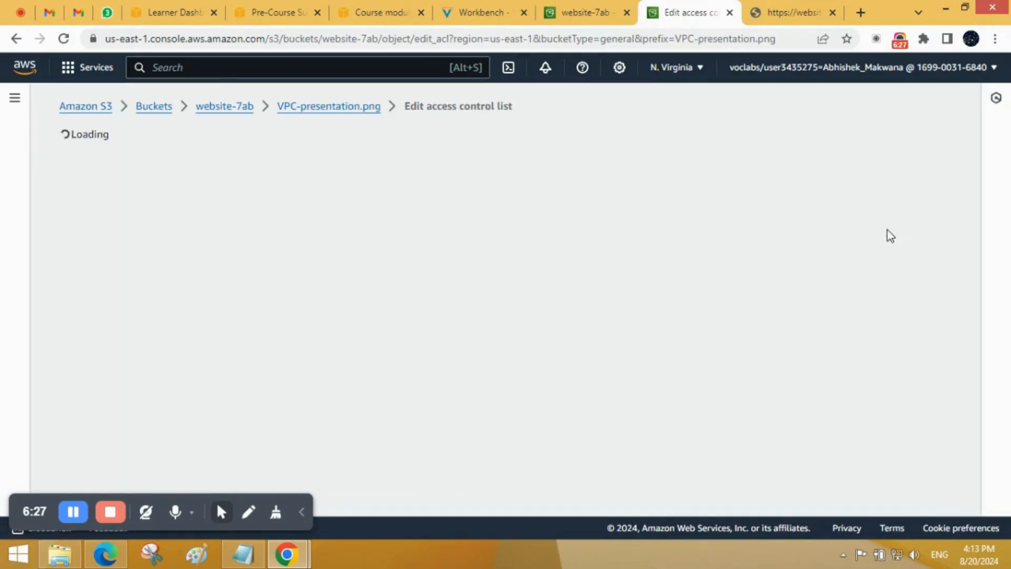
scroll(887, 229, "down", 2)
scroll(579, 277, "up", 2)
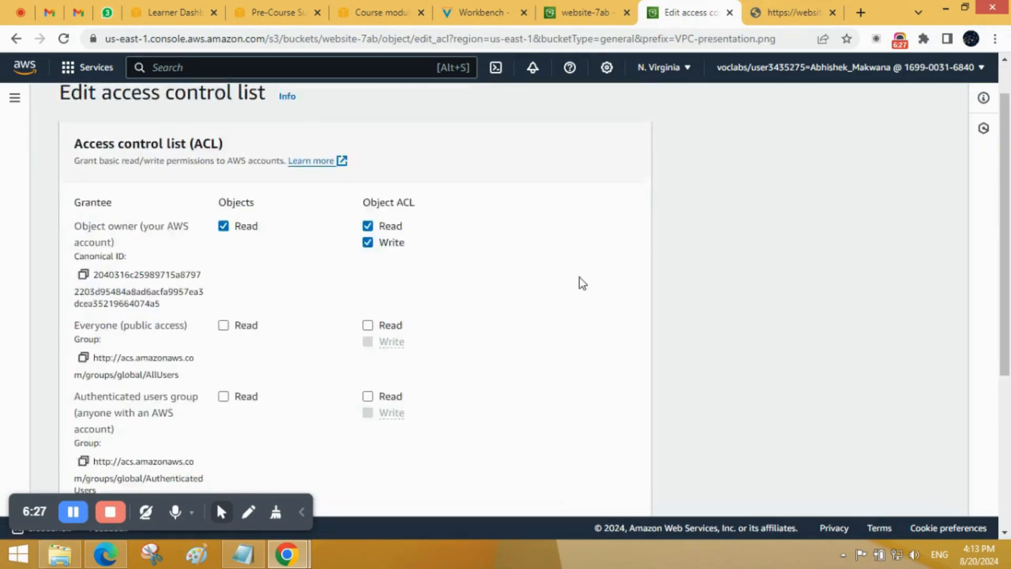
scroll(579, 277, "down", 1)
scroll(583, 282, "down", 3)
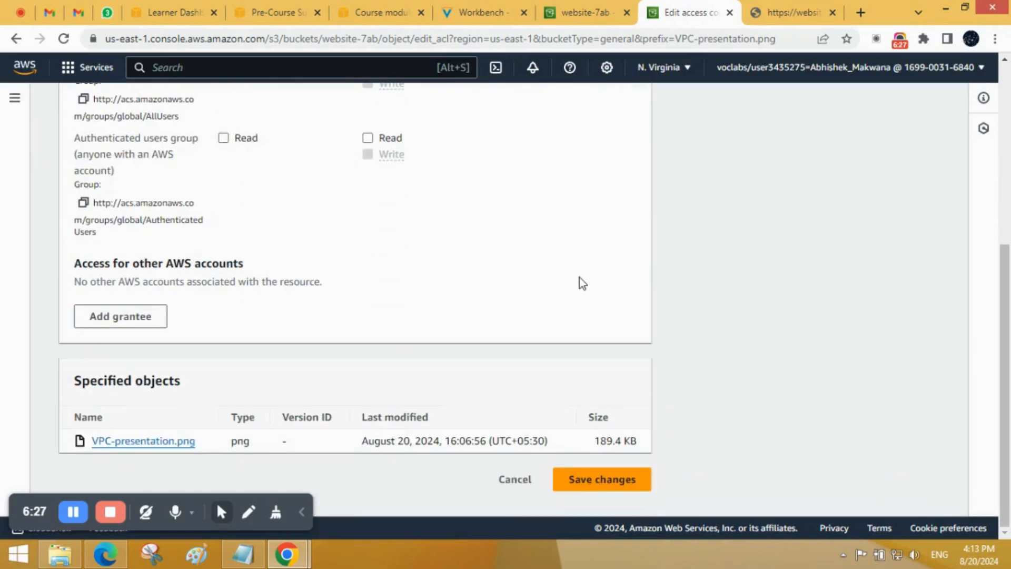
scroll(582, 283, "up", 5)
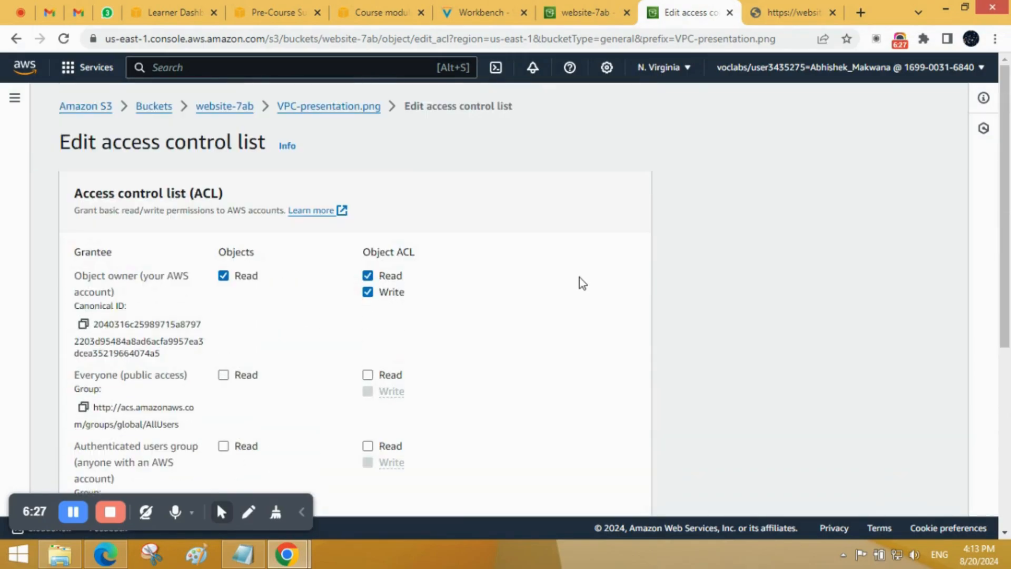
Step: Return to the website-7ab object list and make VPC-presentation.png public using ACL
left_click(146, 112)
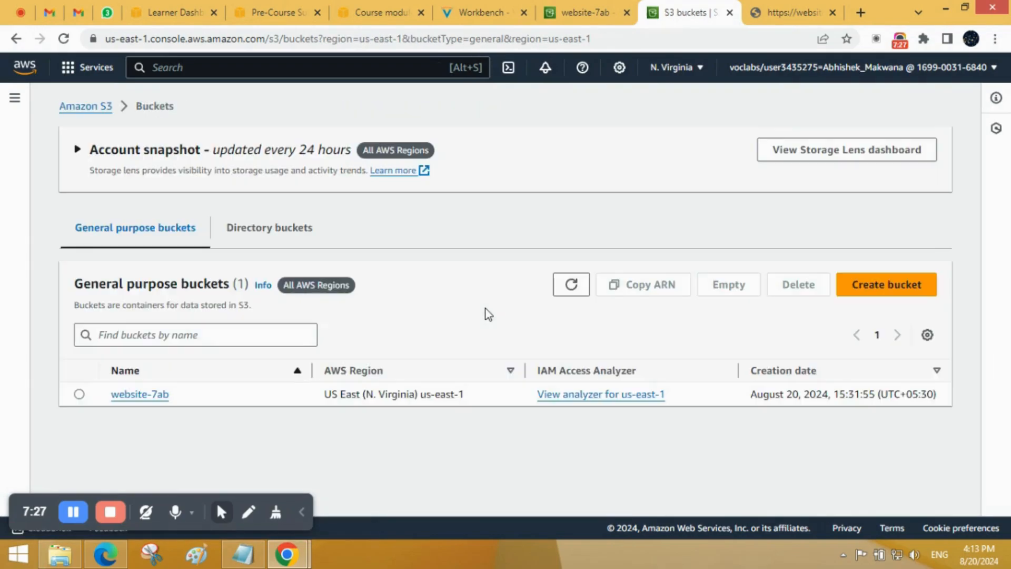
left_click(152, 396)
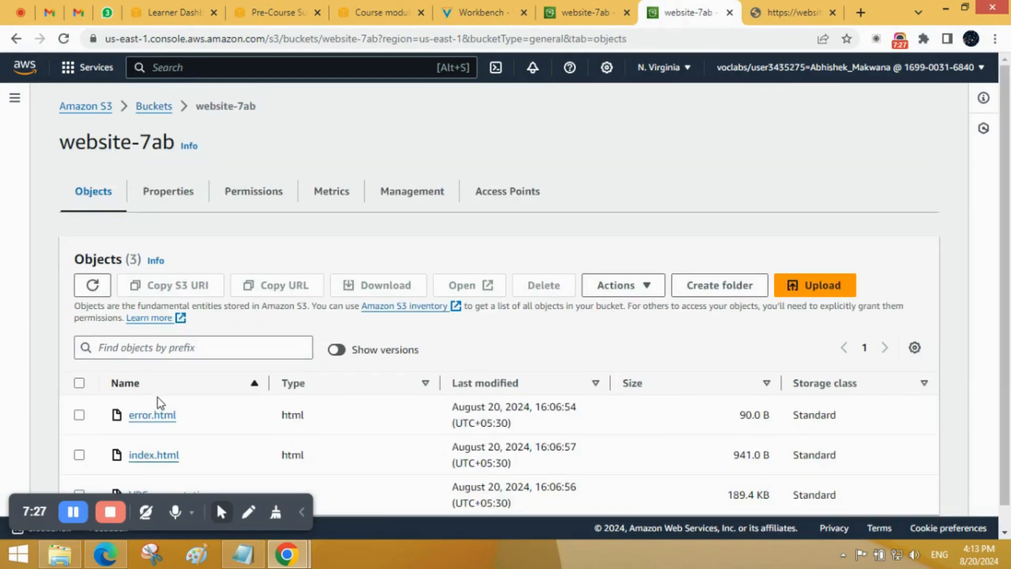
scroll(184, 396, "down", 1)
left_click(79, 471)
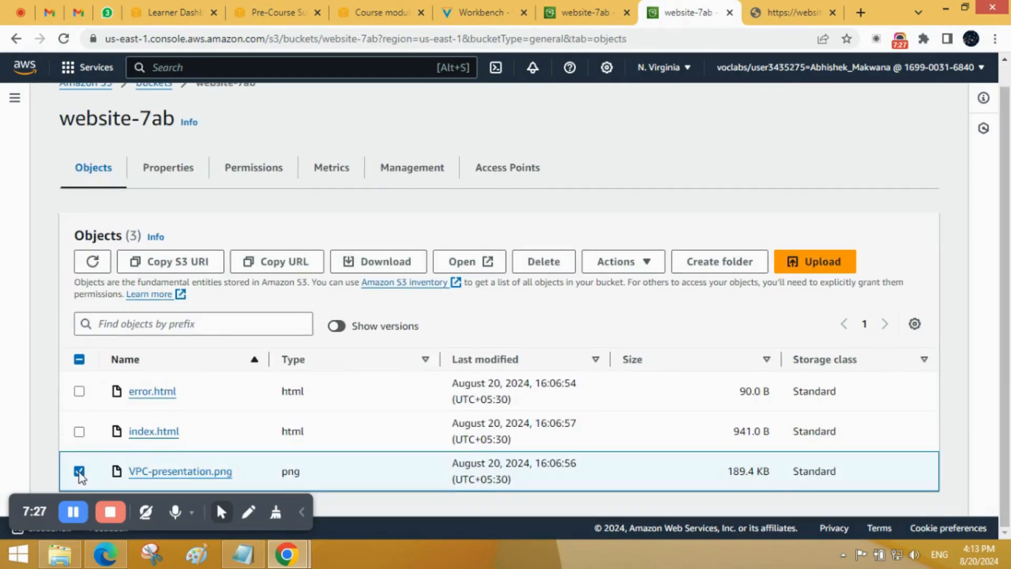
left_click(632, 263)
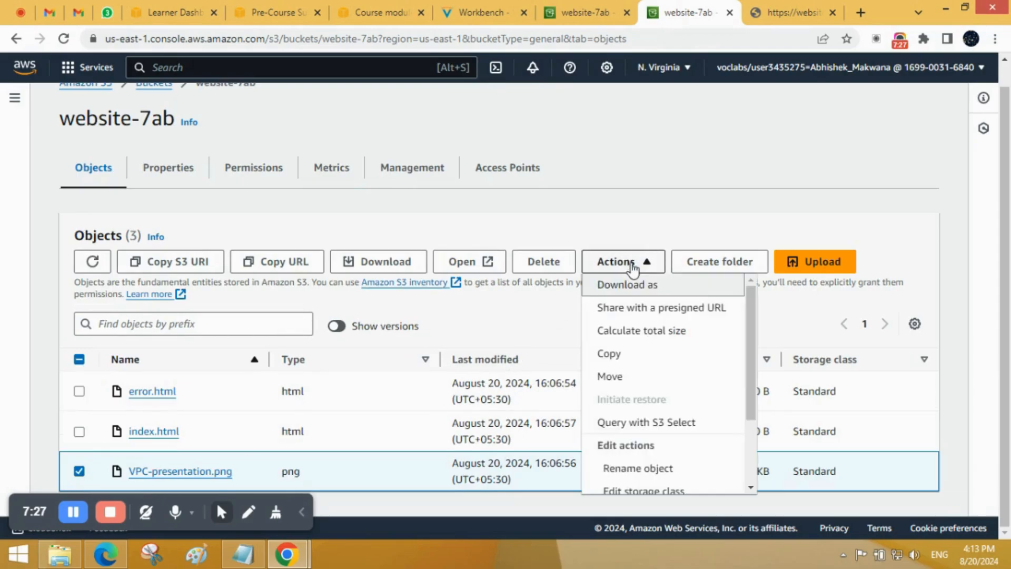
scroll(637, 404, "down", 3)
left_click(638, 482)
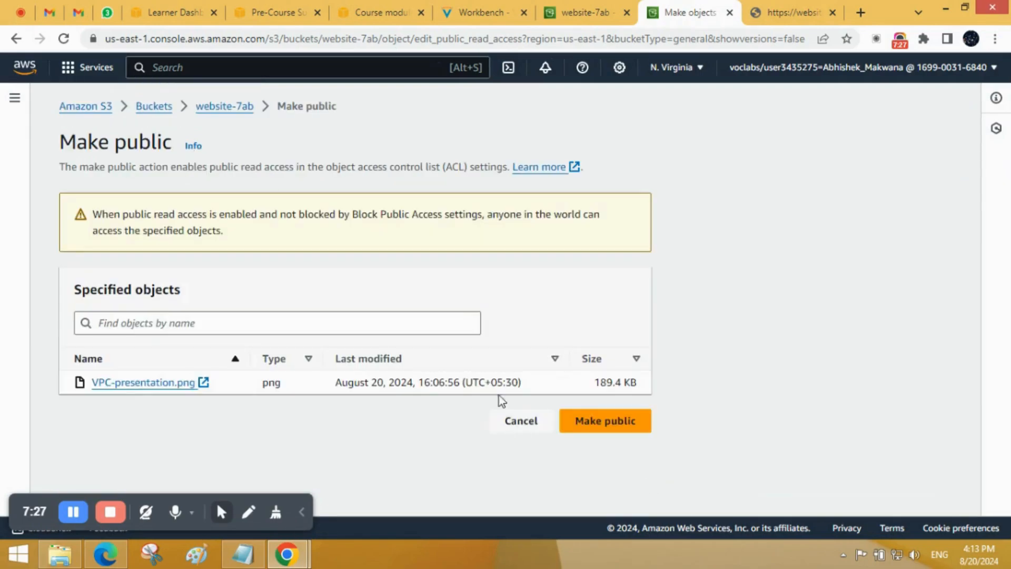
left_click(632, 420)
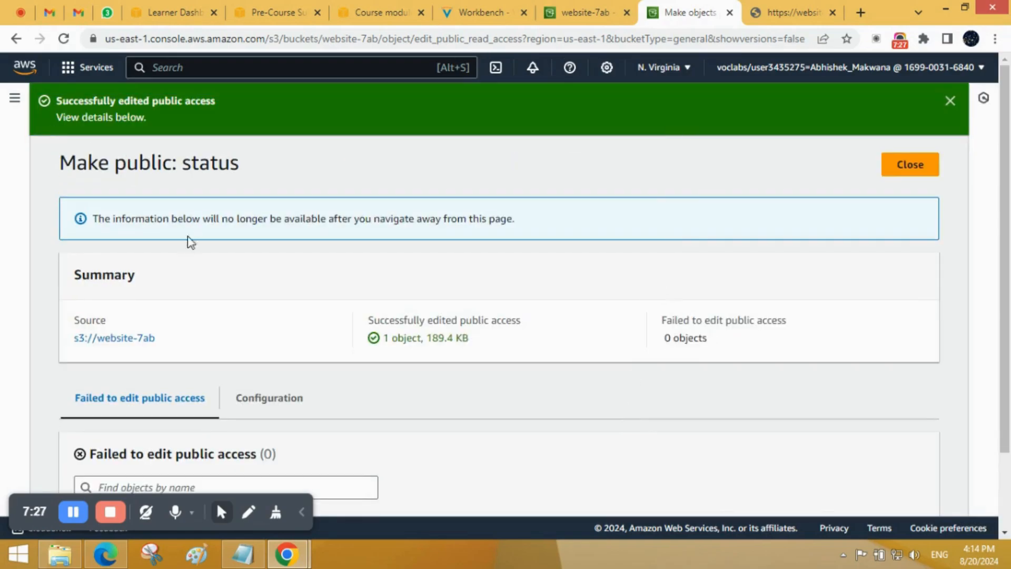
Step: Reload the object URL of VPC-presentation.png to test public access, and review the summary of the public access change
left_click(760, 7)
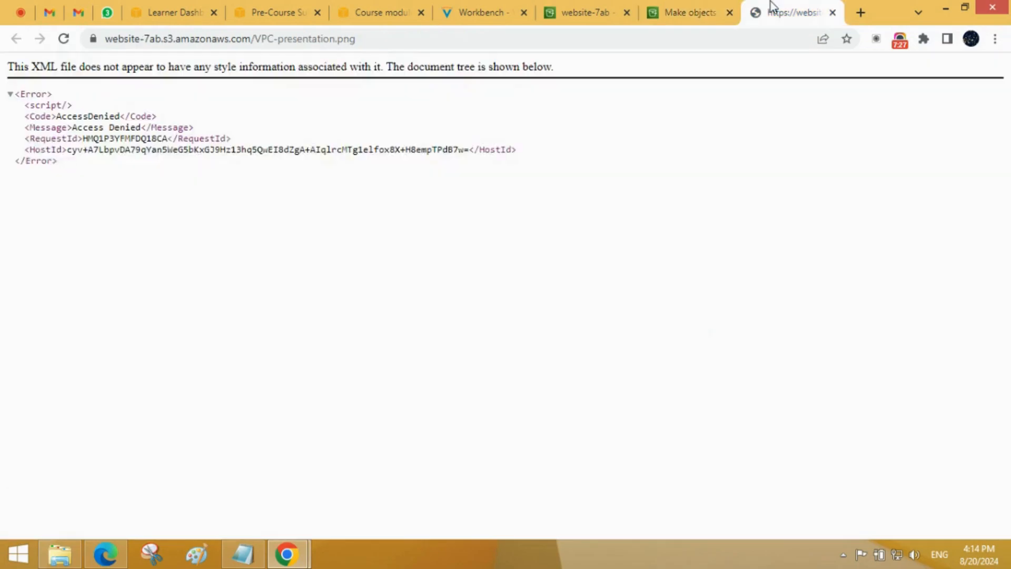
left_click(62, 41)
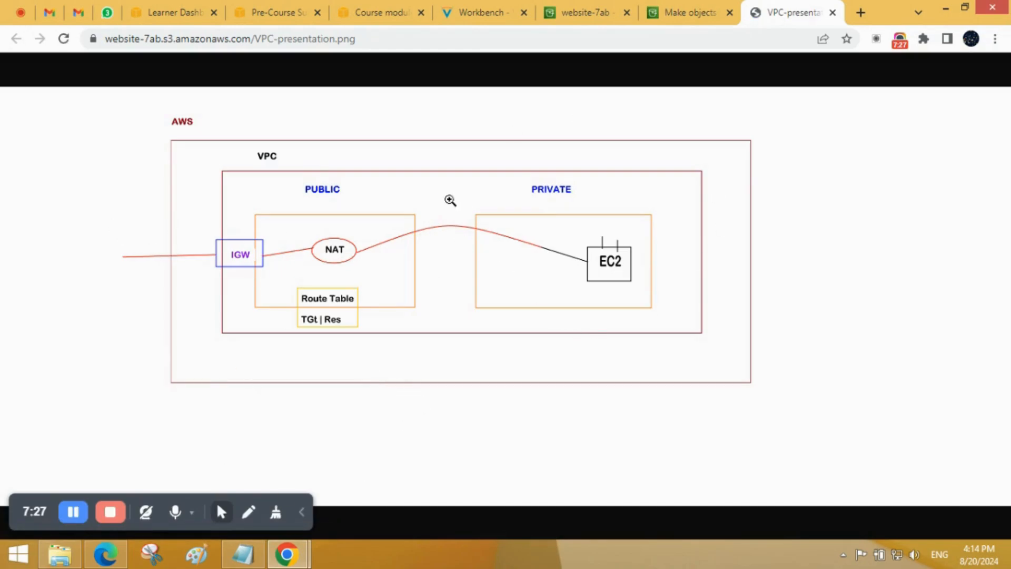
left_click(702, 6)
scroll(440, 232, "down", 2)
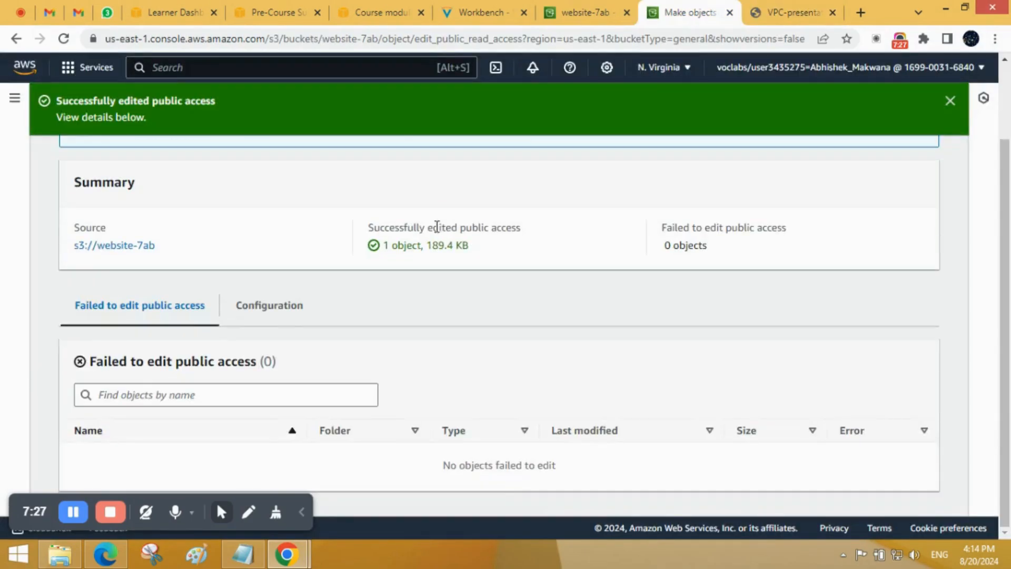
scroll(437, 228, "up", 2)
left_click(771, 8)
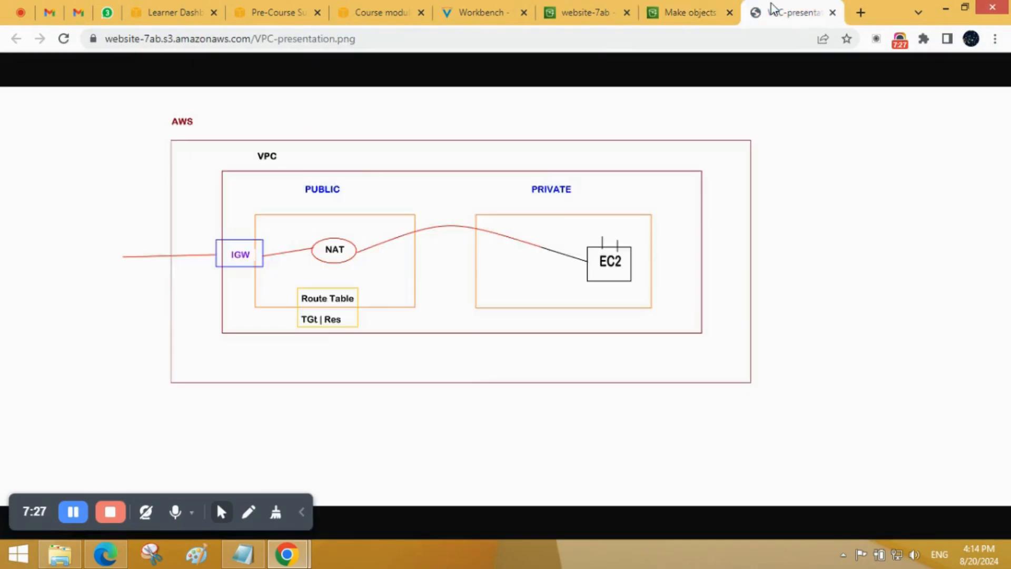
Step: Switch back to the website-7ab bucket tab and review its object list
left_click(596, 8)
scroll(316, 253, "down", 1)
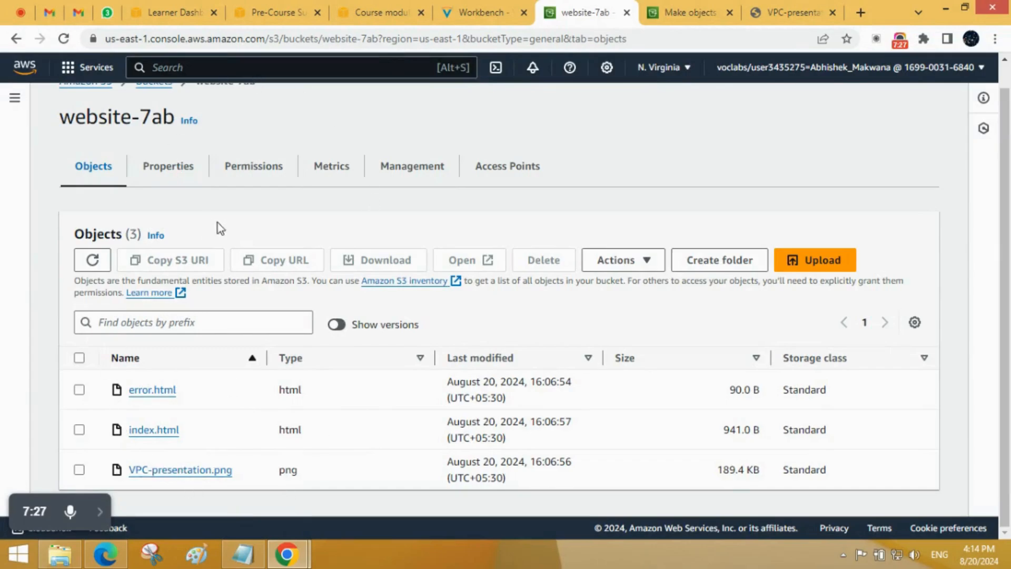
scroll(218, 232, "up", 1)
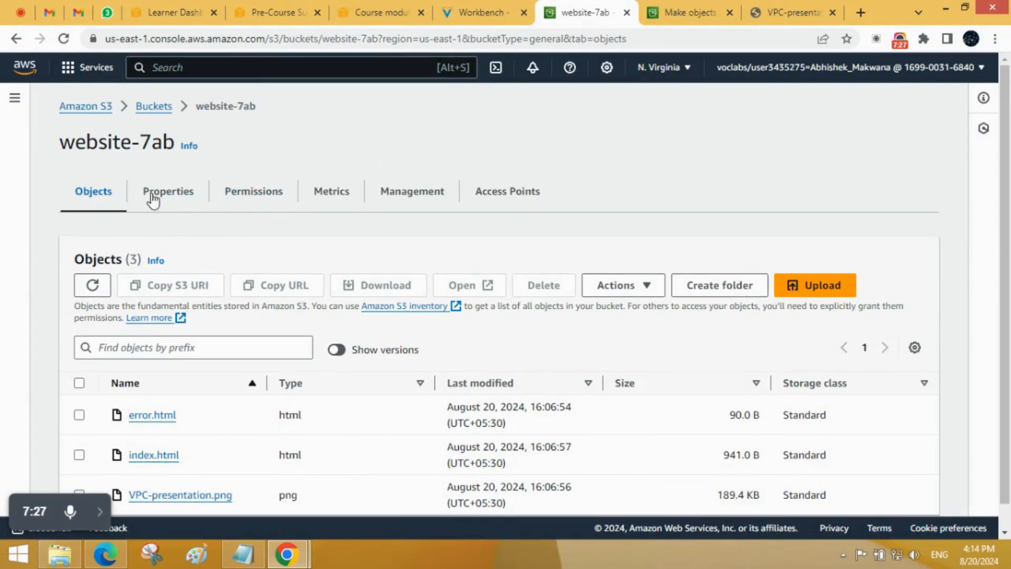
scroll(385, 342, "down", 1)
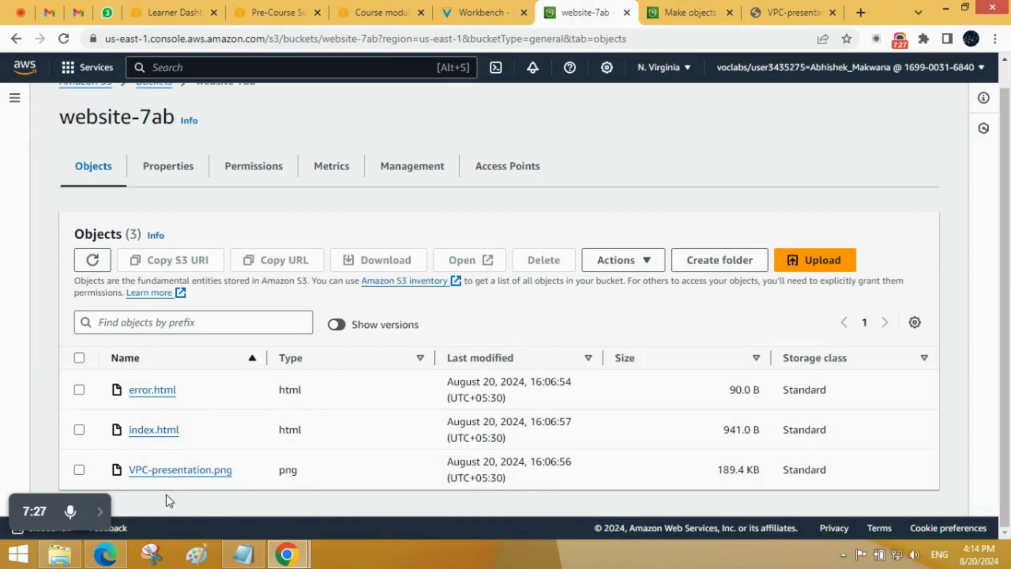
left_click(101, 513)
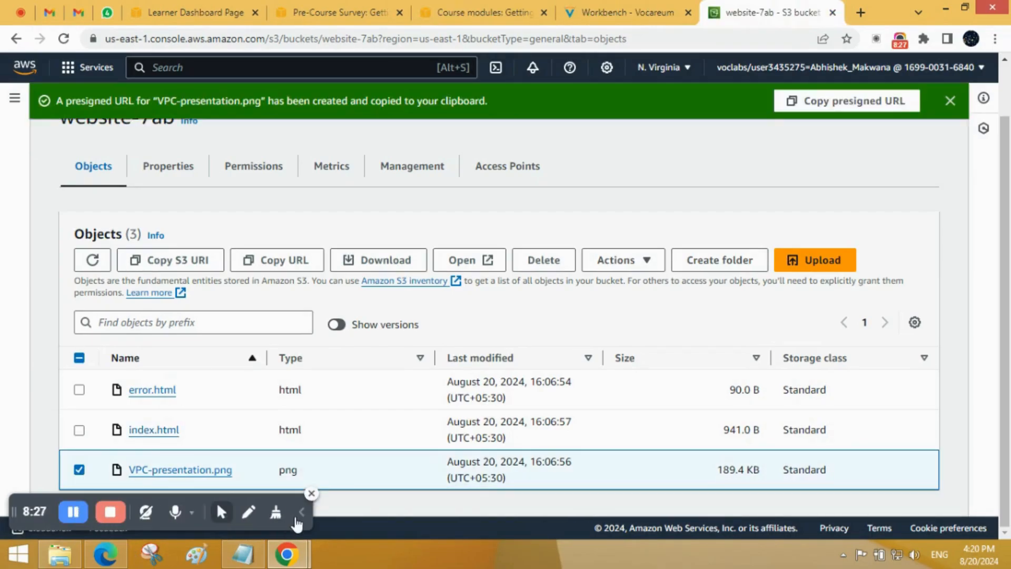
left_click(298, 518)
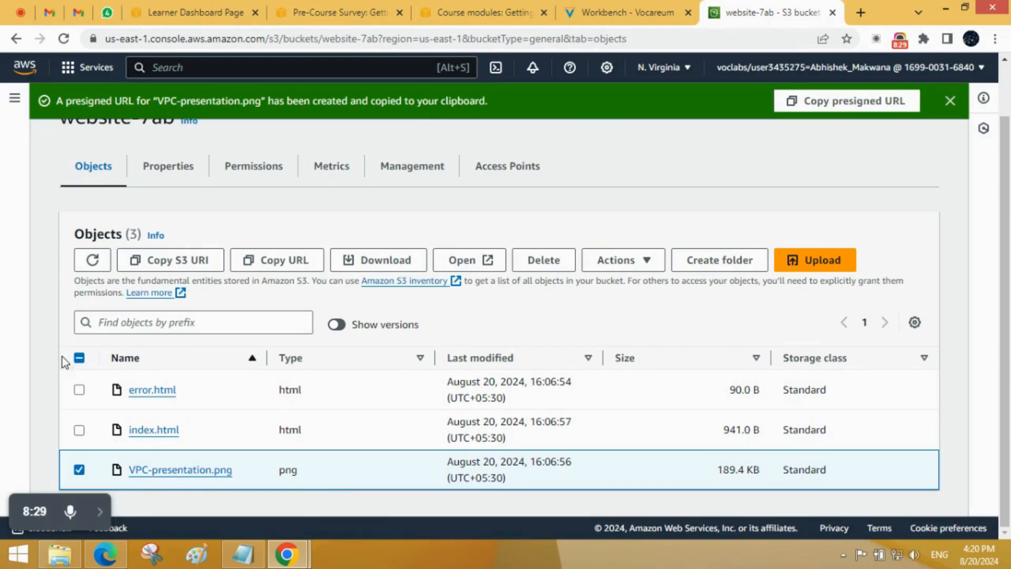
Step: Clear the object selection in website-7ab and dismiss the presigned URL notification
left_click(80, 359)
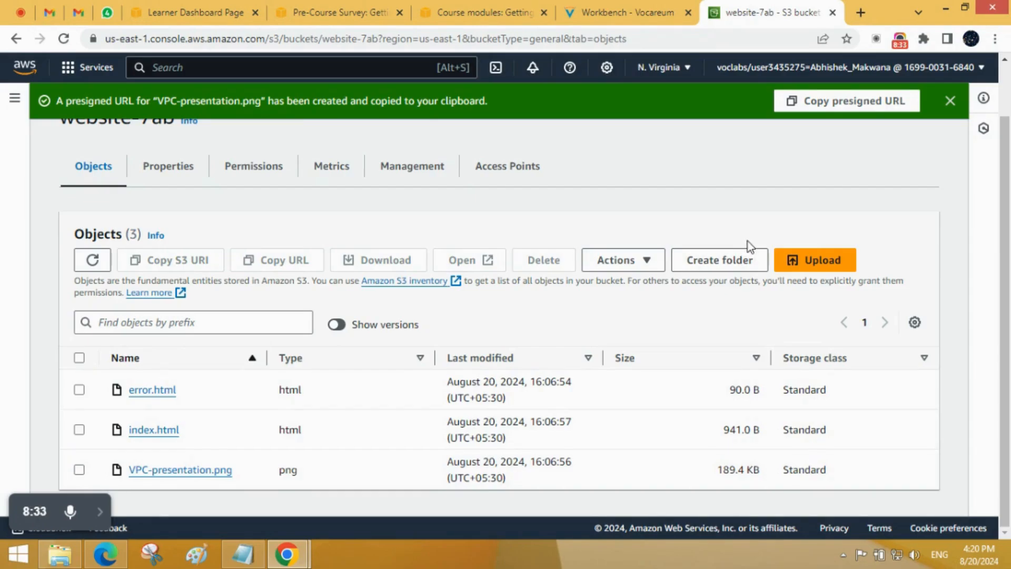
left_click(951, 101)
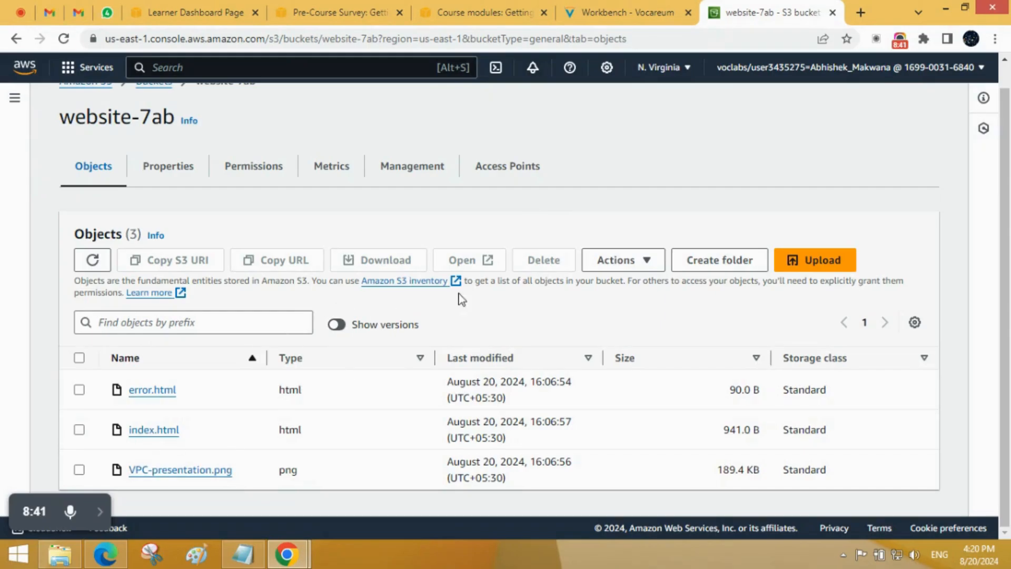
left_click(623, 270)
left_click(620, 266)
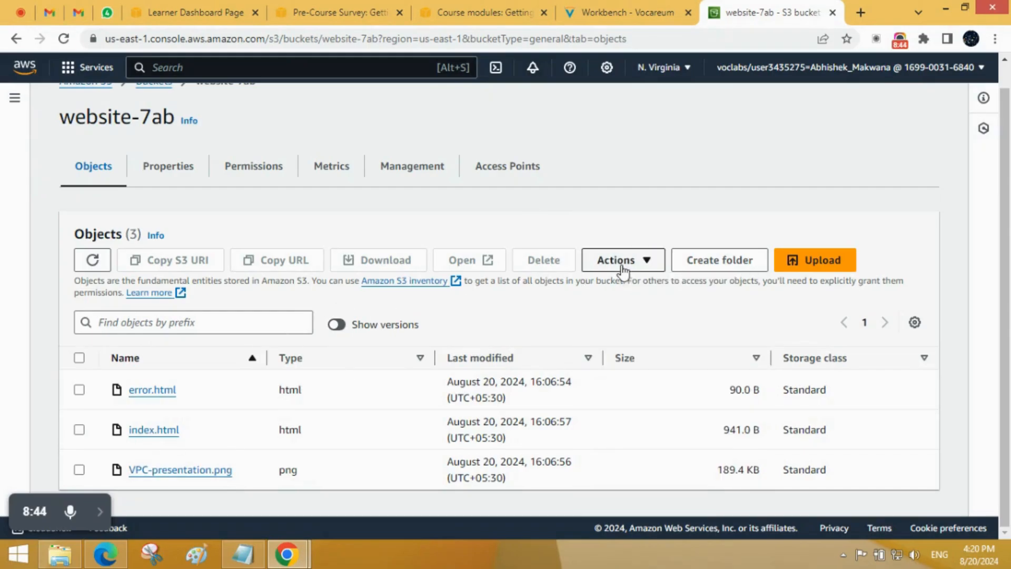
Step: Upload download.png from the S3-Demo folder to the website-7ab bucket and close the upload status
left_click(790, 268)
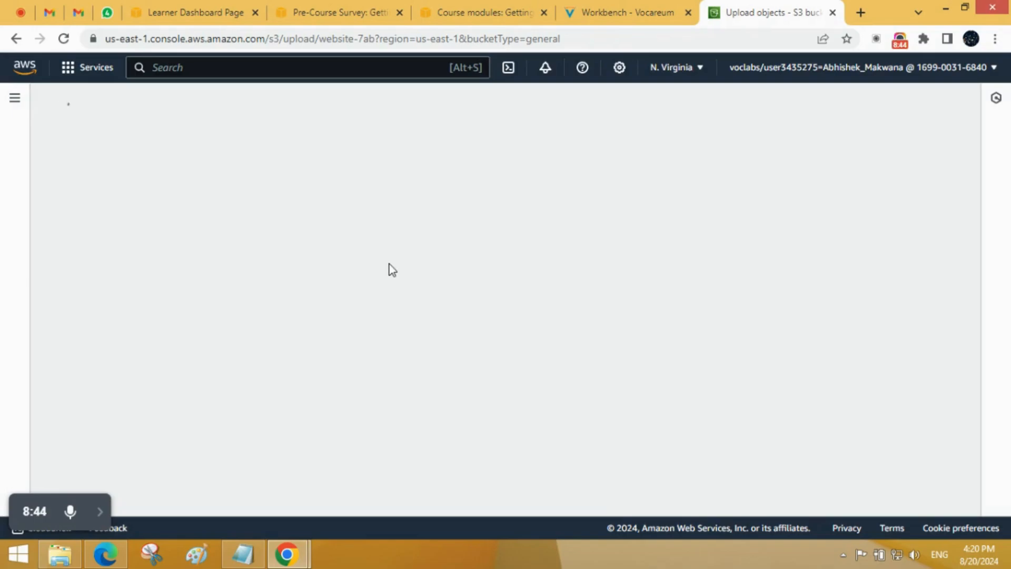
left_click(497, 300)
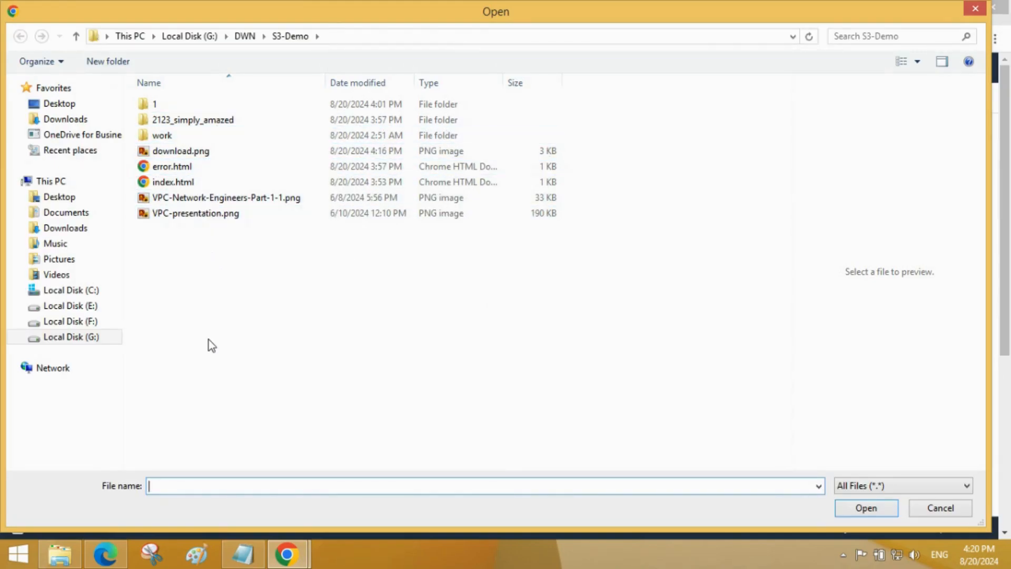
left_click(210, 153)
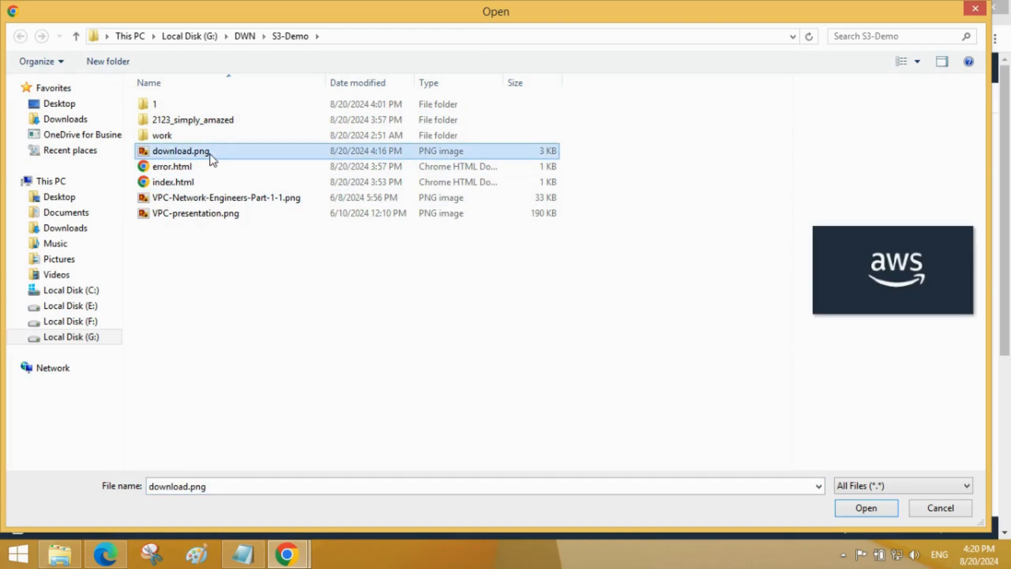
left_click(872, 509)
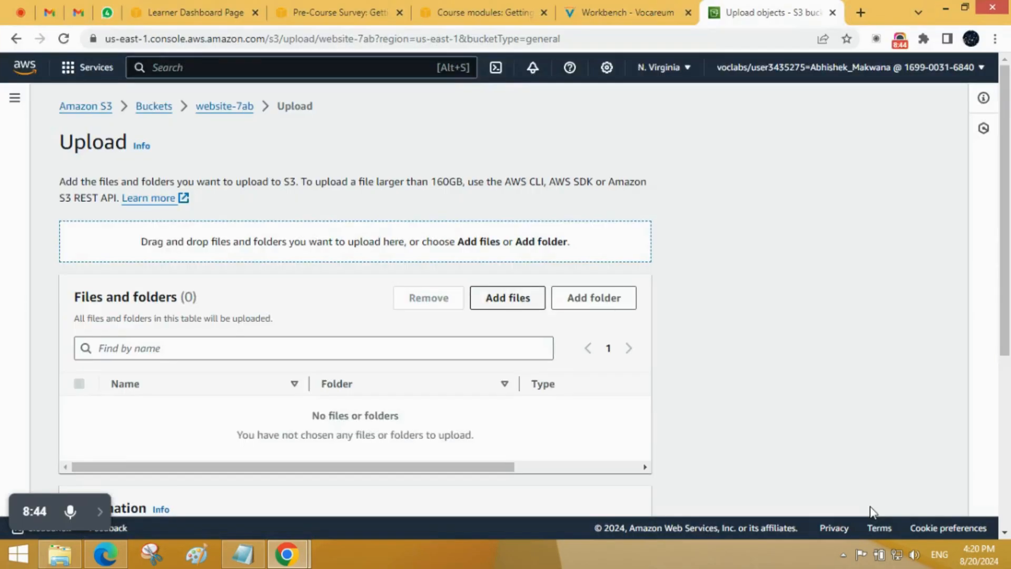
scroll(241, 421, "down", 4)
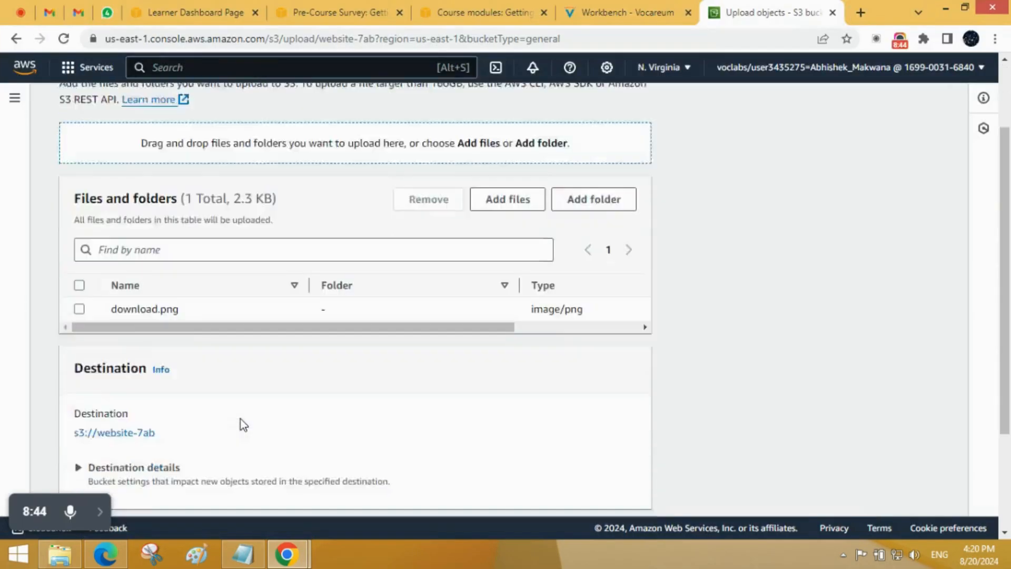
left_click(632, 489)
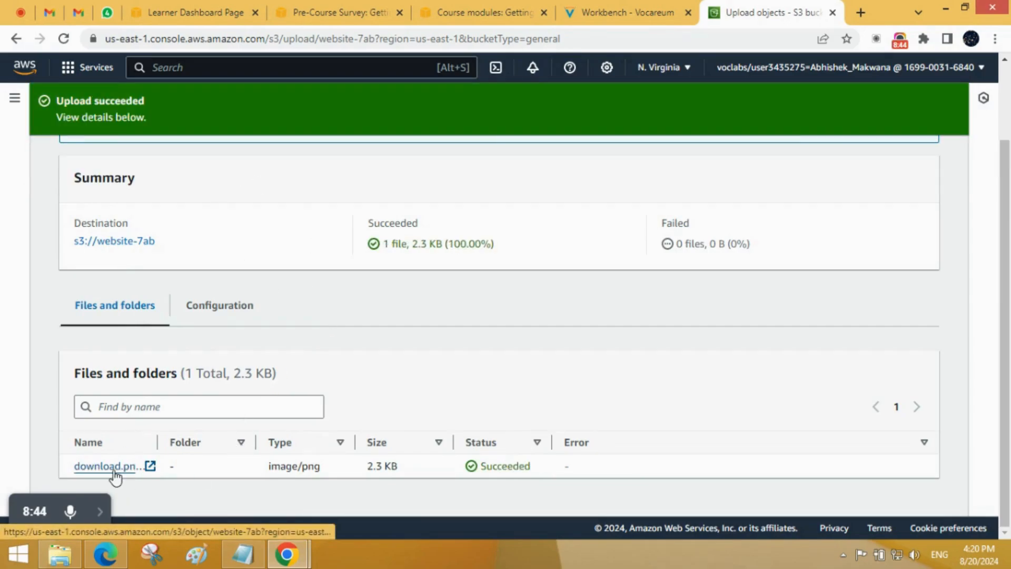
scroll(166, 265, "up", 2)
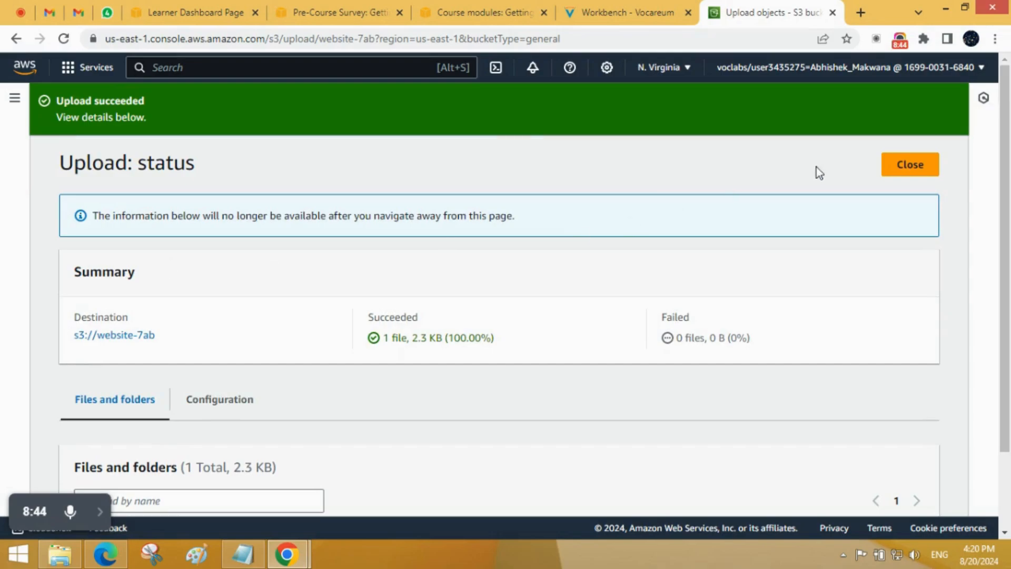
left_click(913, 166)
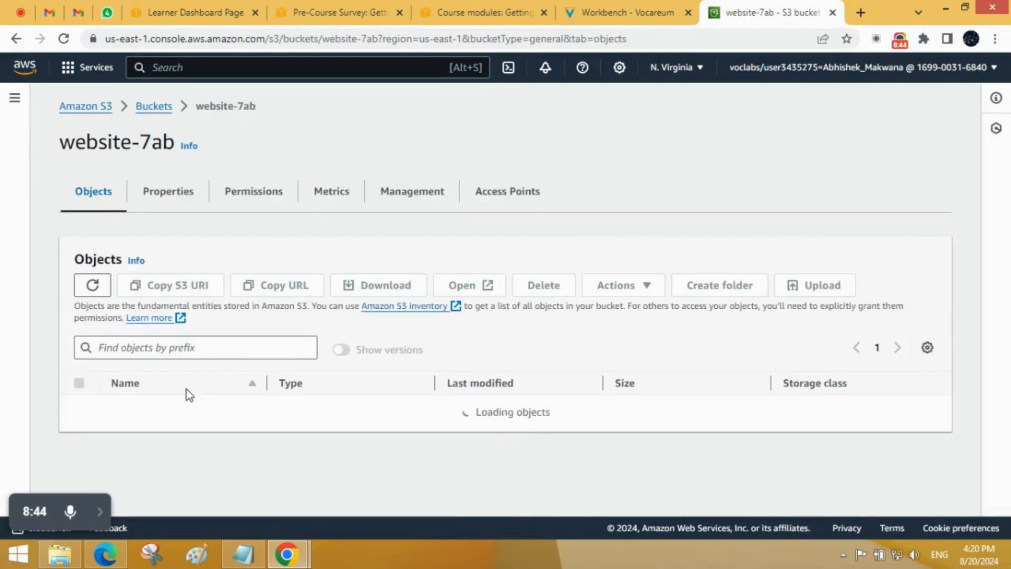
Step: Select download.png in the object list, open it in a new tab to view it, and return to the list
scroll(187, 394, "down", 1)
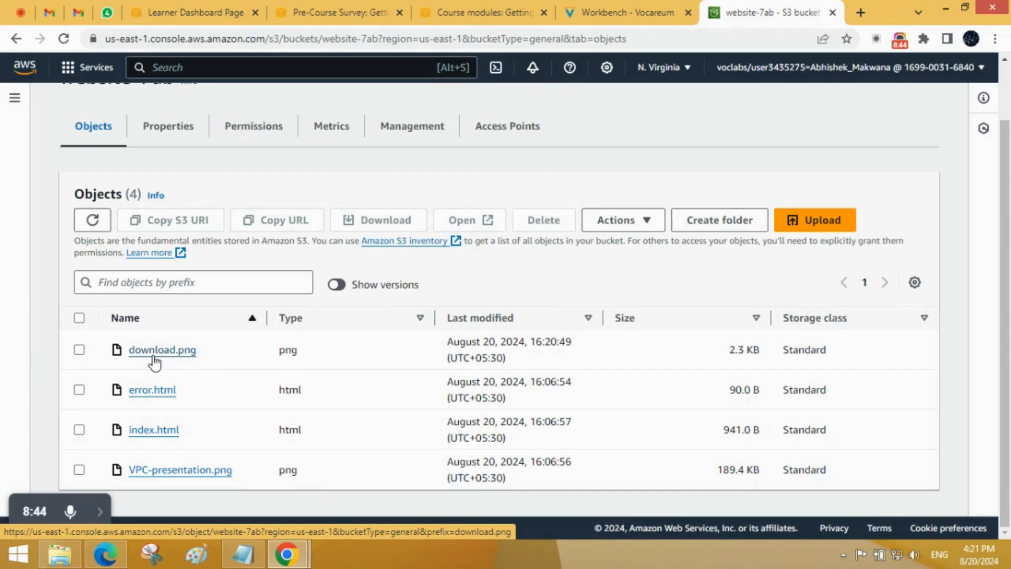
left_click(79, 350)
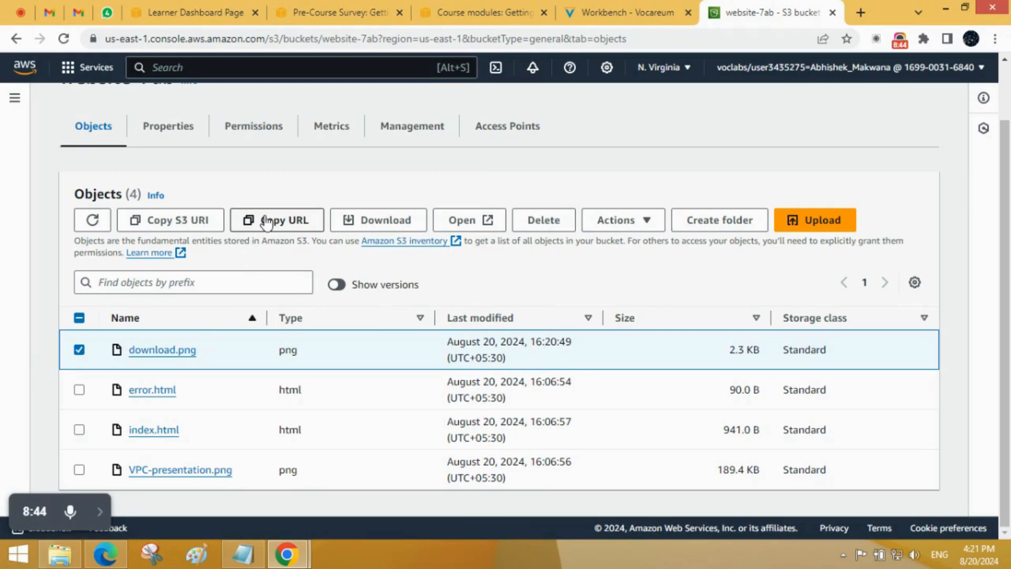
left_click(485, 221)
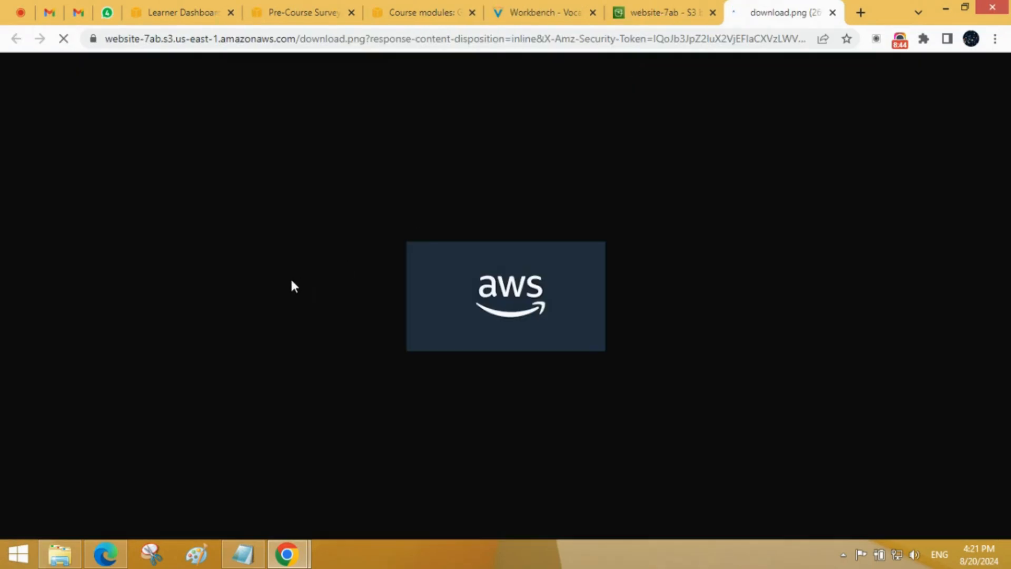
left_click(642, 9)
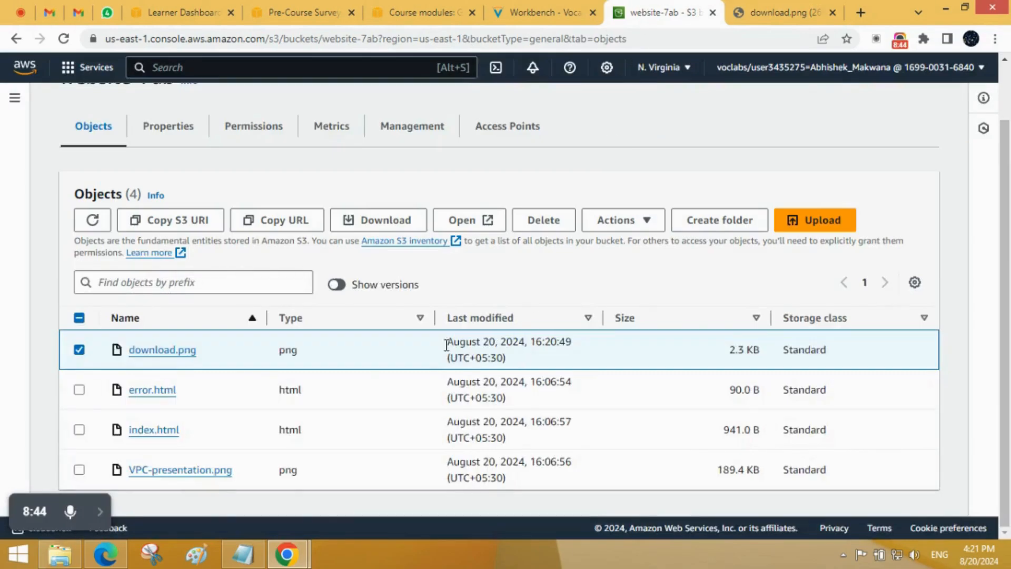
Step: Close the tab with the opened image and open the details page of download.png at its object overview
left_click(778, 12)
left_click(832, 12)
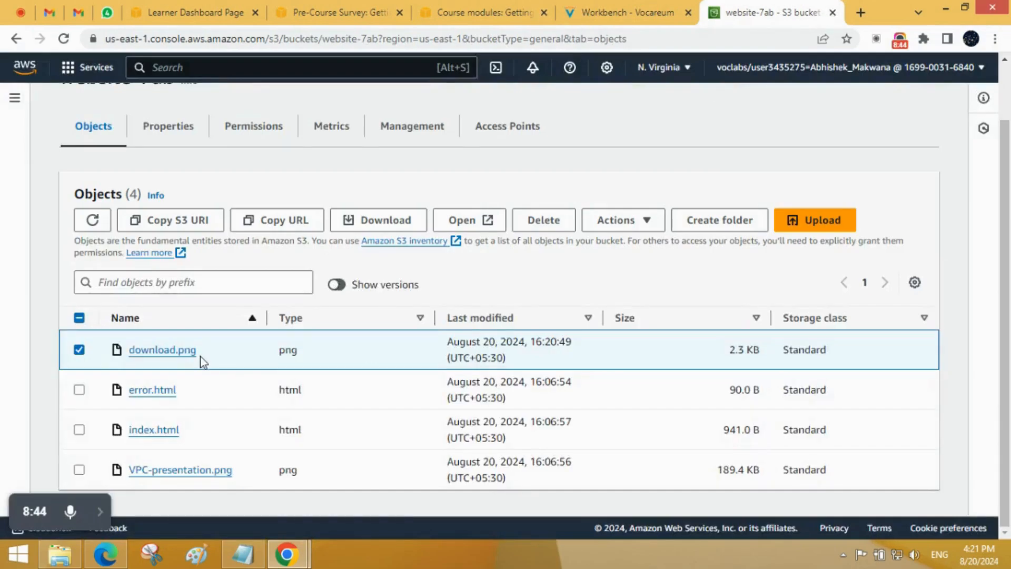
left_click(181, 353)
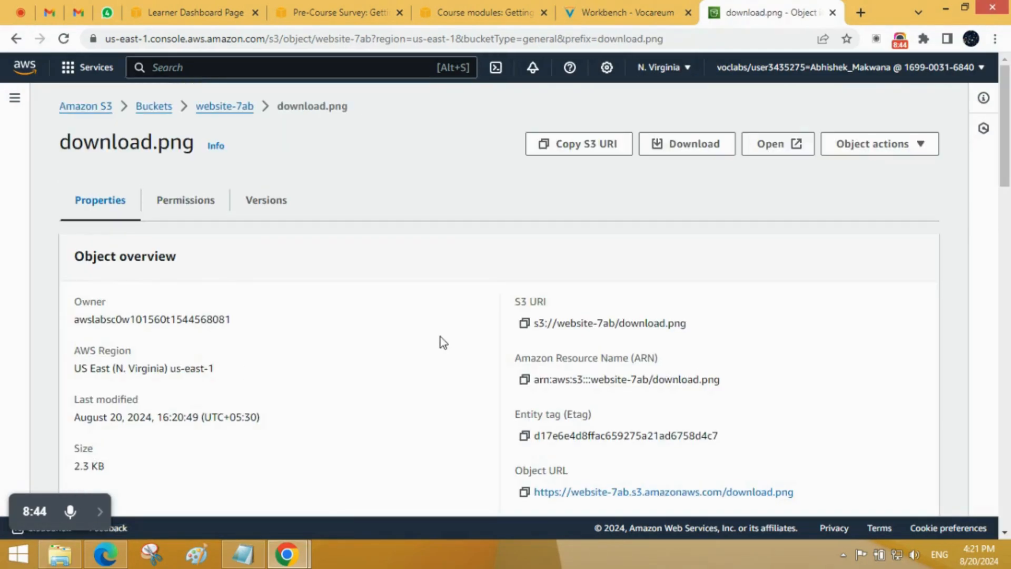
scroll(441, 337, "down", 4)
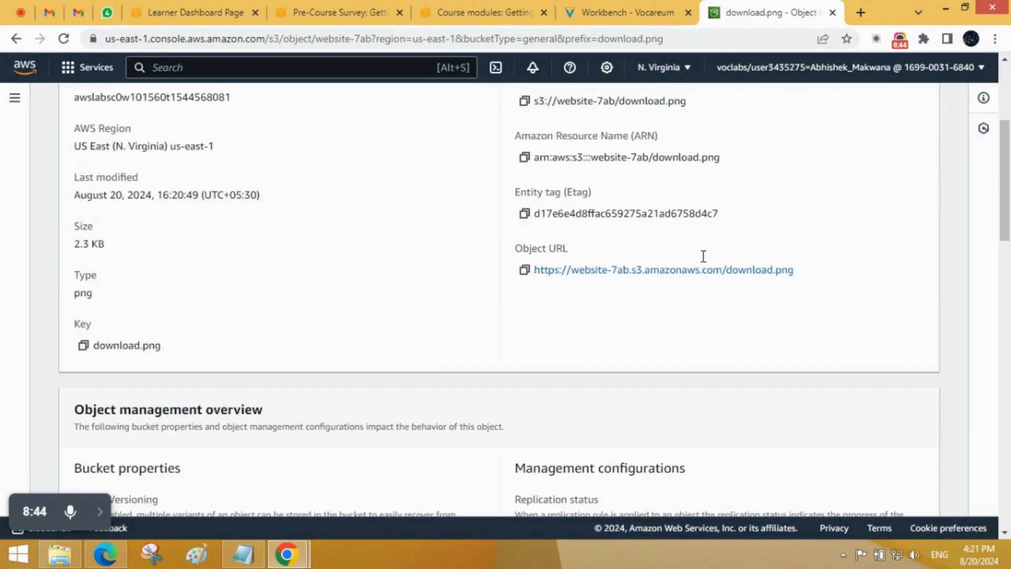
Step: Open download.png's object URL in a new tab and compare its response with the URL on the object's details page
left_click(693, 282)
left_click(778, 13)
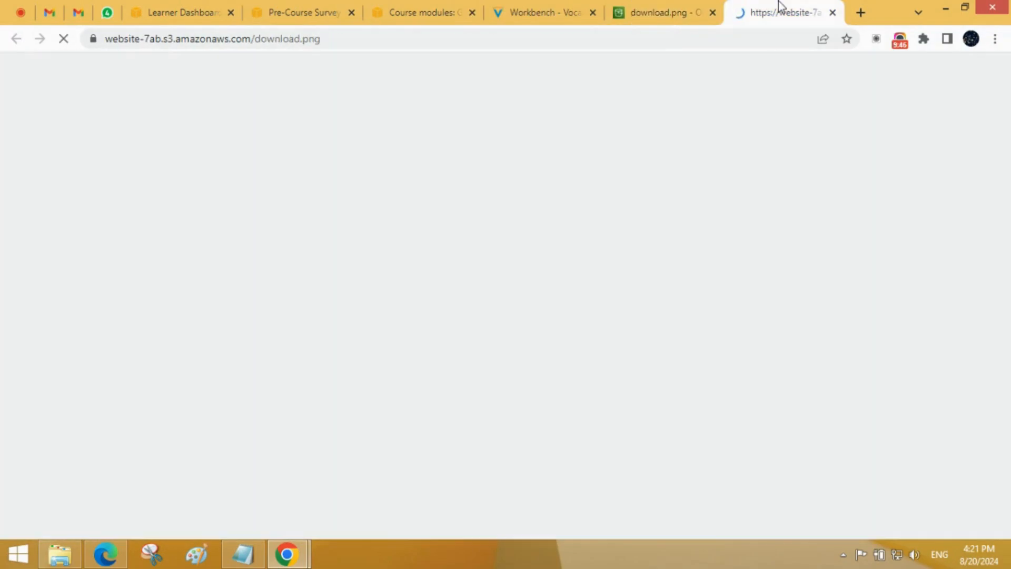
left_click(637, 11)
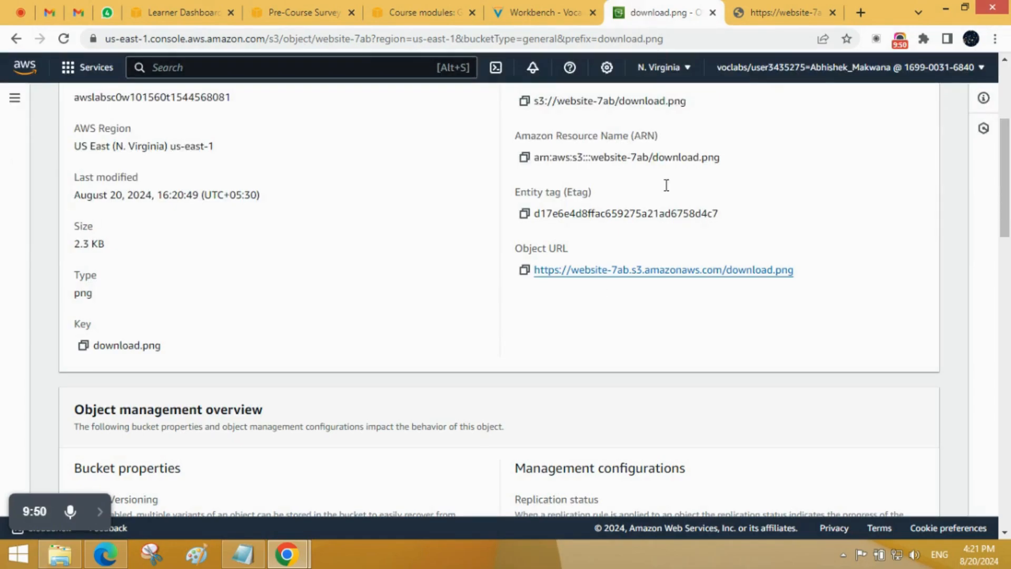
left_click(787, 6)
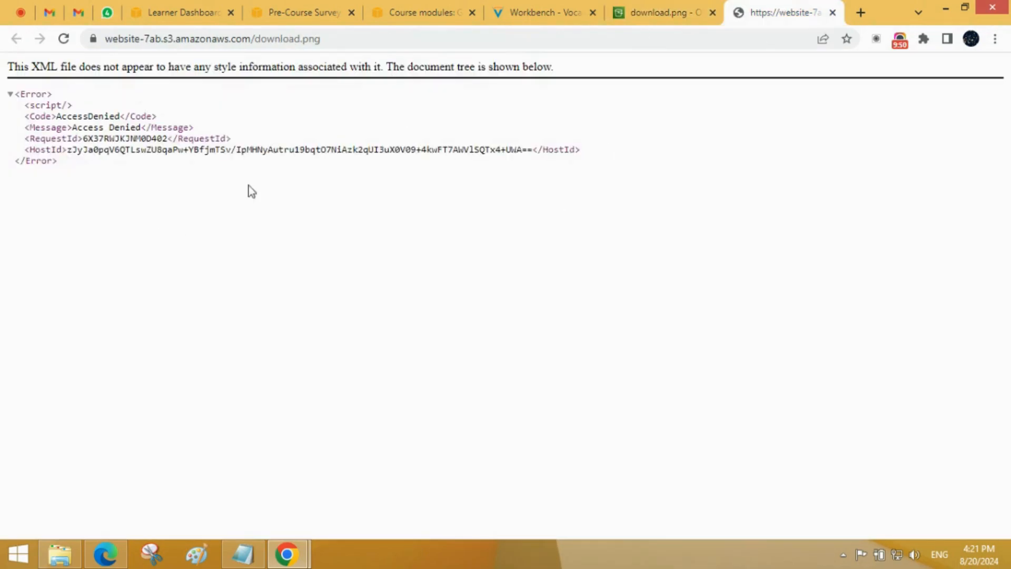
left_click(625, 6)
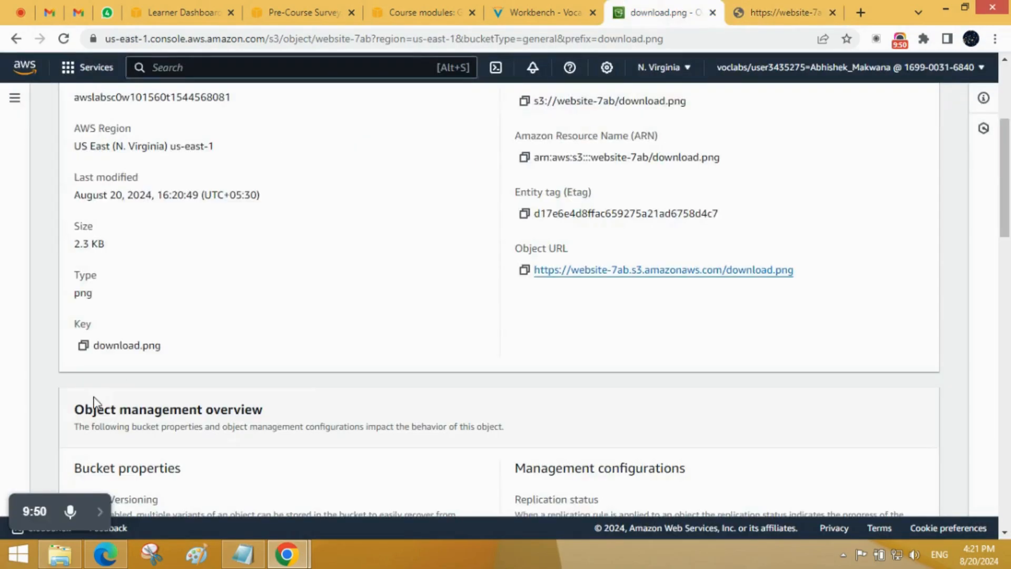
scroll(94, 403, "up", 4)
scroll(99, 360, "down", 2)
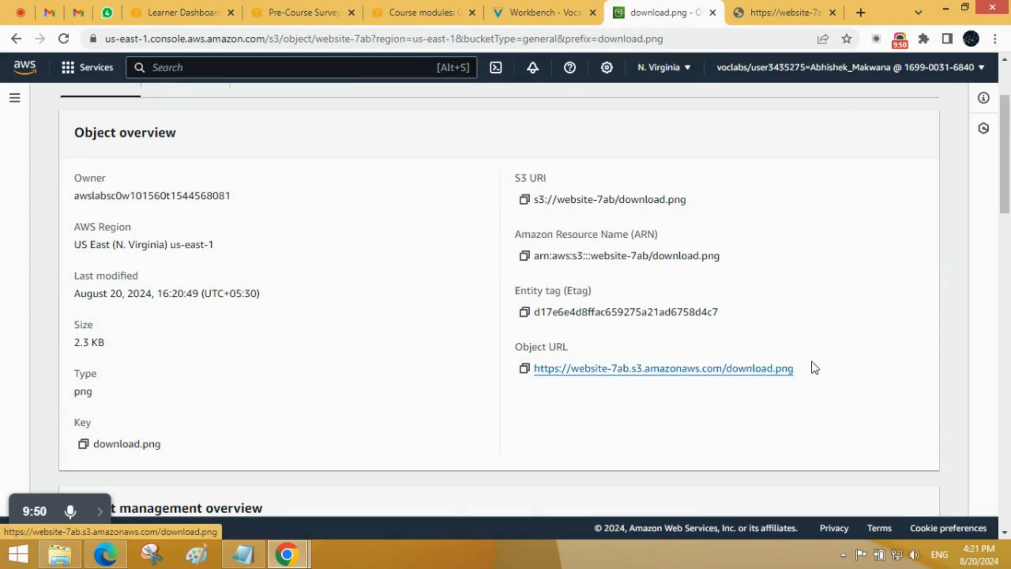
left_click_drag(814, 364, 507, 387)
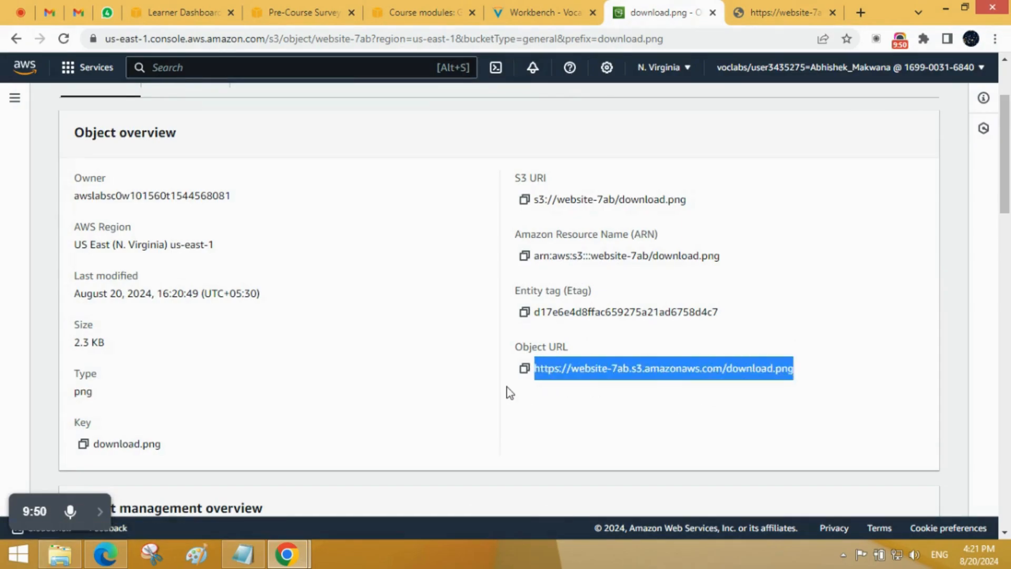
left_click(783, 8)
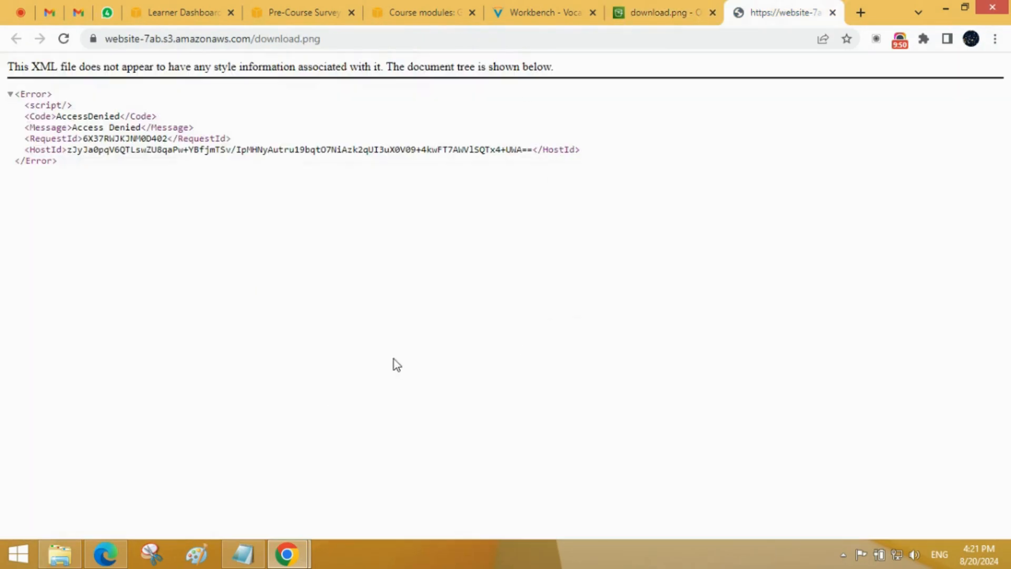
left_click(694, 6)
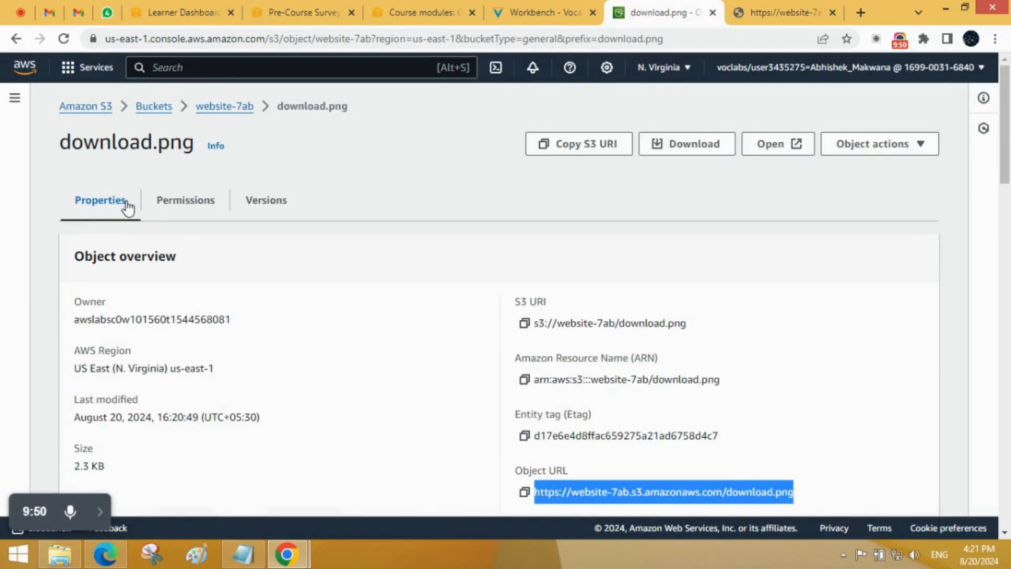
Step: Return through the bucket list to the website-7ab bucket's objects
left_click(146, 106)
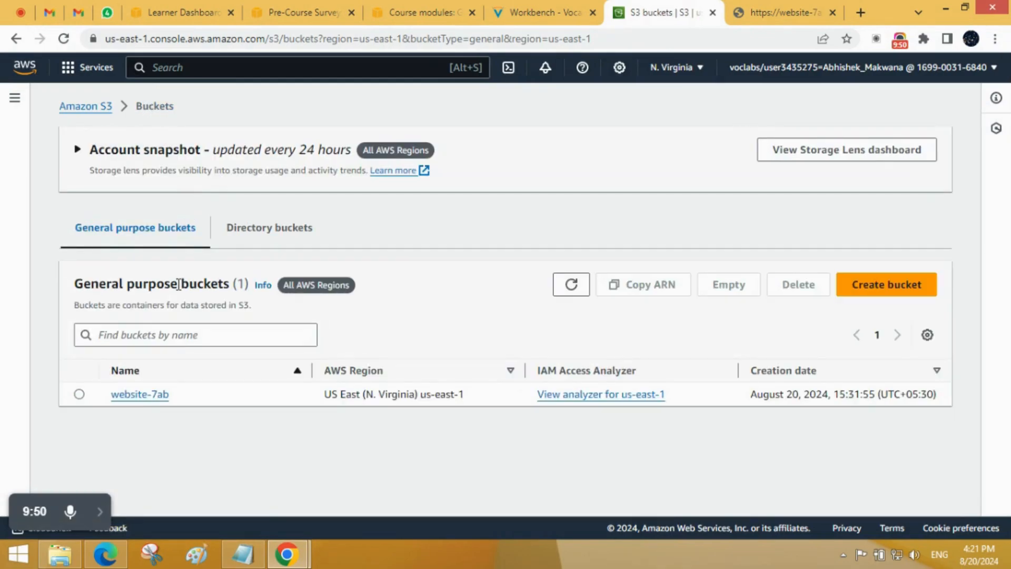
left_click(140, 395)
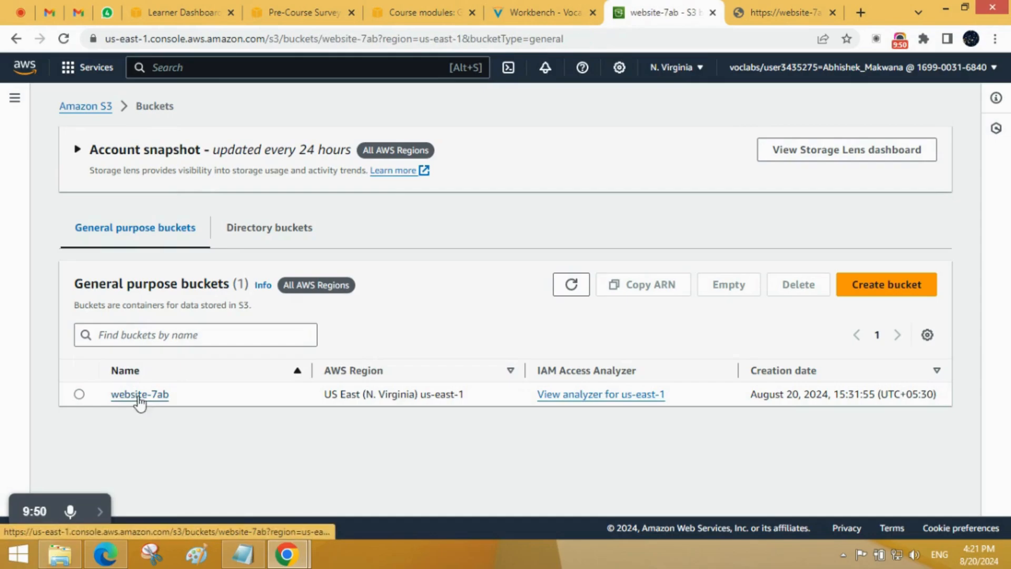
scroll(195, 385, "down", 1)
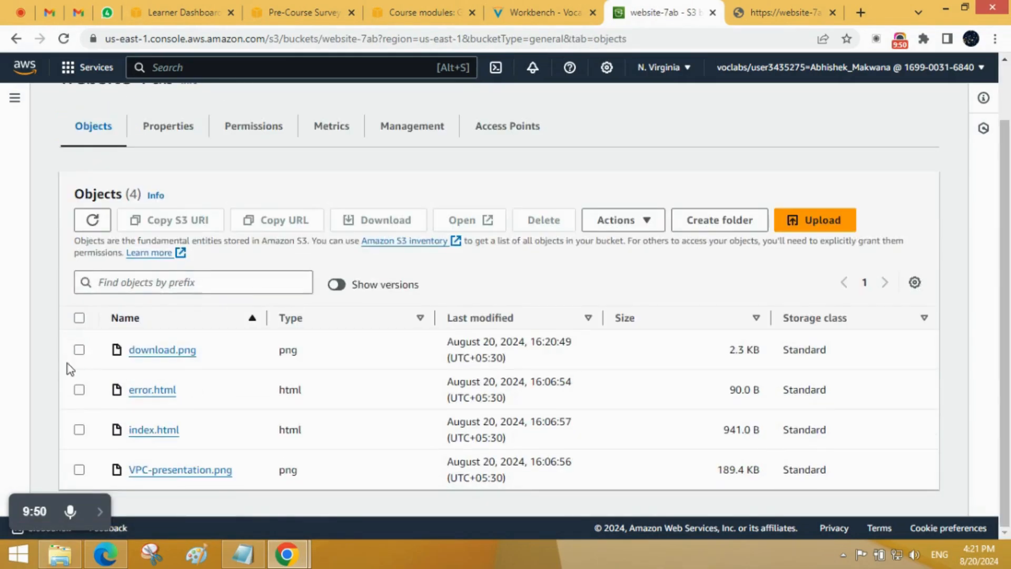
Step: Select download.png and open the action to share it with a presigned URL
left_click(79, 350)
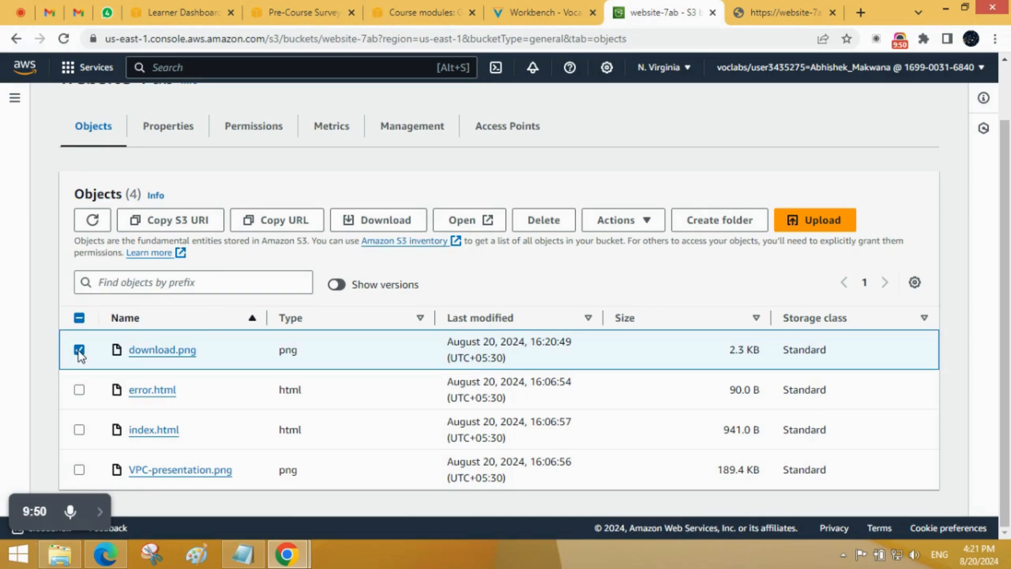
left_click(640, 220)
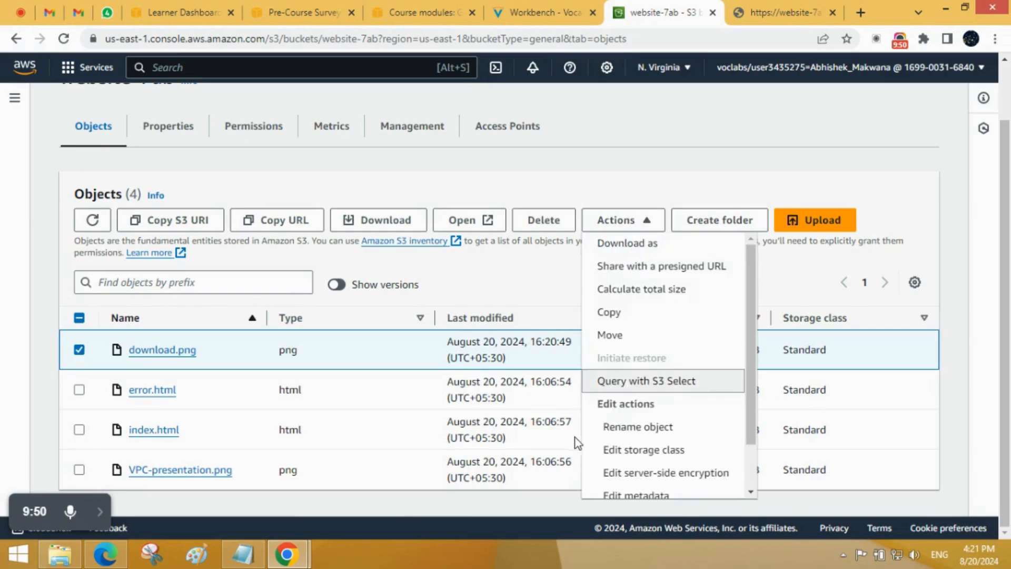
scroll(671, 501, "down", 1)
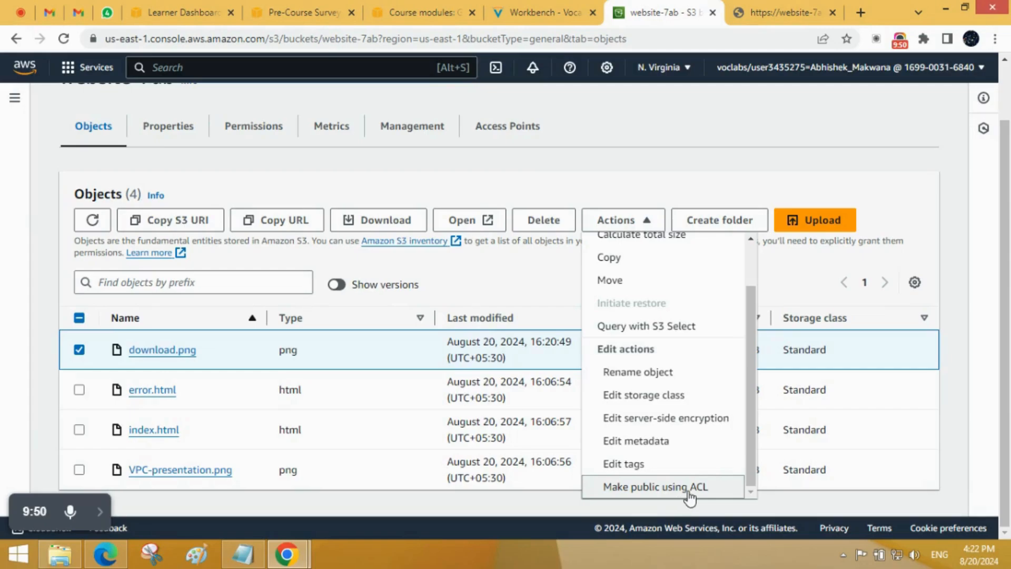
scroll(709, 403, "up", 1)
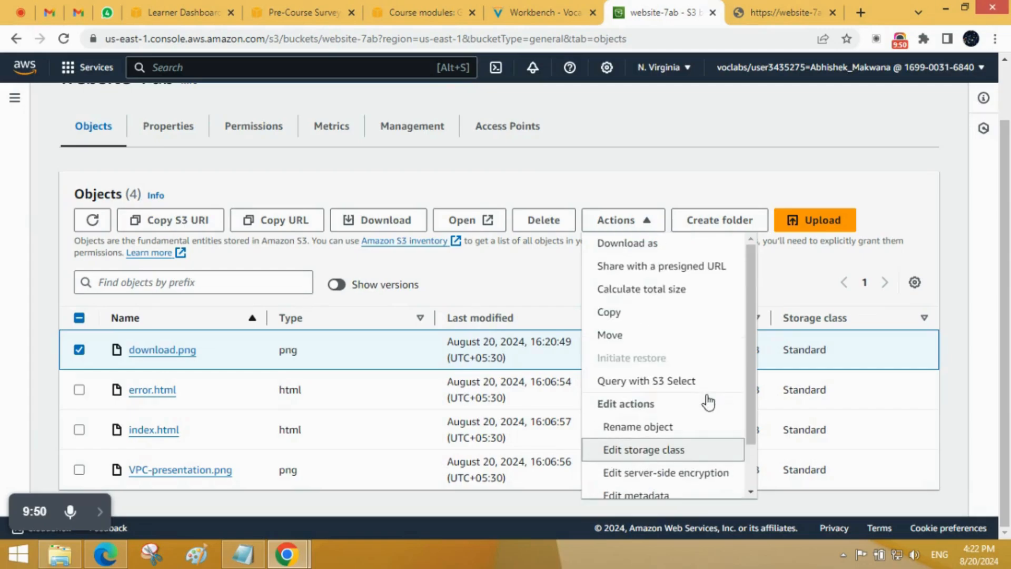
left_click(681, 275)
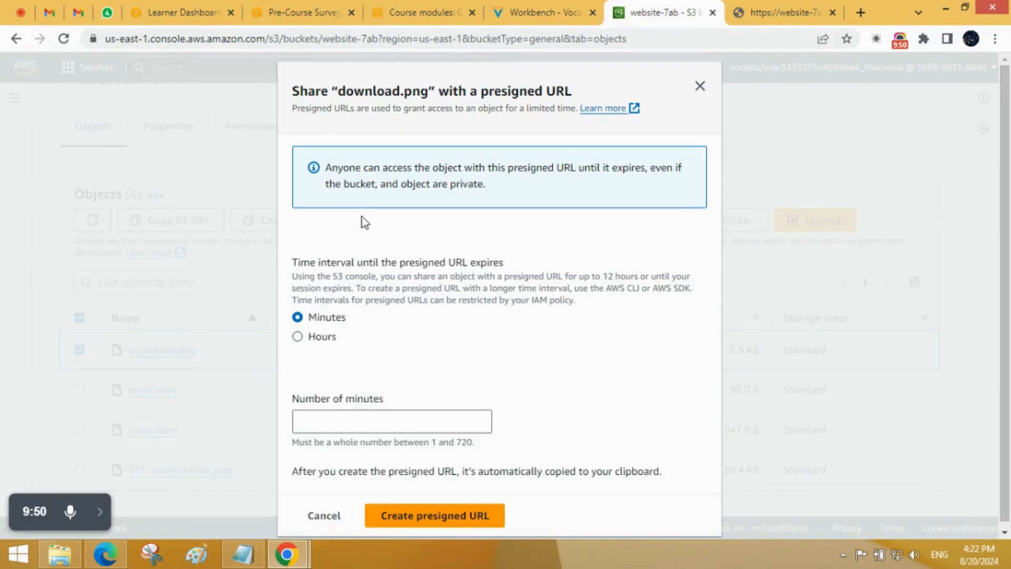
Step: Read the notes on limited access and expiry, and create a presigned URL for download.png that expires after 1 minute
left_click_drag(369, 108, 508, 109)
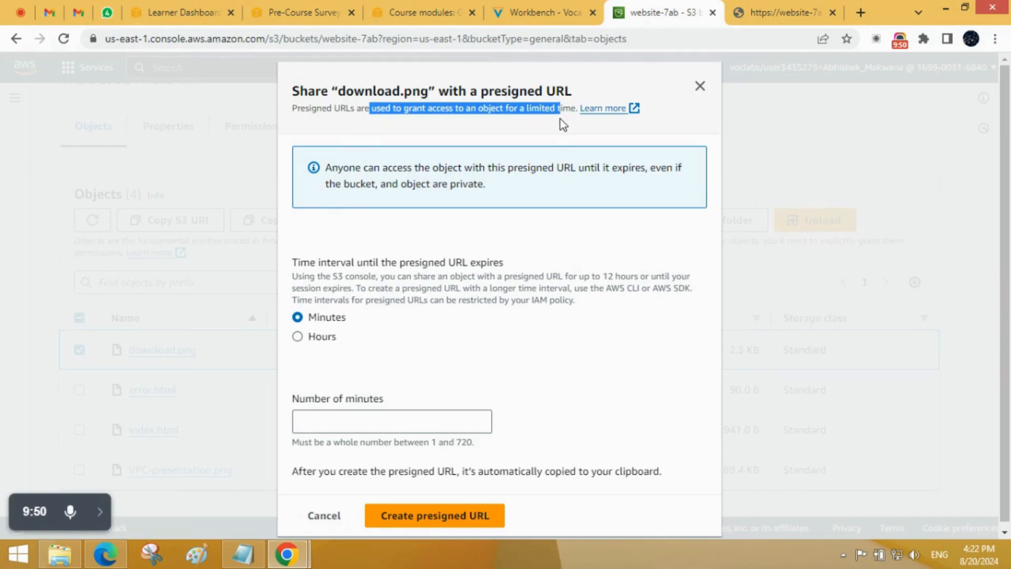
left_click_drag(561, 119, 576, 119)
left_click(580, 125)
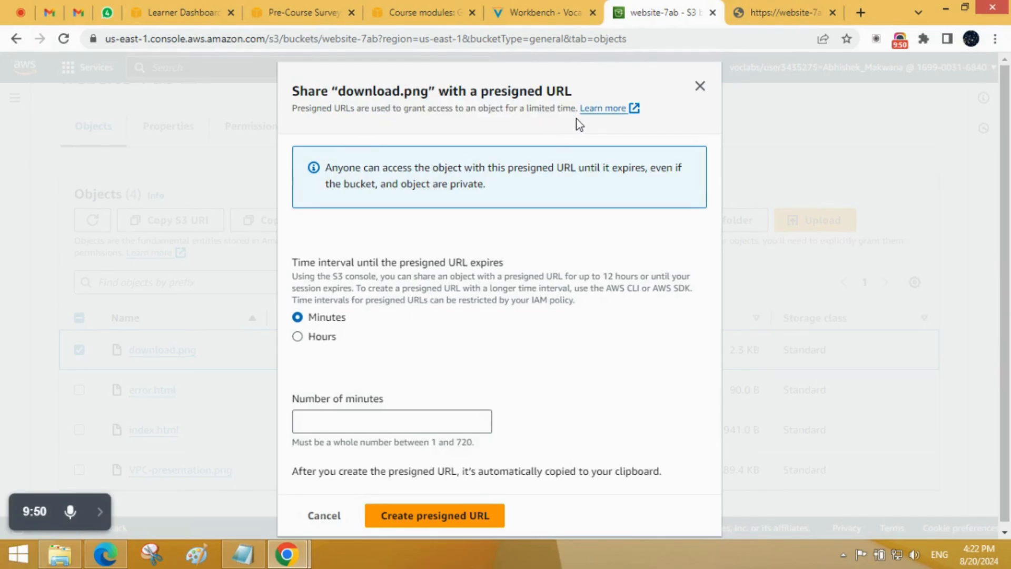
left_click_drag(293, 263, 578, 300)
left_click(579, 327)
left_click(323, 425)
type("1")
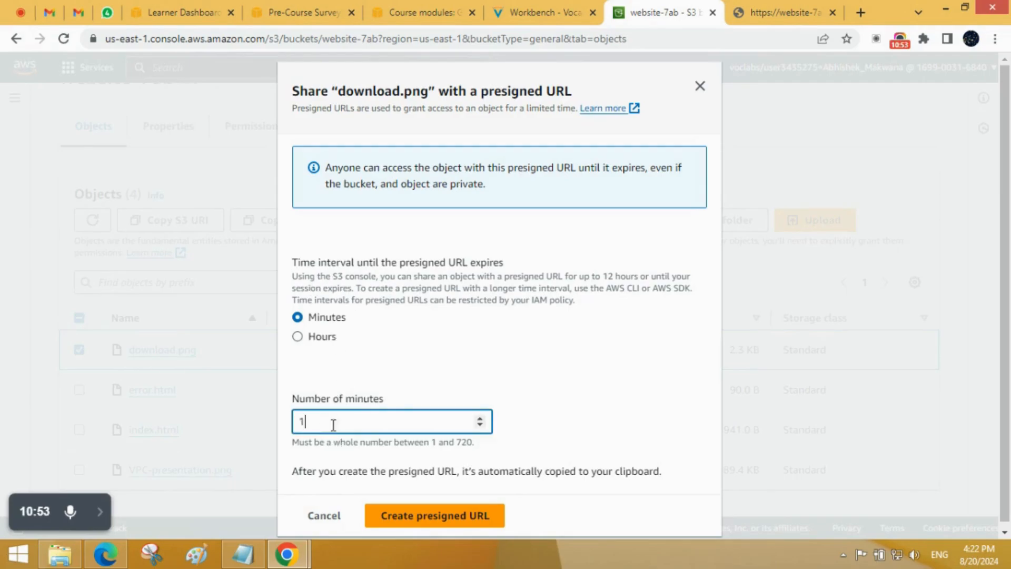
left_click(412, 511)
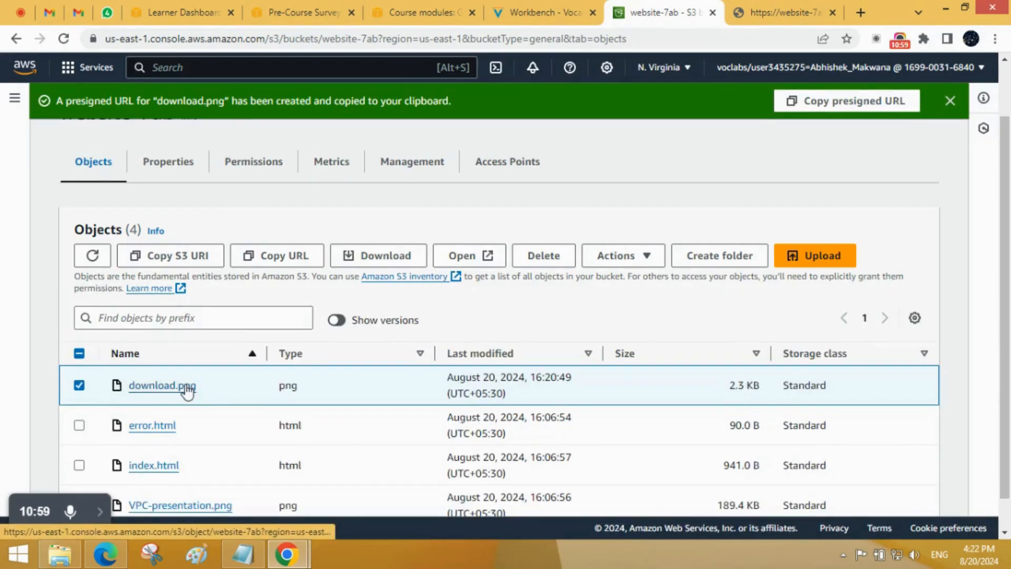
Step: Copy the presigned URL with its security token, load it in a new tab, and close the plain object URL tab
left_click(827, 104)
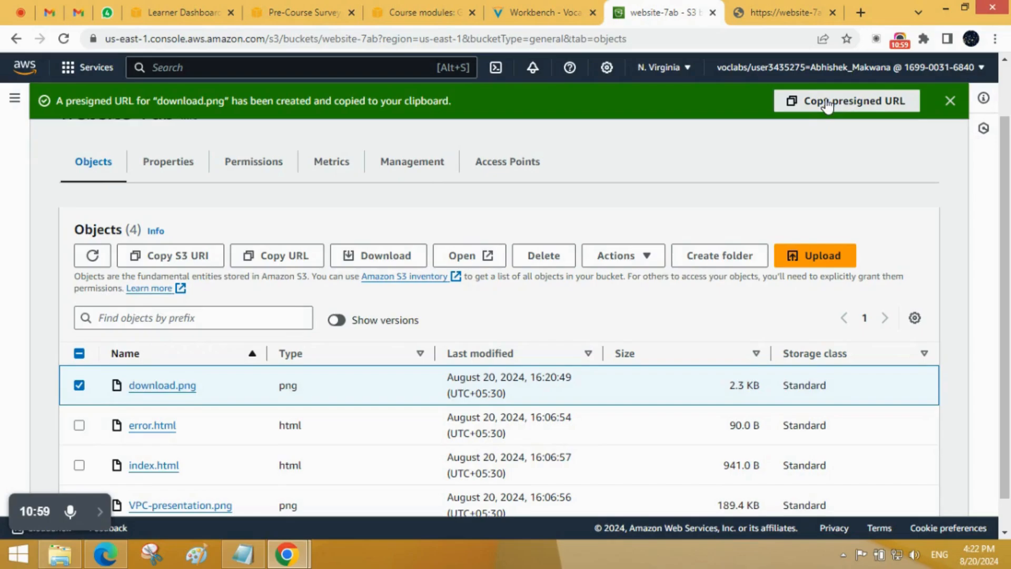
left_click(862, 14)
key("ctrl+v")
key("Return")
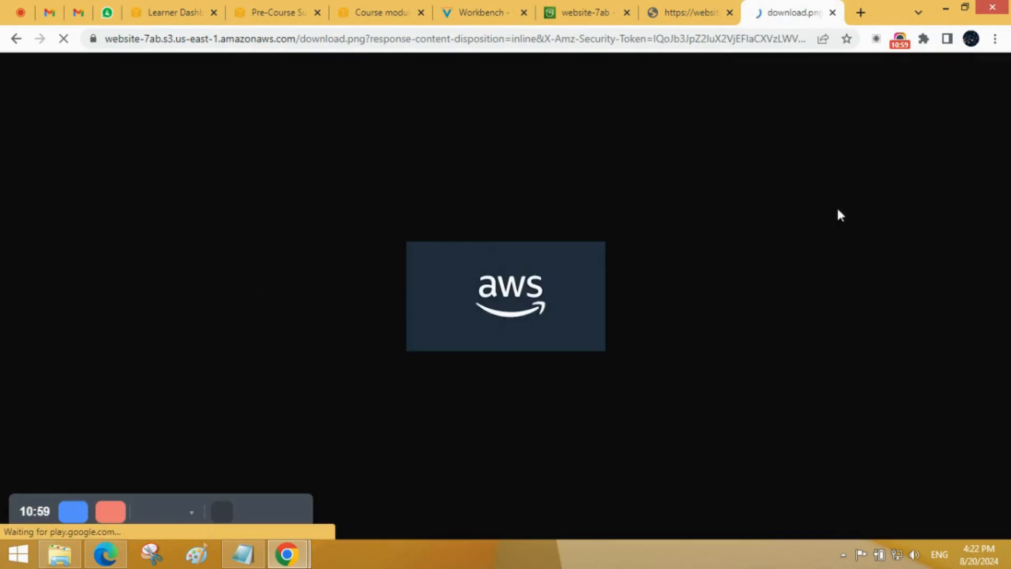
left_click(728, 13)
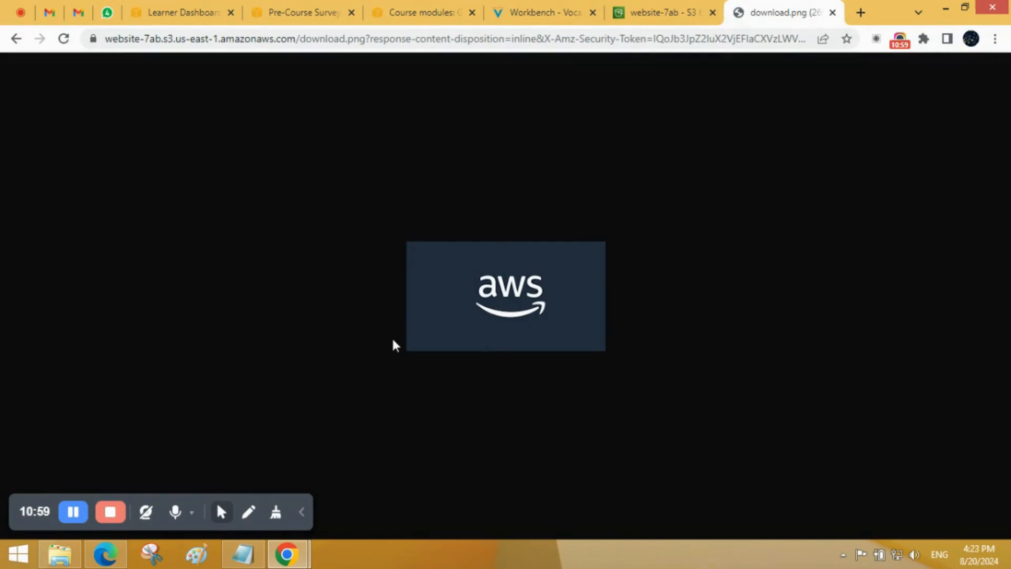
Step: Revisit the website-7ab bucket page, return to the presigned download.png, and reload it repeatedly to test access
left_click(662, 12)
scroll(363, 251, "up", 2)
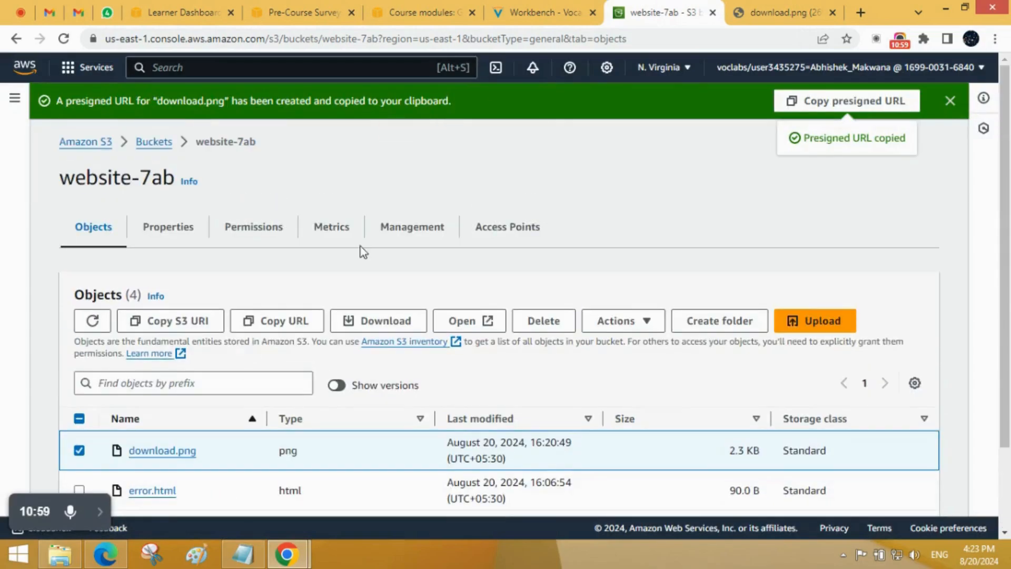
left_click(757, 10)
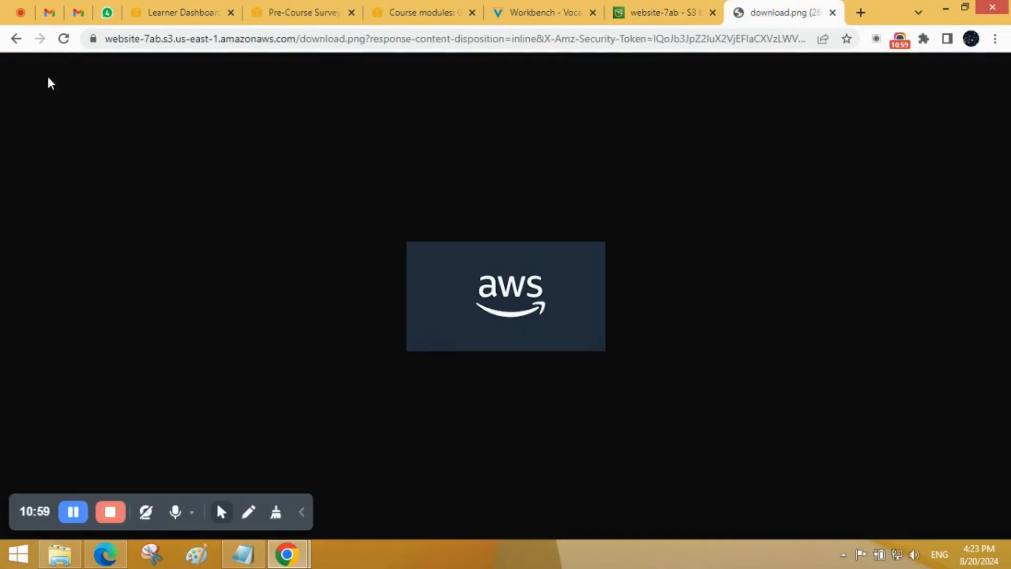
left_click(62, 39)
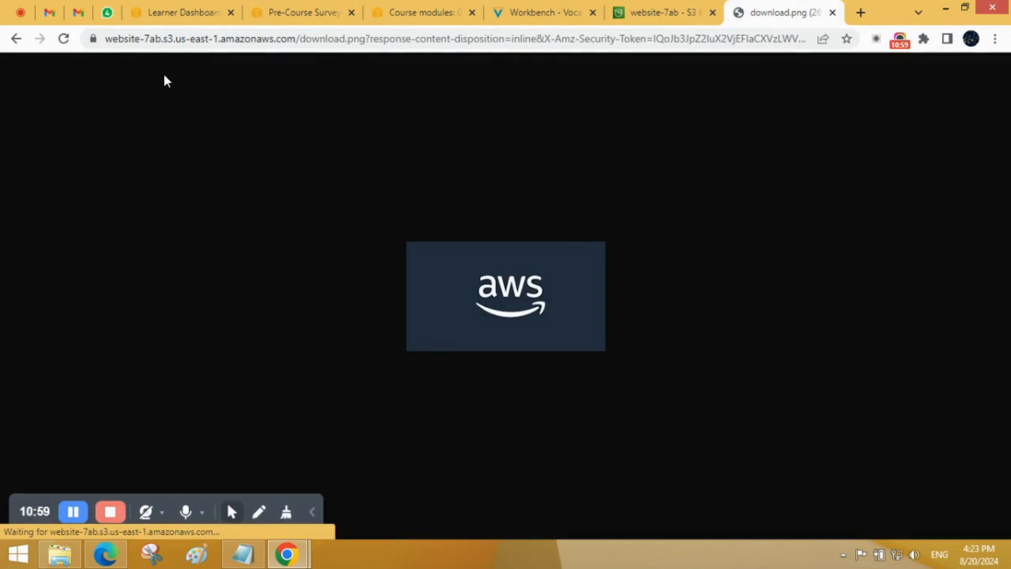
left_click(63, 39)
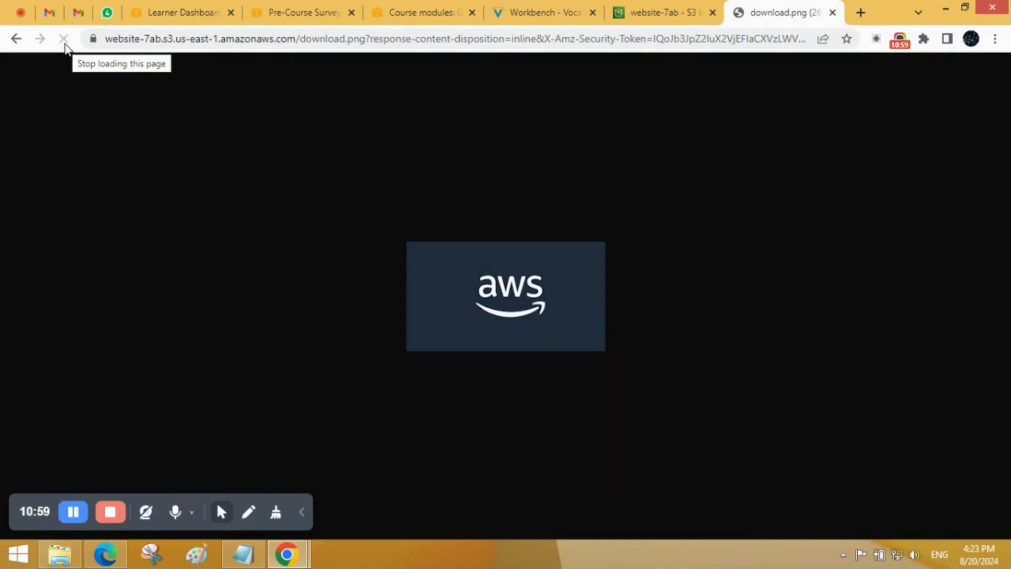
left_click(64, 46)
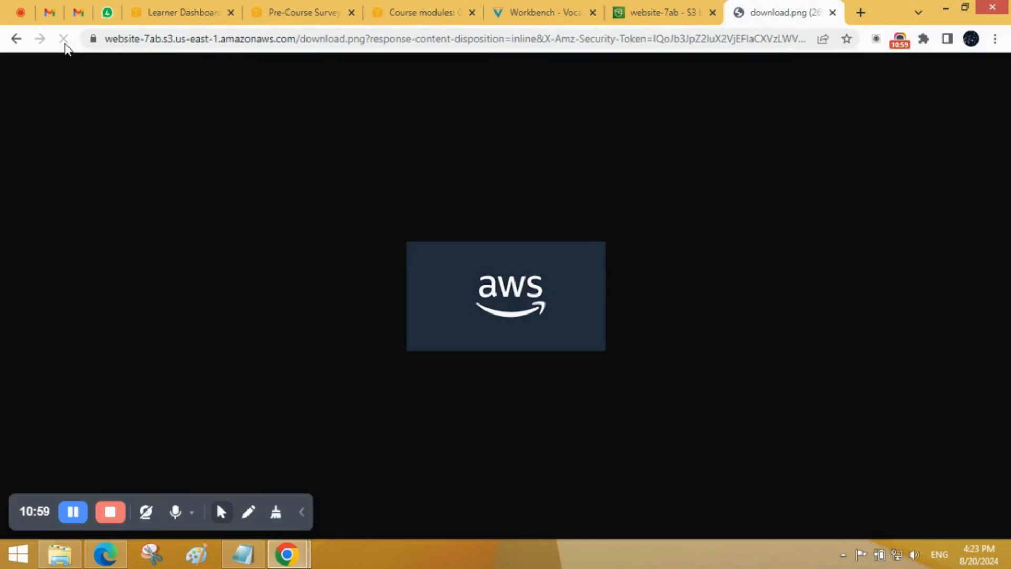
left_click(65, 45)
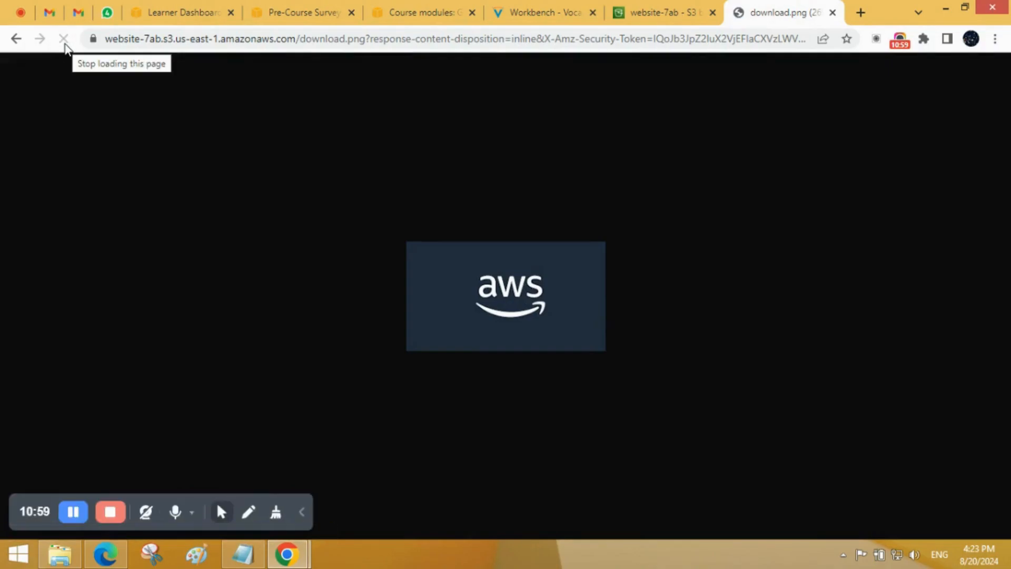
Step: Go back to the bucket page, return to the presigned download.png, and reload it to test the 1-minute expiry
left_click(651, 10)
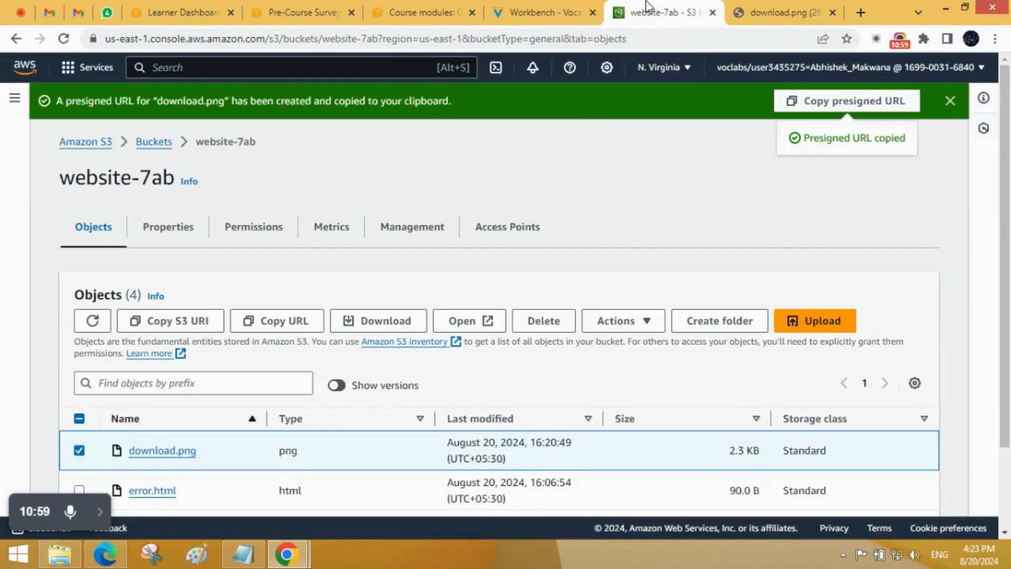
left_click(100, 518)
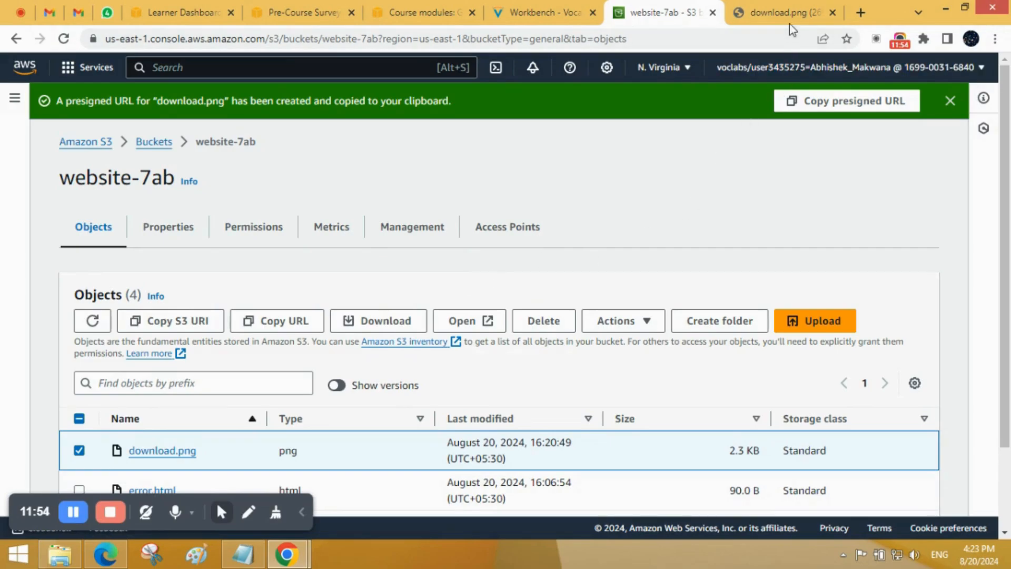
left_click(787, 11)
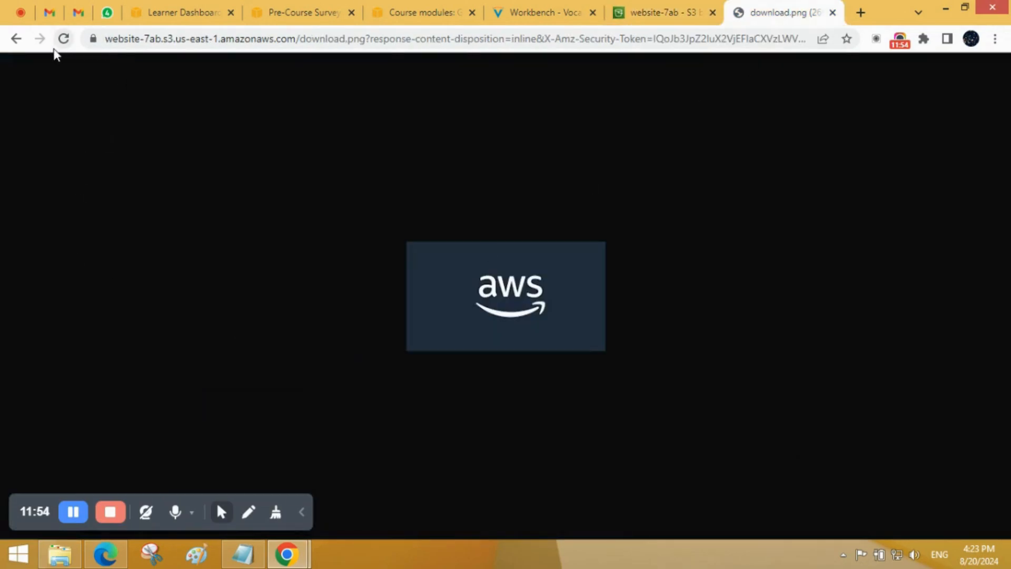
left_click(64, 39)
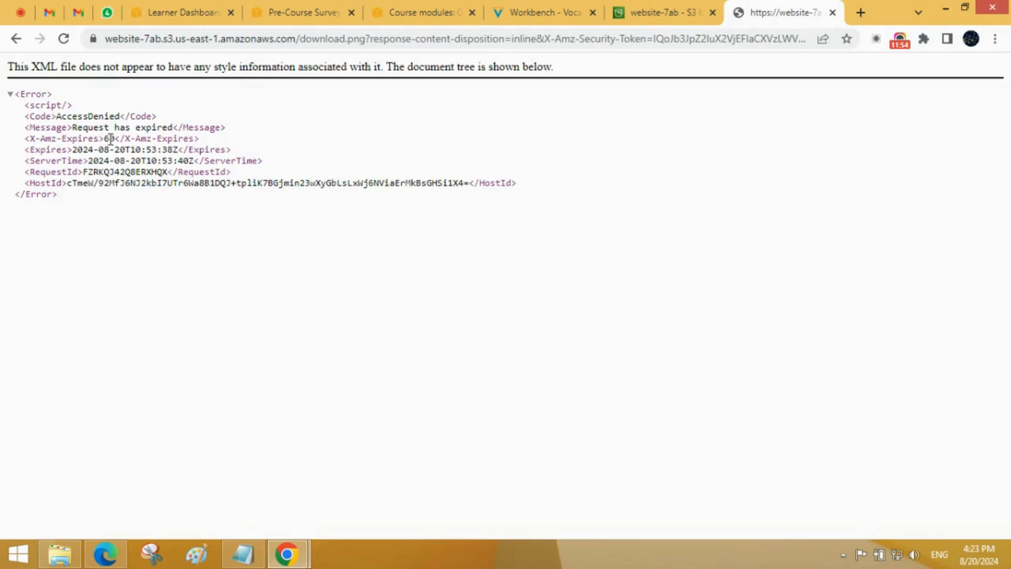
Step: Examine the expiry duration and the expiry and server times in the presigned URL's error response
left_click_drag(107, 139, 116, 141)
left_click_drag(225, 170, 27, 147)
left_click(122, 289)
Step: Return to the website-7ab bucket page, dismiss the presigned URL notification, and look over the actions available for download.png
left_click(679, 11)
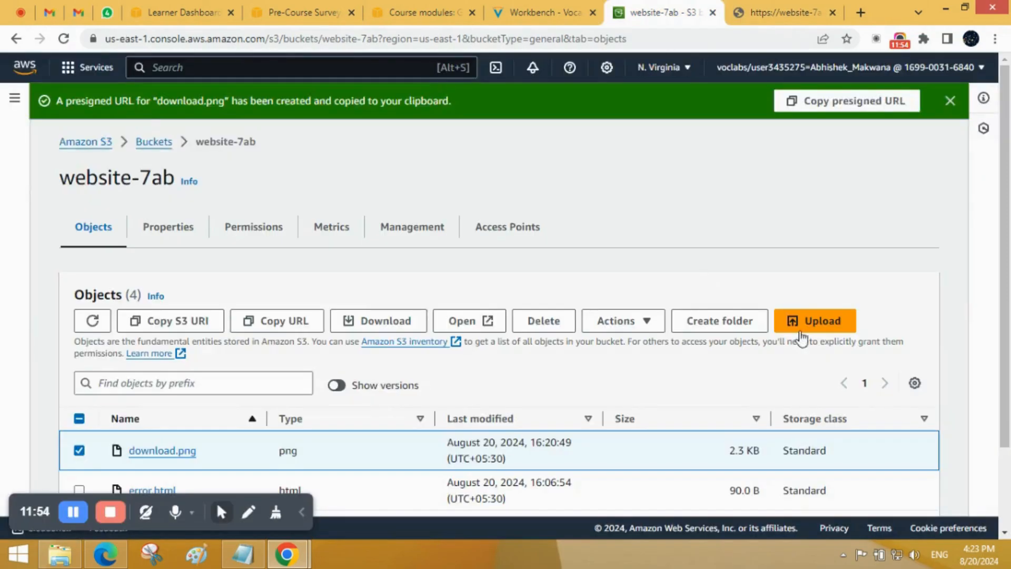
left_click(951, 101)
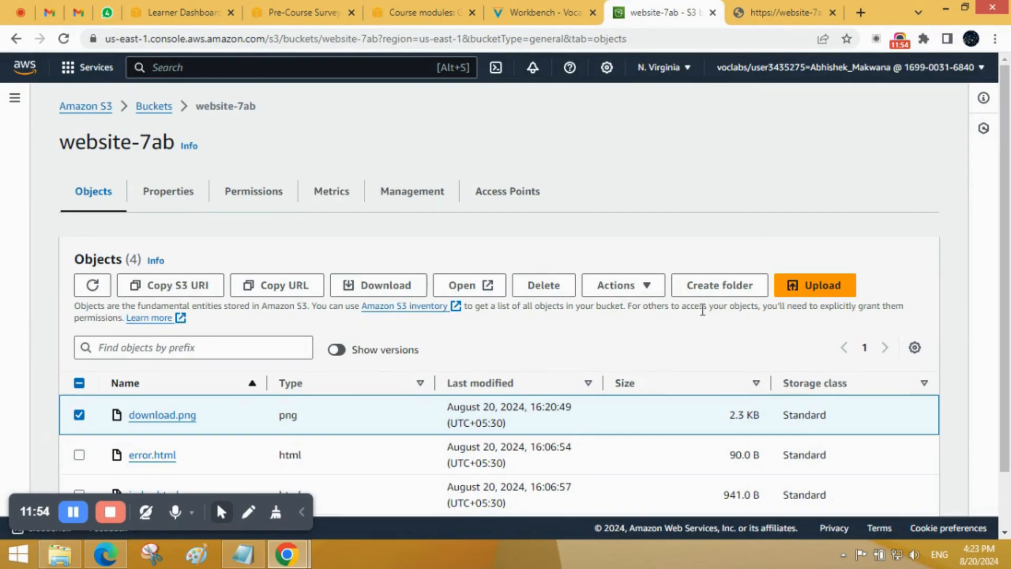
left_click(663, 289)
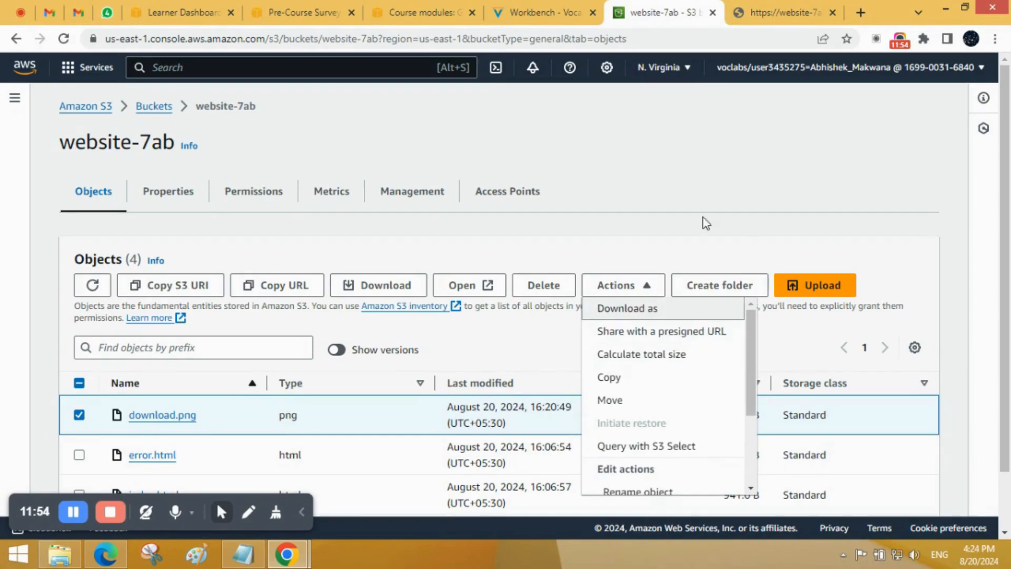
left_click(720, 140)
left_click(69, 521)
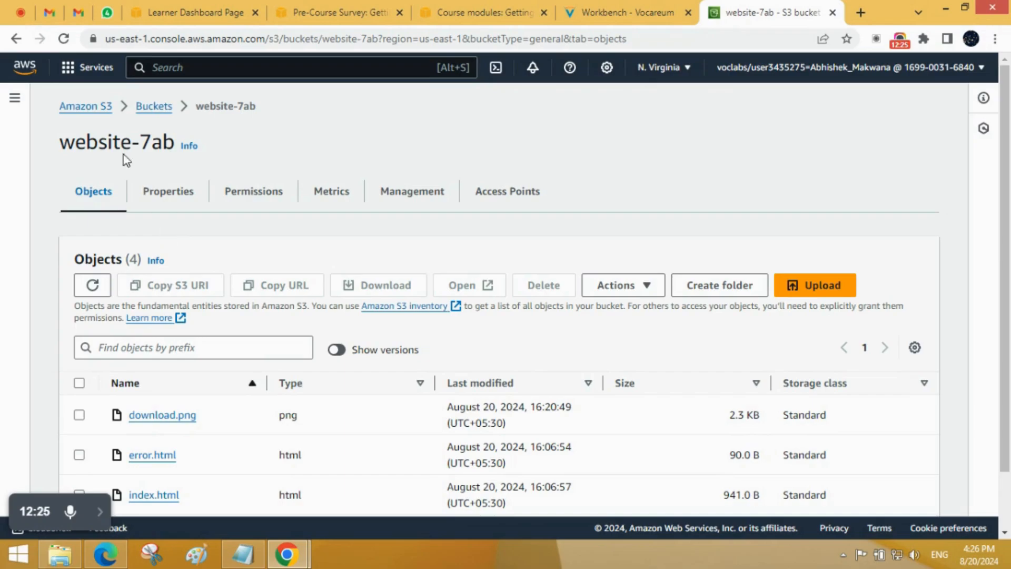
Step: Open the permissions of the website-7ab bucket and examine its Block public access and Bucket policy sections
left_click_drag(51, 150, 178, 145)
left_click(352, 101)
scroll(249, 333, "down", 2)
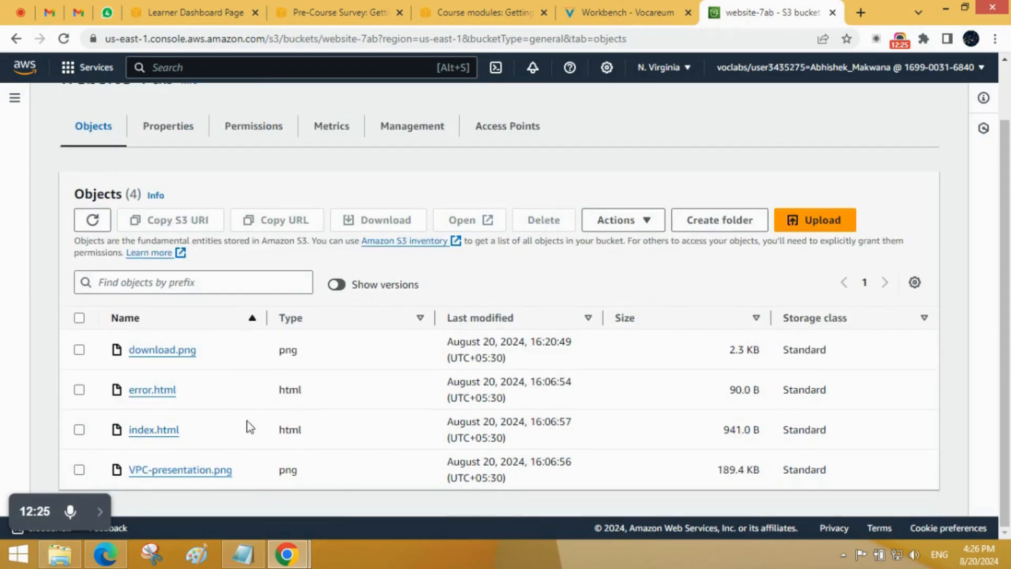
left_click(260, 131)
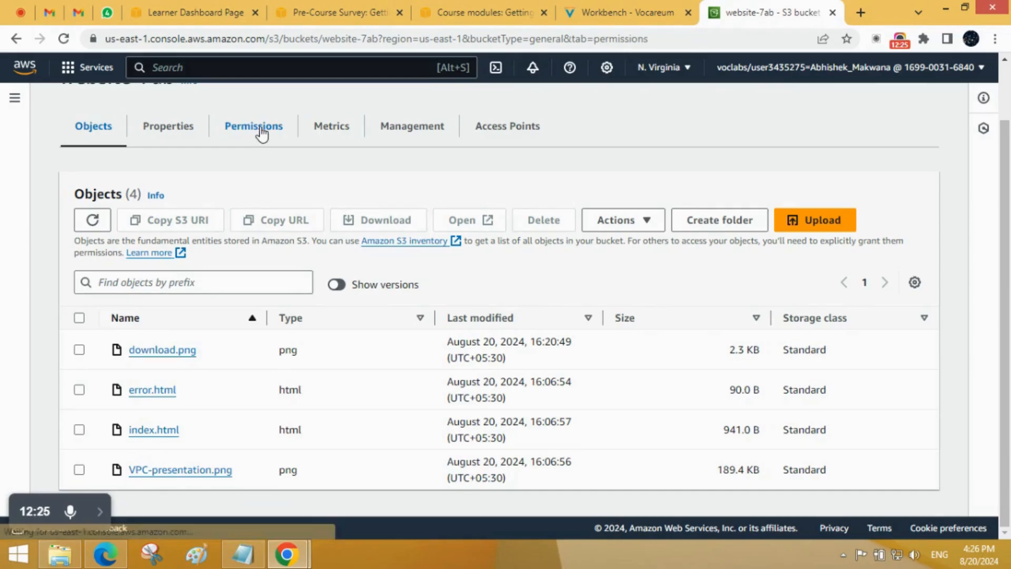
scroll(247, 303, "down", 10)
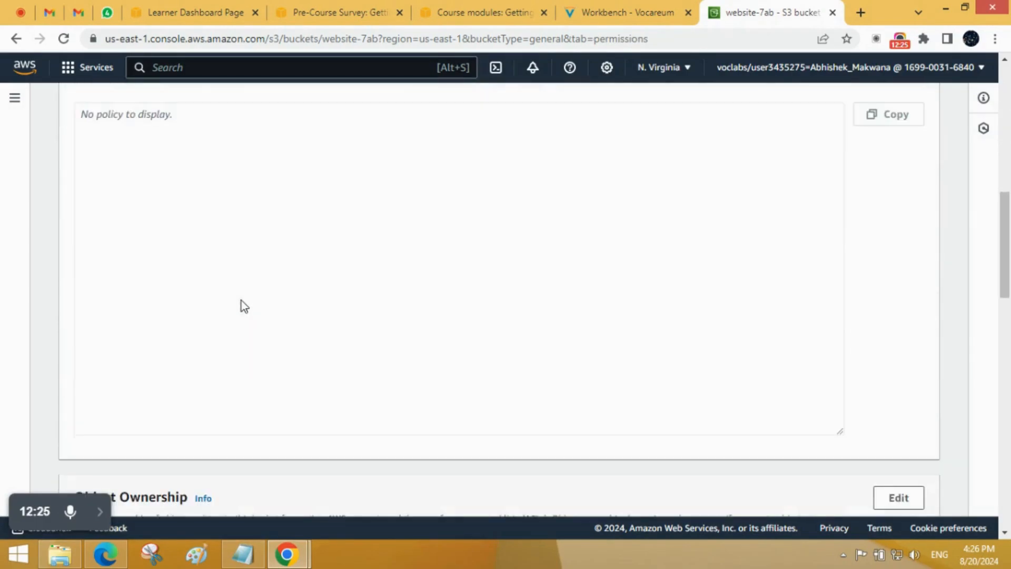
scroll(242, 303, "up", 3)
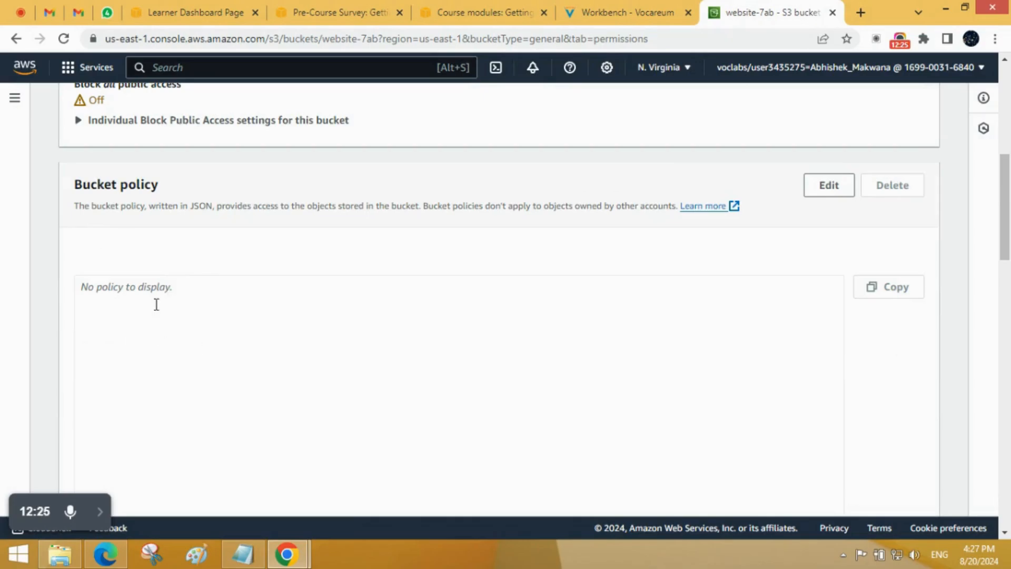
scroll(131, 303, "up", 8)
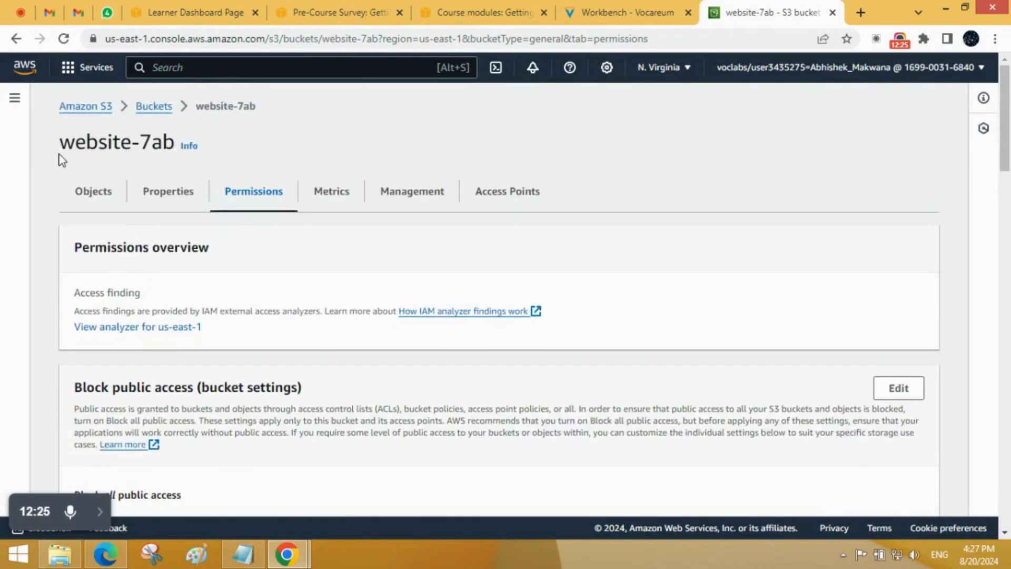
scroll(214, 257, "down", 6)
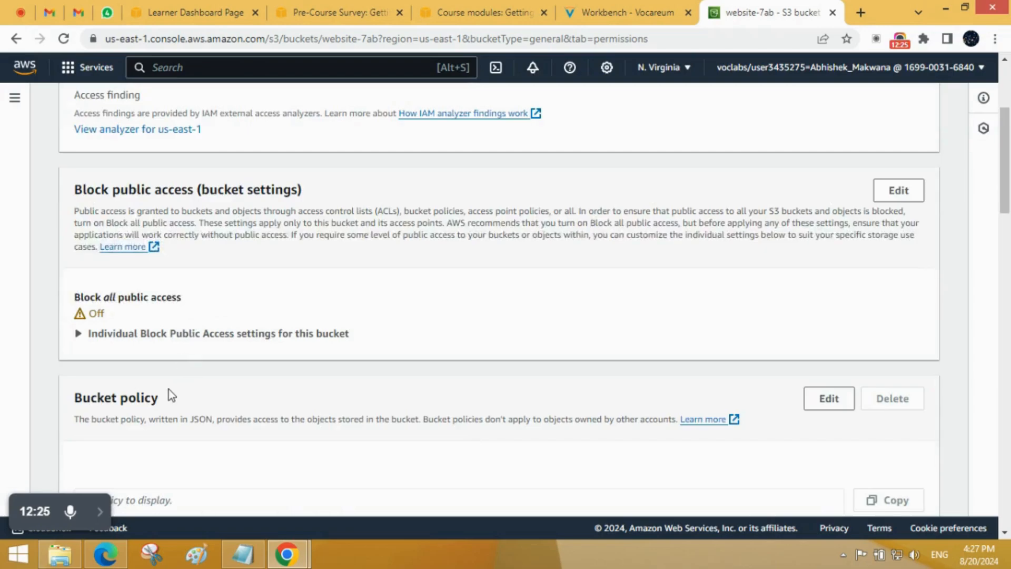
left_click_drag(167, 274, 74, 274)
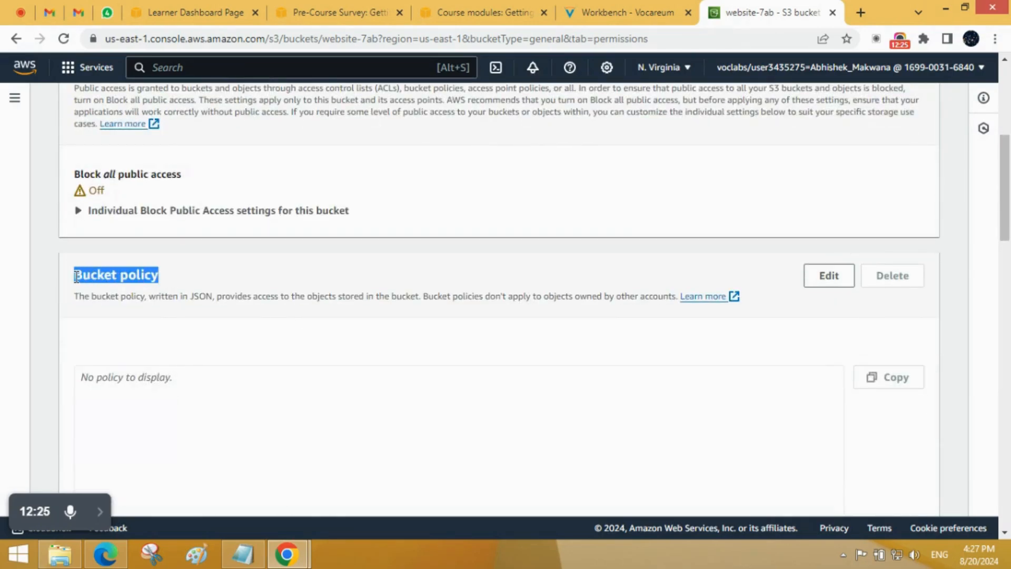
left_click(222, 386)
scroll(222, 386, "down", 3)
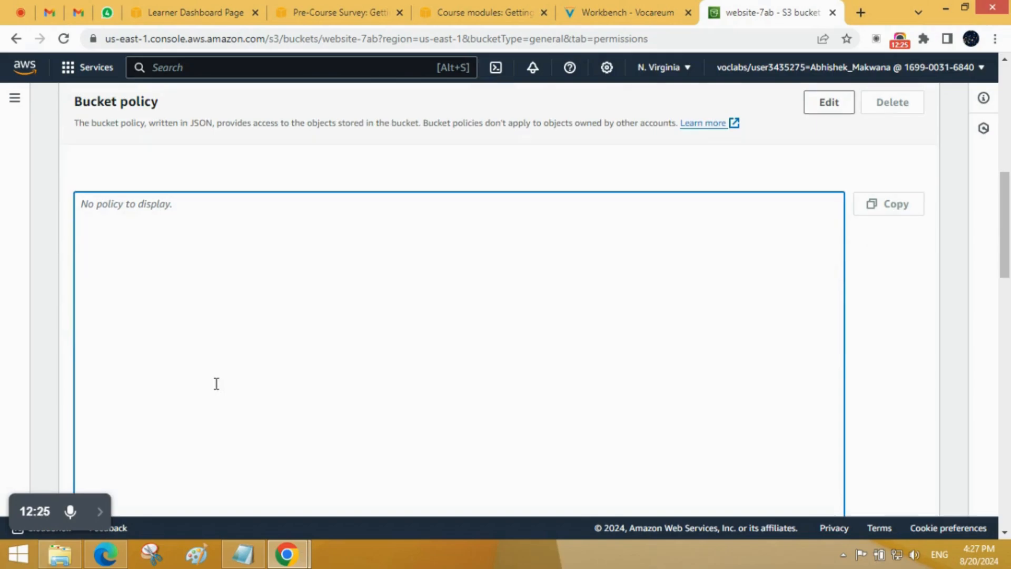
Step: Copy the complete MyBucketPolicy JSON from Notepad and paste it into the policy editor of the website-7ab bucket
left_click(243, 561)
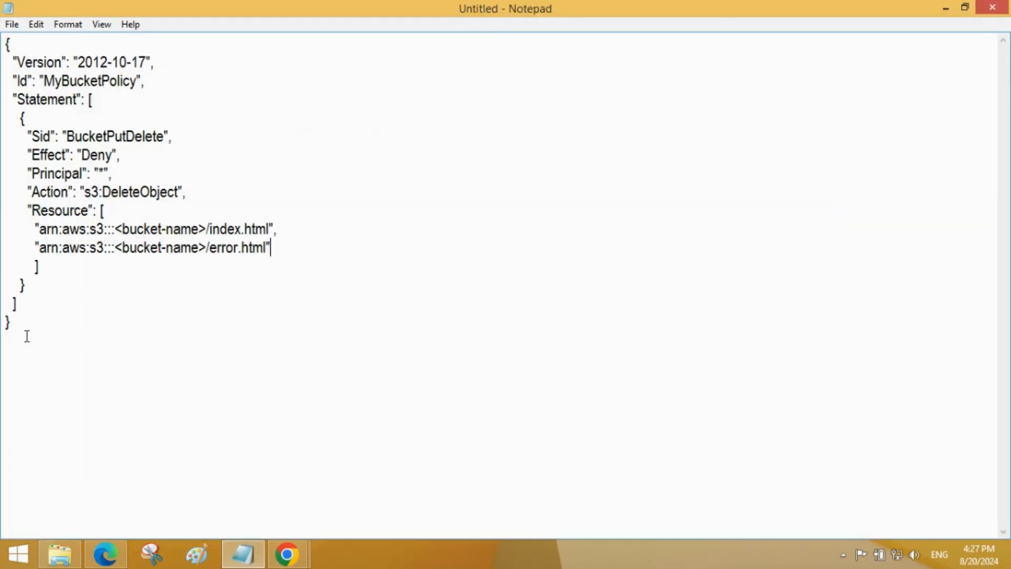
left_click_drag(27, 323, 3, 46)
key("ctrl+c")
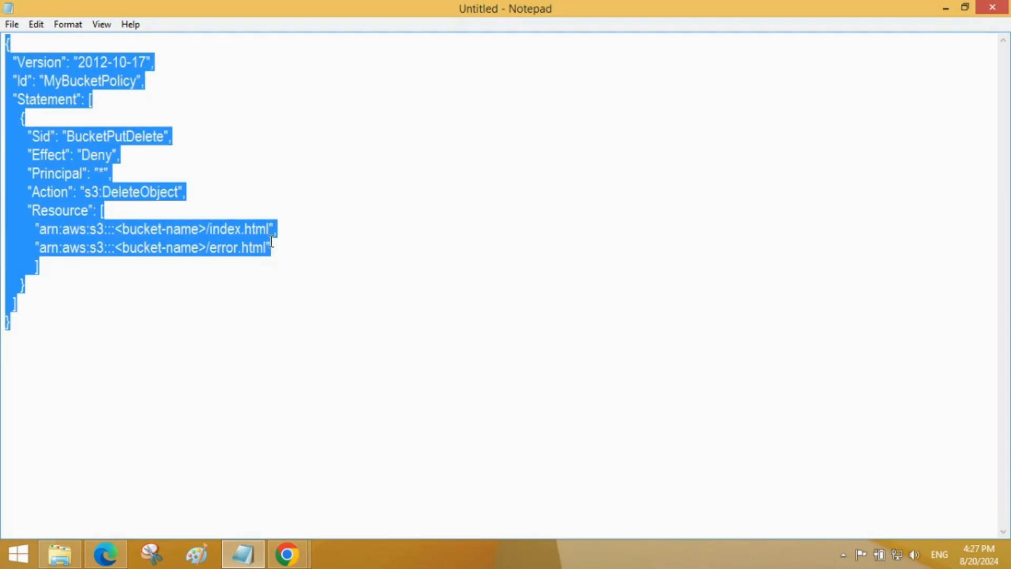
left_click(944, 7)
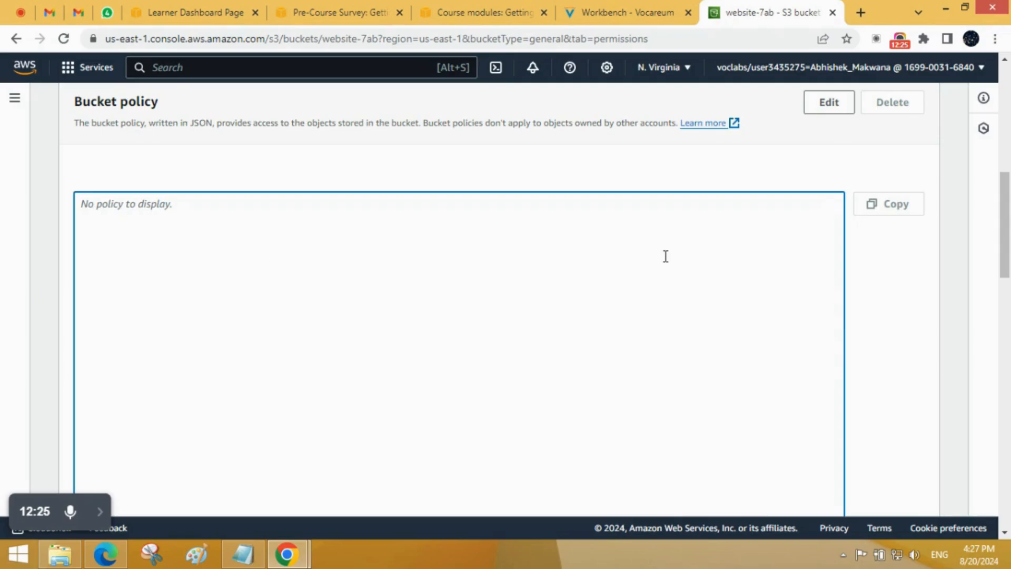
scroll(666, 257, "up", 3)
left_click(842, 285)
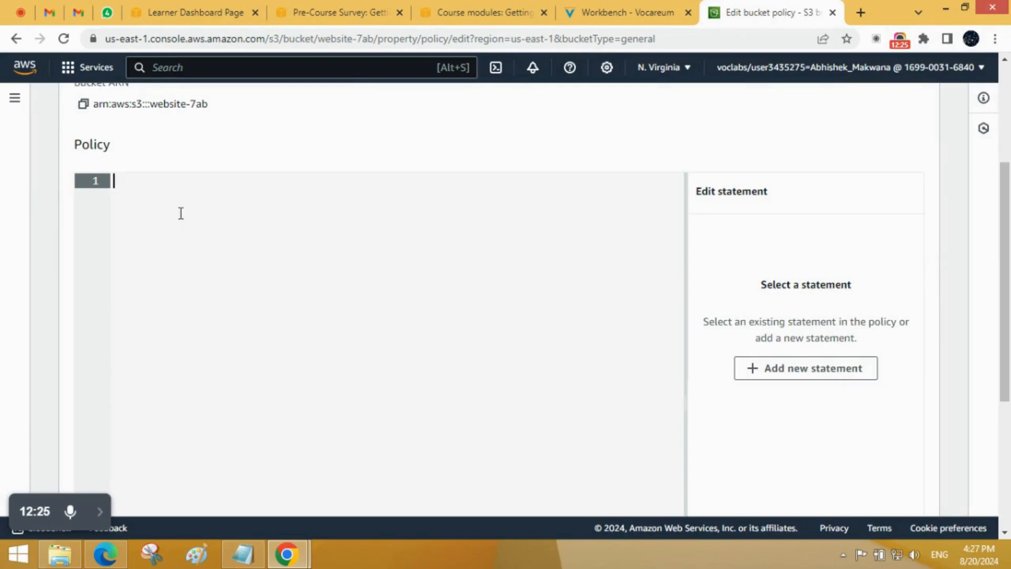
key("ctrl+v")
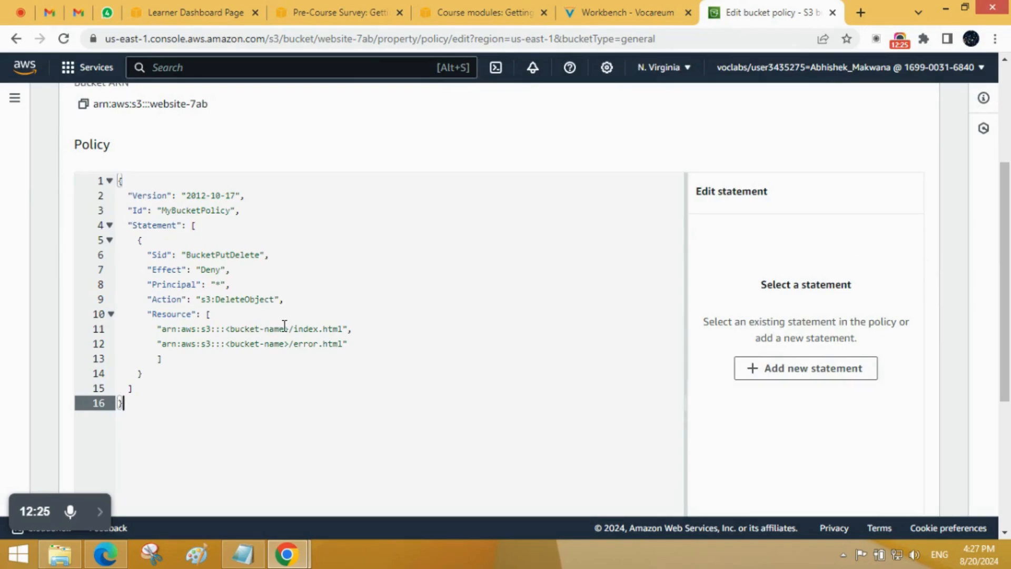
Step: Copy the bucket name from the bucket ARN and replace bucket-name with website-7ab in the index.html and error.html resource ARNs
scroll(284, 323, "up", 3)
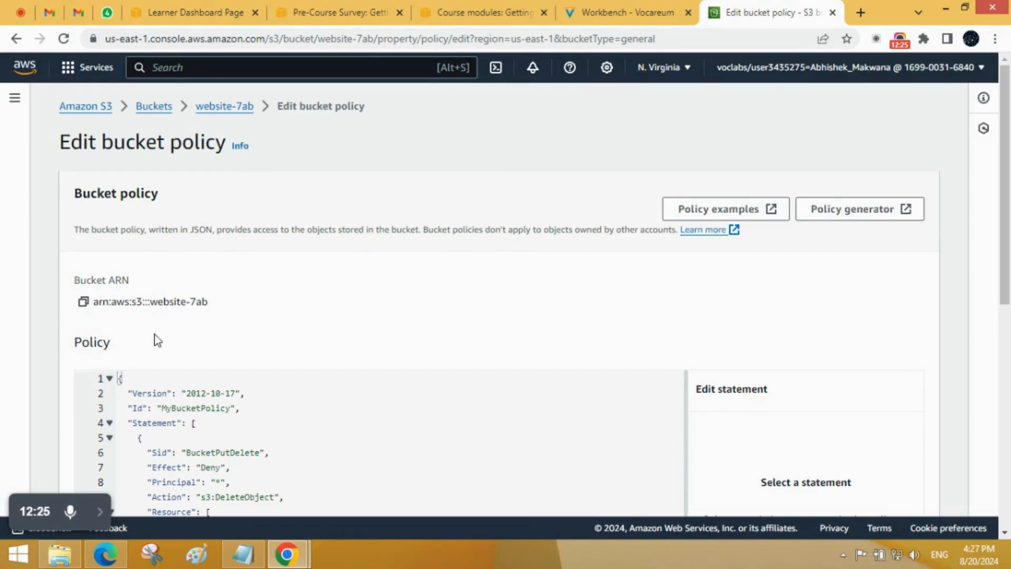
left_click_drag(189, 303, 152, 304)
key("ctrl+c")
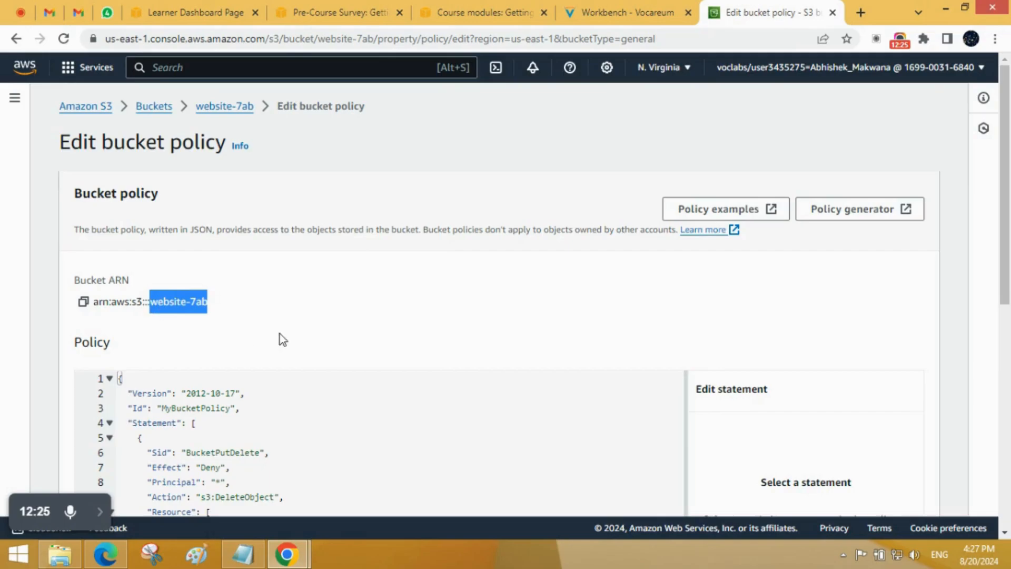
scroll(283, 339, "down", 3)
left_click_drag(285, 381, 233, 382)
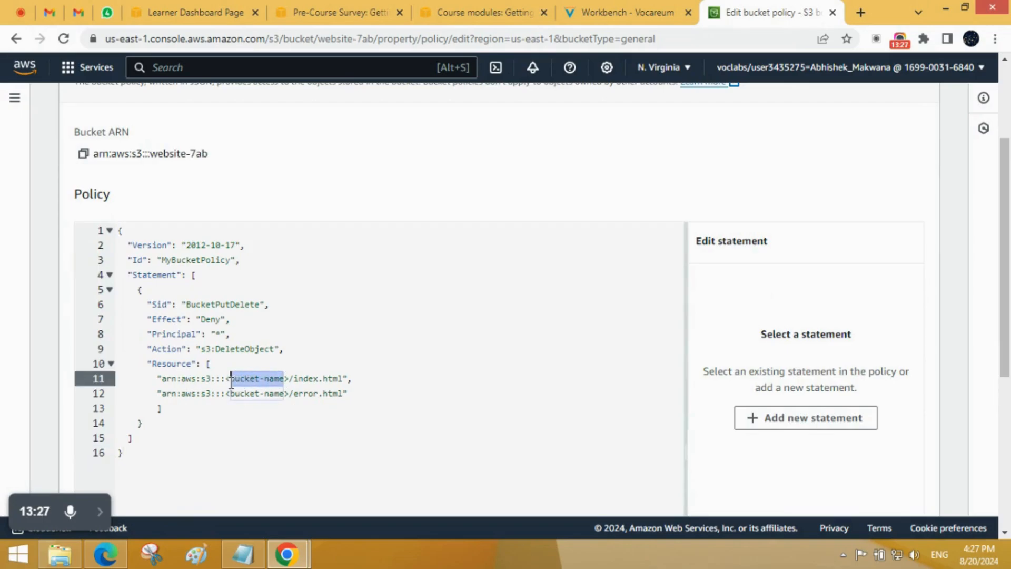
key("ctrl+v")
left_click_drag(284, 394, 236, 395)
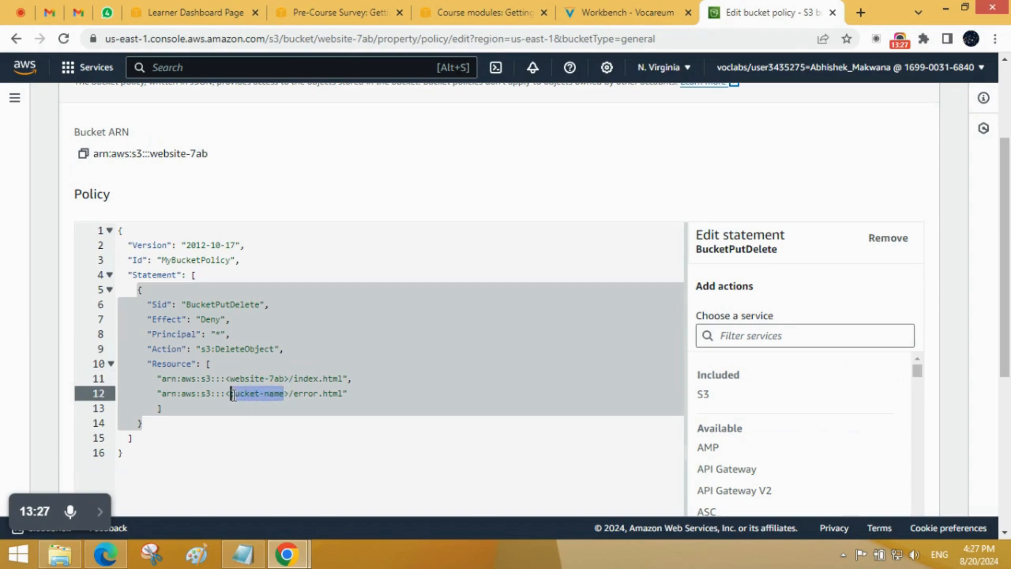
key("ctrl+v")
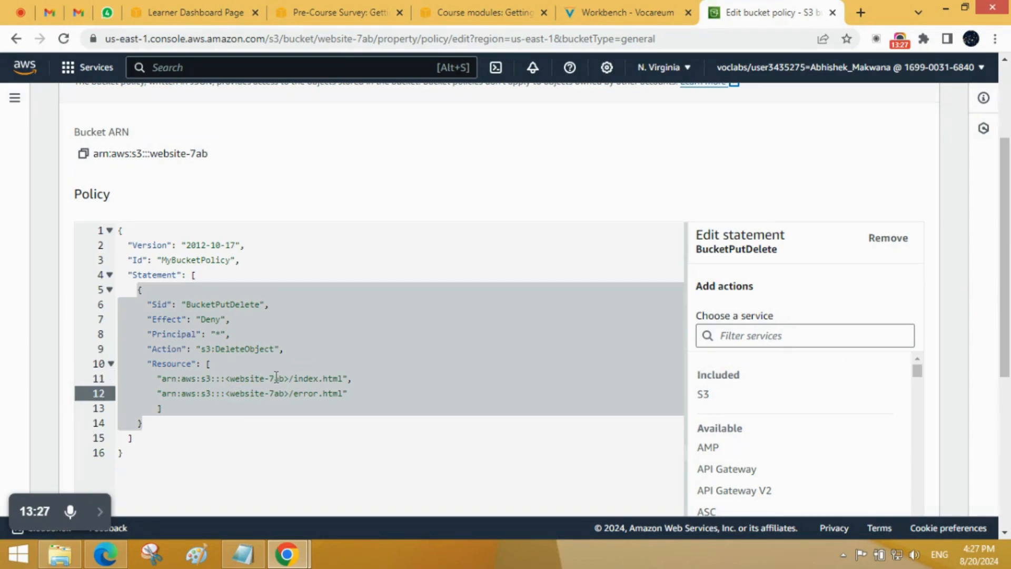
left_click(100, 511)
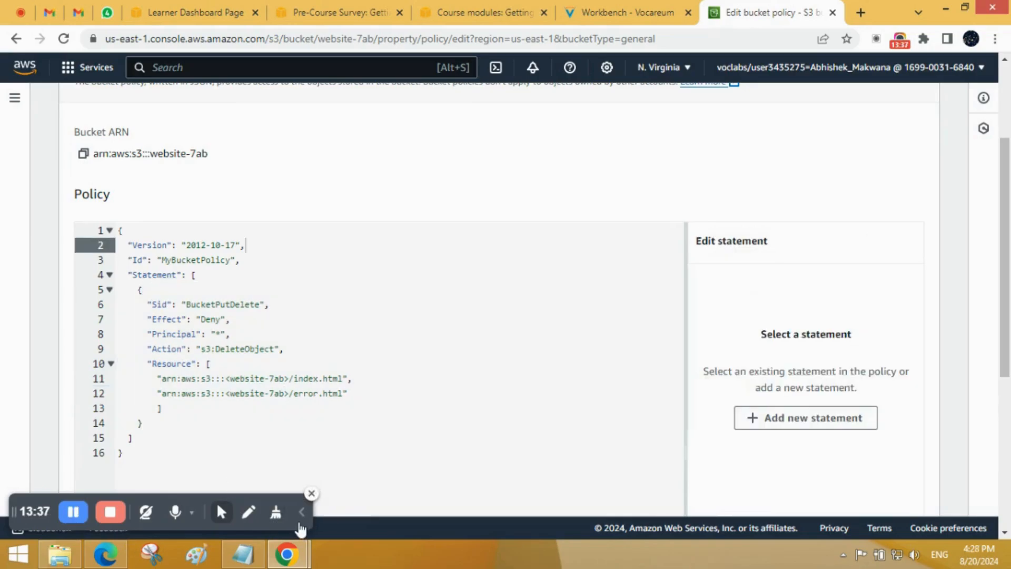
left_click(299, 524)
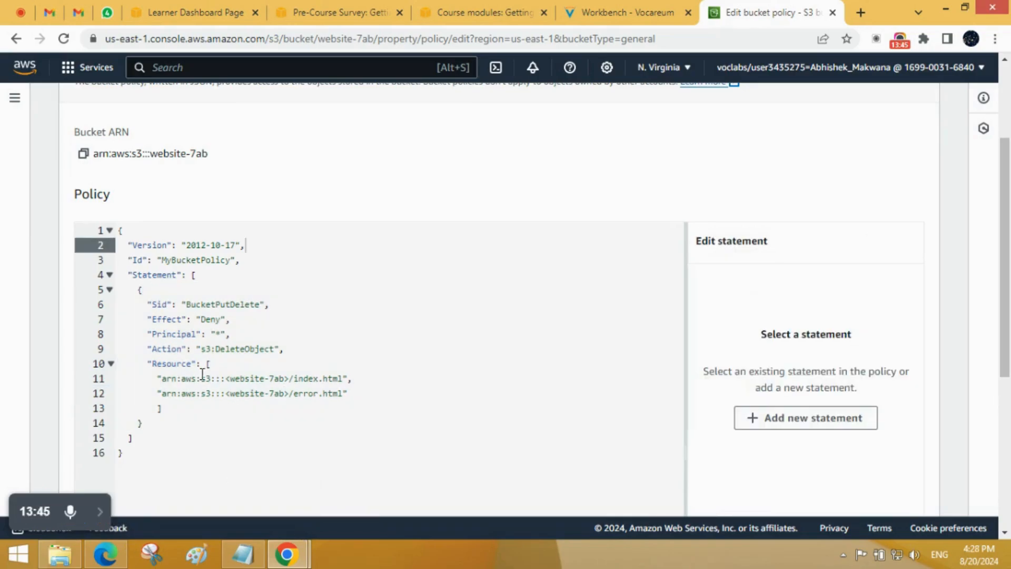
Step: Remove the angle brackets around website-7ab in both resource ARNs of the bucket policy
left_click(289, 393)
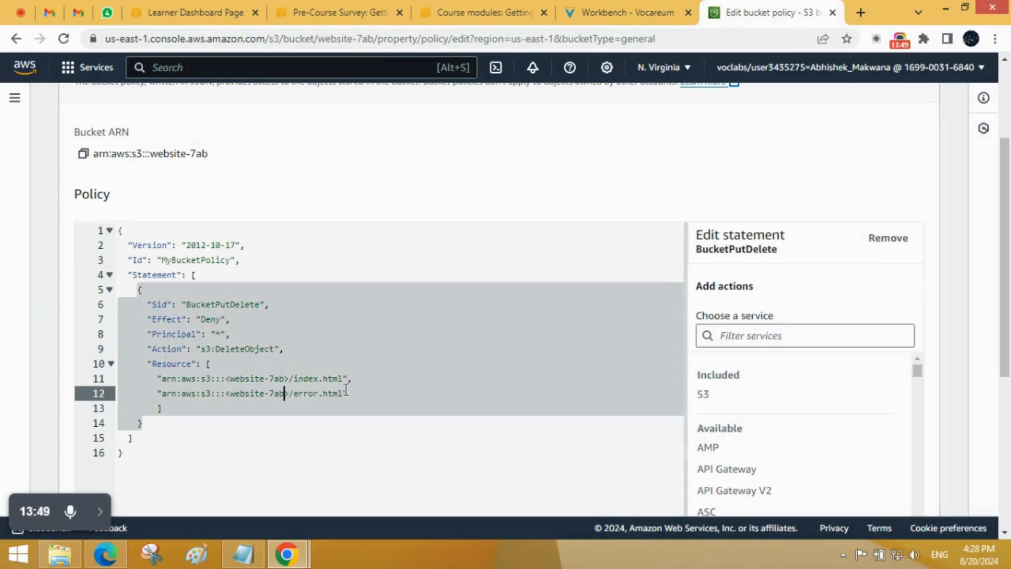
key("BackSpace")
left_click(284, 379)
key("BackSpace")
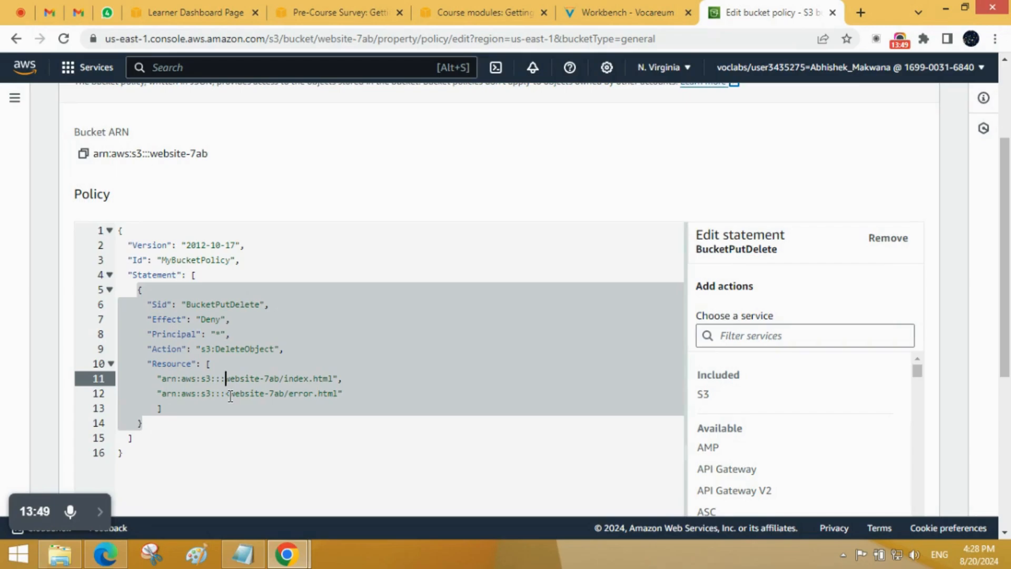
left_click(230, 393)
key("BackSpace")
scroll(305, 421, "down", 2)
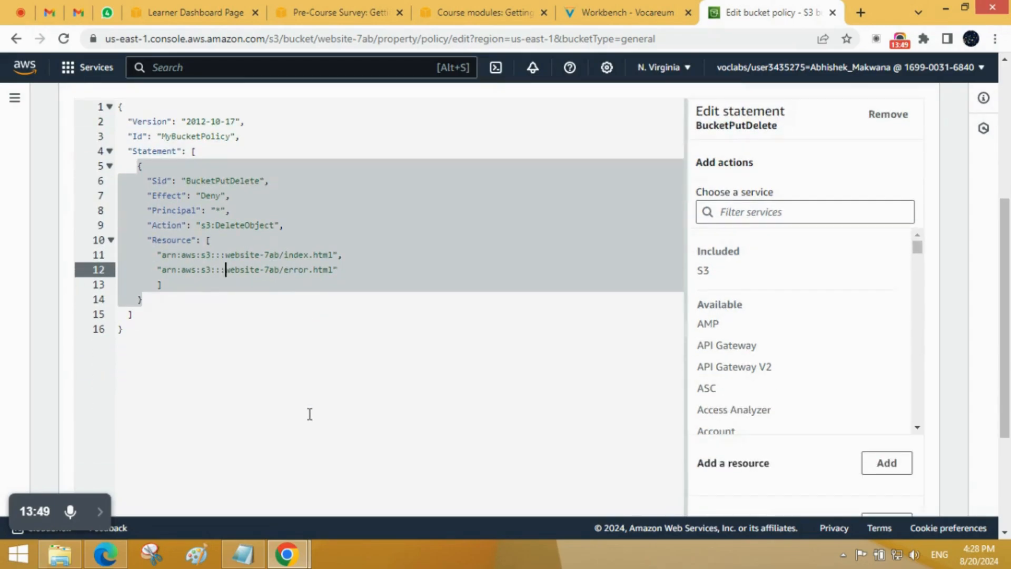
left_click(310, 414)
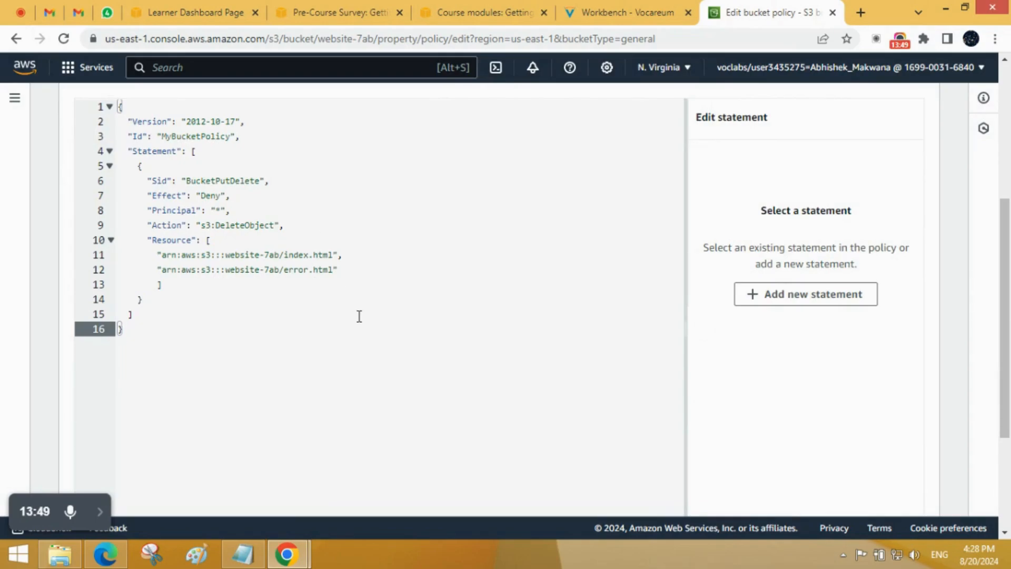
Step: Review the bucket policy denying s3:DeleteObject on index.html and error.html, and save the changes
scroll(335, 292, "down", 1)
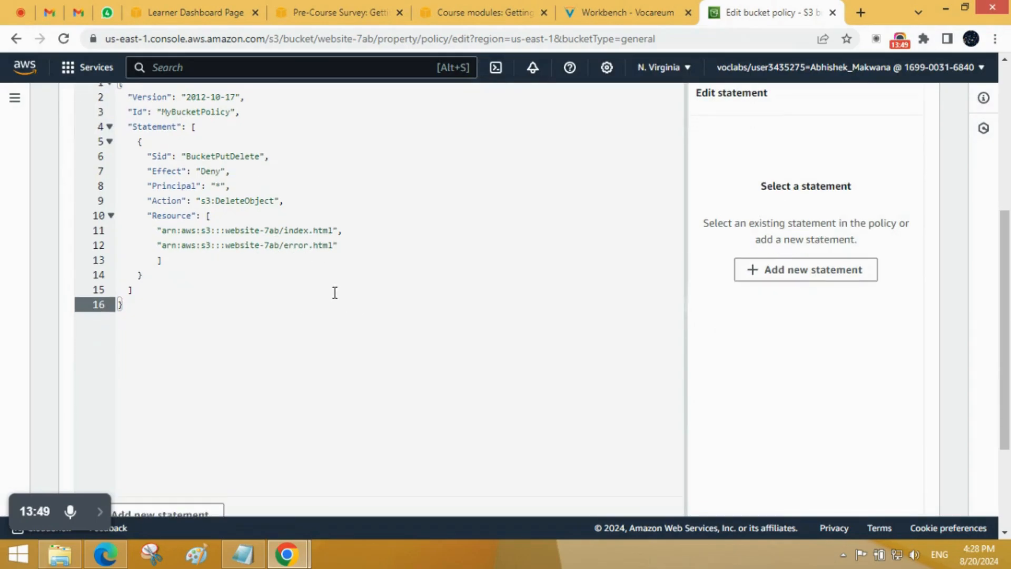
scroll(335, 293, "down", 3)
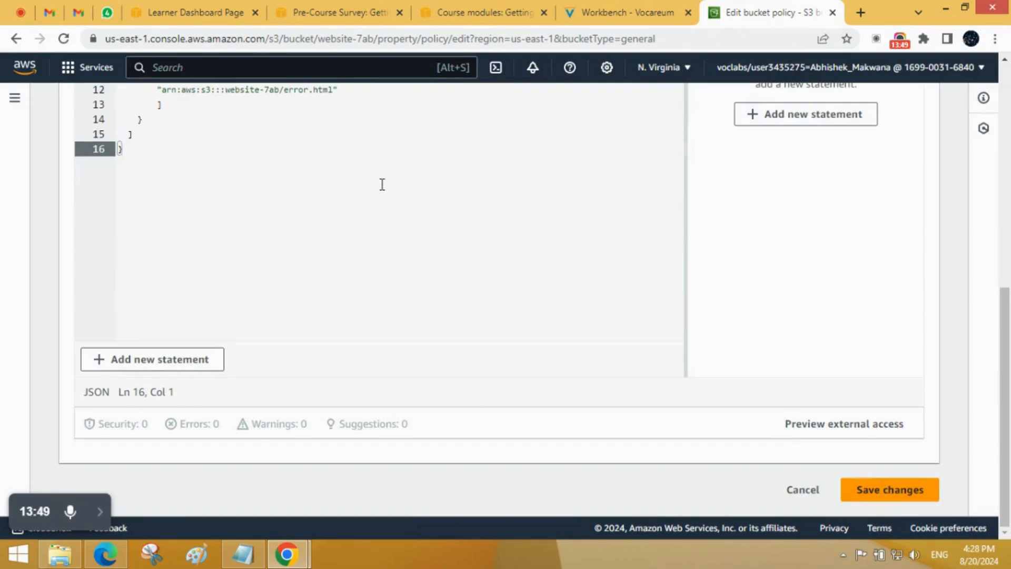
scroll(377, 179, "up", 4)
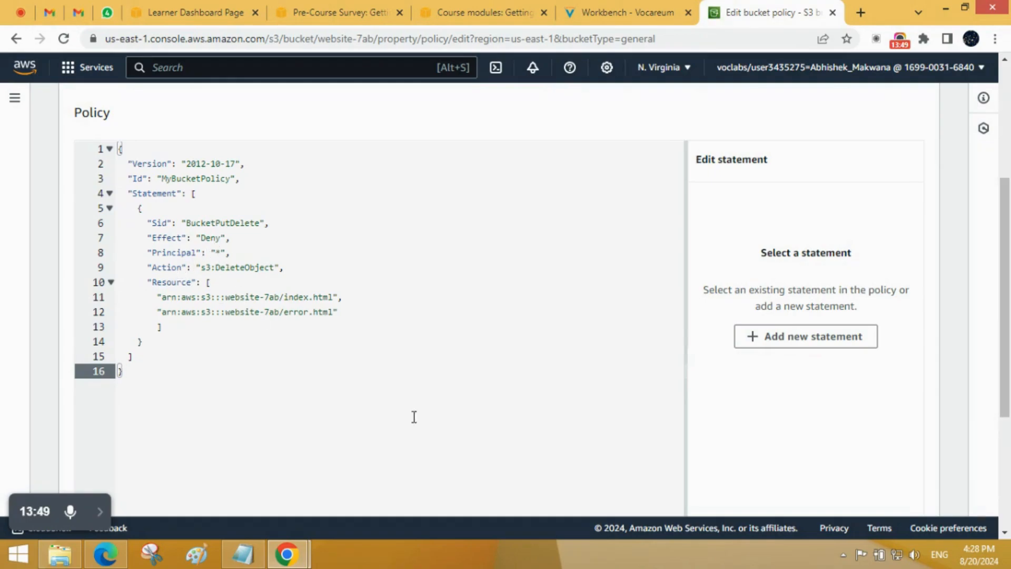
scroll(432, 414, "down", 1)
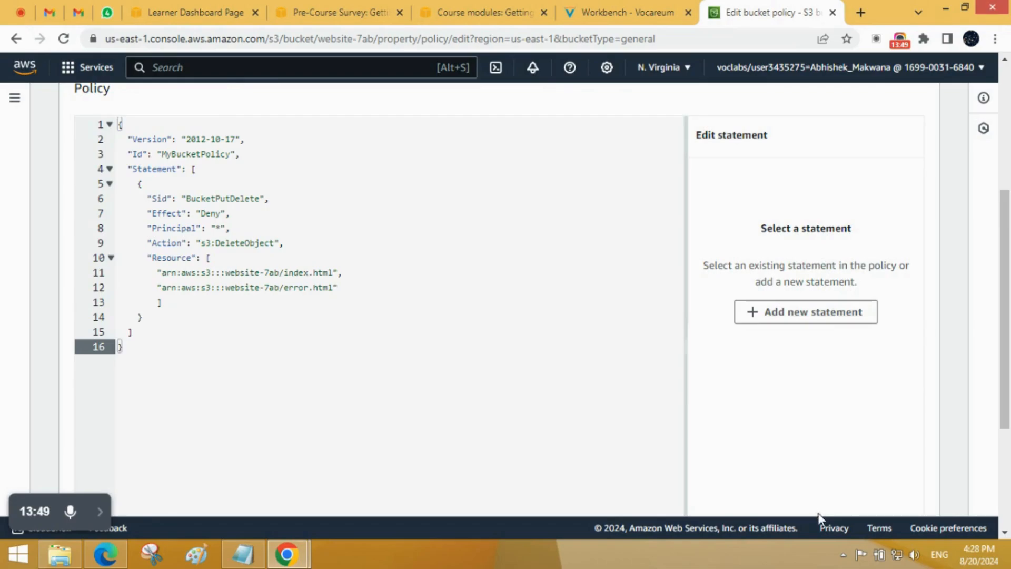
scroll(853, 509, "down", 3)
scroll(857, 511, "down", 1)
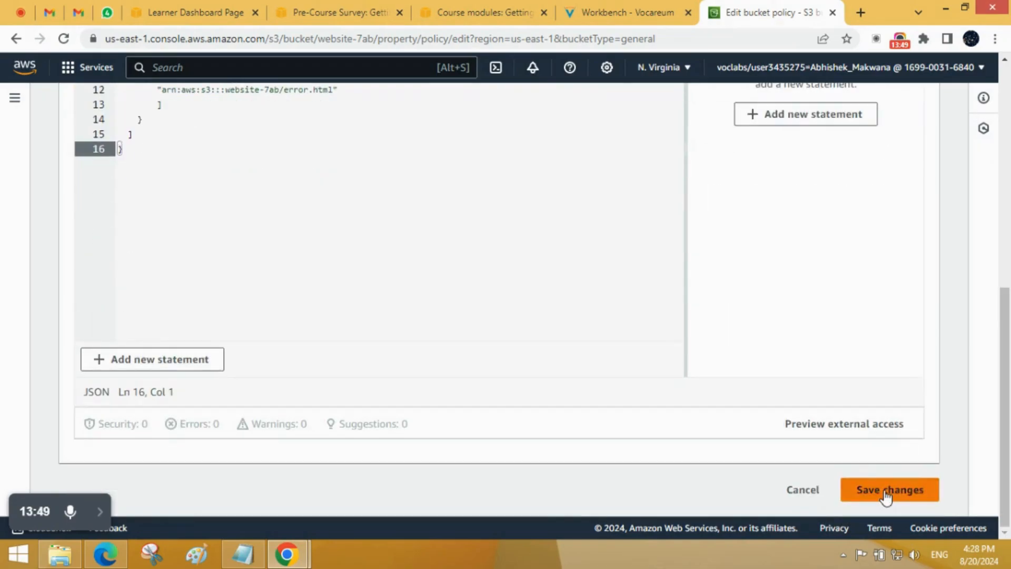
left_click(884, 490)
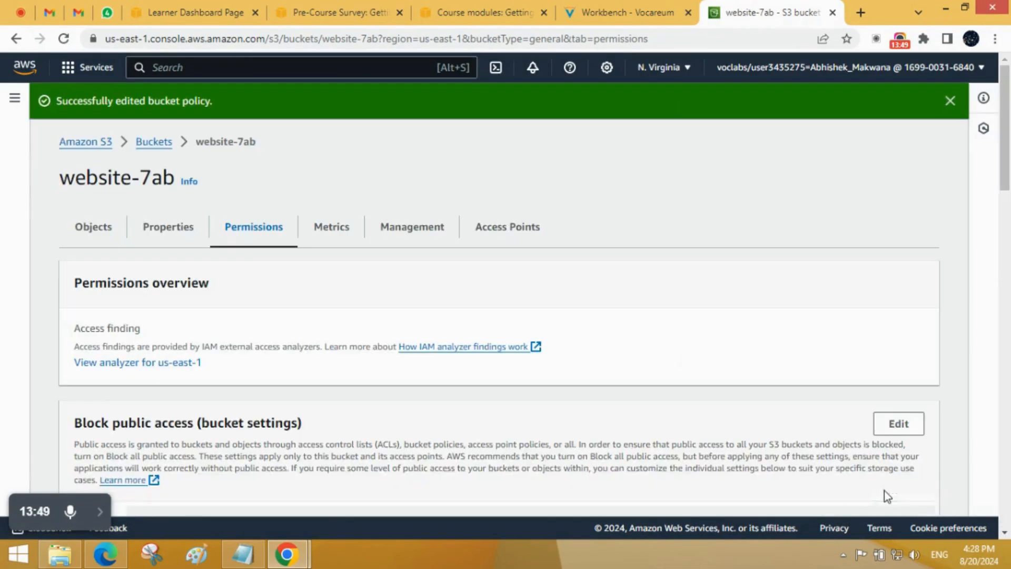
scroll(429, 296, "down", 10)
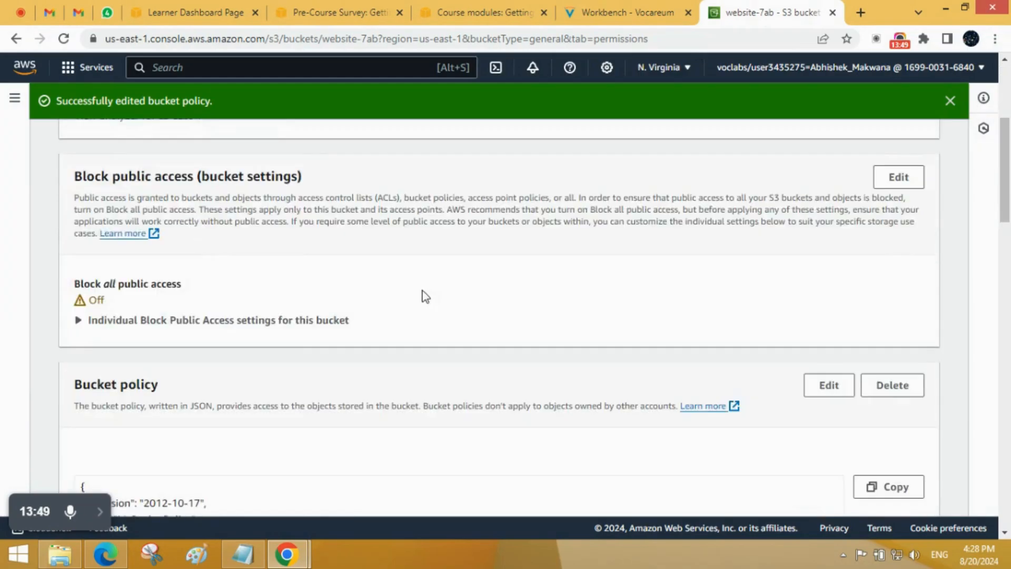
Step: Review the saved bucket policy on the permissions page, and reopen the website-7ab bucket's object list from the bucket overview
scroll(422, 291, "down", 8)
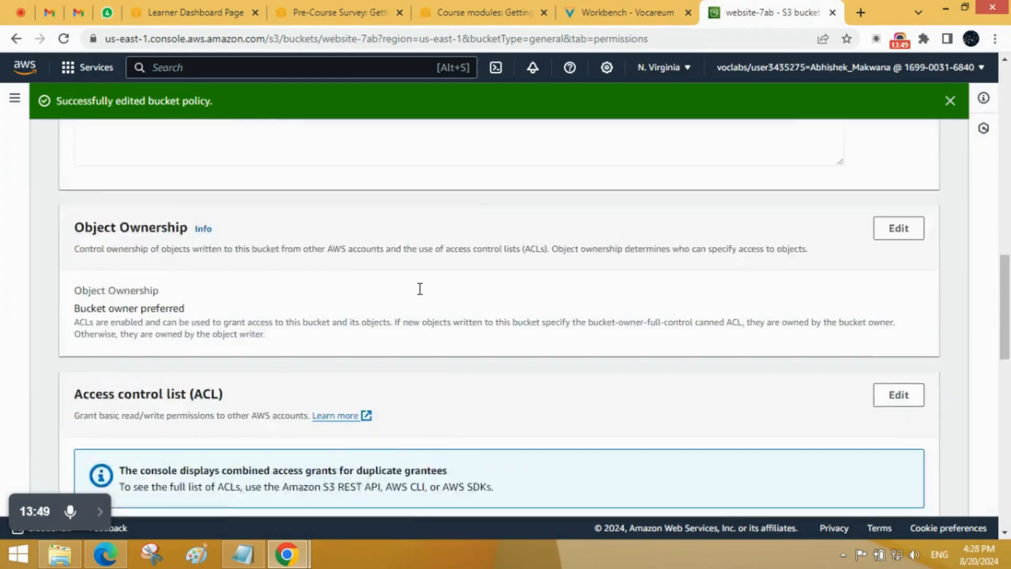
scroll(420, 289, "down", 4)
scroll(419, 289, "up", 12)
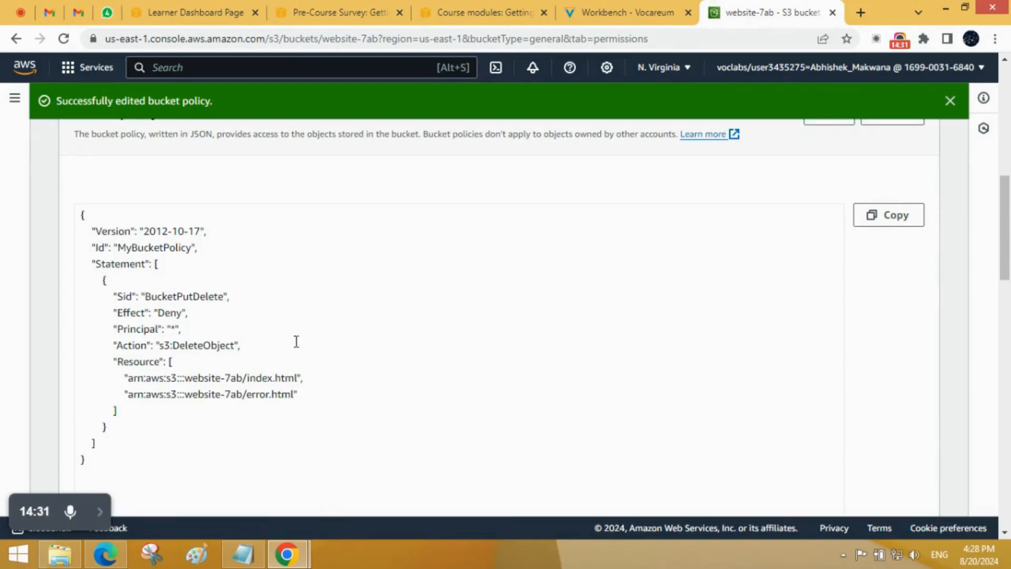
scroll(309, 295, "up", 7)
scroll(309, 295, "up", 3)
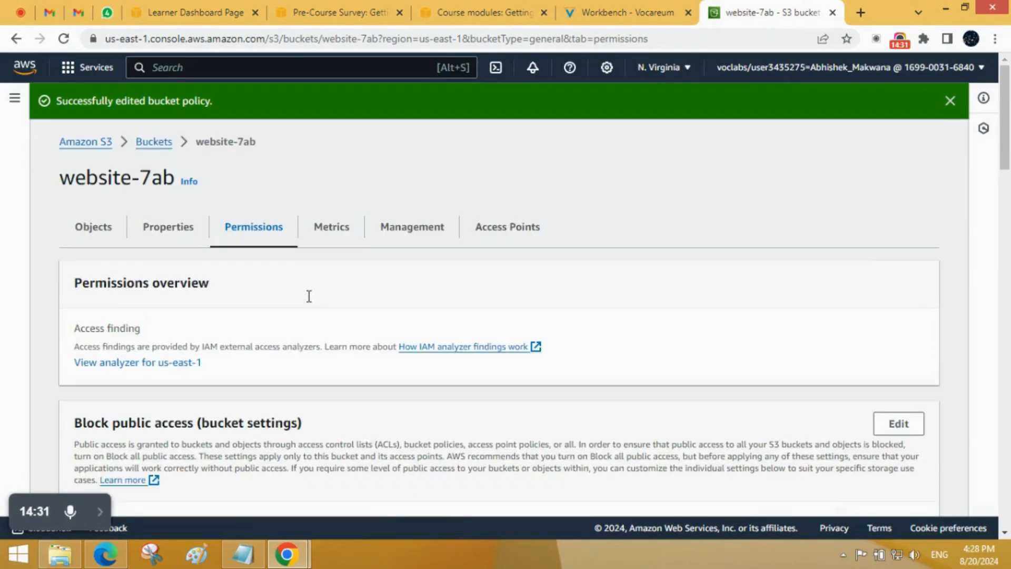
left_click(159, 142)
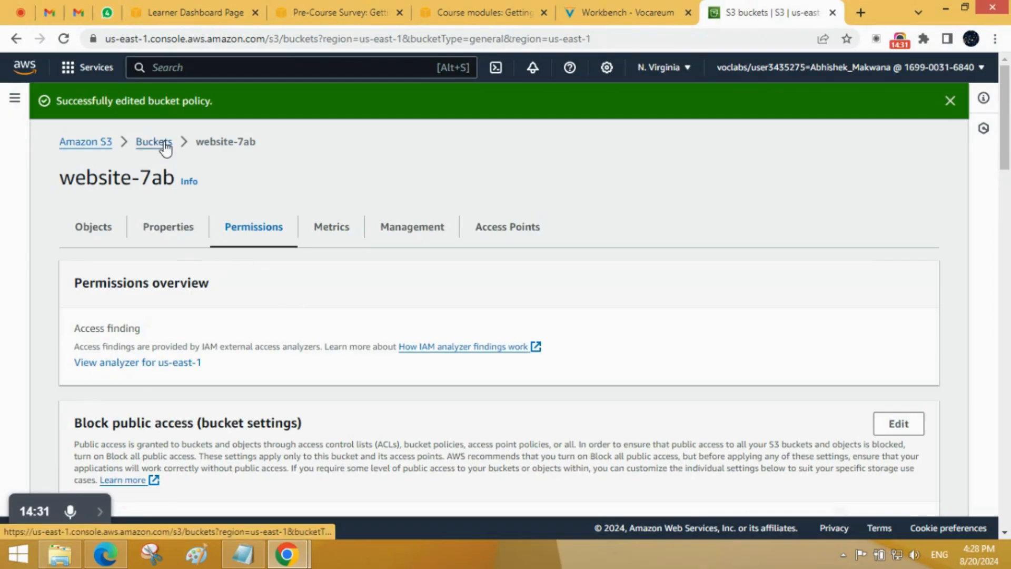
left_click(129, 397)
Step: Try to delete index.html from the website-7ab bucket, entering delete as the confirmation text
scroll(128, 396, "down", 1)
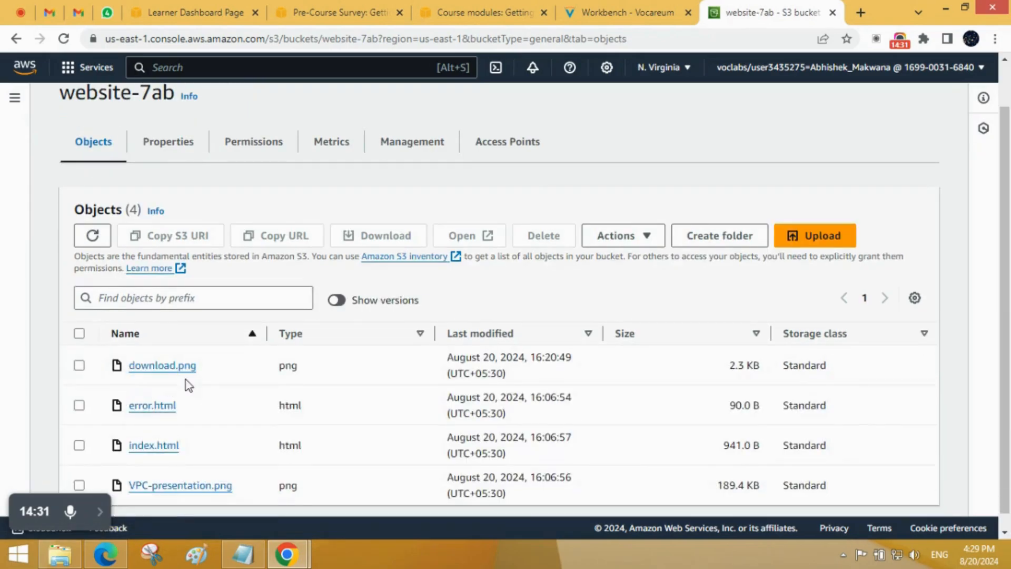
scroll(184, 380, "down", 1)
left_click(79, 430)
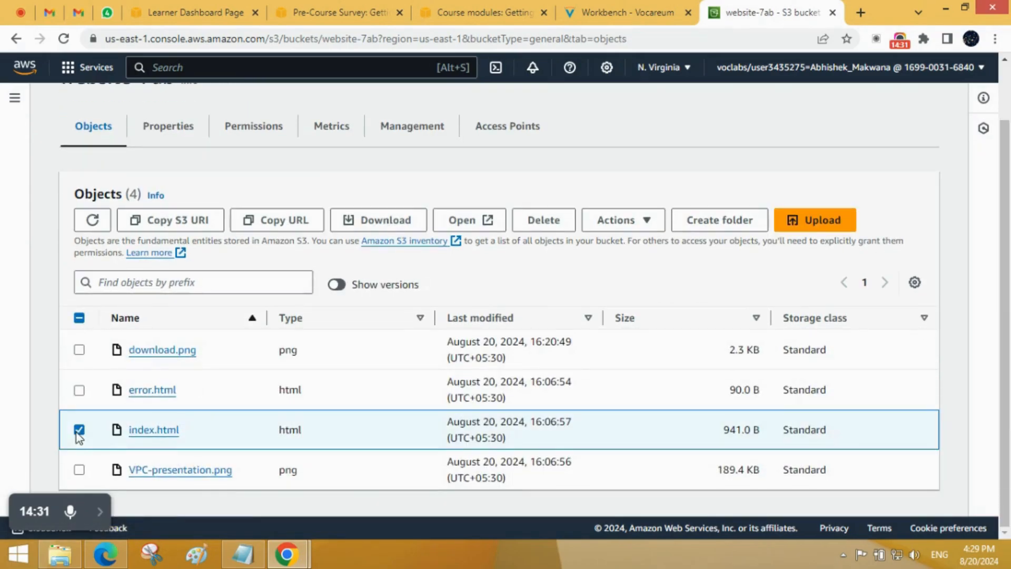
left_click(543, 221)
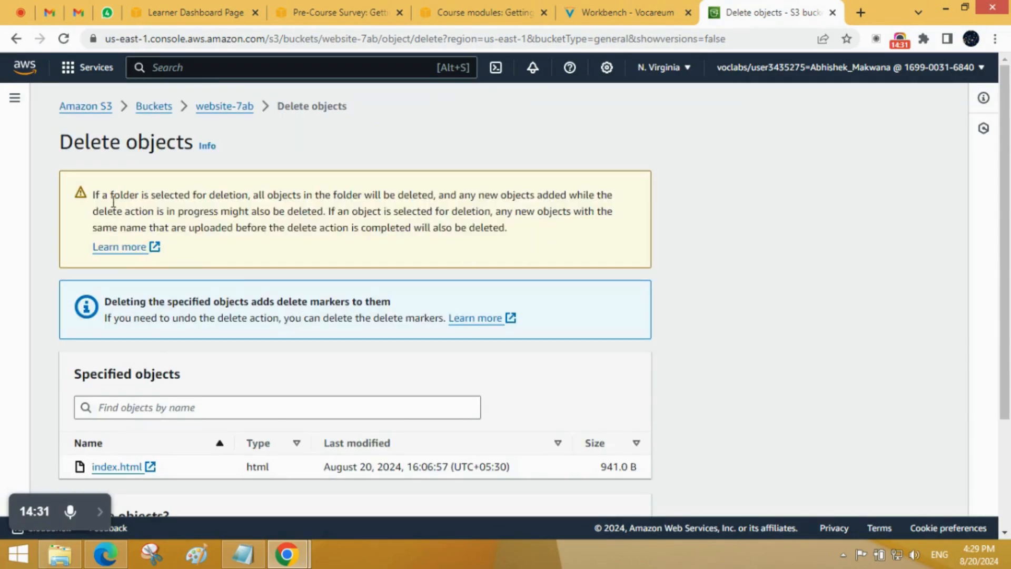
left_click_drag(87, 197, 440, 210)
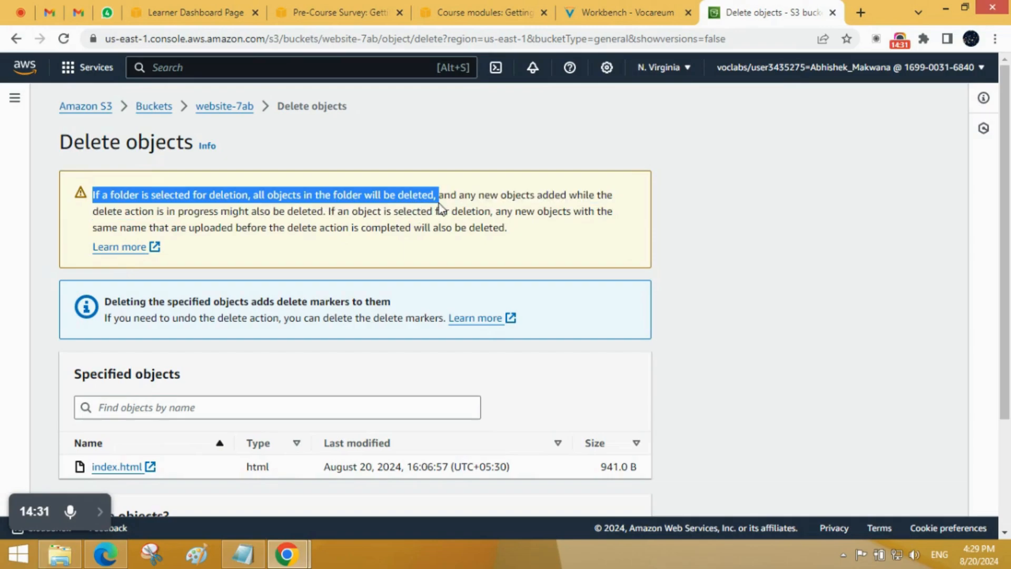
left_click(381, 263)
scroll(398, 217, "down", 3)
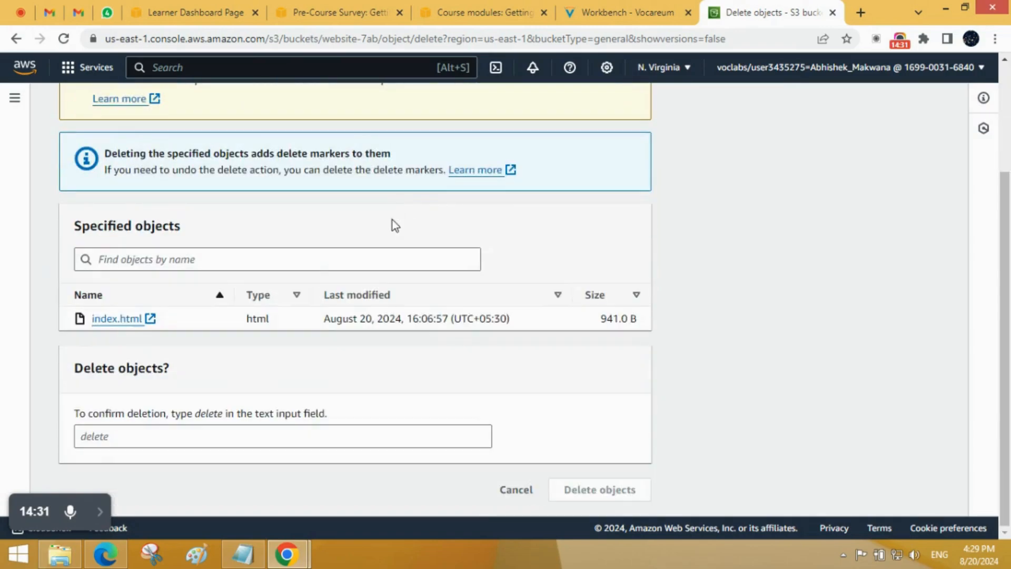
left_click(123, 436)
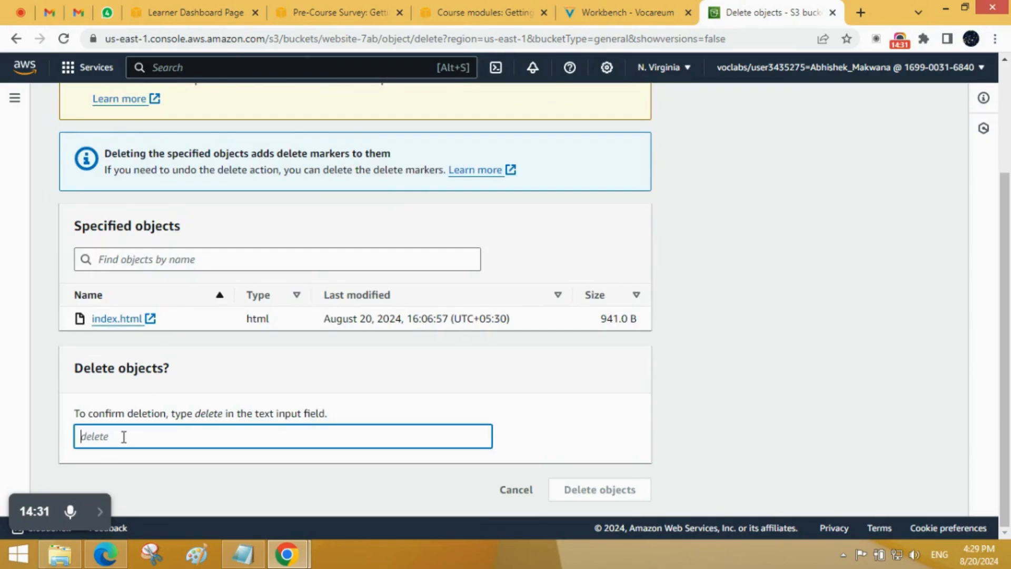
type("delete")
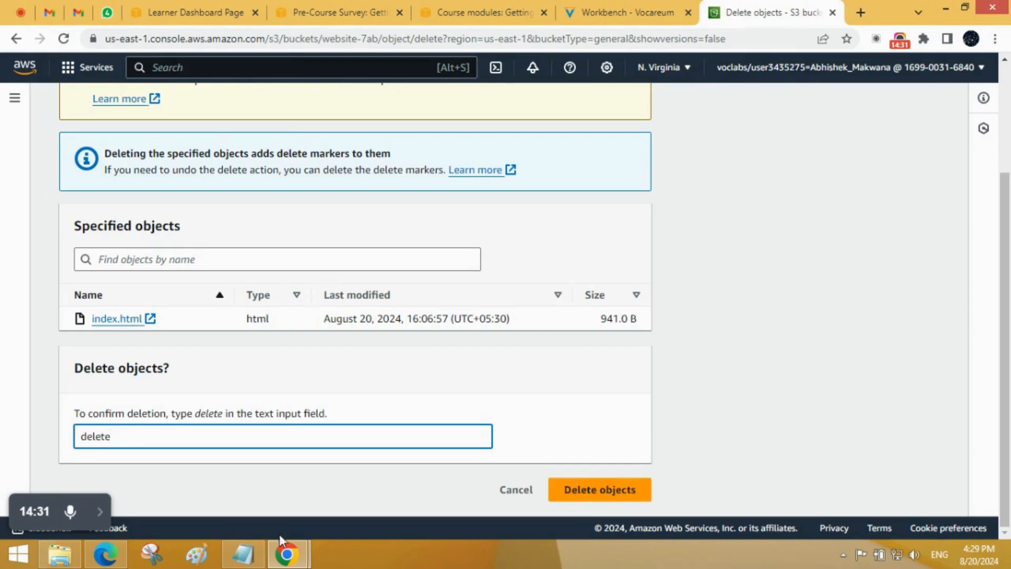
left_click(586, 496)
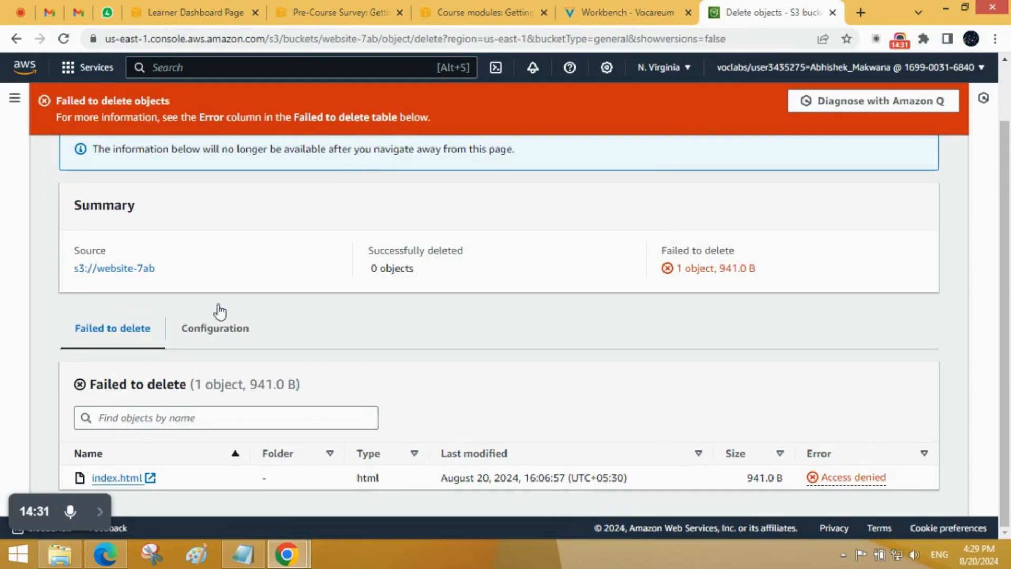
Step: Examine the deletion status and error details for index.html, including the configuration view, and close the status page
left_click_drag(184, 101, 59, 102)
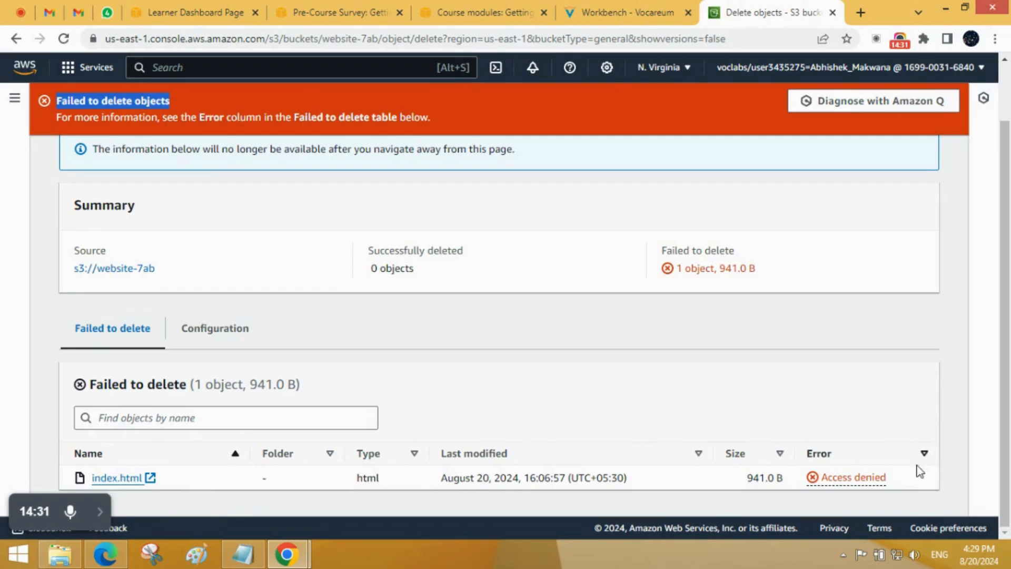
triple_click(824, 477)
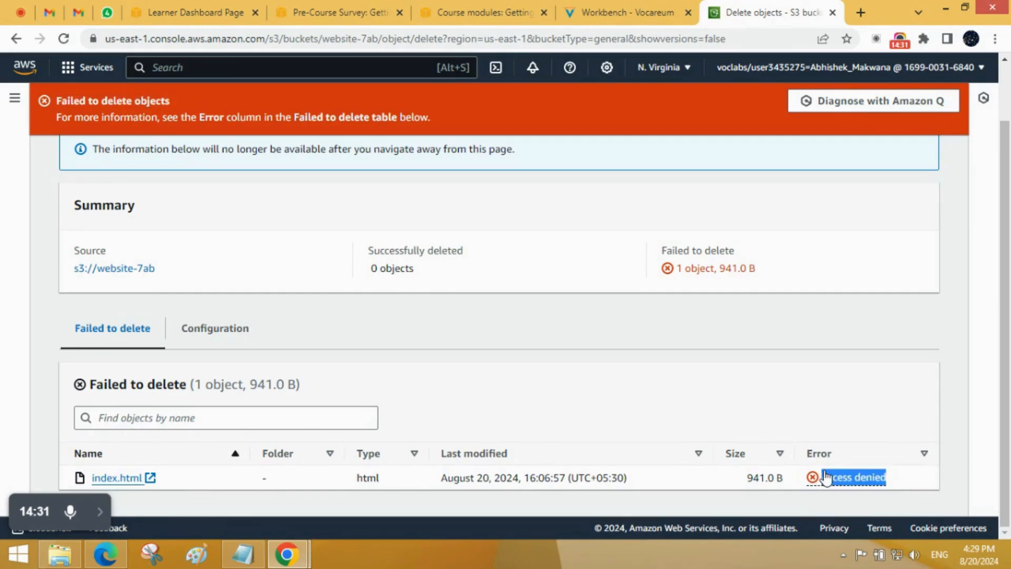
left_click(811, 476)
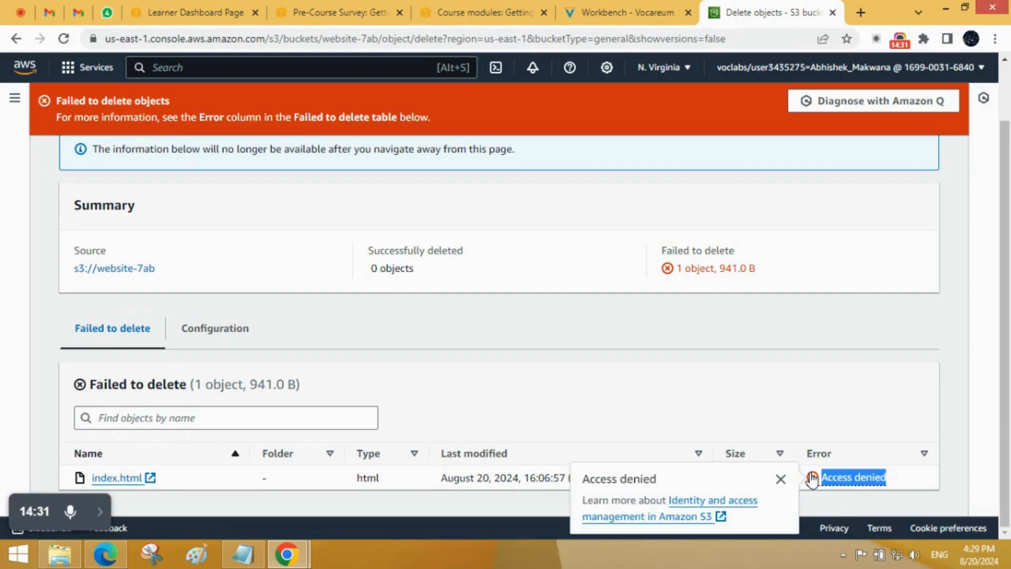
left_click(807, 408)
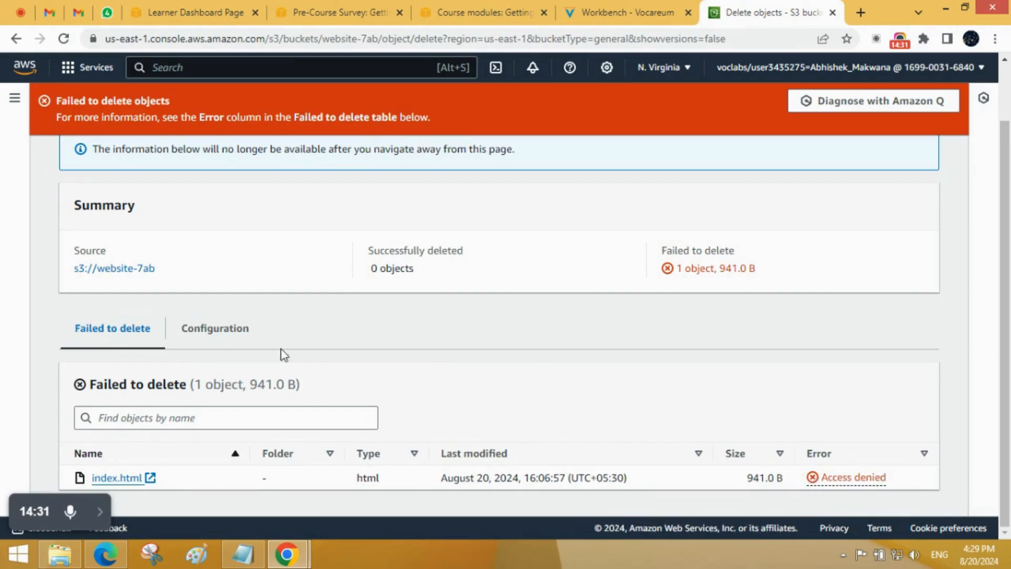
left_click(232, 332)
left_click(126, 328)
scroll(287, 317, "up", 1)
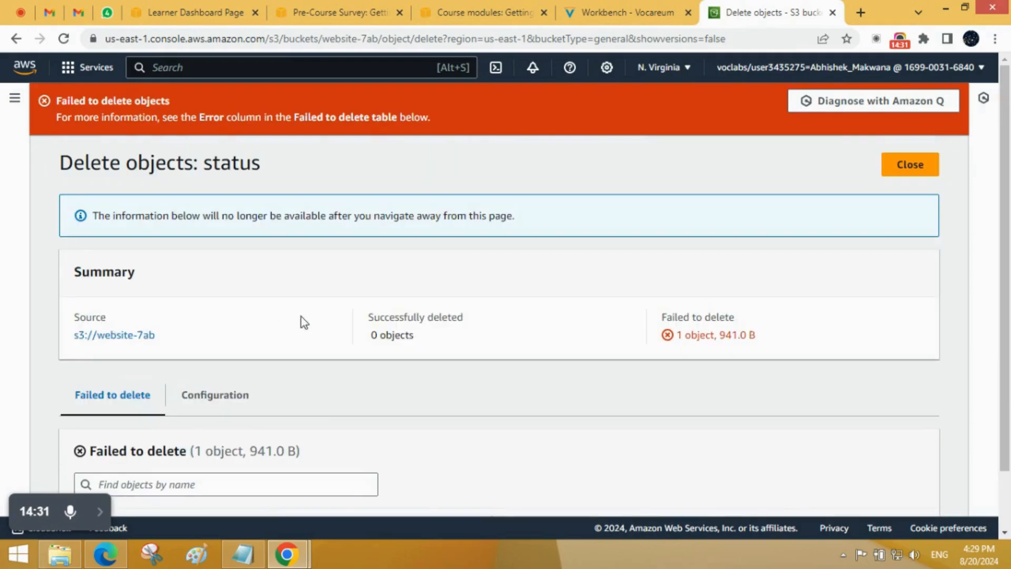
left_click(898, 174)
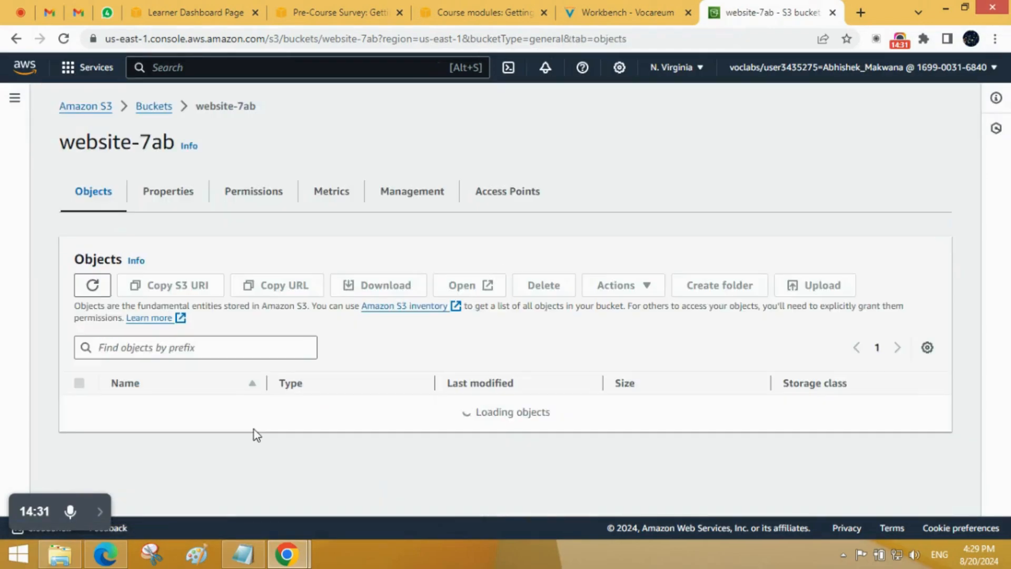
Step: Delete VPC-presentation.png from the bucket, entering delete as the confirmation text, and close the deletion status page
scroll(173, 400, "down", 1)
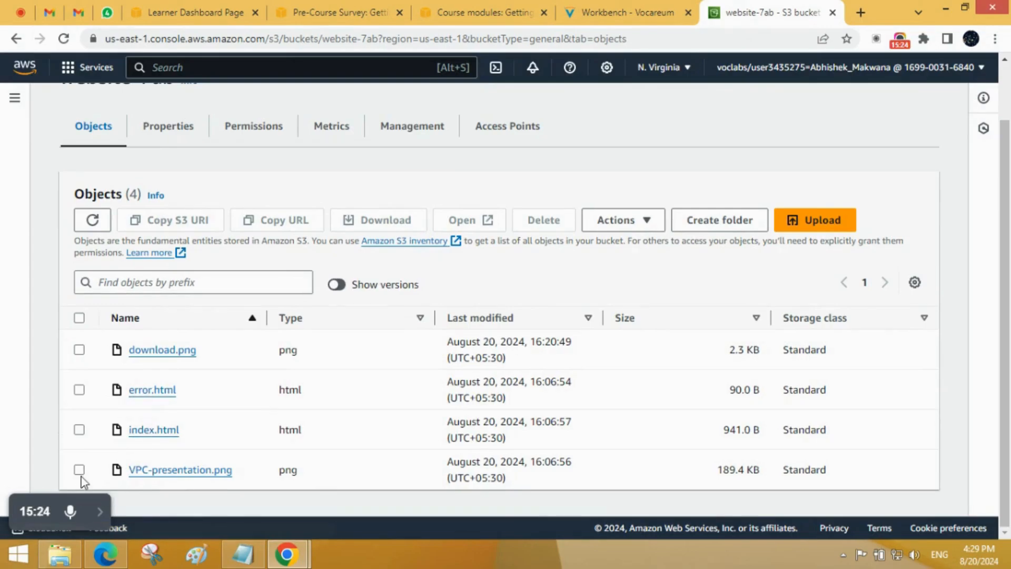
left_click(79, 470)
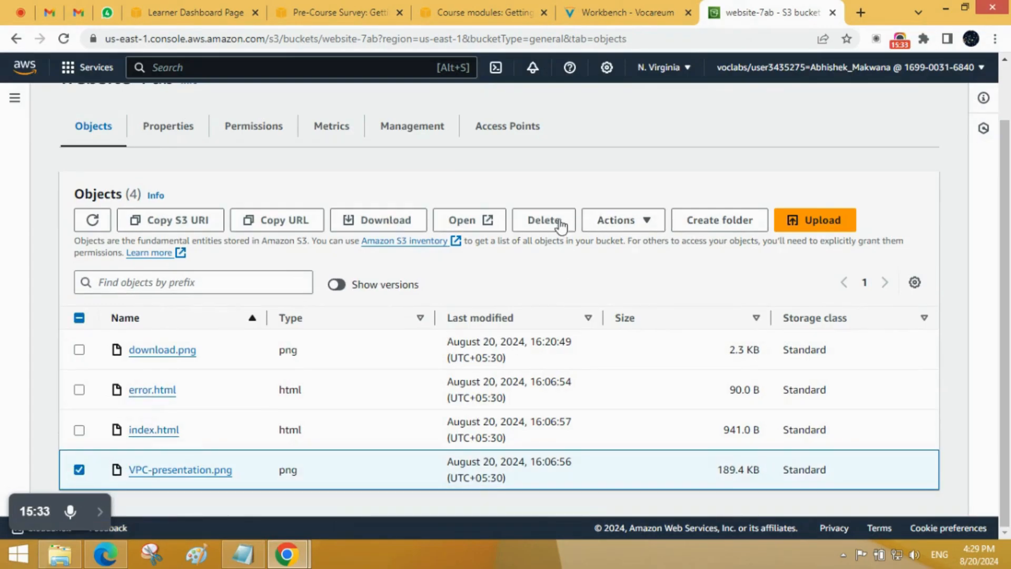
left_click(543, 220)
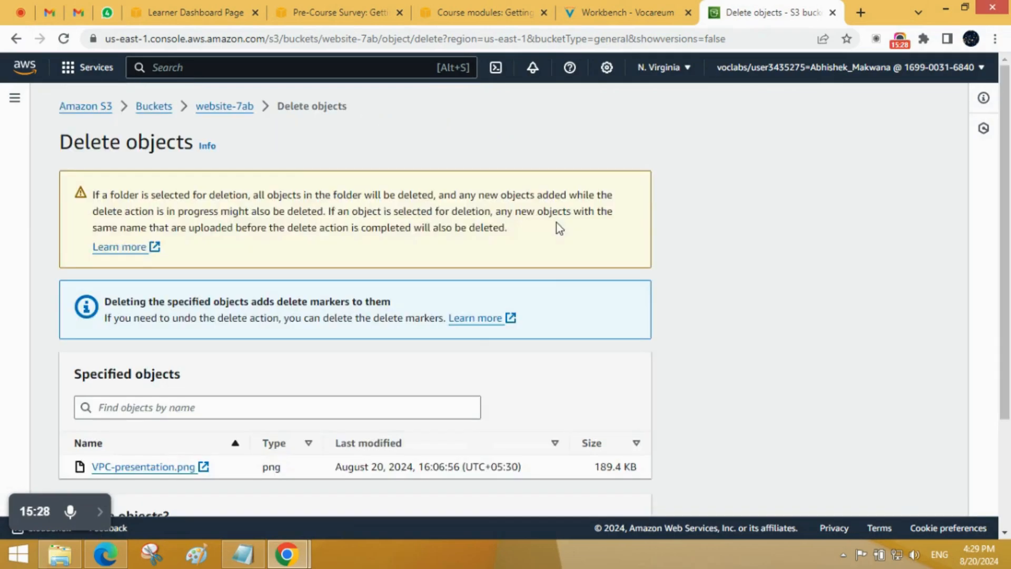
scroll(334, 328, "down", 2)
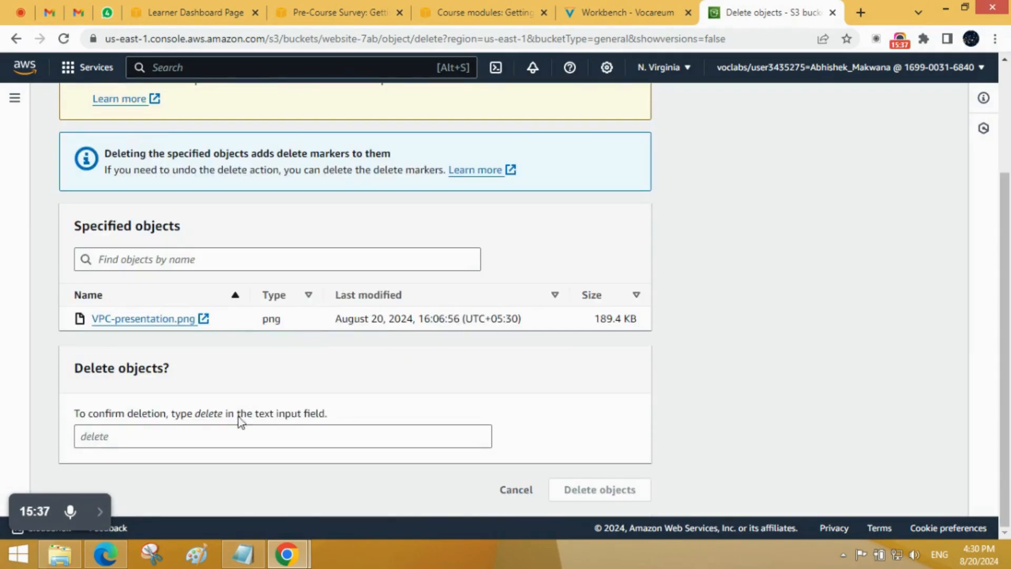
left_click(220, 434)
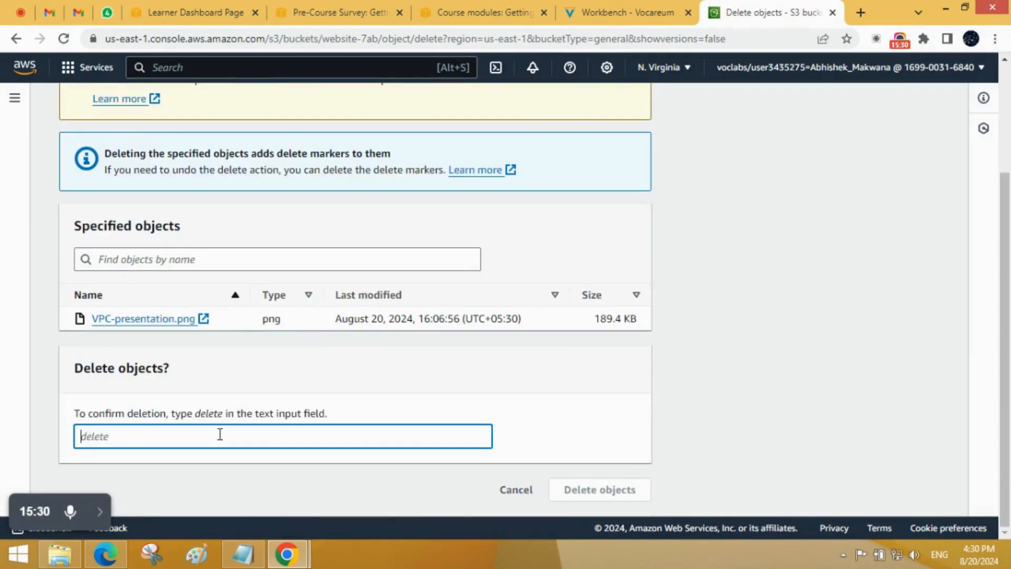
type("delete")
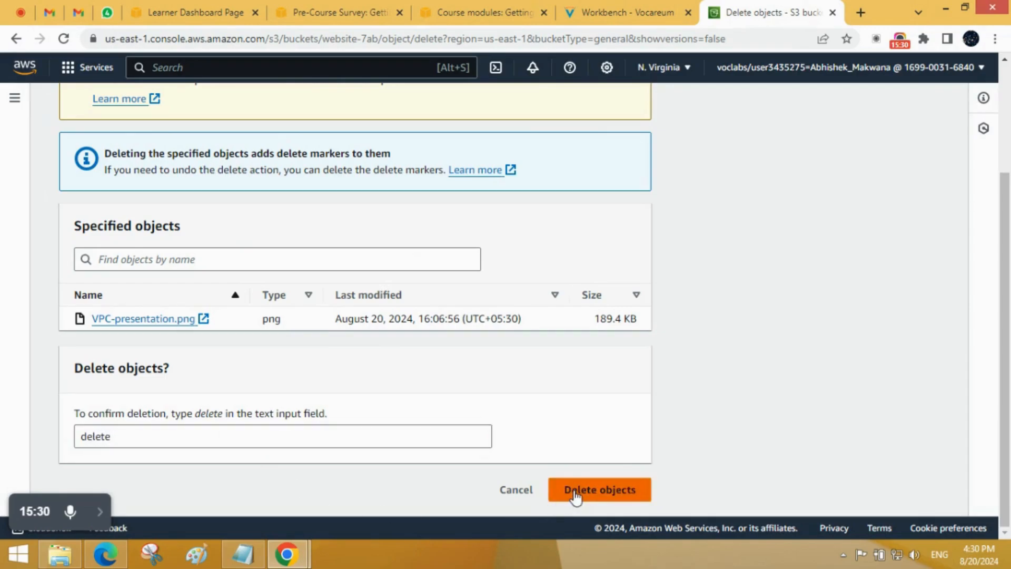
left_click(574, 492)
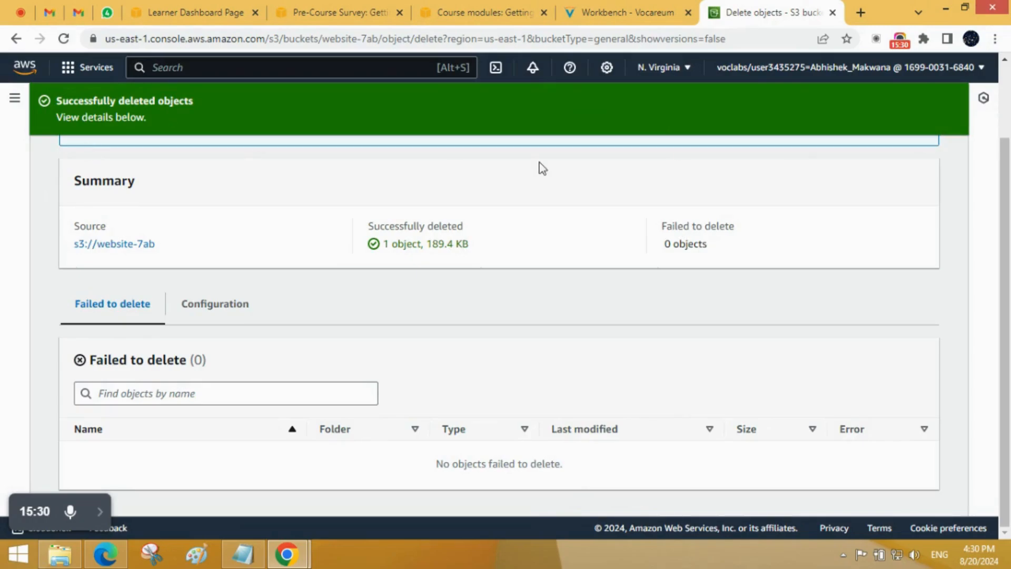
scroll(729, 208, "up", 2)
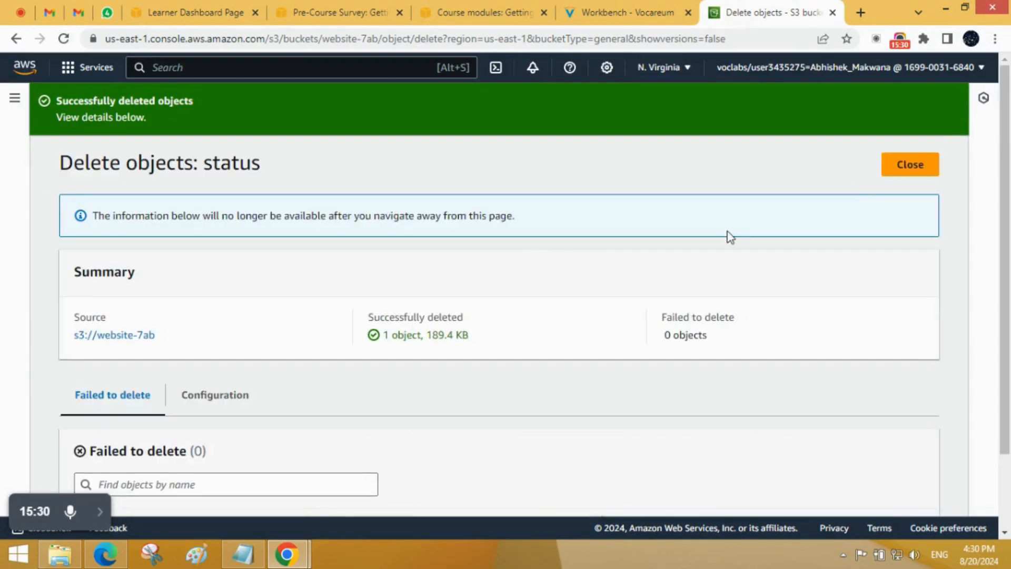
left_click(921, 165)
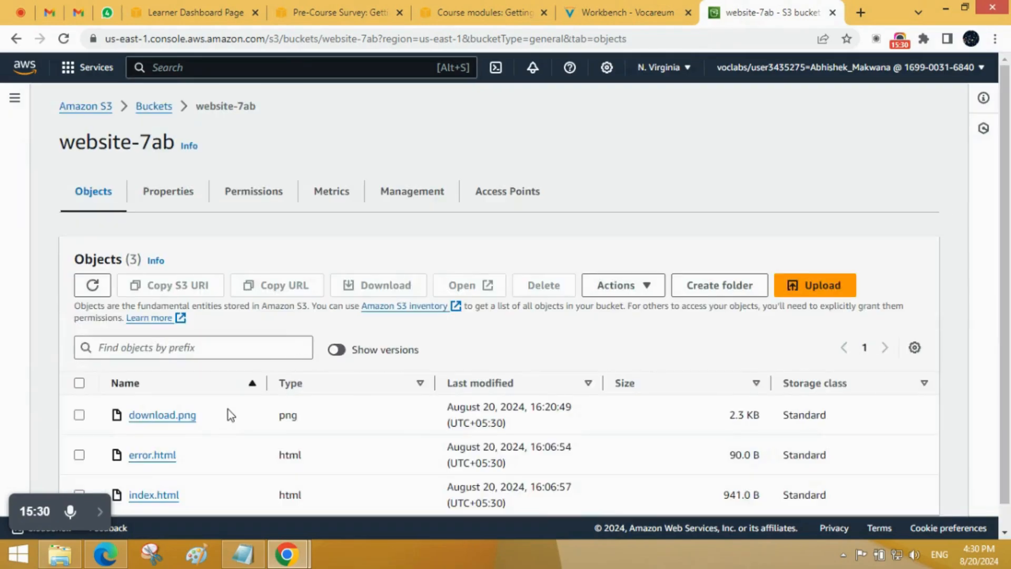
Step: Try to delete error.html from the website-7ab bucket, entering delete as the confirmation text
scroll(227, 414, "down", 1)
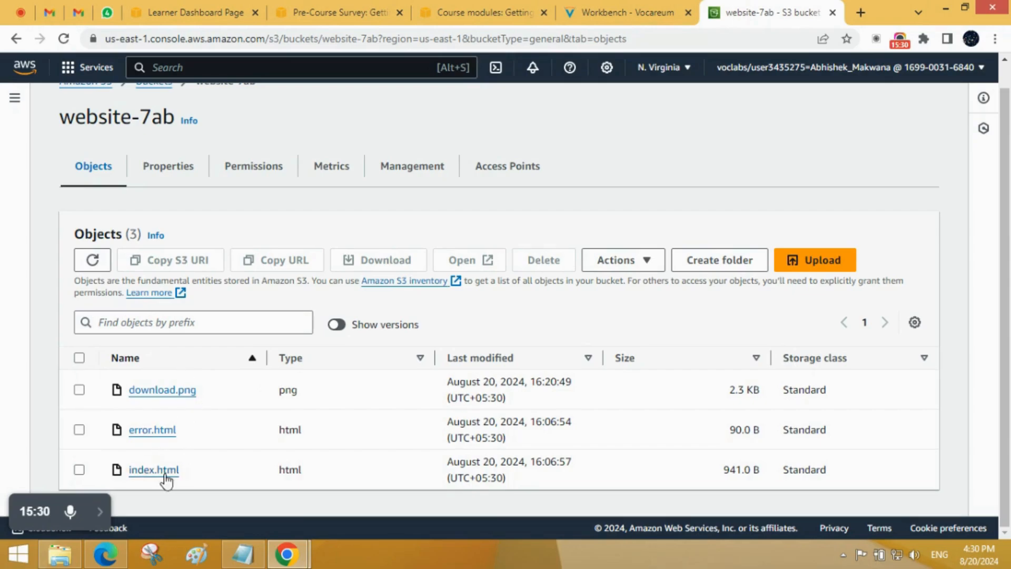
left_click(79, 429)
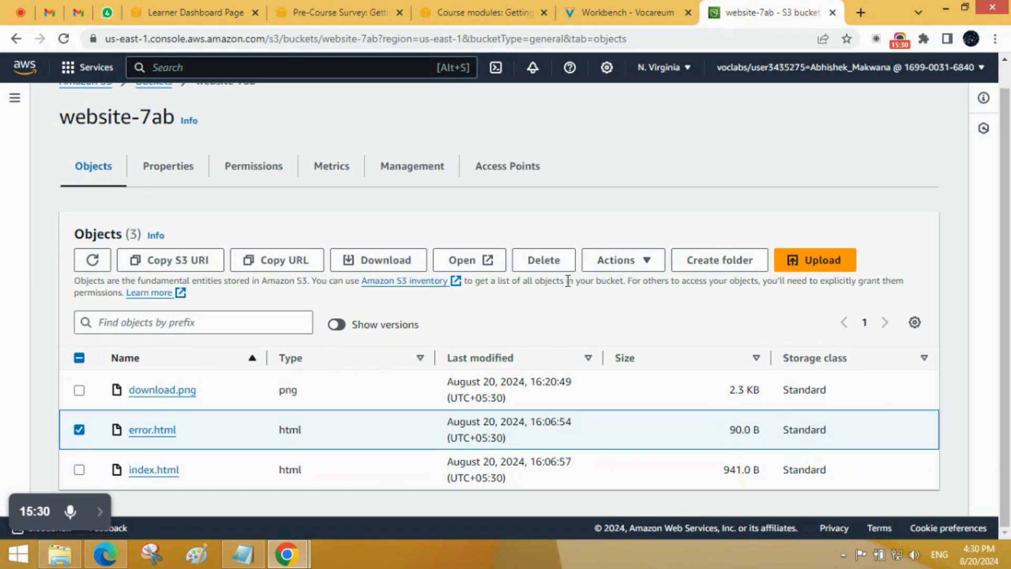
left_click(555, 267)
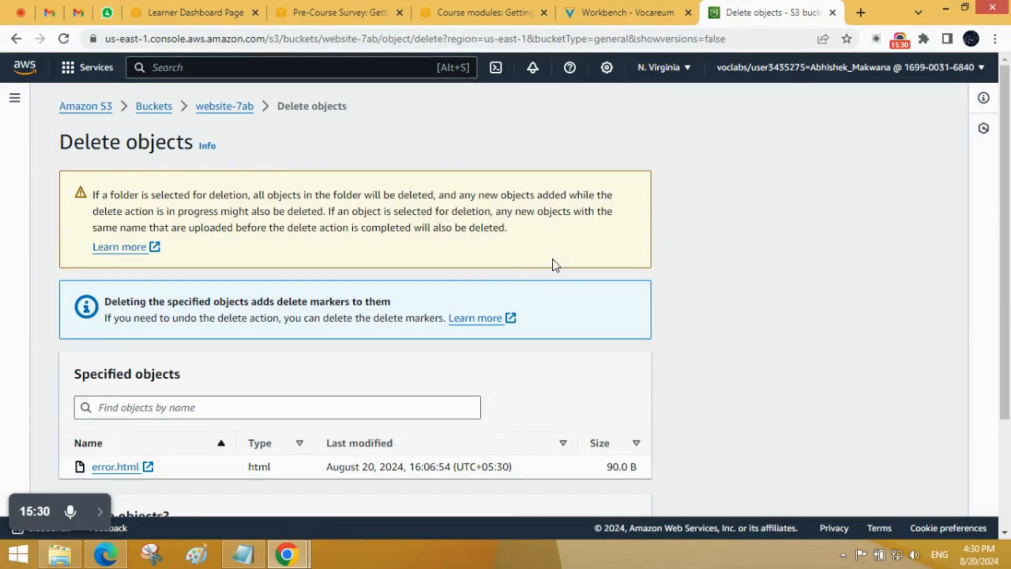
scroll(267, 379, "down", 3)
left_click(172, 432)
type("d")
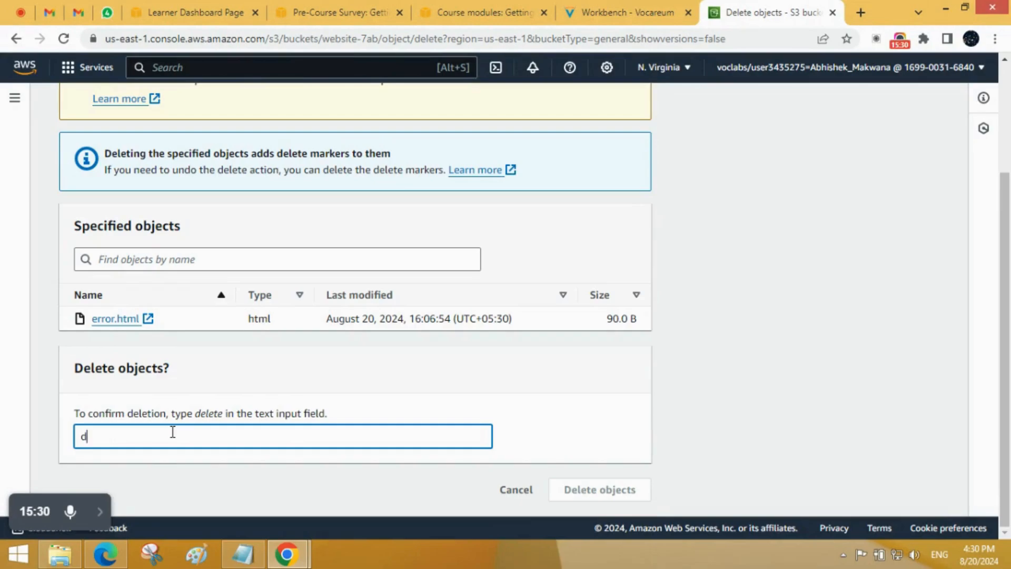
type("elete")
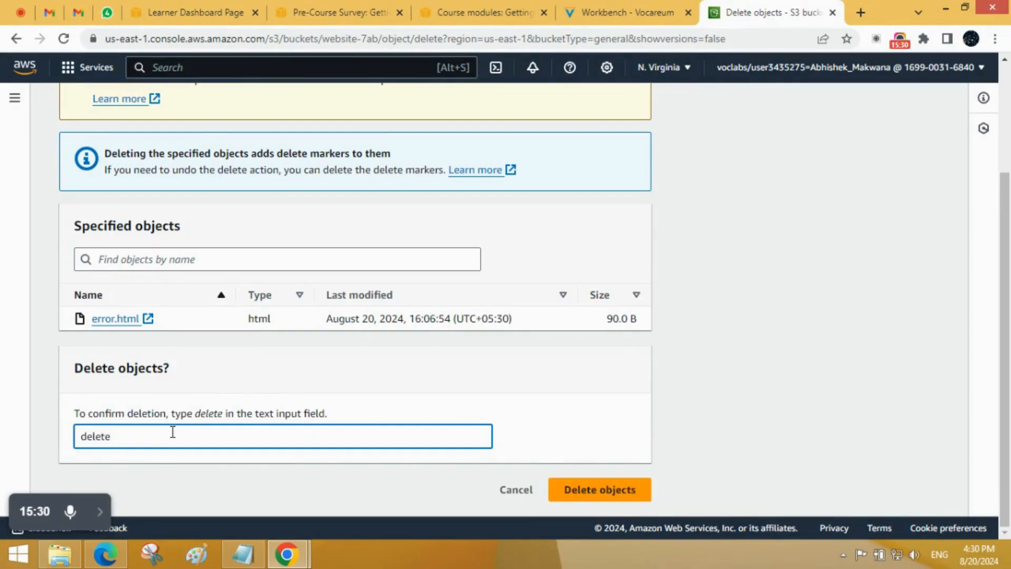
left_click(567, 495)
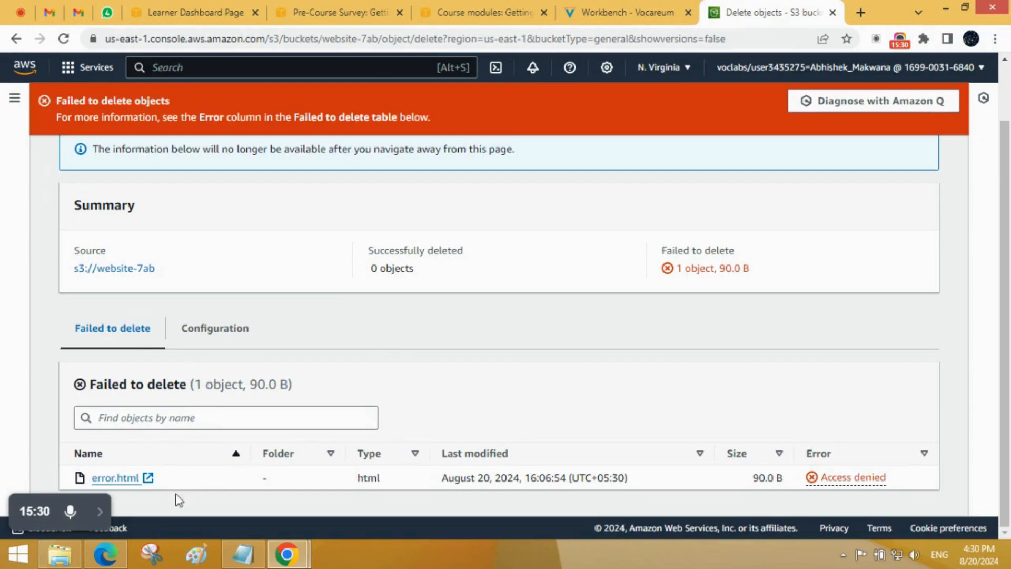
Step: Examine the deletion status message and summary for error.html, and close the status page
left_click_drag(442, 117, 56, 104)
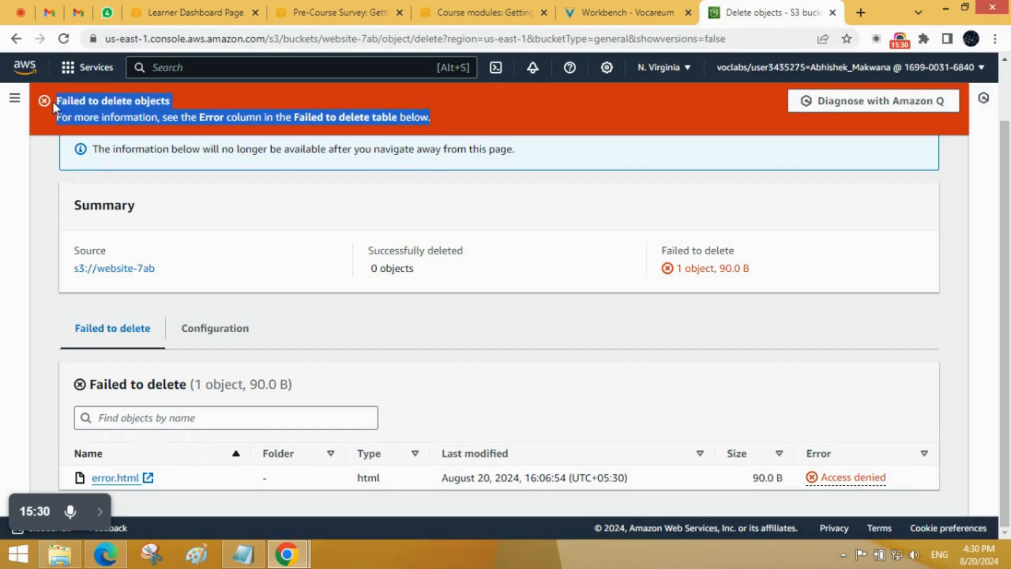
scroll(355, 227, "up", 2)
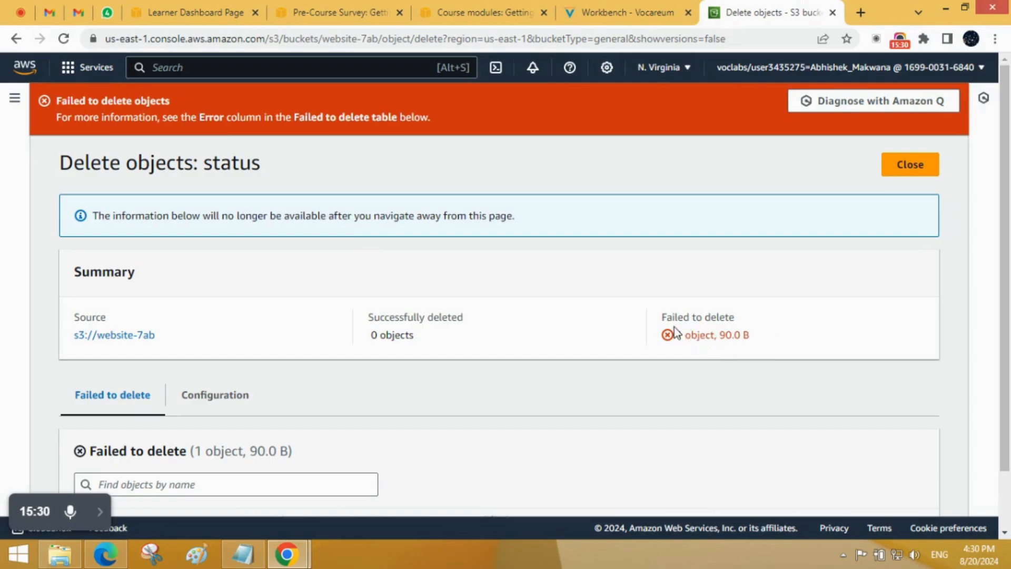
left_click_drag(676, 335, 800, 365)
left_click(658, 369)
left_click(923, 157)
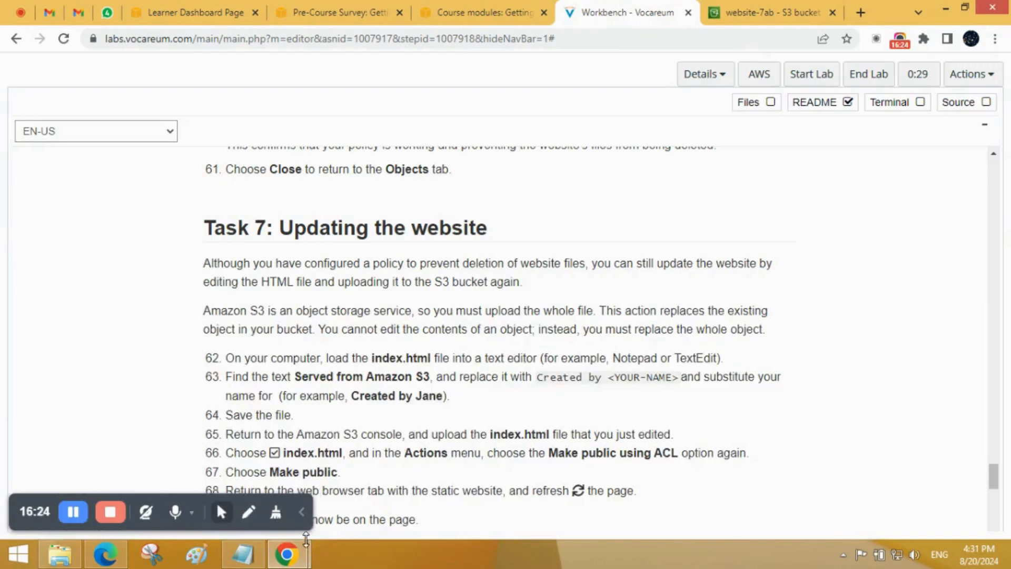
Step: Return from the Task 7 lab instructions to the website-7ab object list and locate index.html
left_click(302, 511)
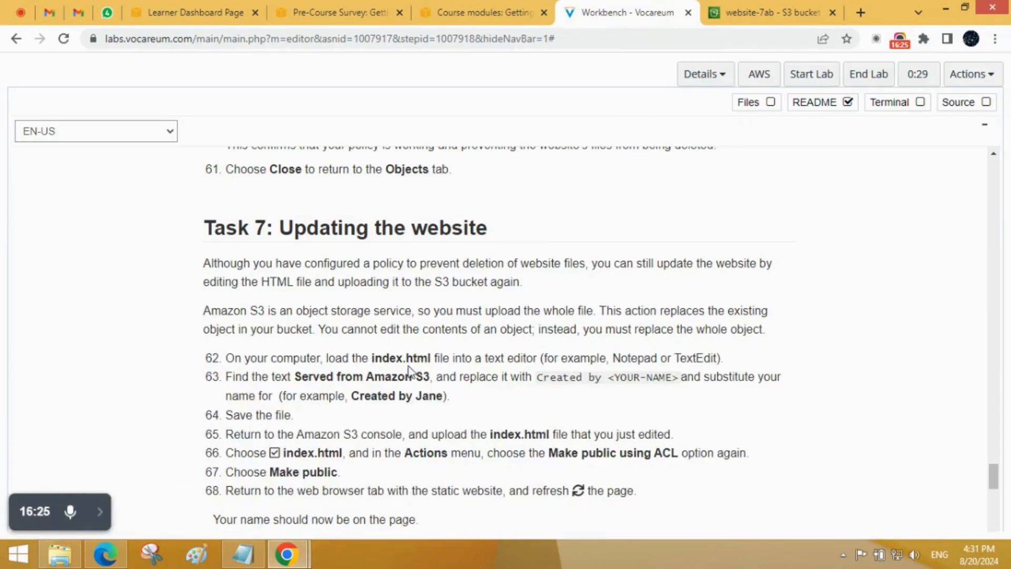
left_click(100, 512)
key("ctrl+Tab")
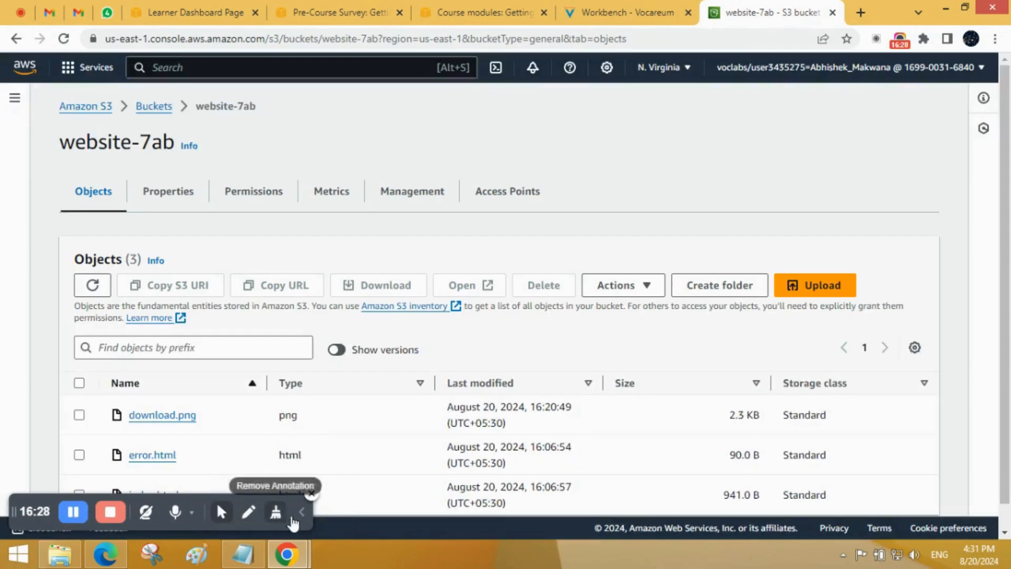
left_click(302, 512)
scroll(345, 333, "down", 1)
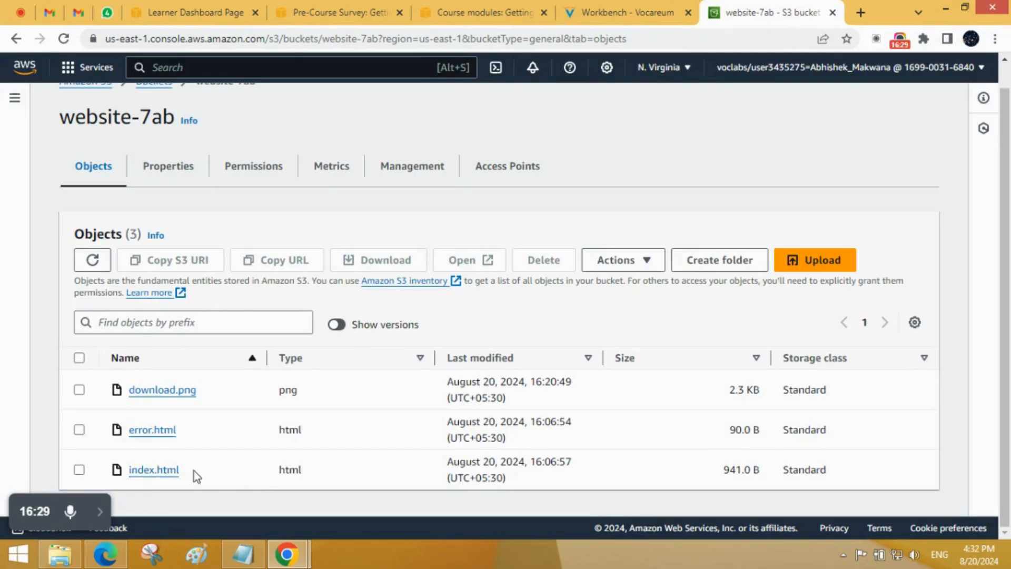
left_click_drag(183, 470, 132, 471)
left_click(189, 495)
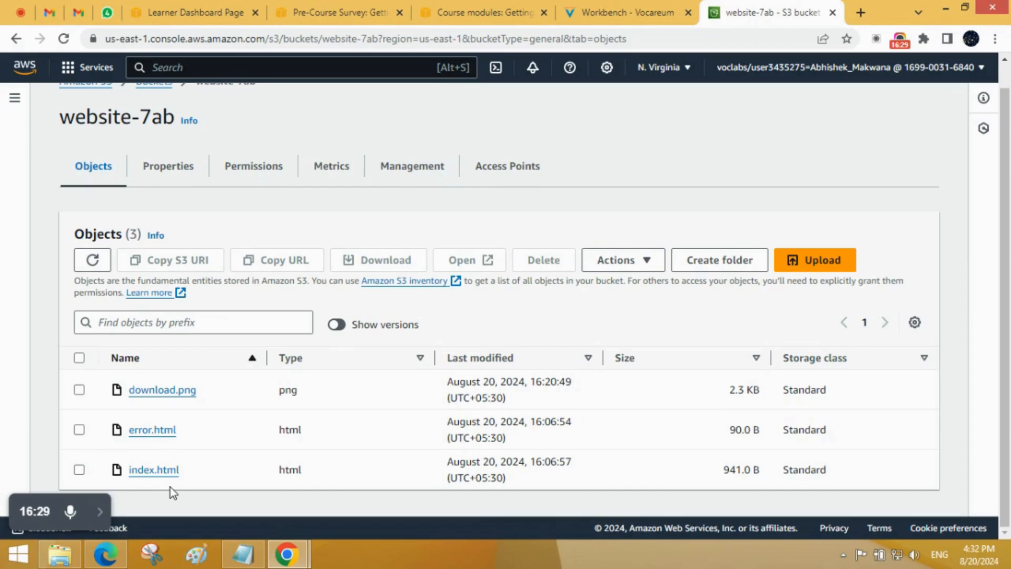
Step: Switch to the S3-Demo folder in File Explorer and open index.html in a maximized Notepad window
left_click(60, 554)
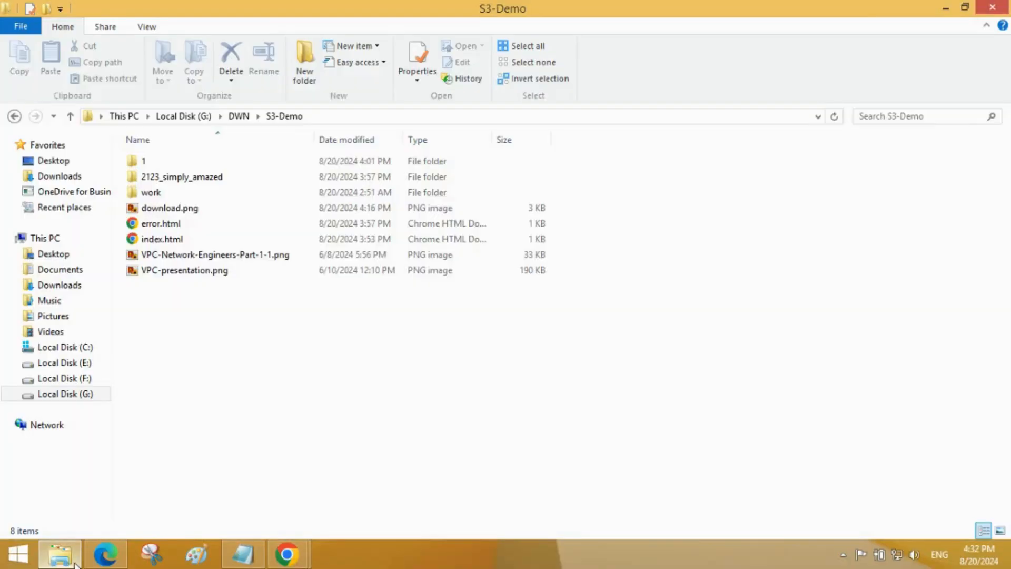
right_click(181, 242)
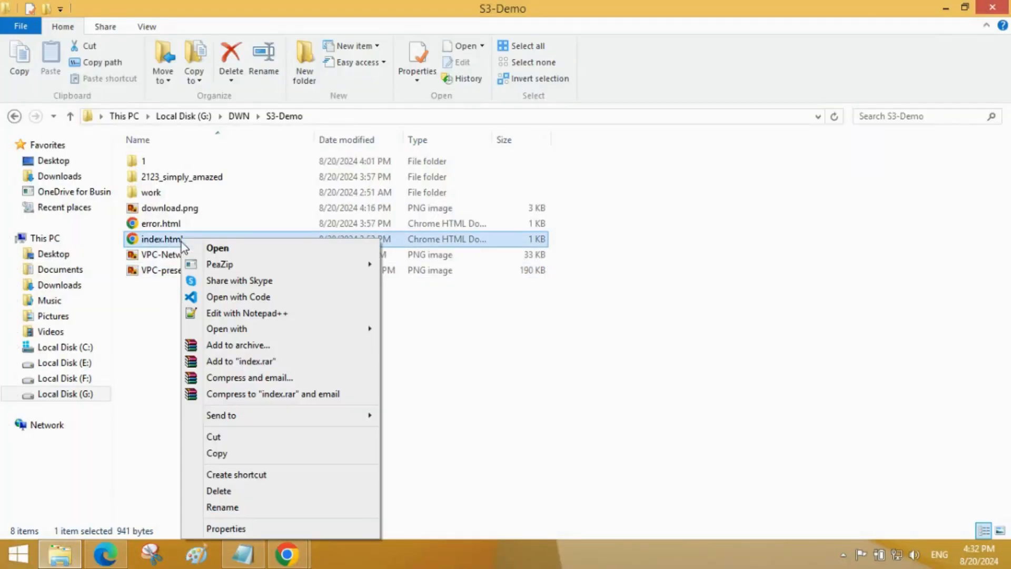
mouse_move(216, 330)
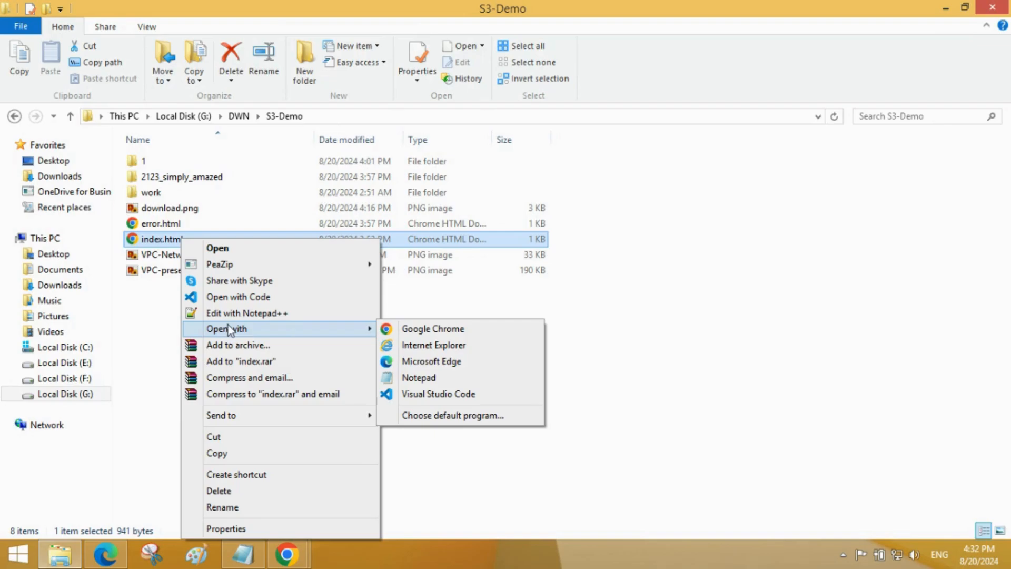
left_click(424, 389)
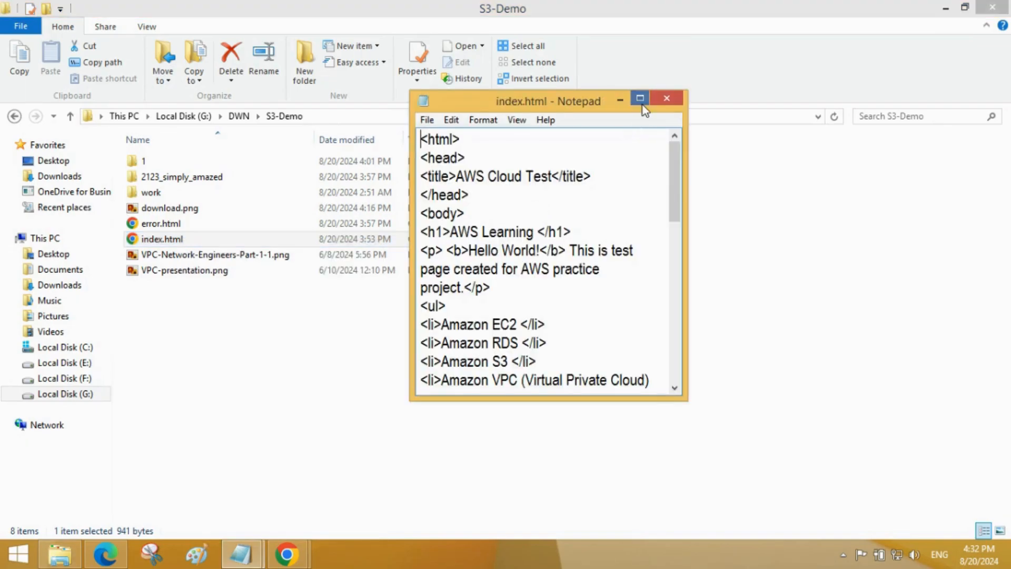
left_click(641, 103)
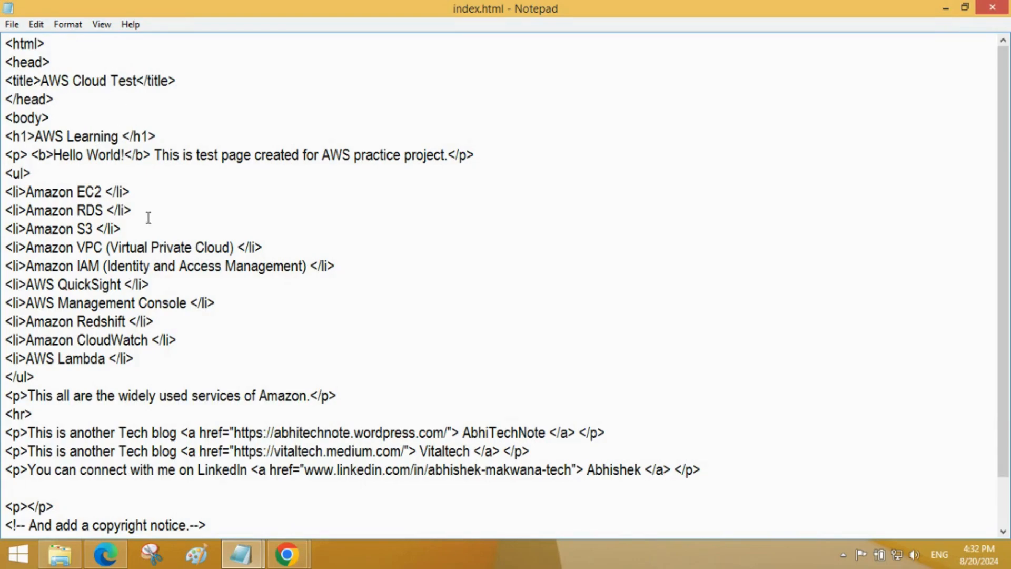
Step: Remove the opening anchor tag, the link text and the closing anchor tag from the LinkedIn line, keeping its URL as plain text
scroll(156, 357, "down", 1)
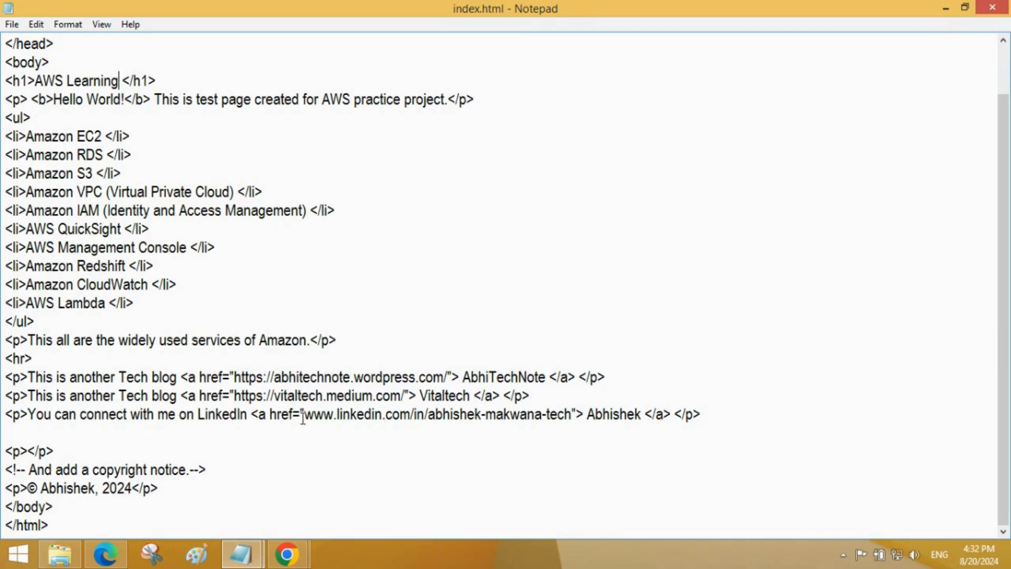
left_click_drag(304, 415, 248, 416)
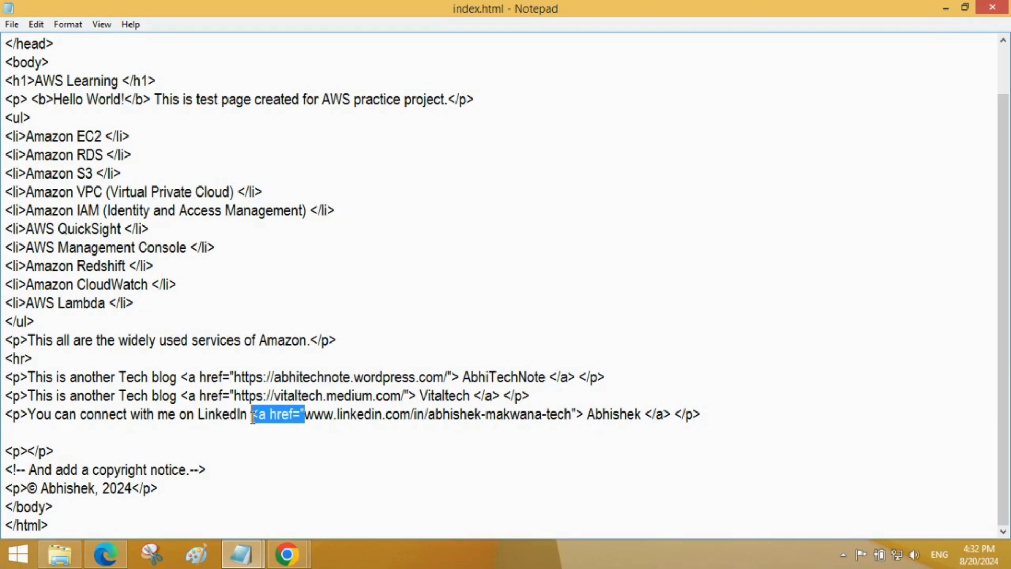
key("BackSpace")
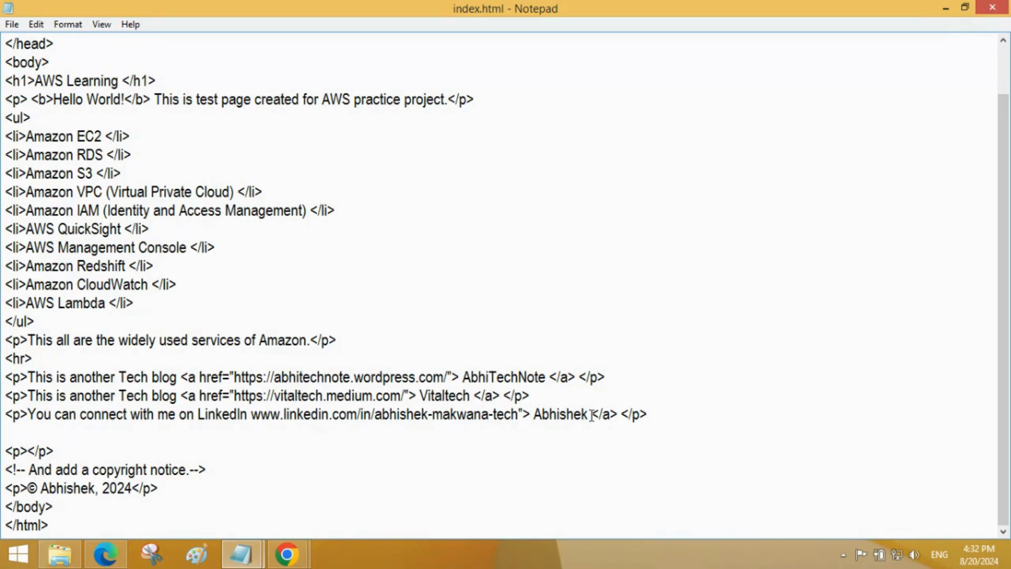
left_click_drag(592, 415, 520, 415)
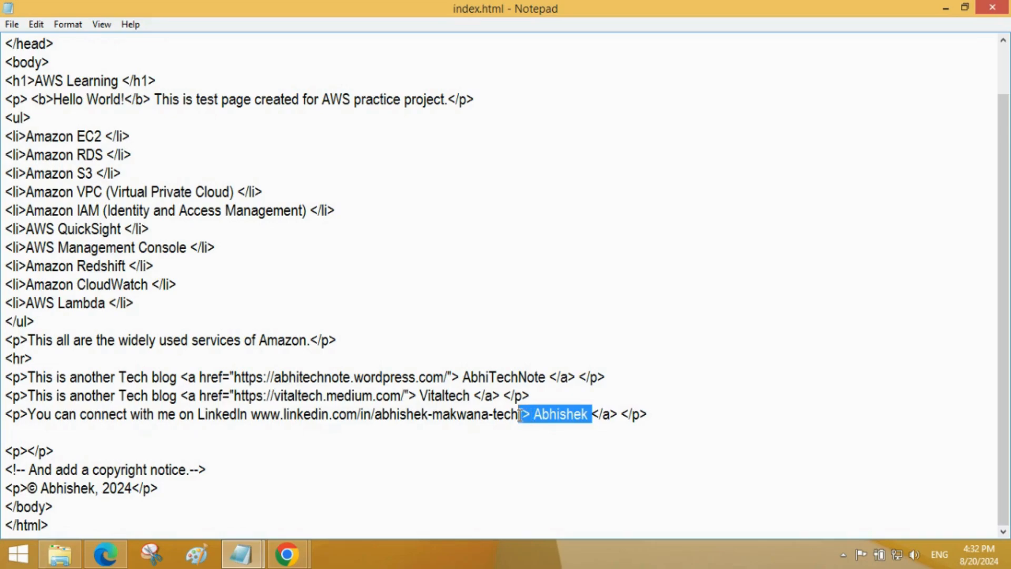
key("BackSpace")
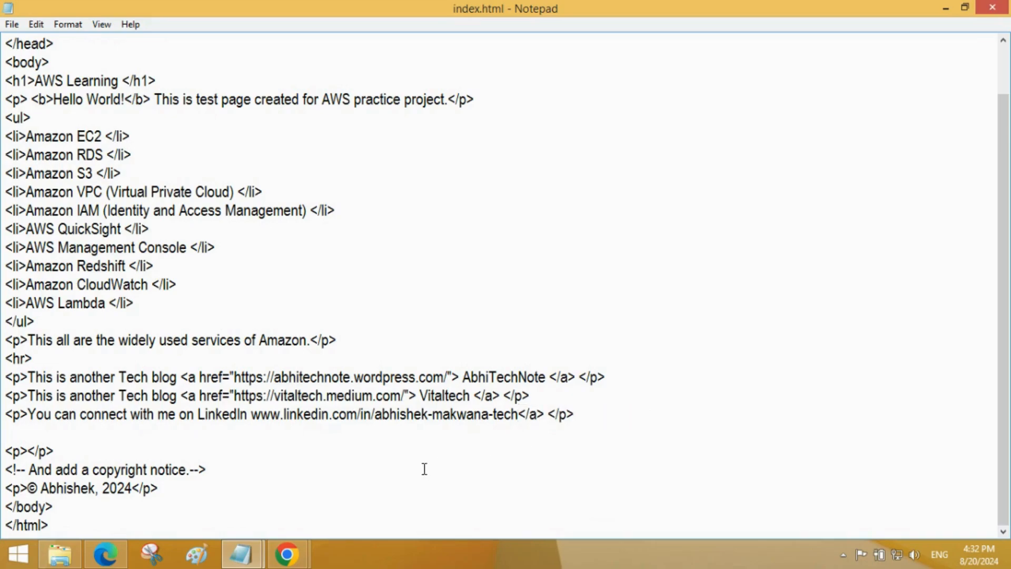
left_click_drag(548, 416, 518, 416)
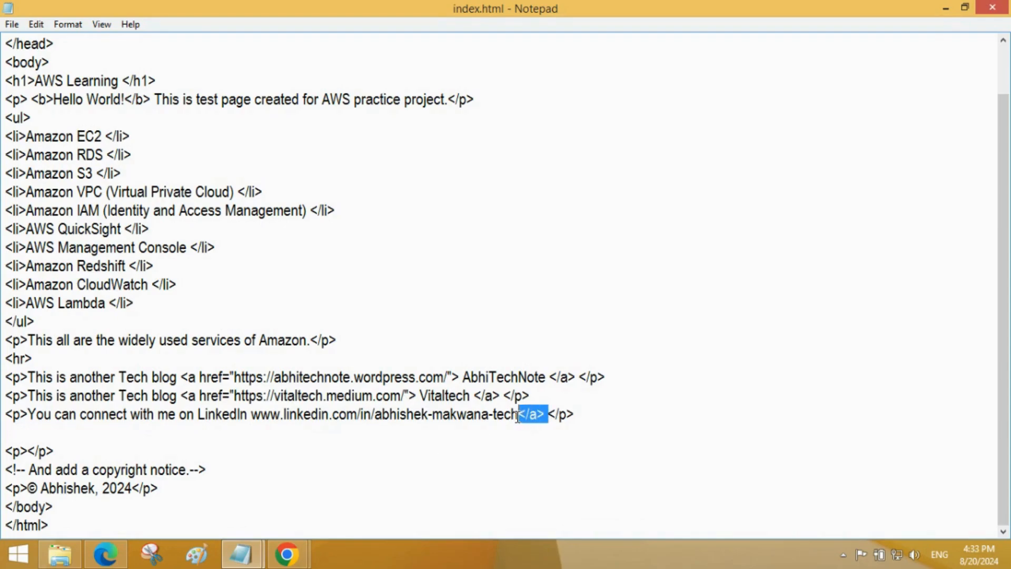
key("BackSpace")
Step: Add a colon after LinkedIn and a space between the profile URL and the closing paragraph tag
left_click(247, 415)
type(":")
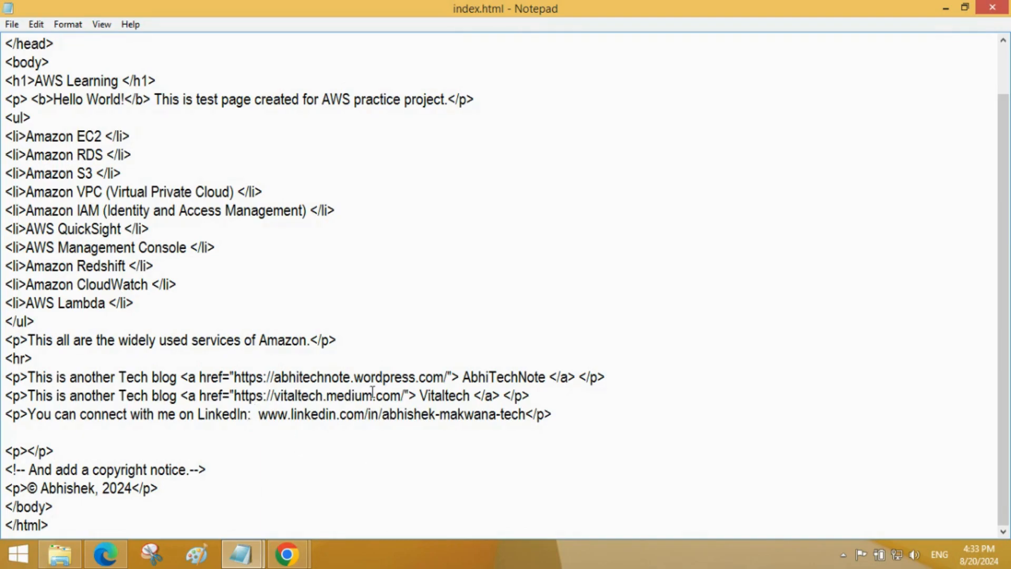
left_click(525, 414)
Step: Extend the h1 heading AWS Learning with the word "with", the author's first name and an exclamation mark
scroll(212, 324, "up", 1)
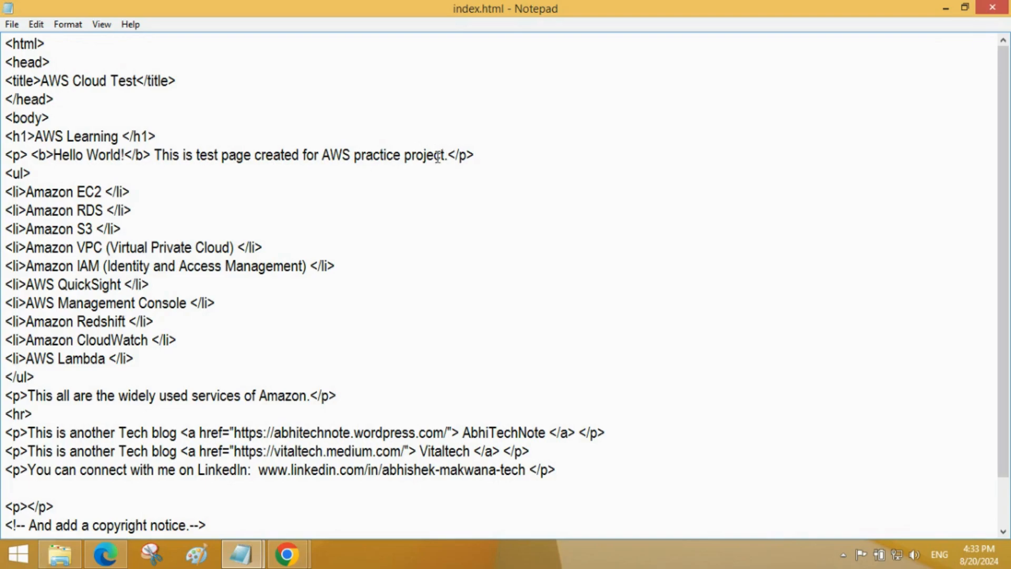
left_click(121, 136)
type("with ")
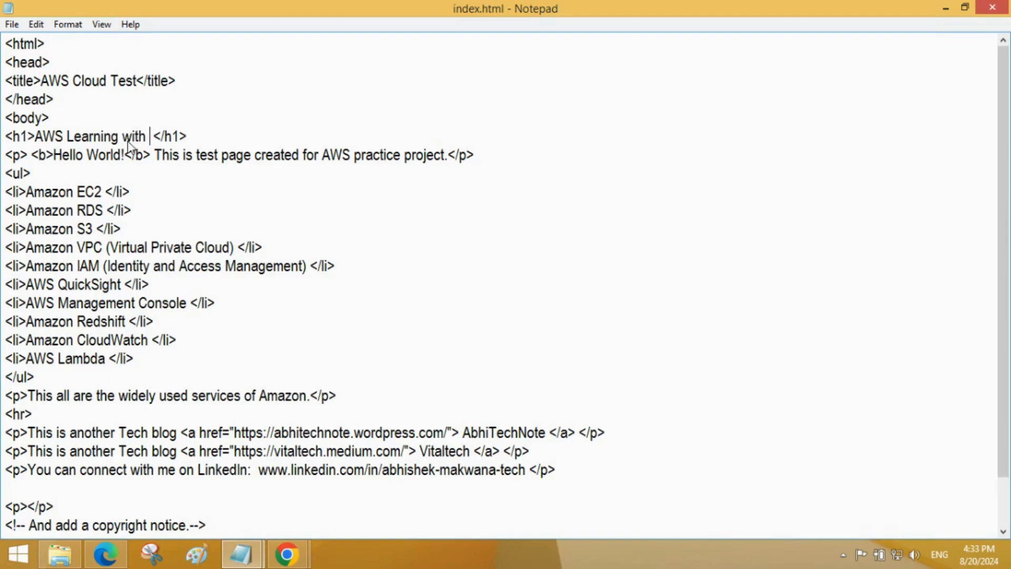
type("Abhishek")
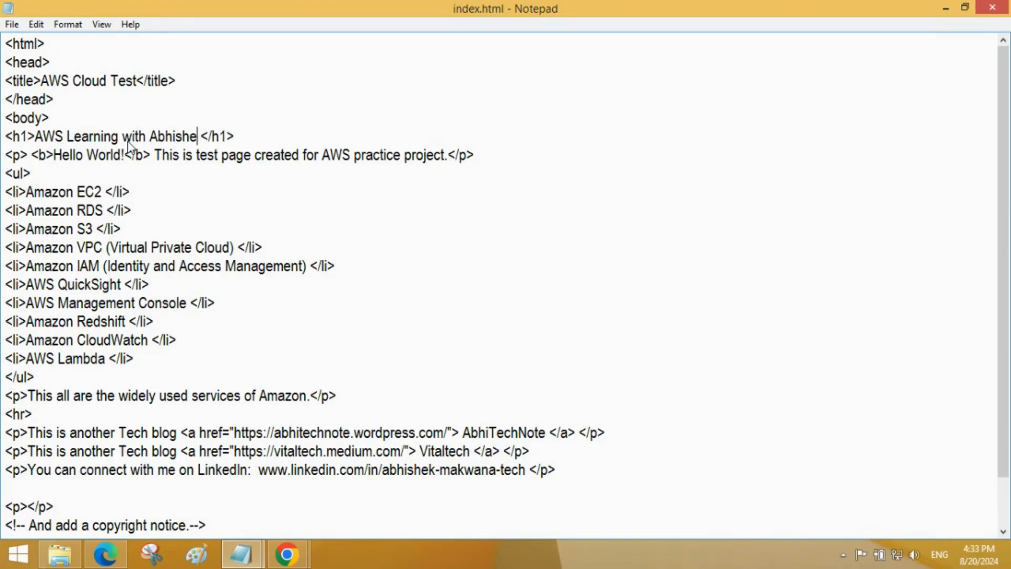
type("!")
Step: Change the page title to "AWS Cloud Test for S3 Bucket Versioning", save index.html and close Notepad
left_click(136, 80)
type("for ")
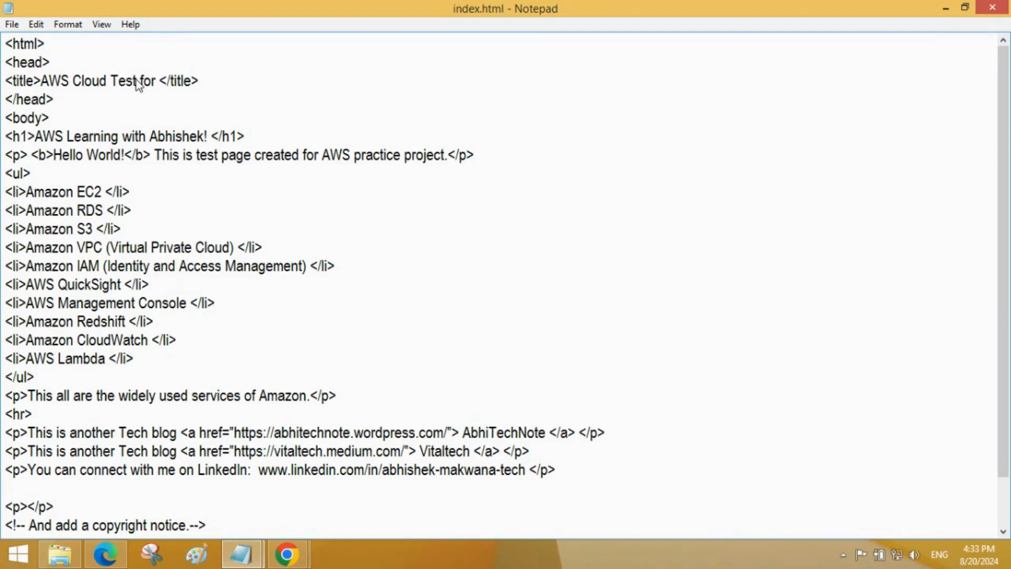
type("S3 Buce")
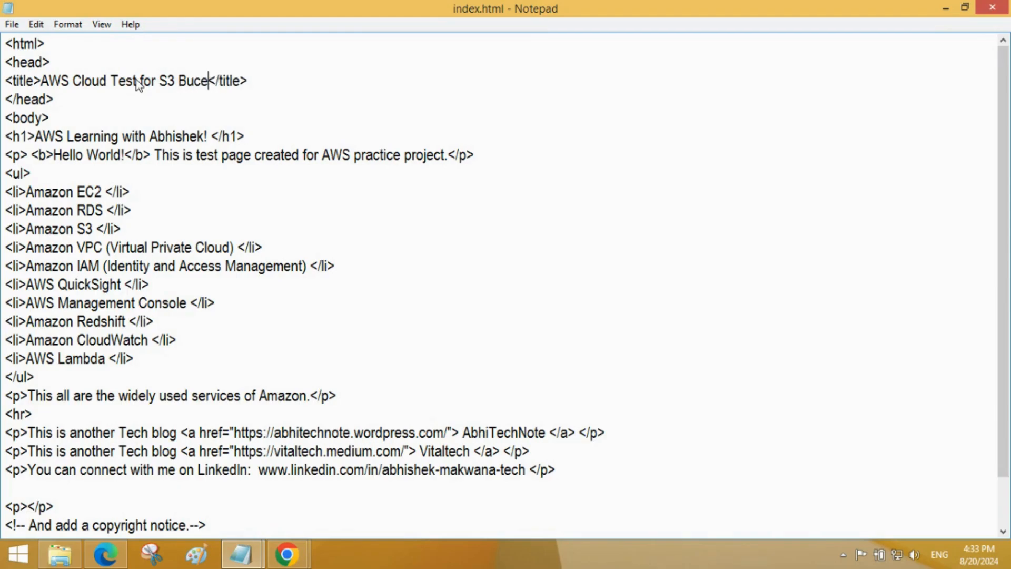
key("BackSpace")
type("ket Versioning")
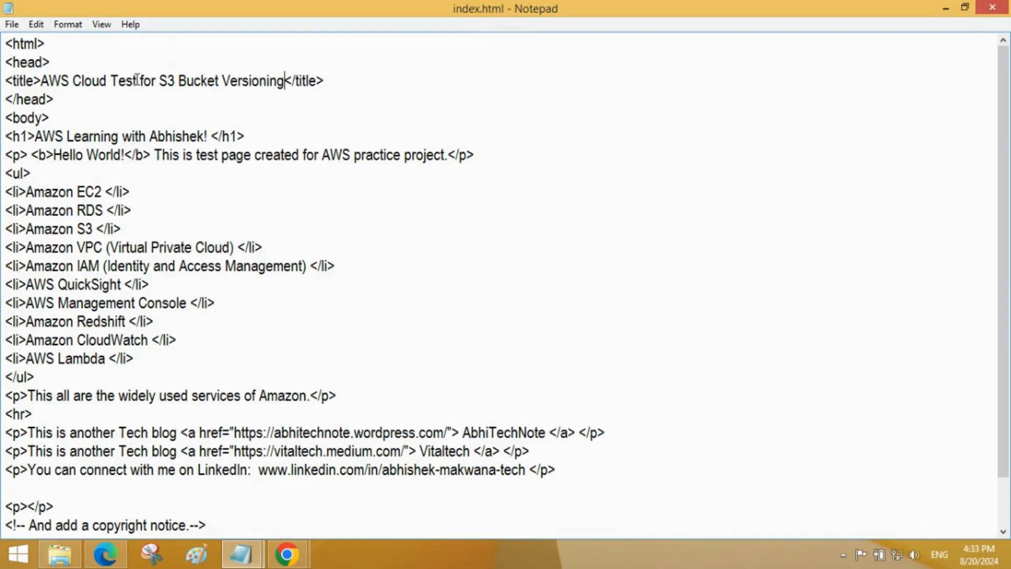
left_click(990, 6)
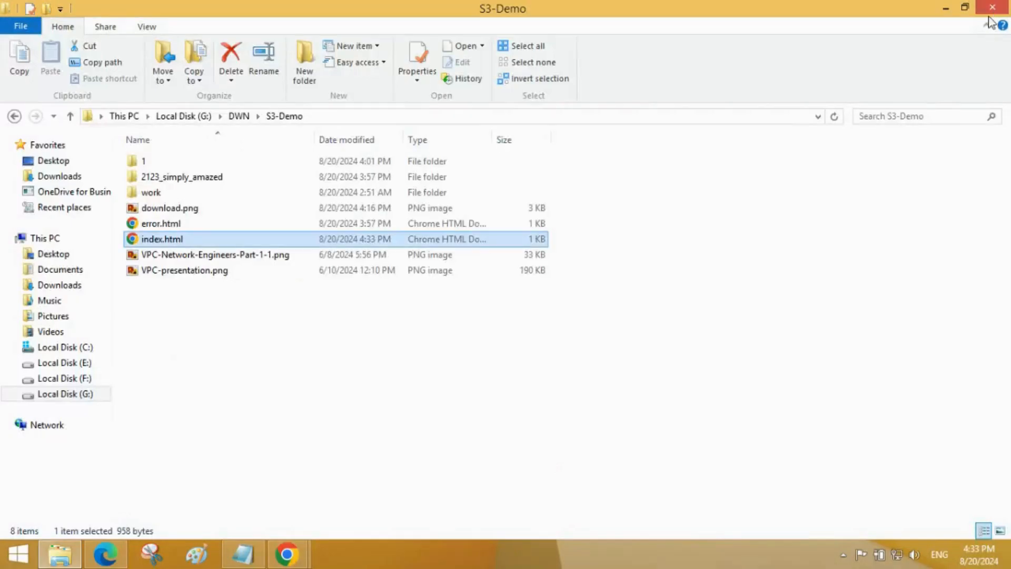
Step: Switch to the website-7ab bucket in Chrome and add the edited index.html from the S3-Demo folder to a new upload
mouse_move(287, 553)
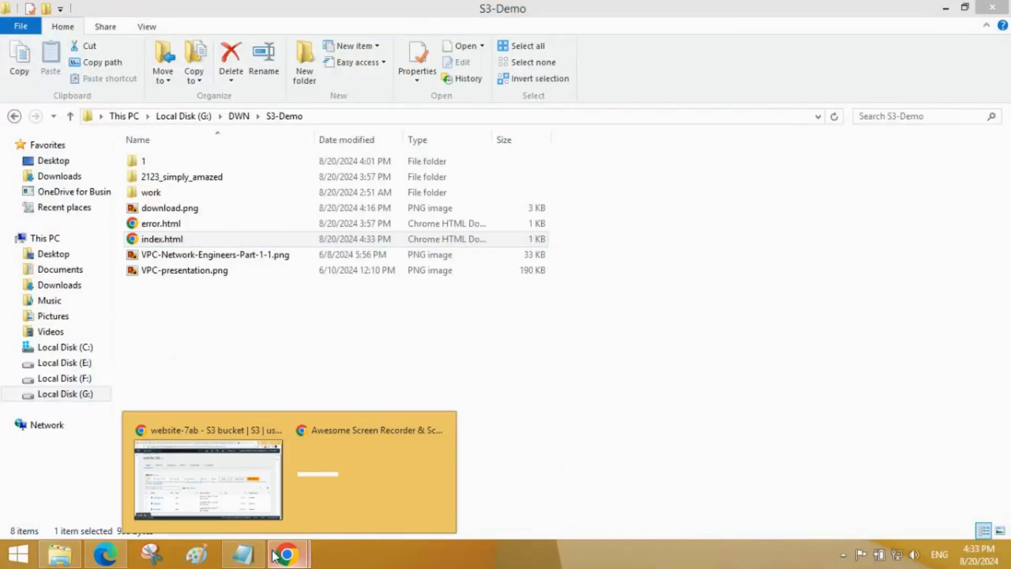
left_click(227, 491)
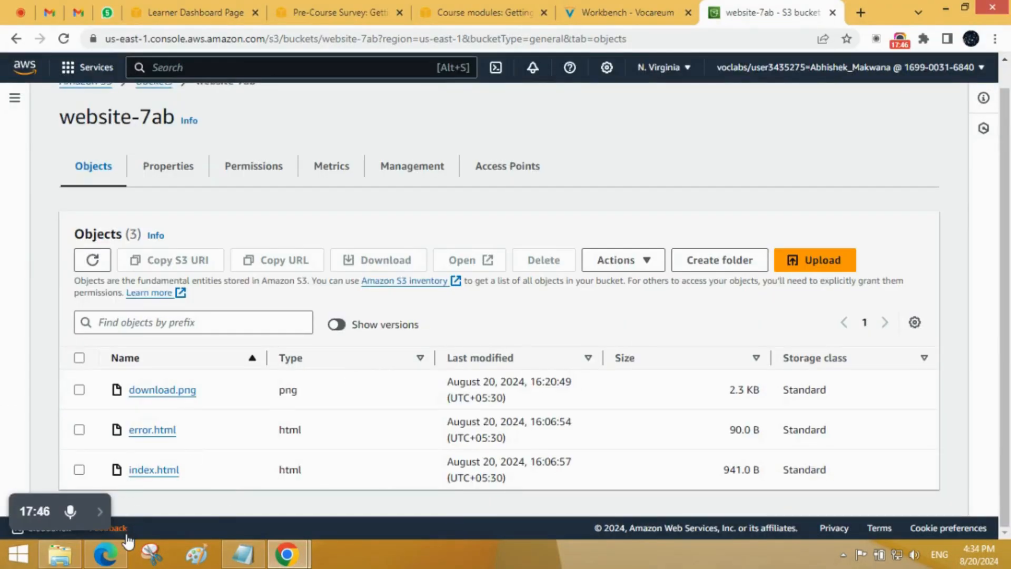
mouse_move(103, 524)
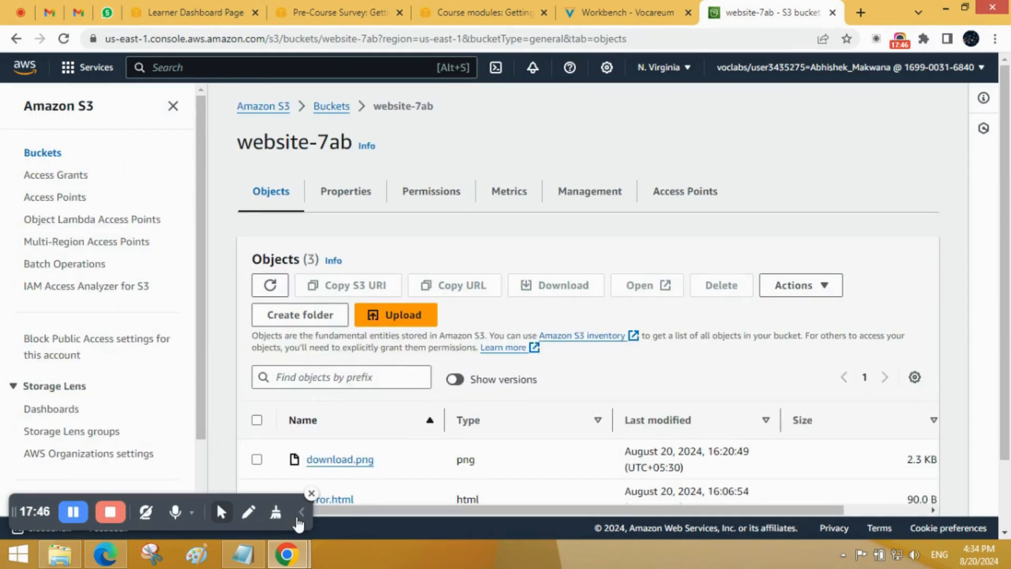
left_click(174, 106)
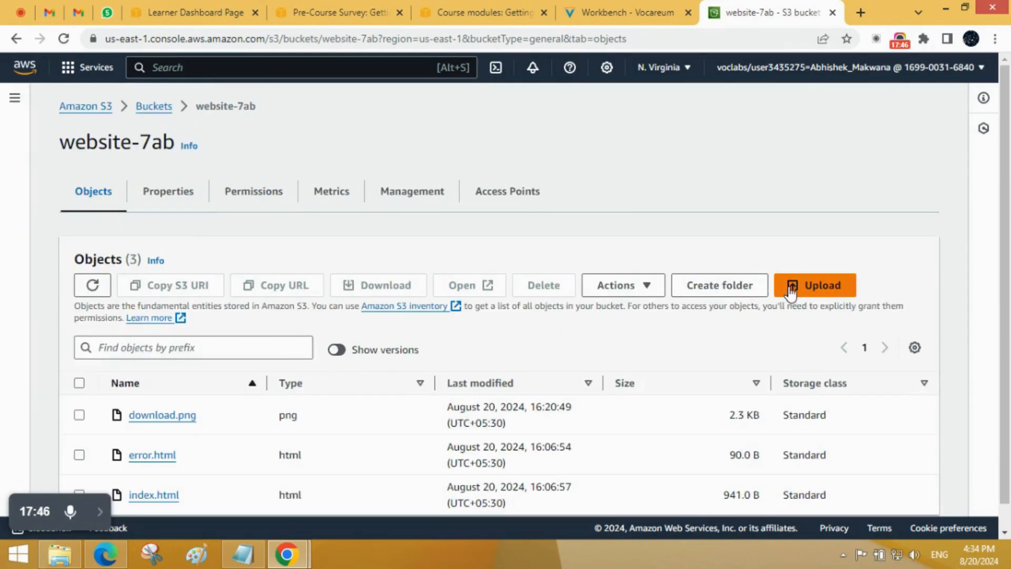
scroll(177, 468, "down", 1)
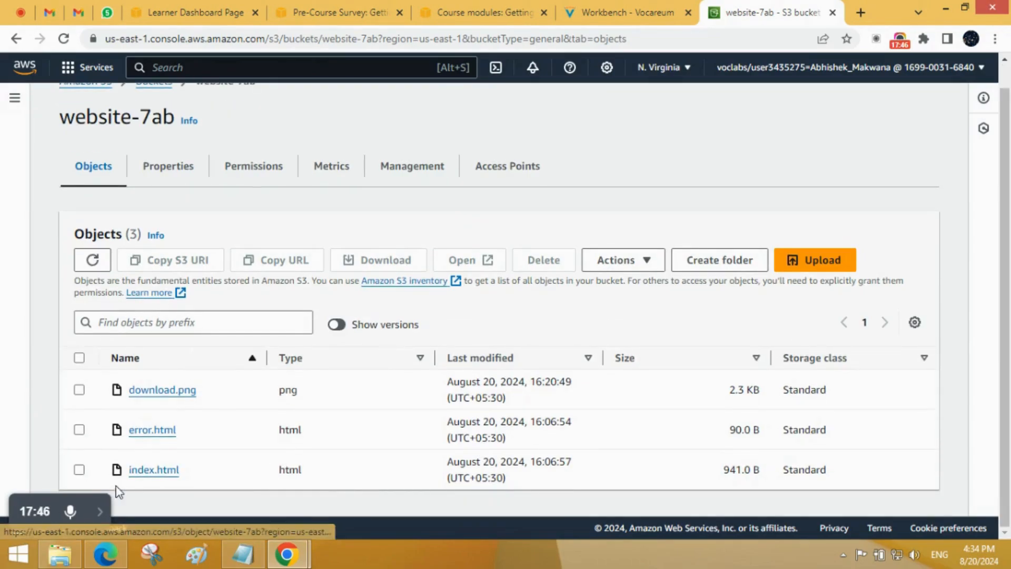
left_click(814, 270)
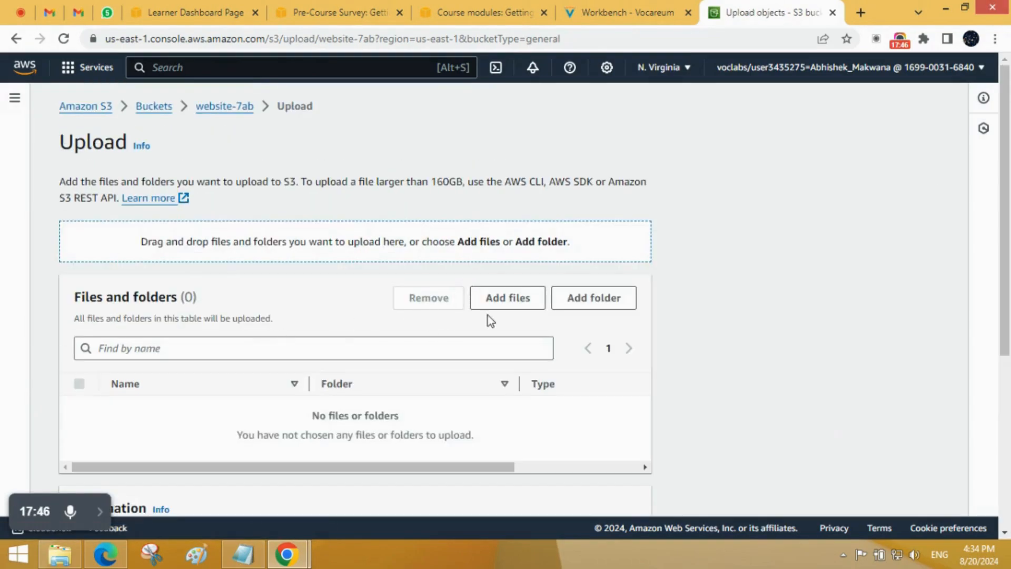
left_click(500, 299)
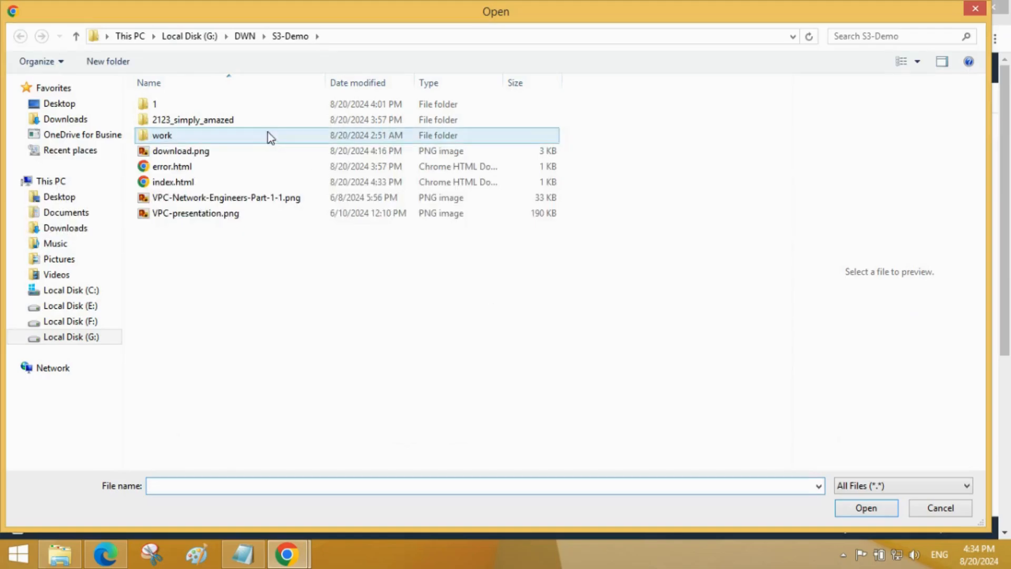
left_click(225, 183)
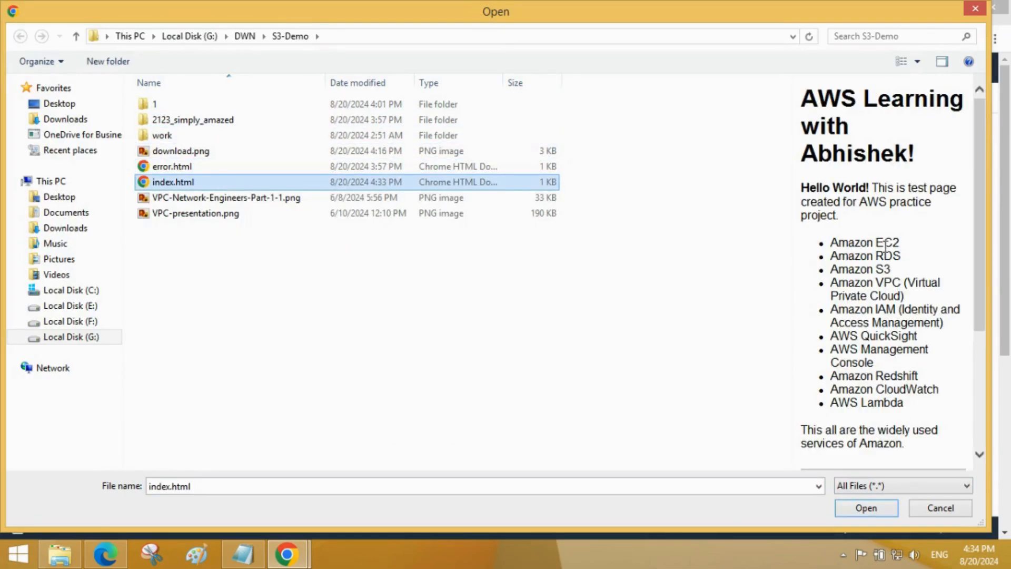
left_click(884, 506)
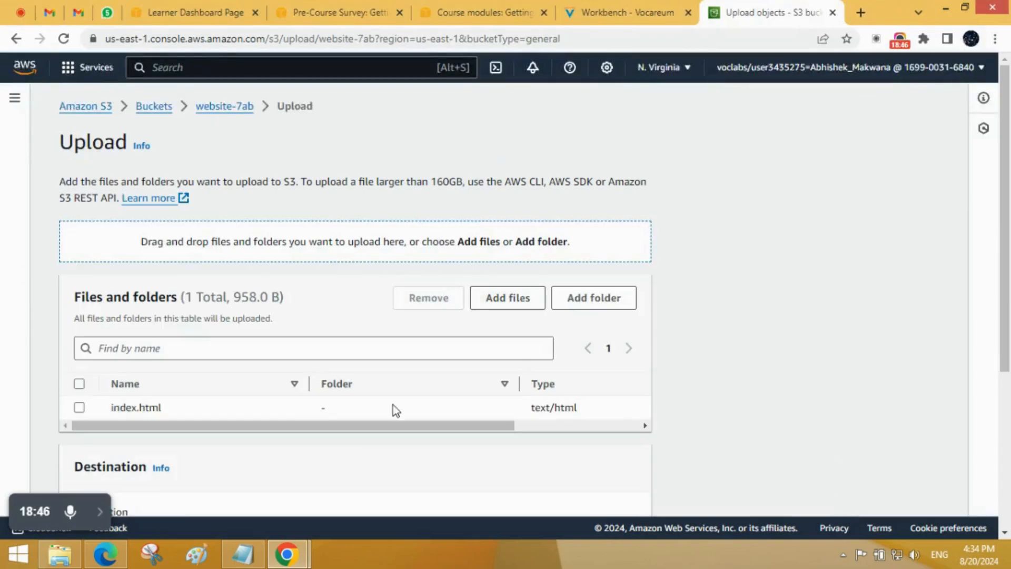
Step: Upload index.html to s3://website-7ab with the default permissions and properties
scroll(393, 405, "down", 4)
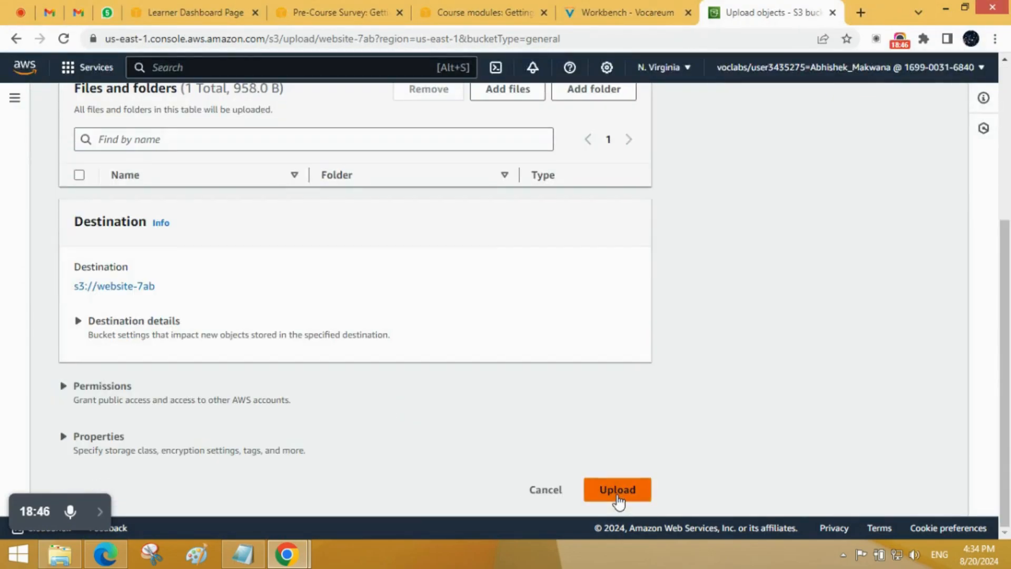
left_click(617, 490)
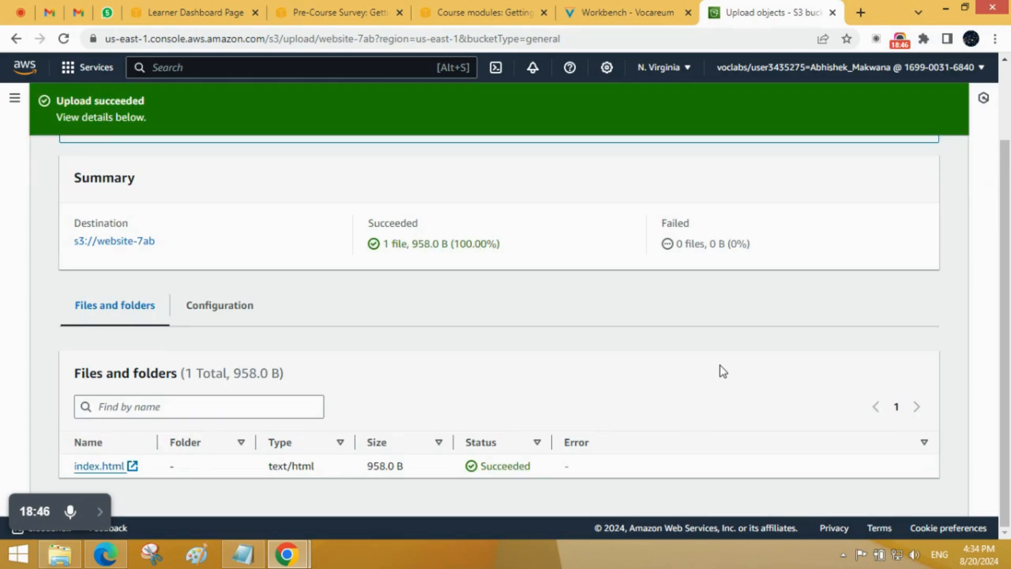
scroll(255, 230, "up", 2)
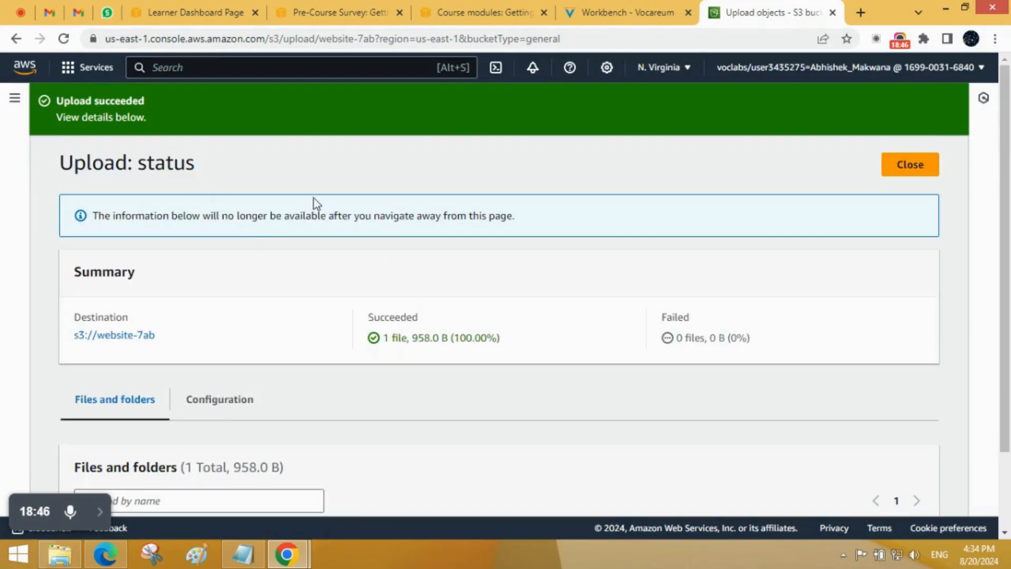
Step: Close the upload status page and refresh the website-7ab object list
left_click(900, 168)
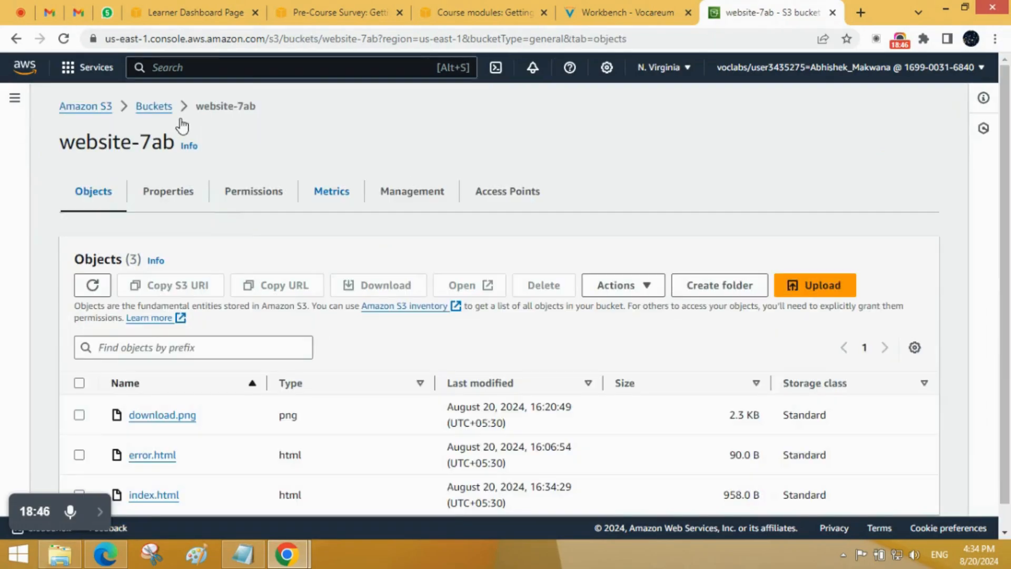
scroll(197, 327, "down", 1)
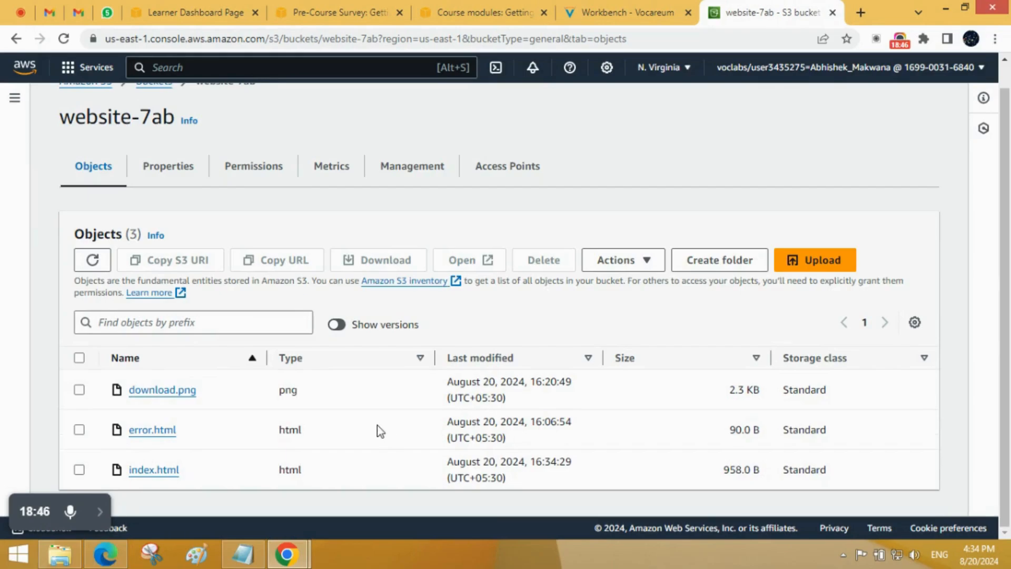
left_click(91, 261)
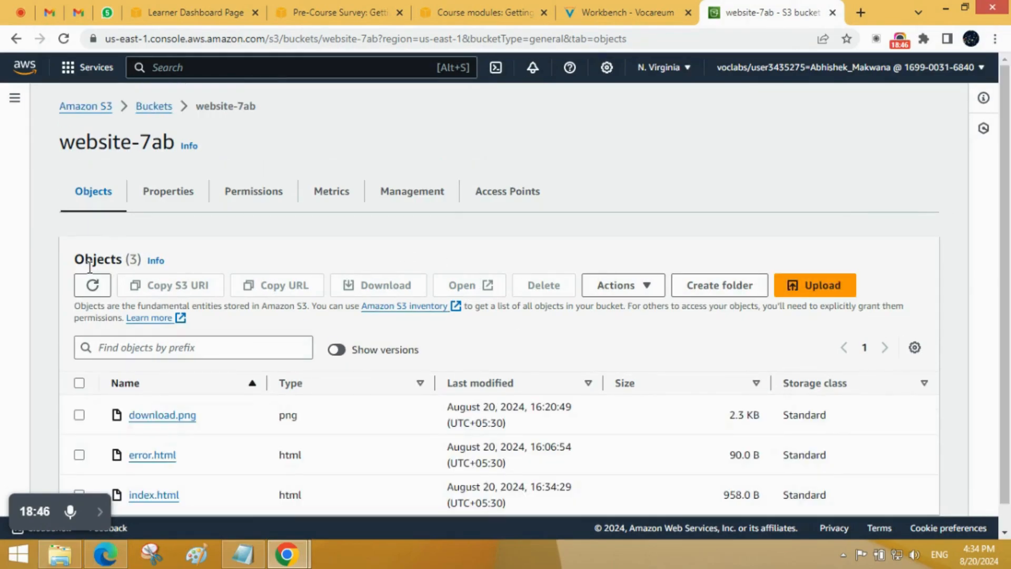
Step: Refresh the website-7ab object list and check the last-modified time of index.html
left_click(92, 286)
scroll(476, 482, "down", 1)
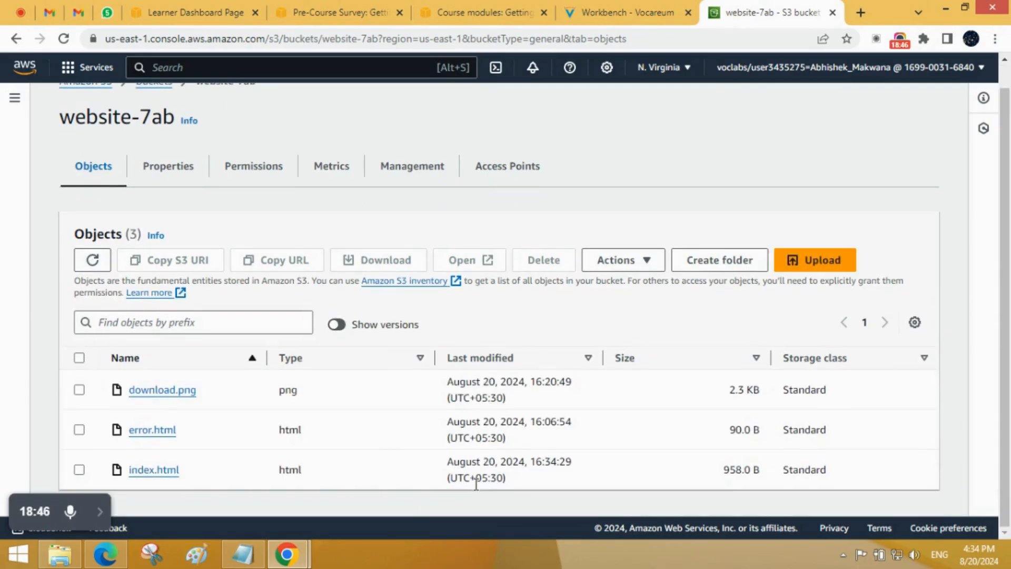
left_click_drag(580, 456, 449, 468)
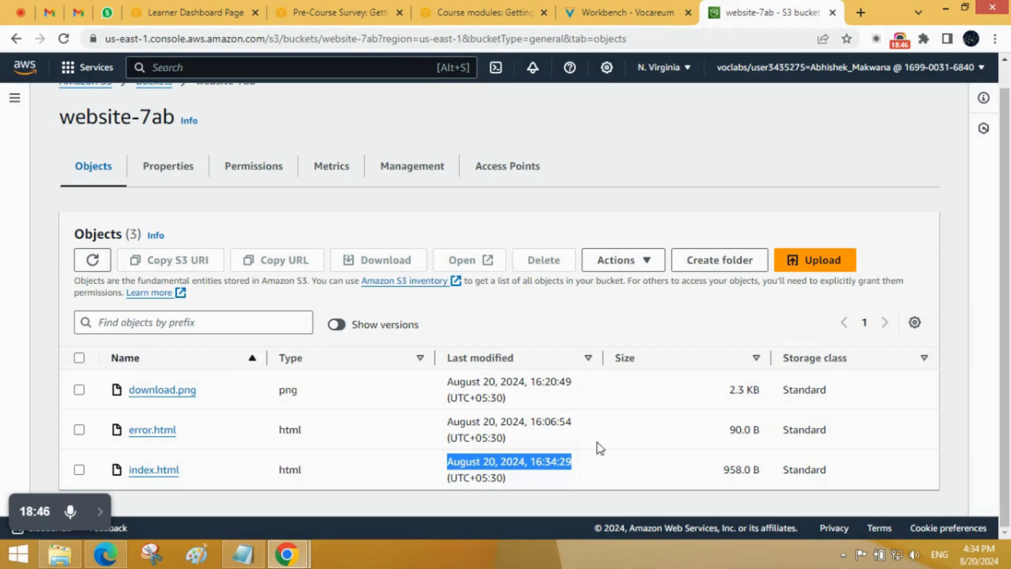
left_click(599, 469)
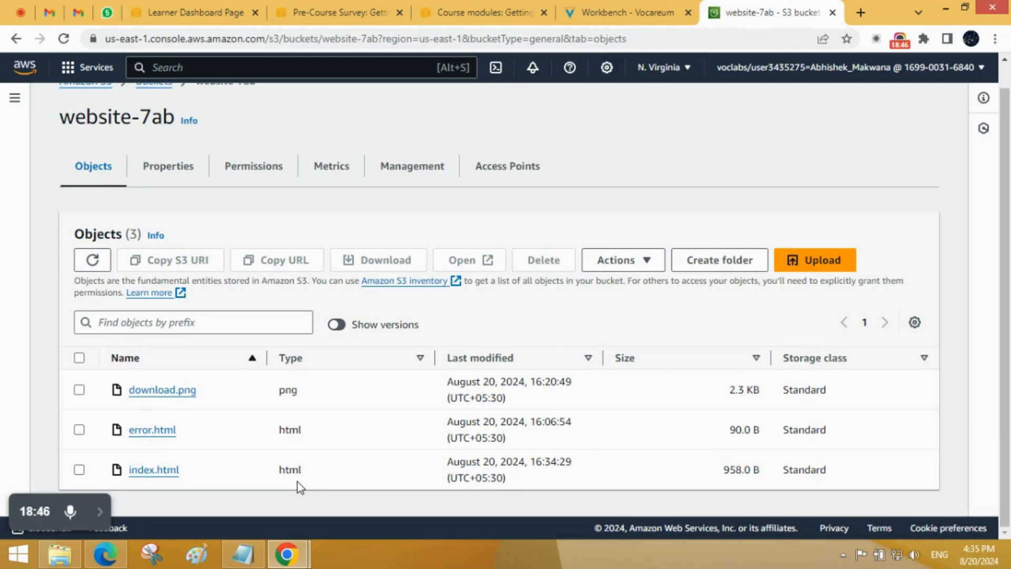
Step: Show object versions in website-7ab and compare the last-modified times of the two index.html versions
left_click(341, 325)
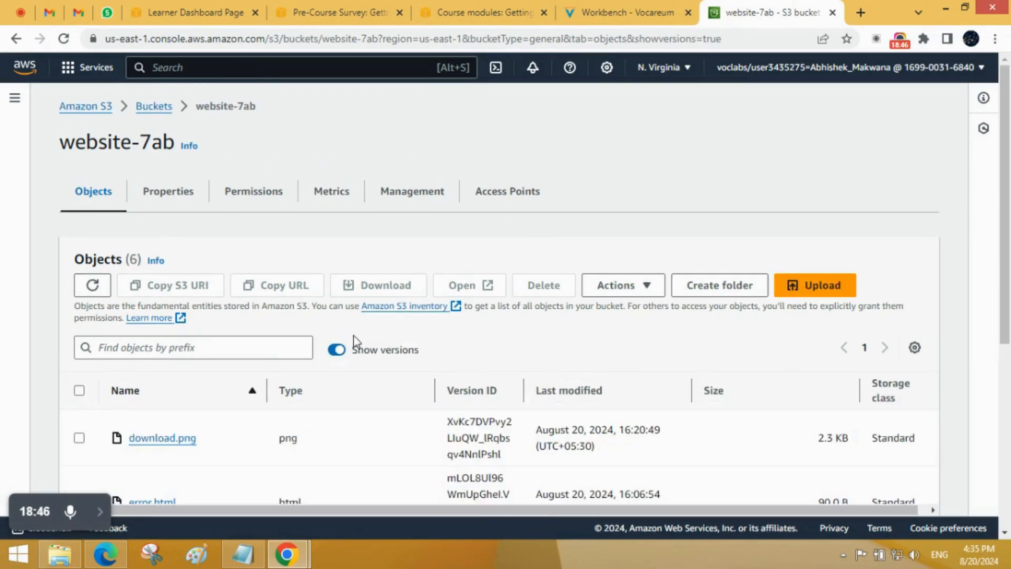
scroll(355, 337, "down", 4)
scroll(355, 337, "down", 2)
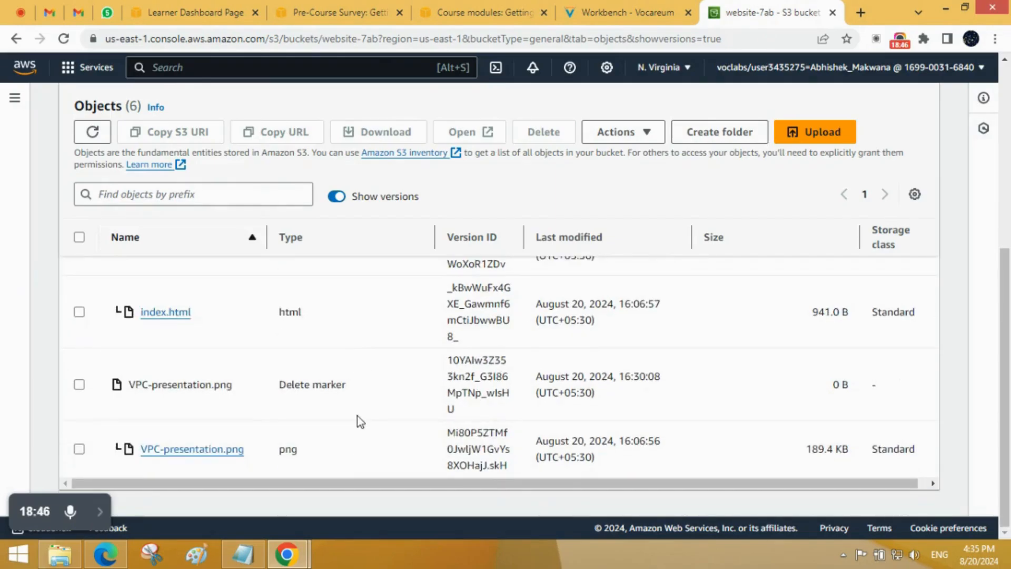
scroll(265, 428, "up", 1)
scroll(264, 427, "up", 2)
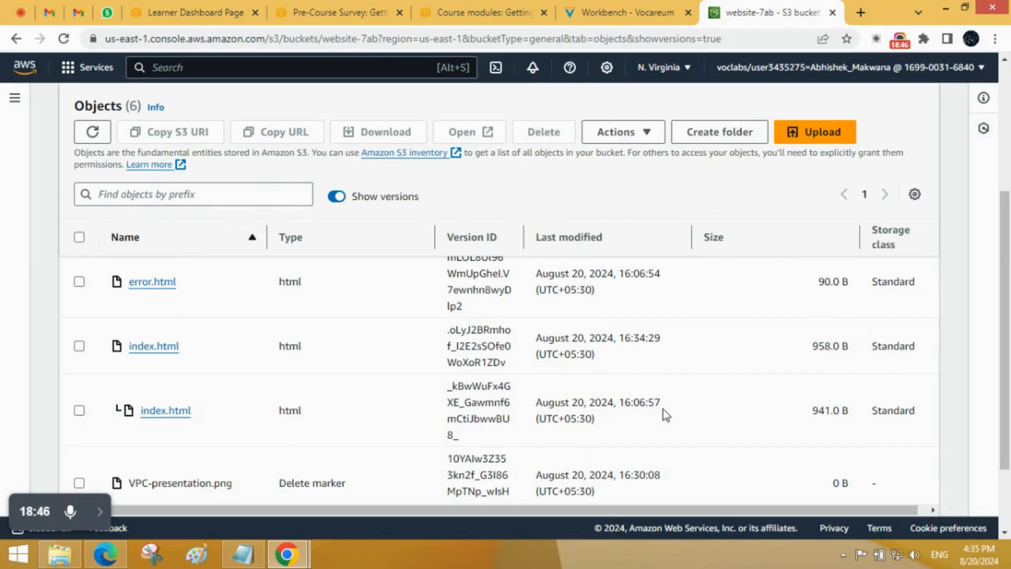
left_click_drag(661, 403, 618, 406)
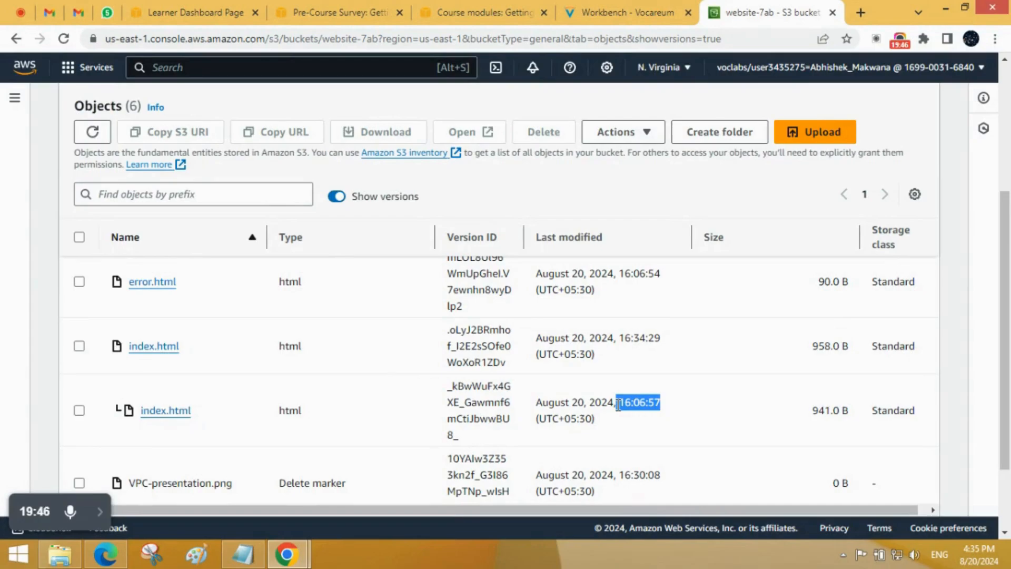
left_click_drag(664, 337, 619, 338)
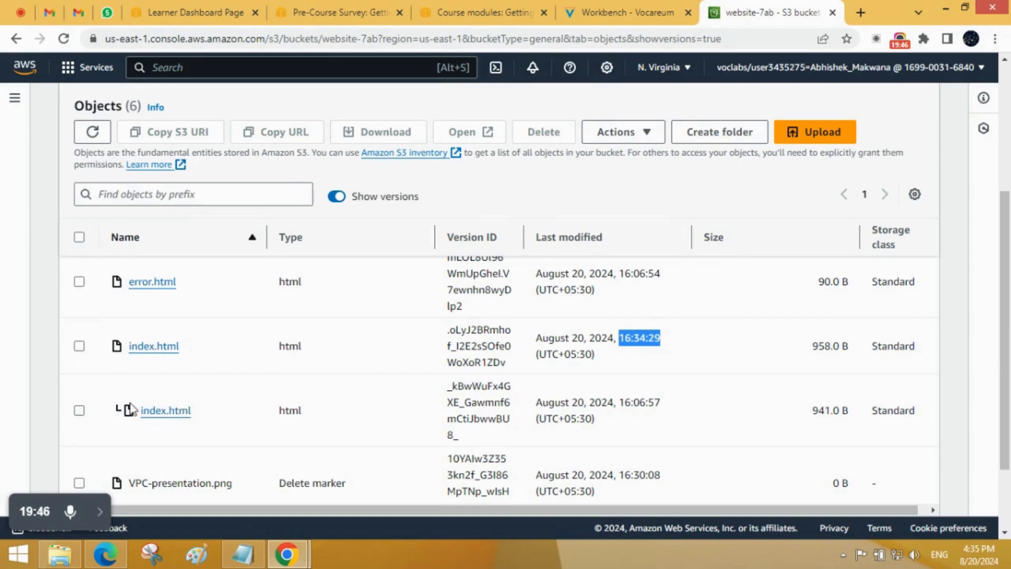
scroll(123, 421, "down", 2)
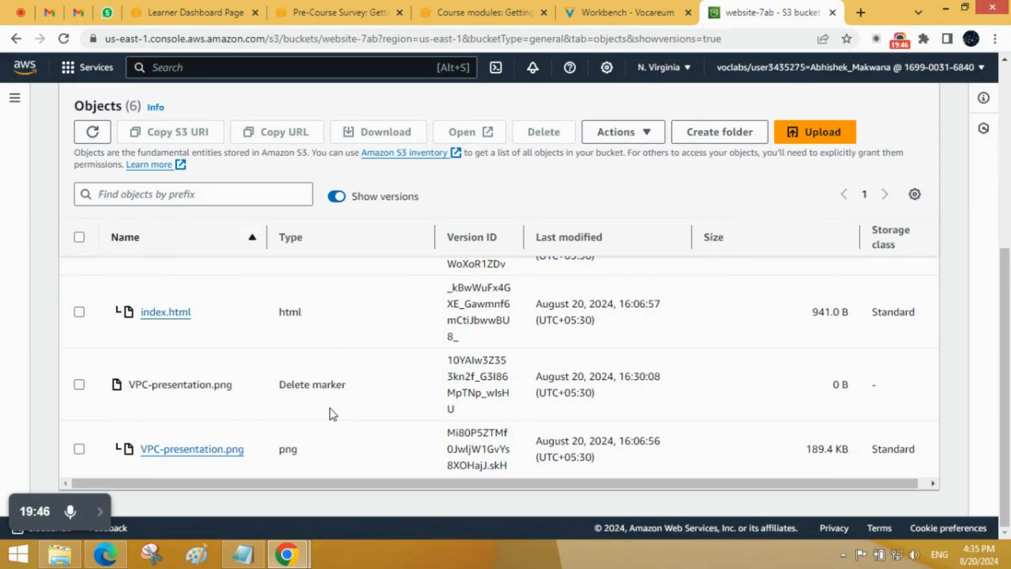
scroll(332, 413, "up", 3)
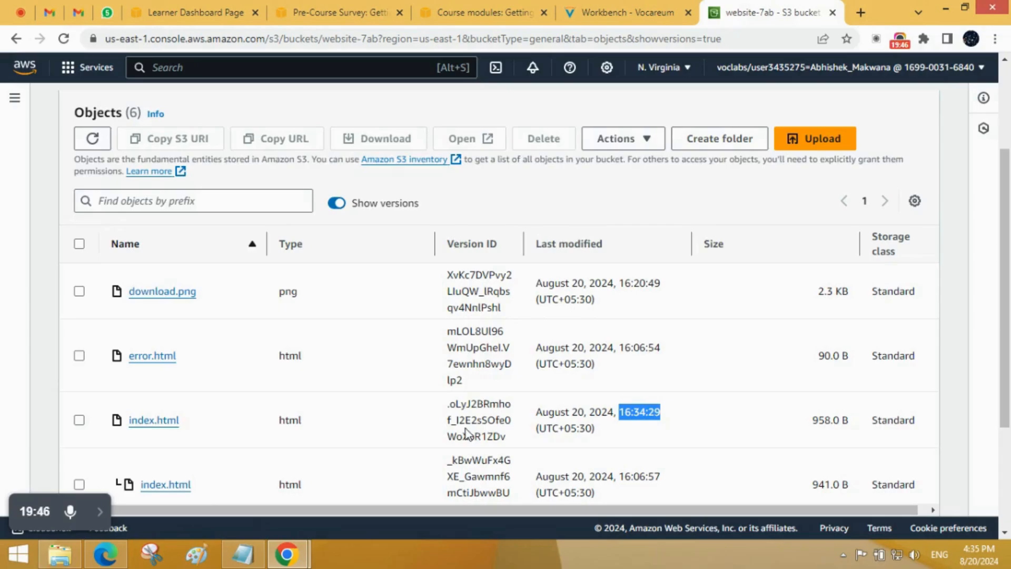
scroll(463, 429, "up", 3)
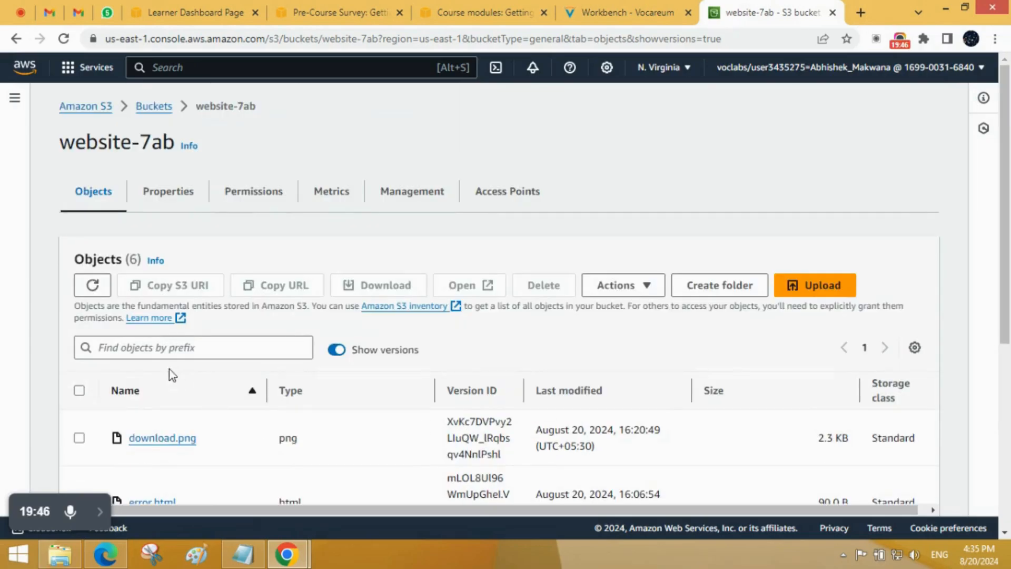
Step: Make the older 941.0 B version of index.html public using ACL and close the status page
scroll(318, 355, "down", 5)
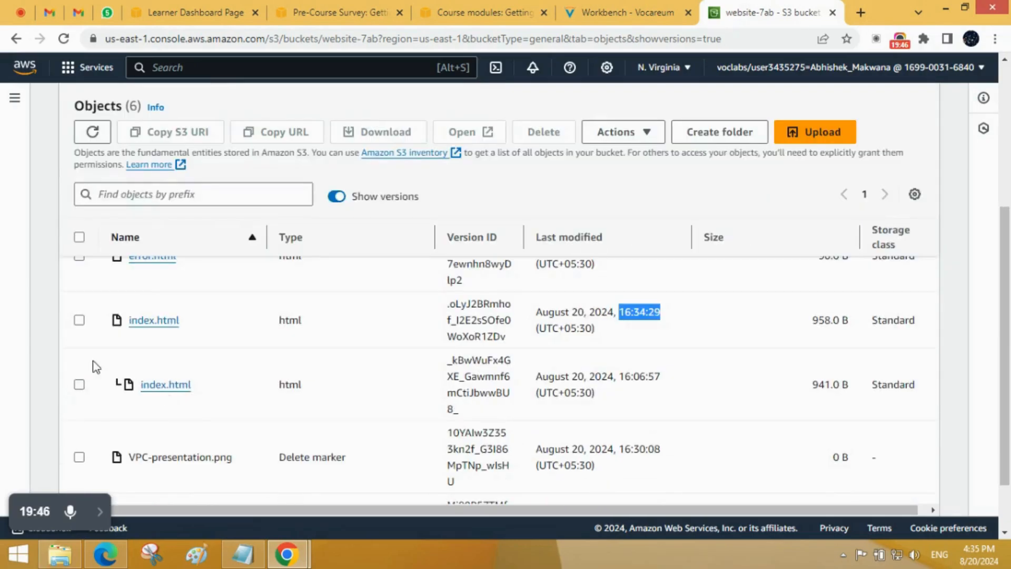
left_click(79, 386)
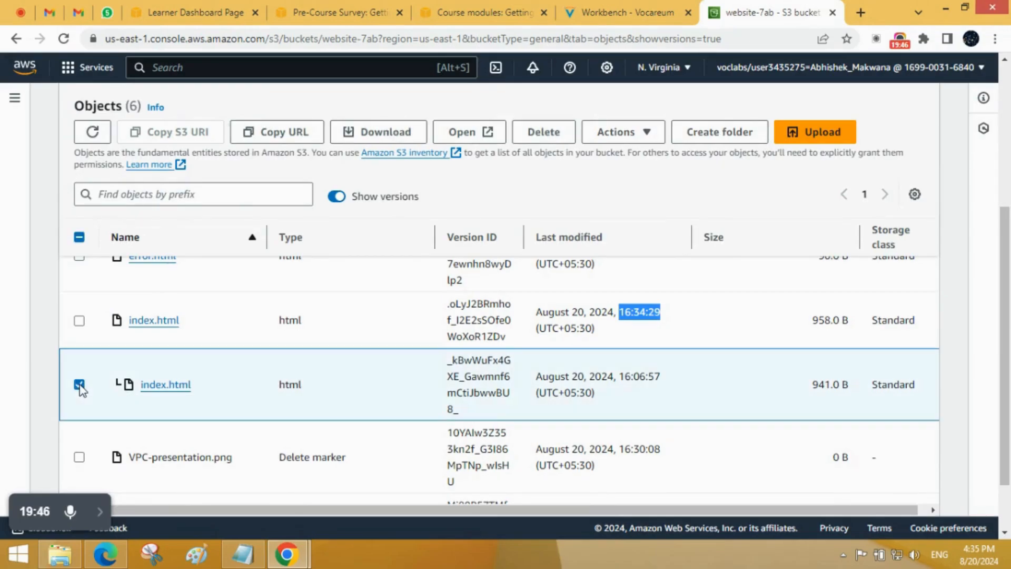
left_click(620, 134)
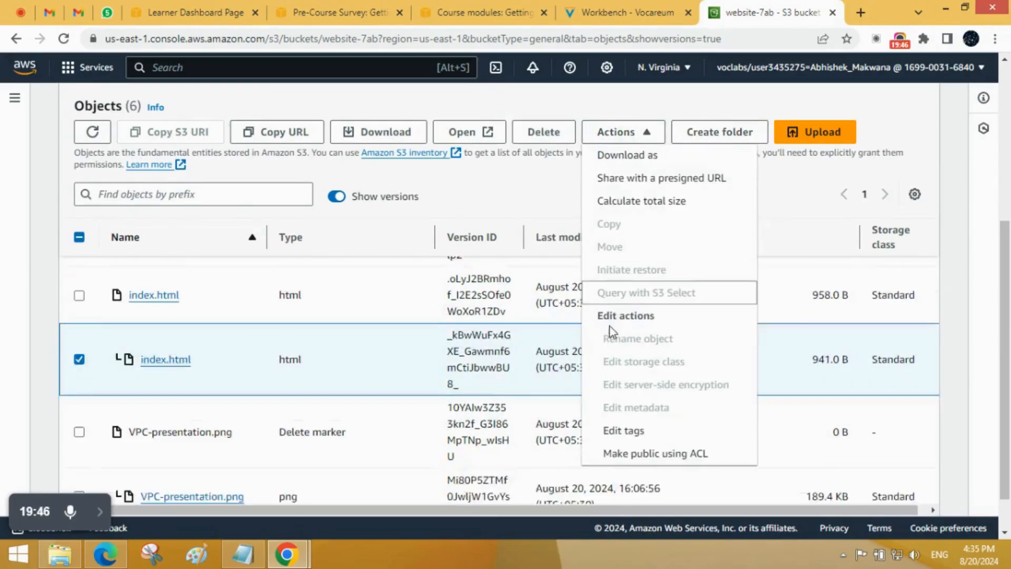
left_click(654, 455)
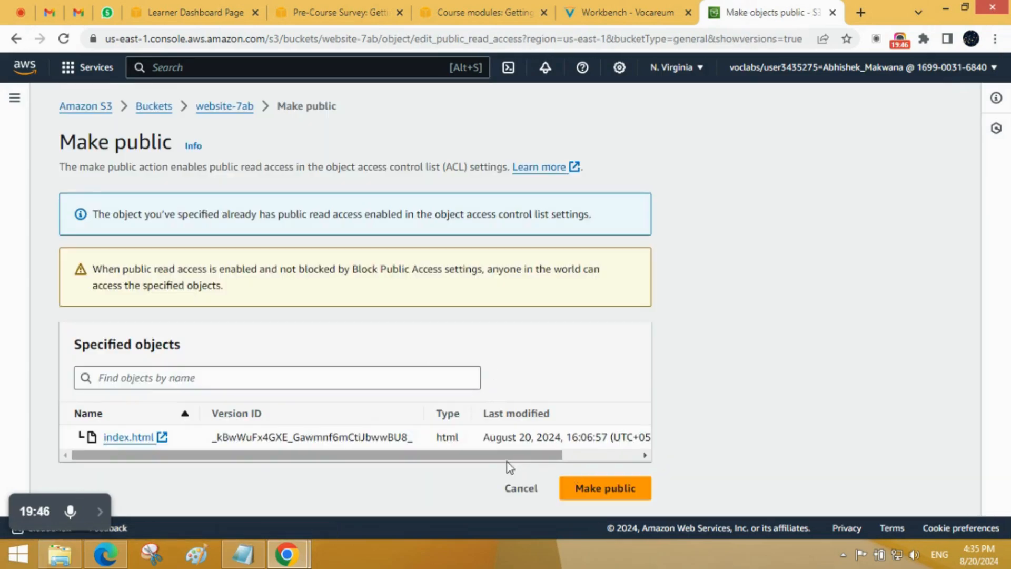
left_click(641, 494)
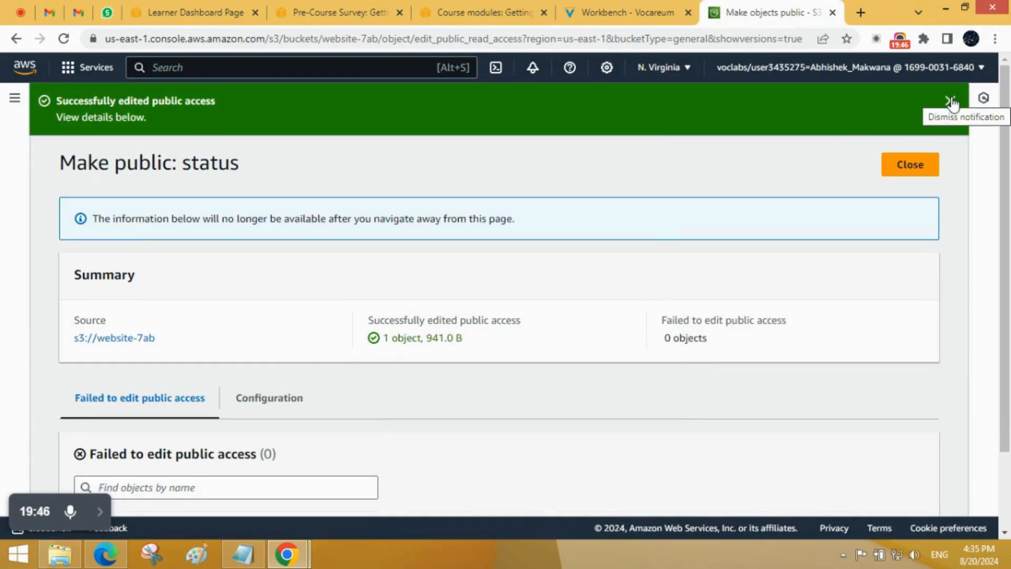
left_click(951, 101)
left_click(909, 112)
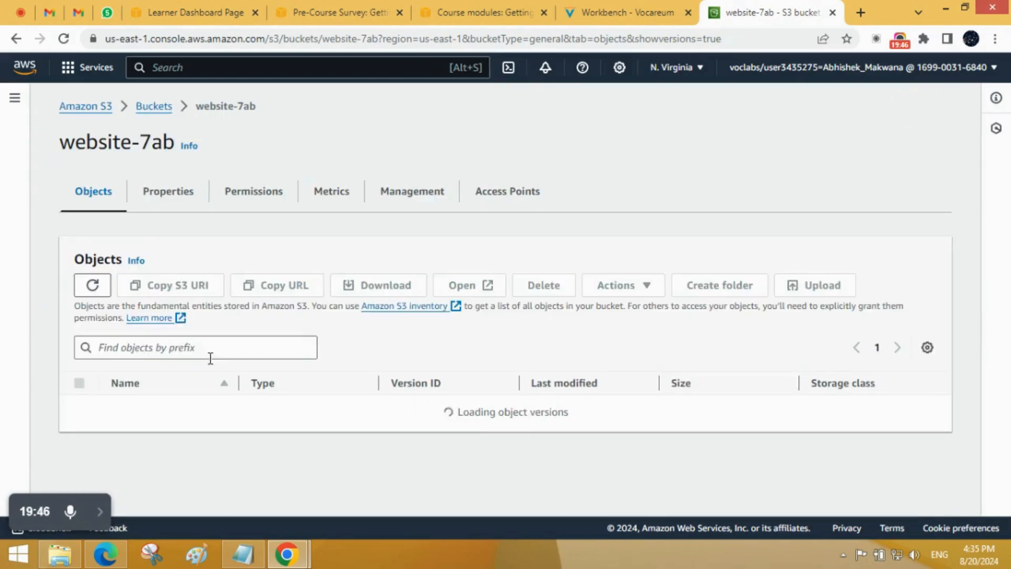
Step: Open the current index.html version's details and check its object URL in a new browser tab
scroll(199, 448, "down", 3)
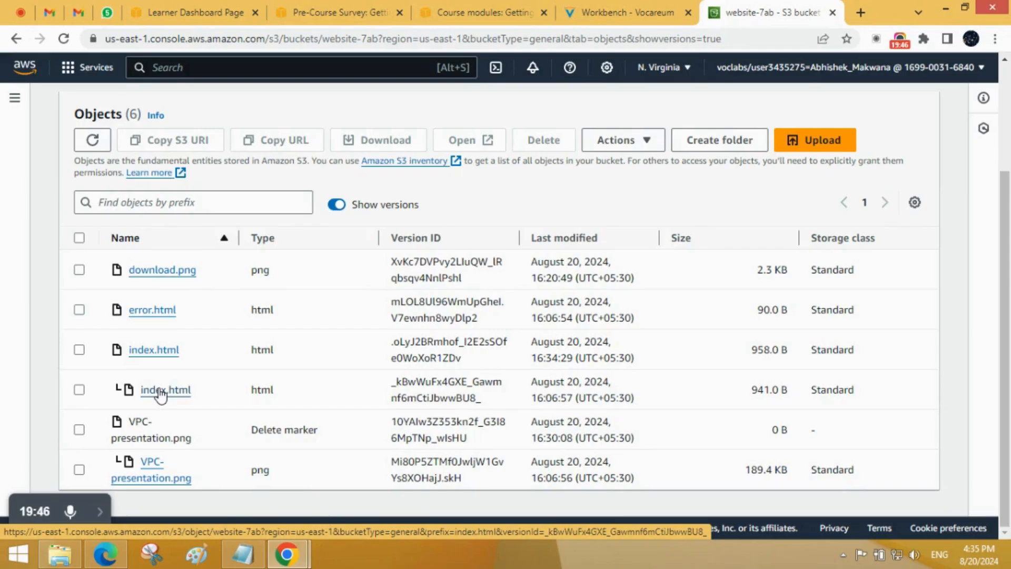
left_click(143, 352)
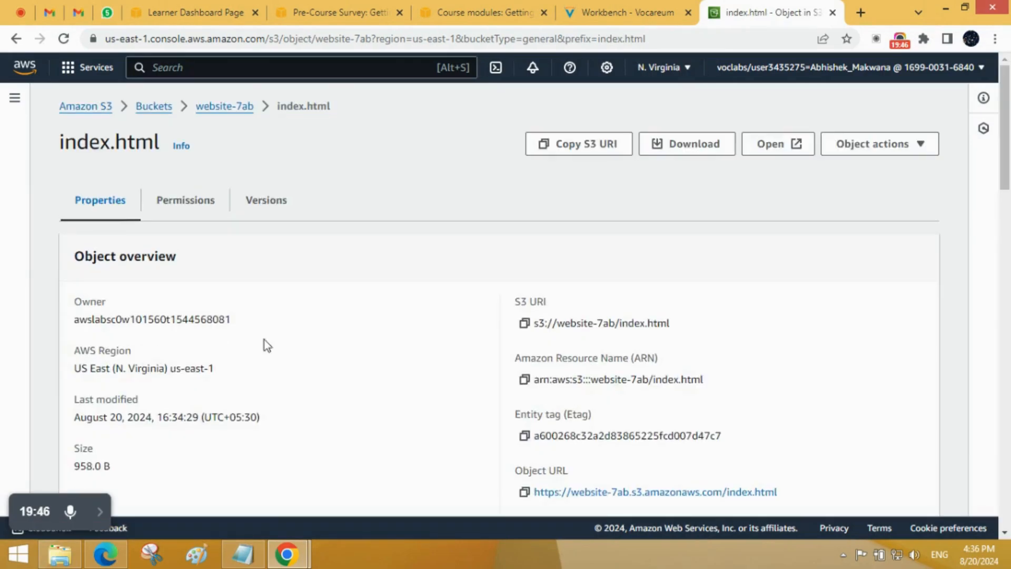
scroll(265, 339, "down", 3)
middle_click(605, 296)
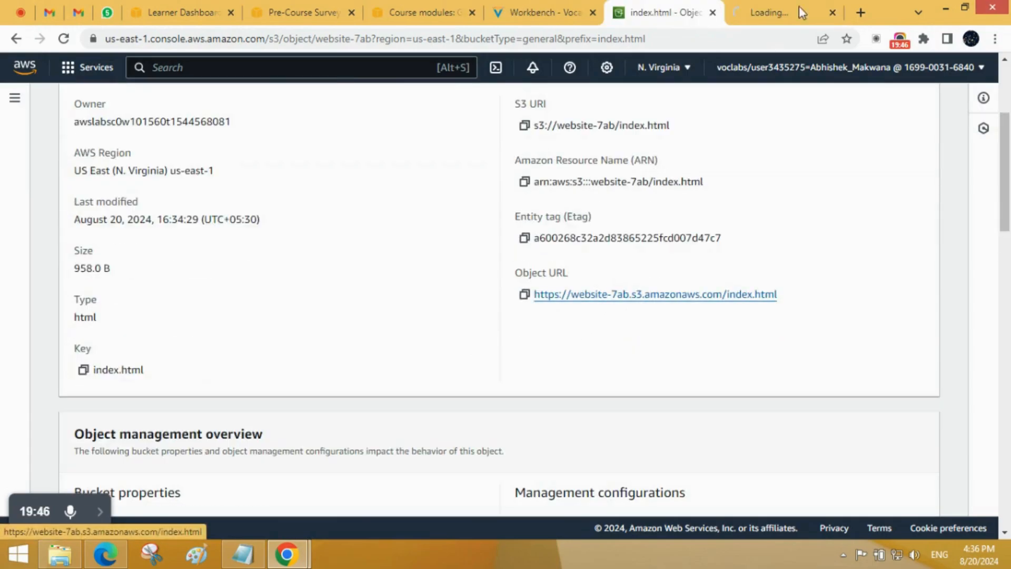
left_click(774, 8)
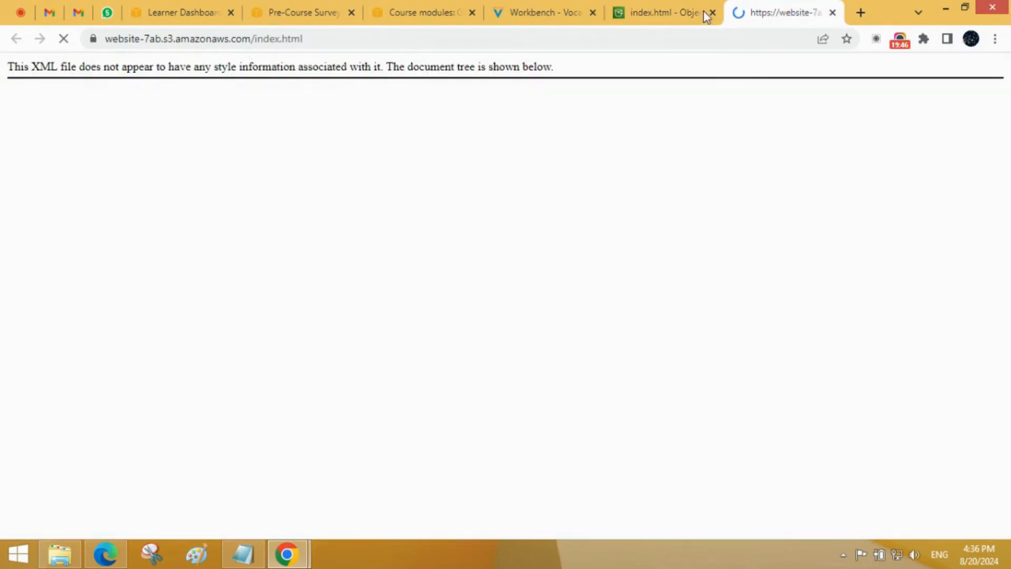
left_click(640, 8)
left_click(763, 8)
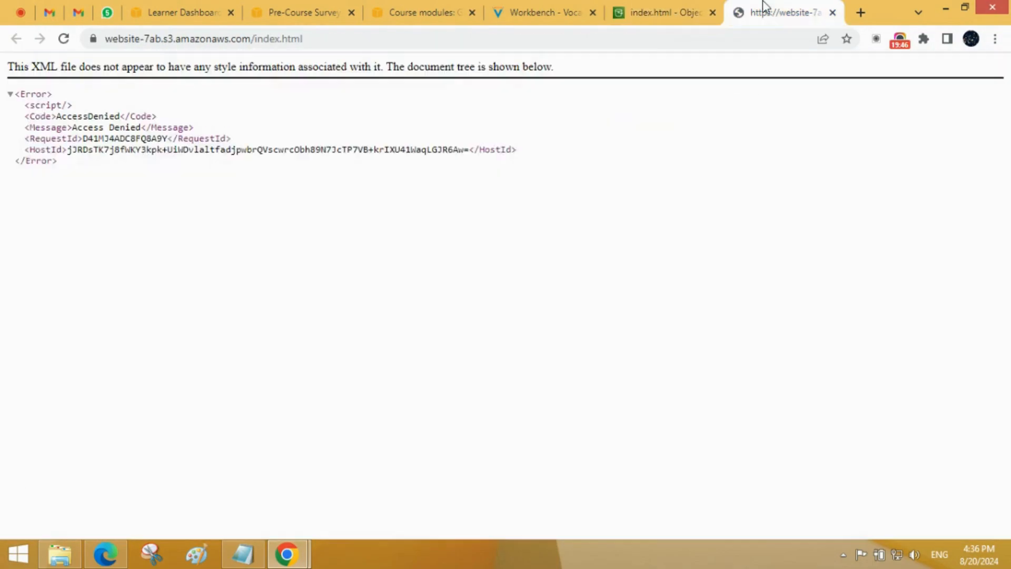
left_click(704, 7)
Step: Return to the website-7ab bucket, make the current index.html public using ACL, and close the status page
scroll(227, 406, "up", 3)
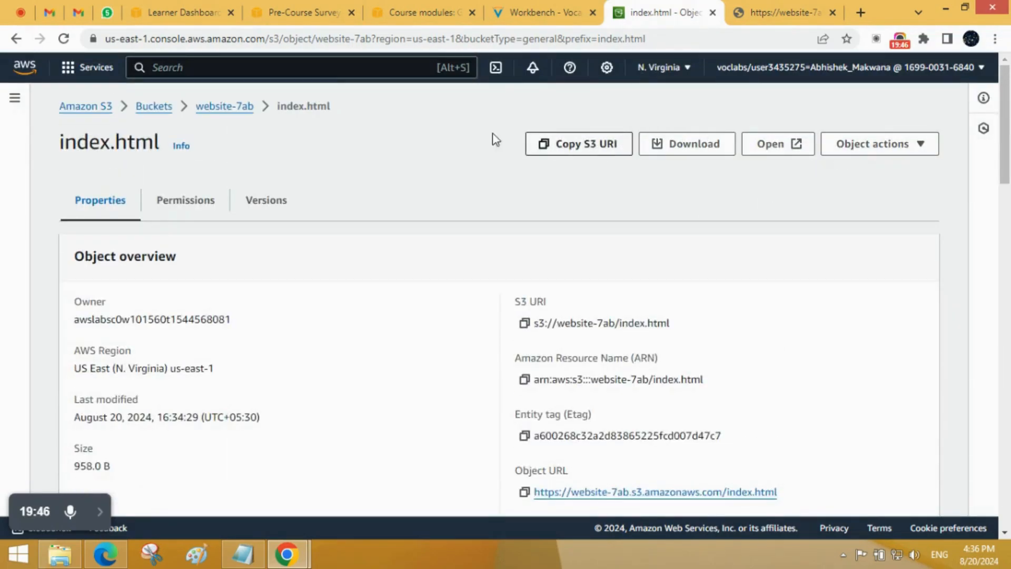
left_click(215, 113)
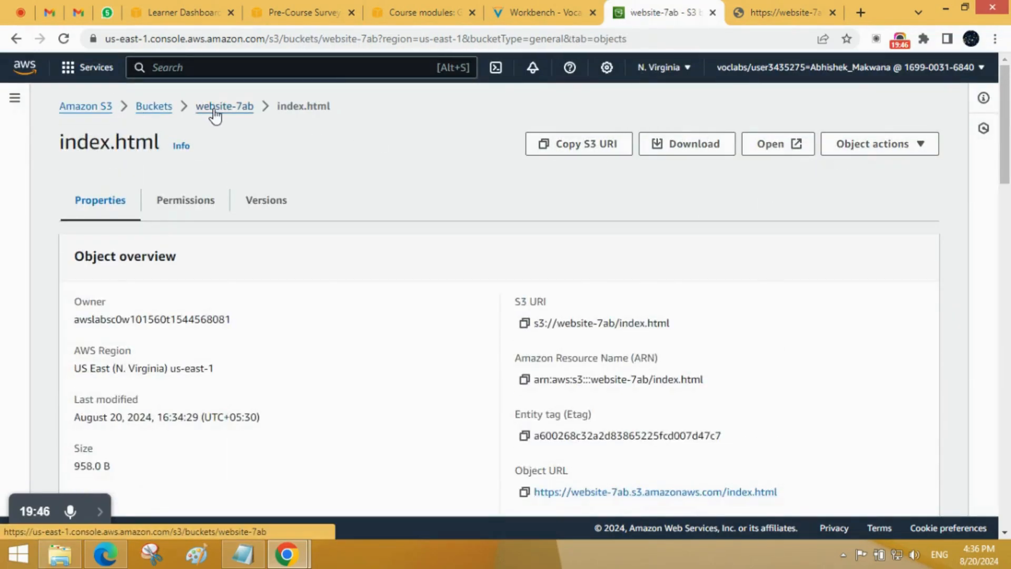
scroll(269, 495, "down", 1)
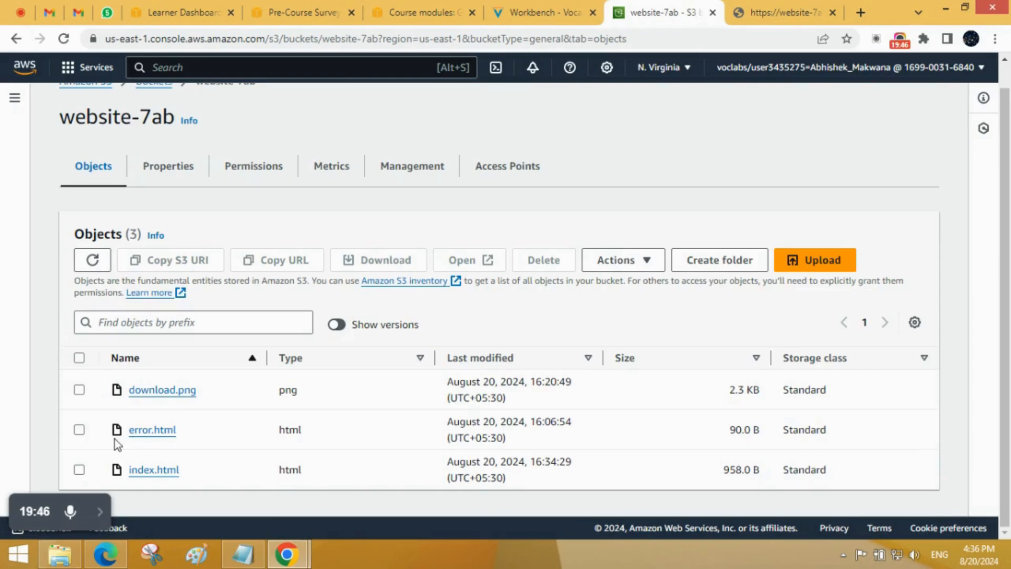
left_click(79, 469)
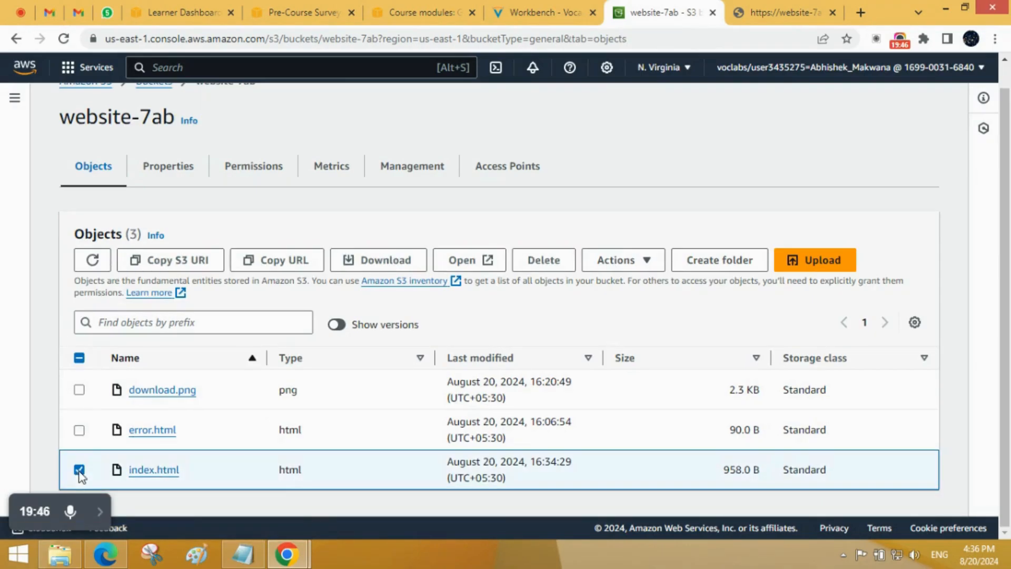
left_click(648, 261)
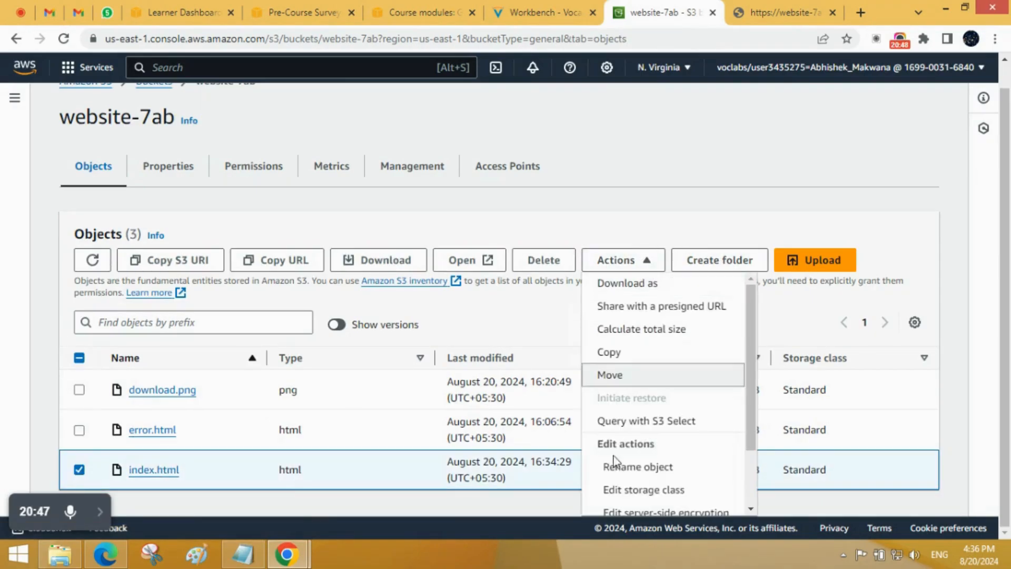
scroll(643, 477, "down", 3)
left_click(650, 506)
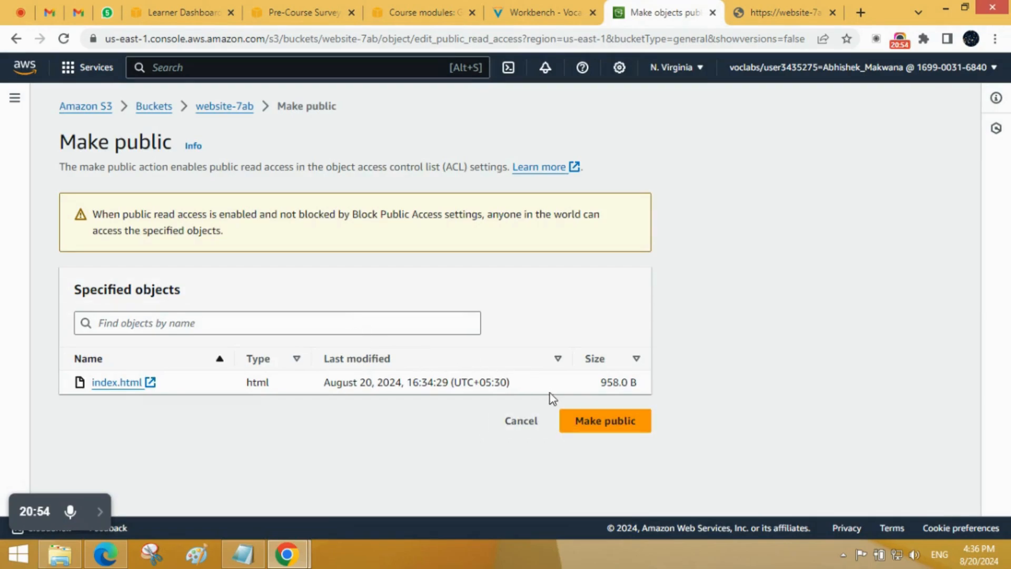
left_click(623, 429)
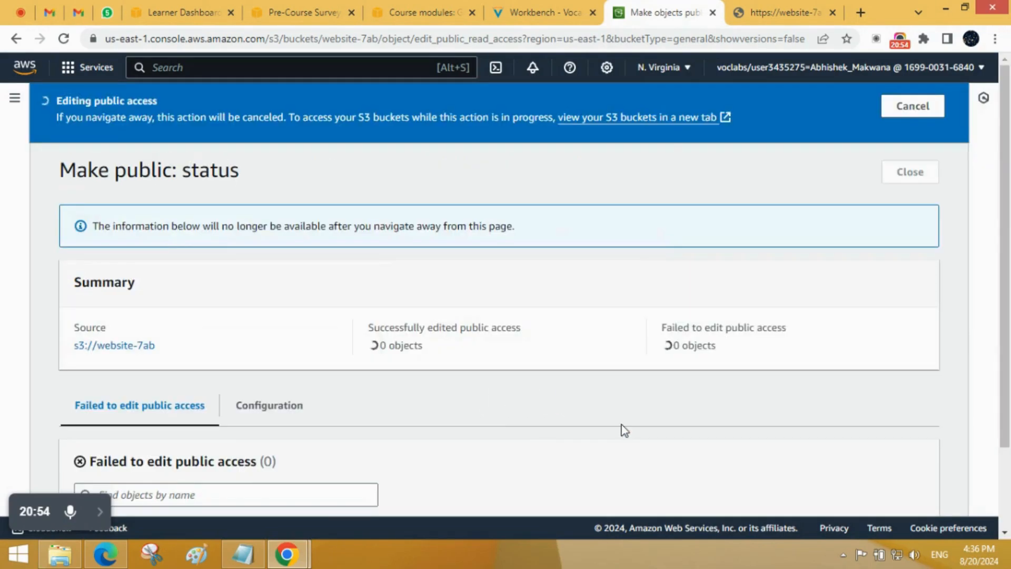
left_click(910, 167)
Step: Open the object URL from the index.html details again and view the updated page in its new tab
scroll(495, 375, "down", 1)
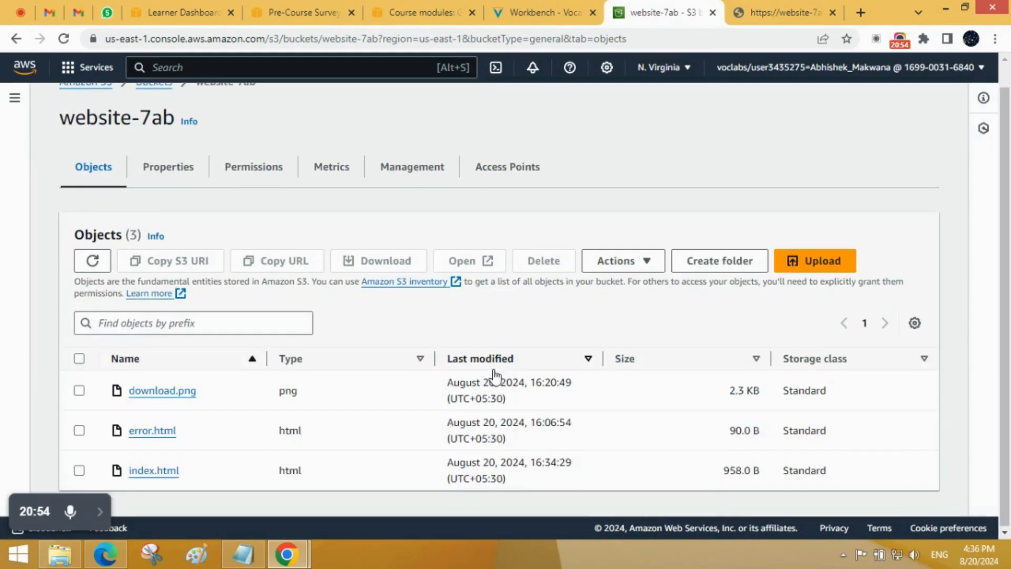
left_click(161, 472)
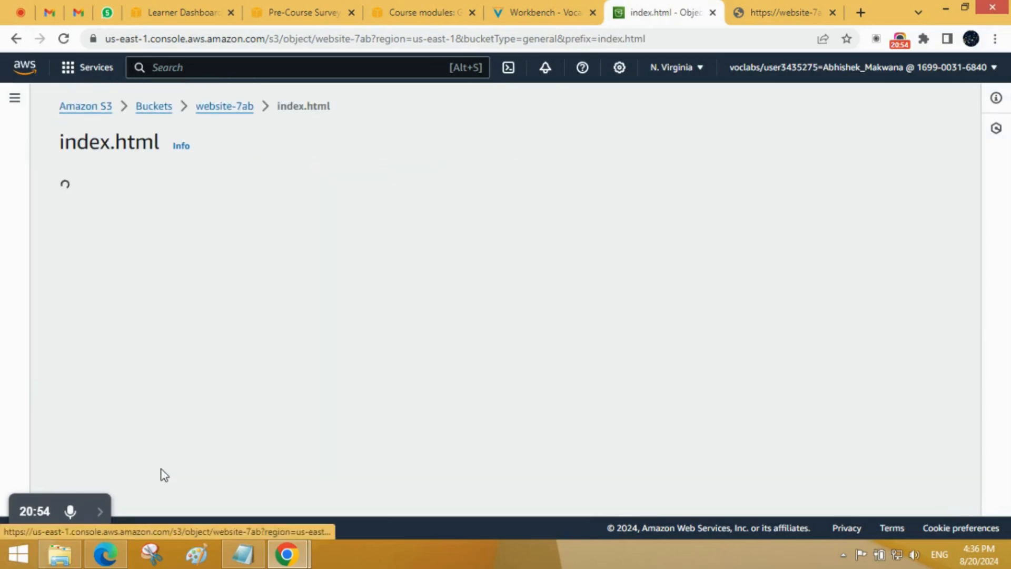
scroll(611, 363, "down", 2)
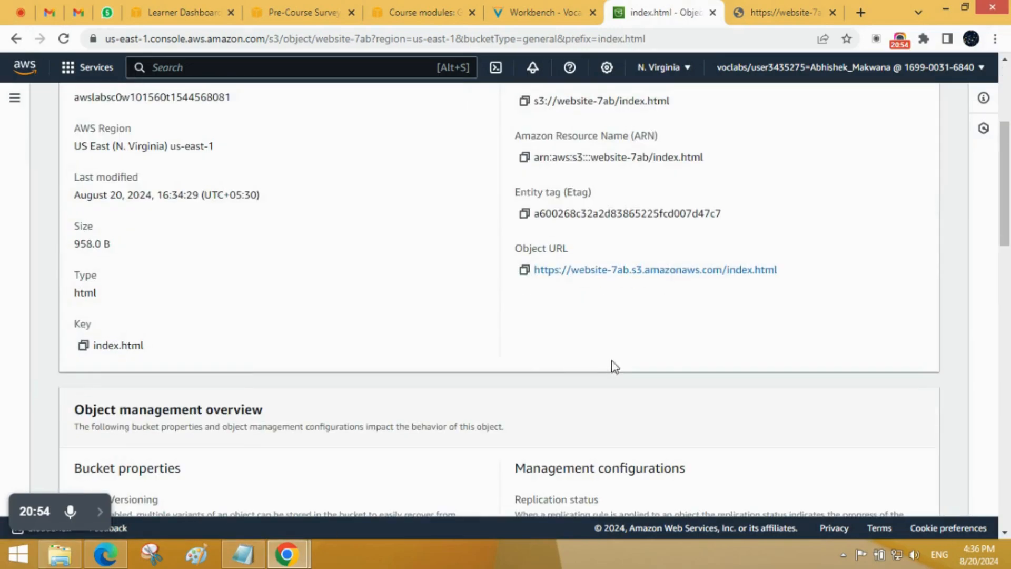
left_click(625, 271)
left_click(703, 7)
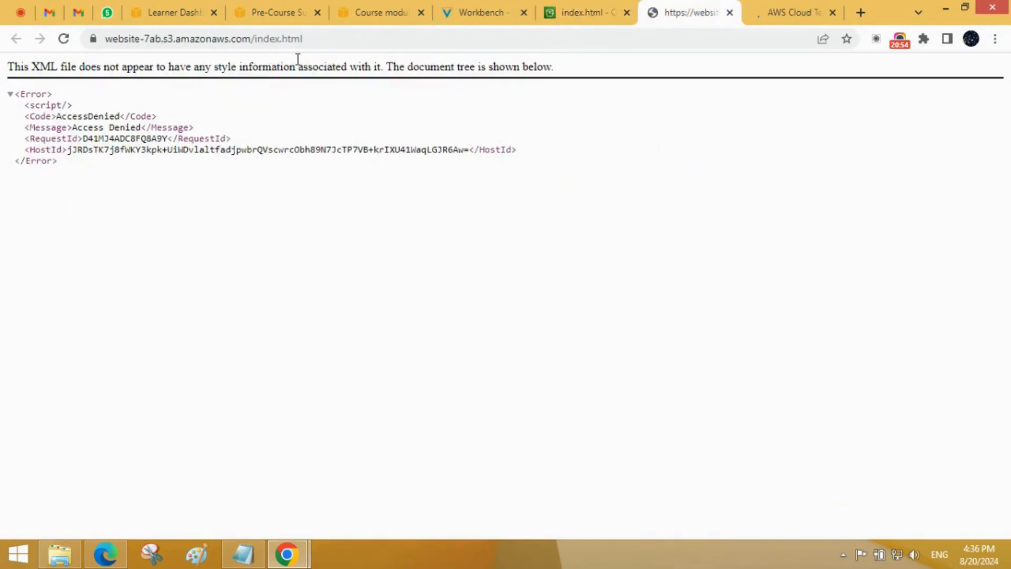
left_click(334, 40)
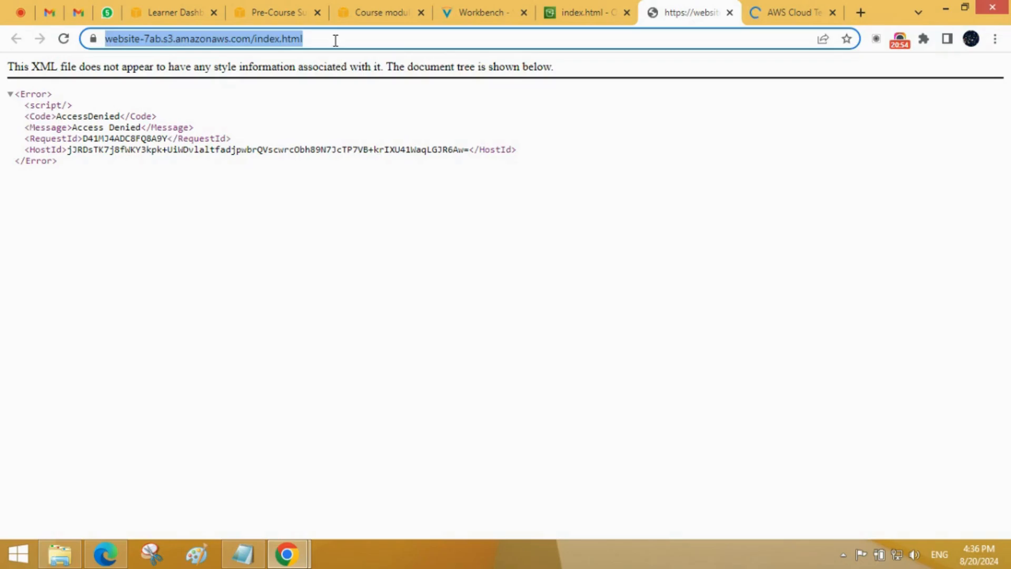
left_click(336, 230)
left_click(779, 7)
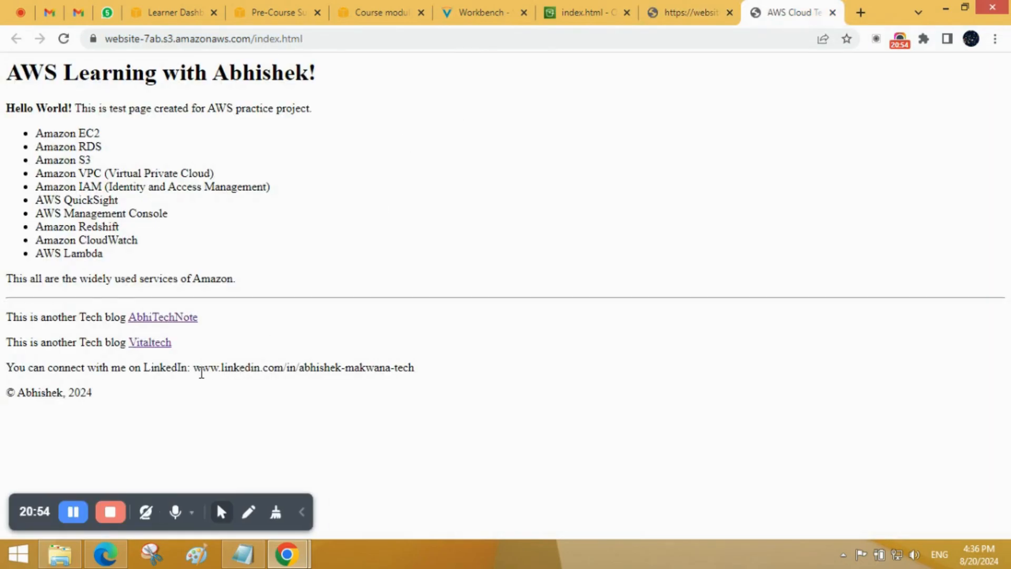
Step: Examine the updated page's LinkedIn line, main heading and introductory sentence by highlighting their text
left_click_drag(193, 368, 409, 376)
left_click(416, 382)
left_click_drag(11, 79, 303, 63)
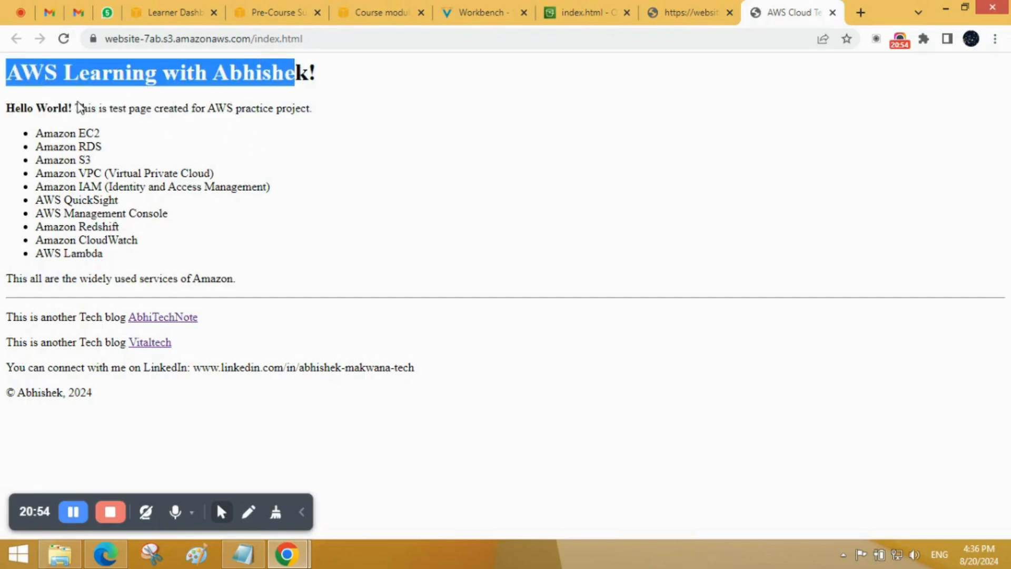
left_click_drag(75, 107, 312, 108)
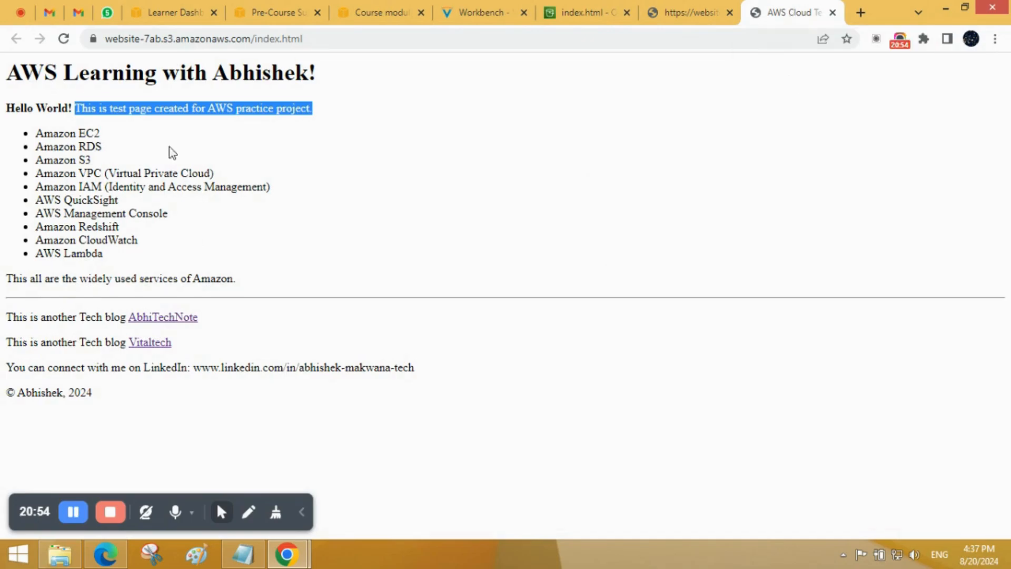
Step: Reload the earlier Access Denied tab of the object URL, and return to the overview of index.html in the S3 console
left_click(679, 12)
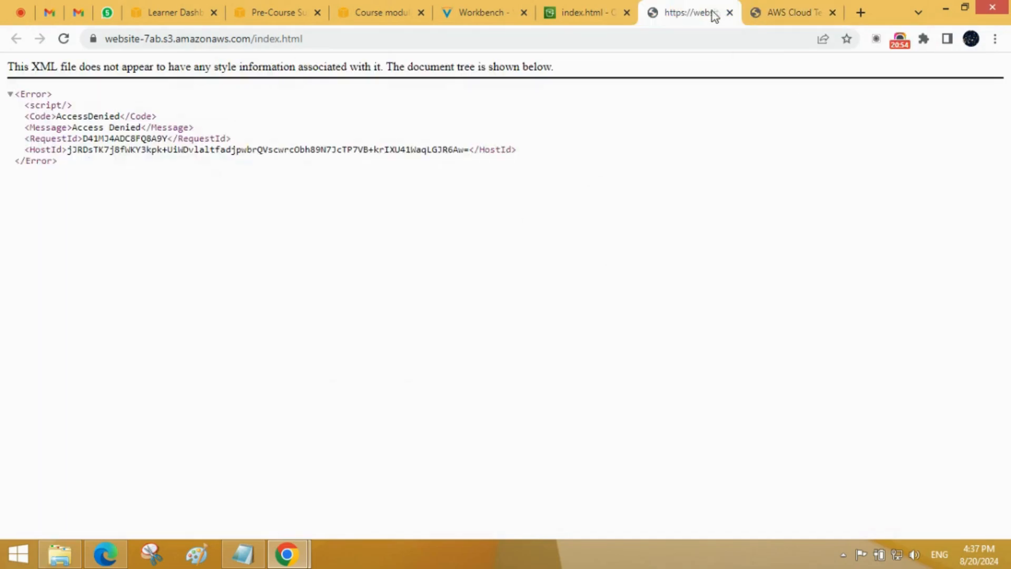
left_click(65, 39)
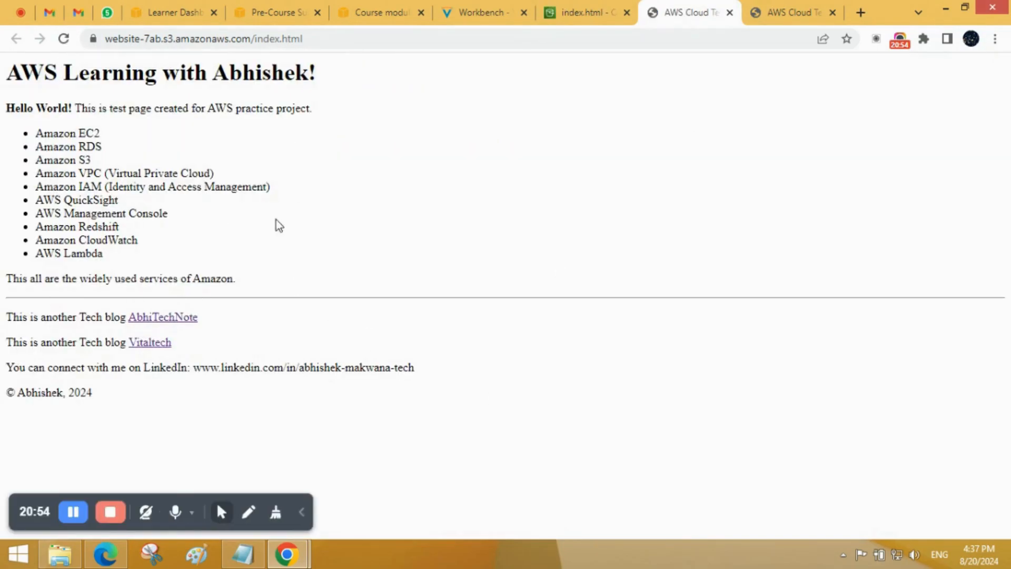
left_click(570, 16)
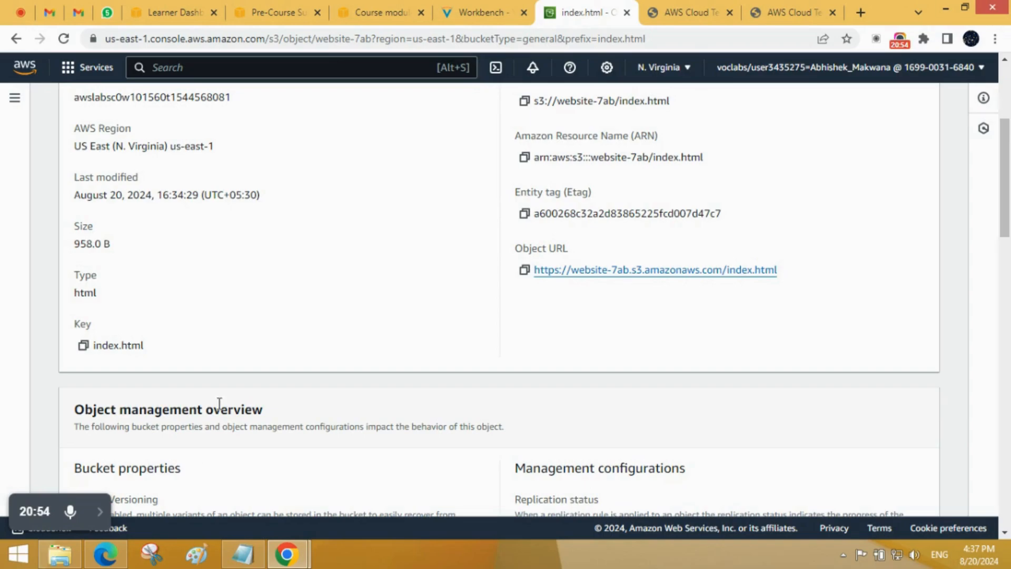
scroll(220, 405, "up", 5)
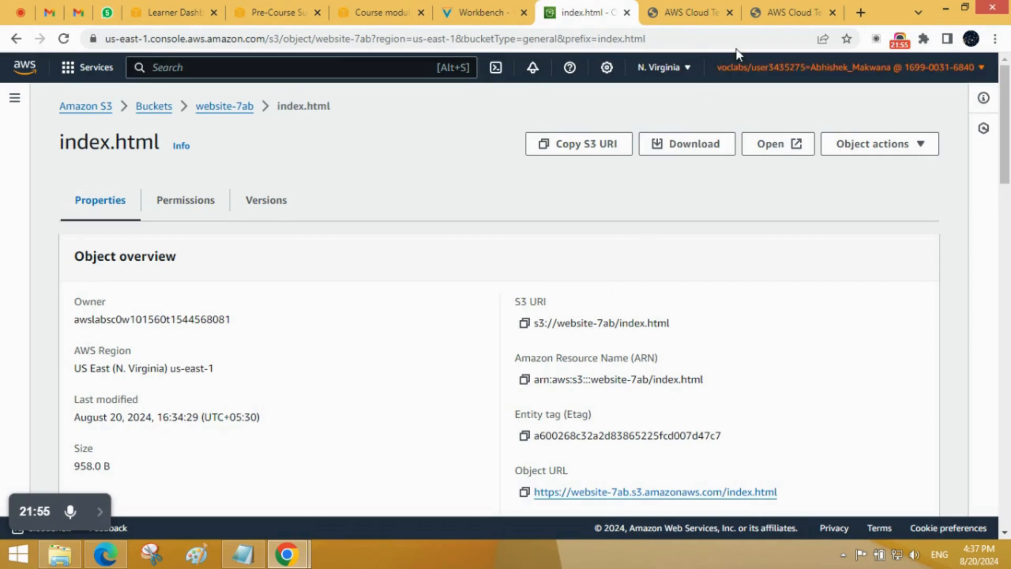
Step: View the published page in its newest tab once more and switch back to the index.html object details
left_click(790, 12)
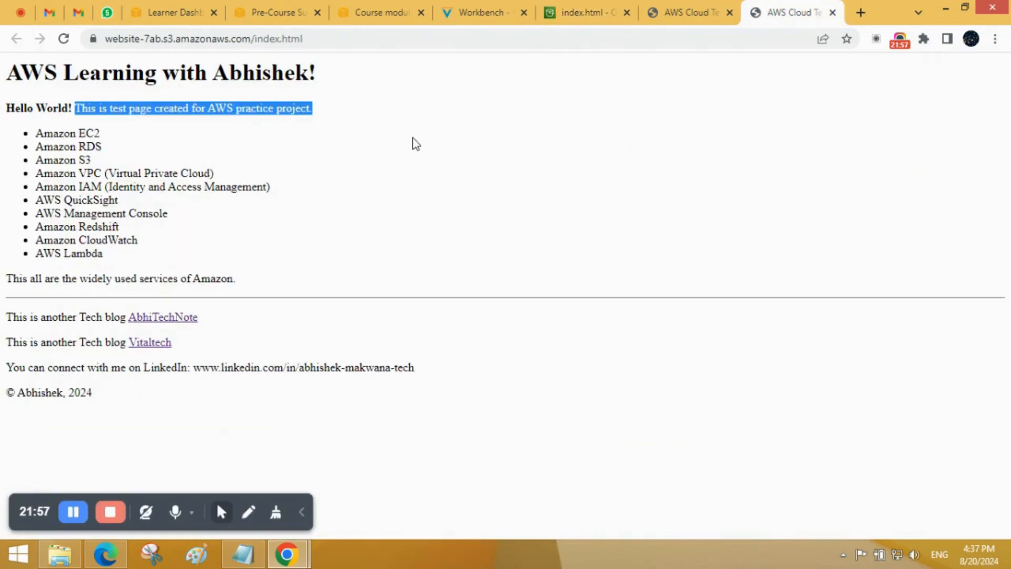
left_click(584, 11)
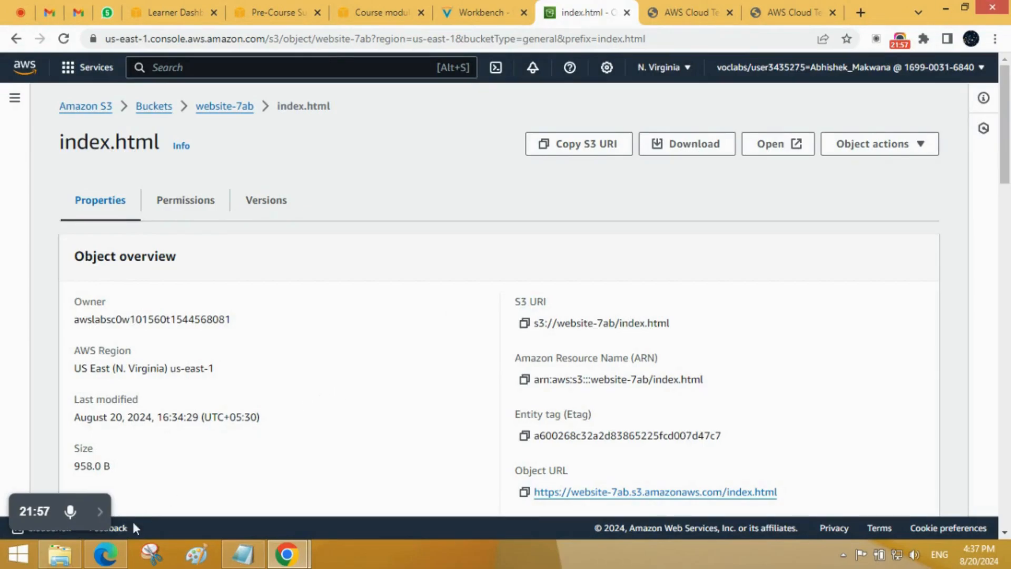
left_click(100, 511)
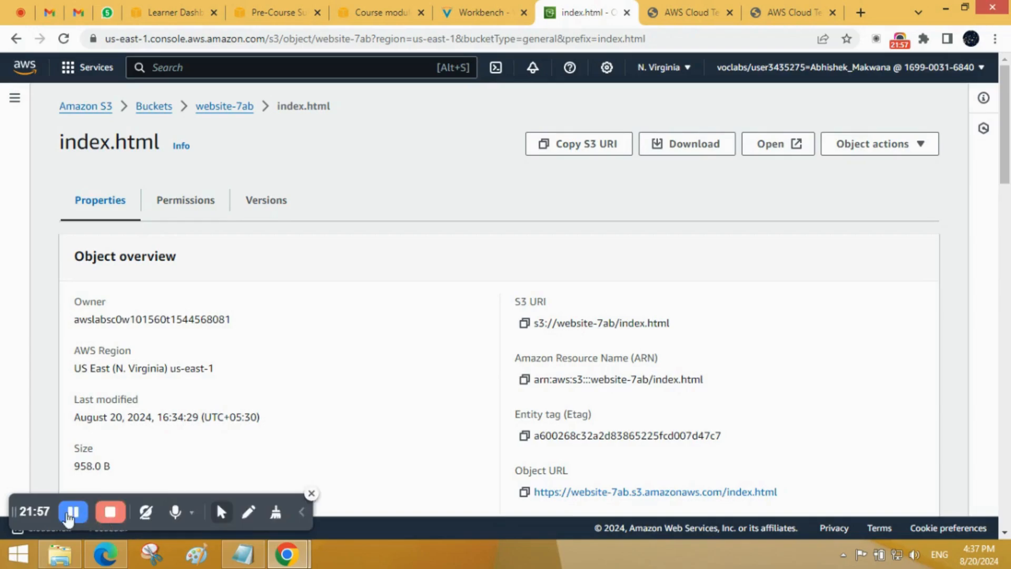